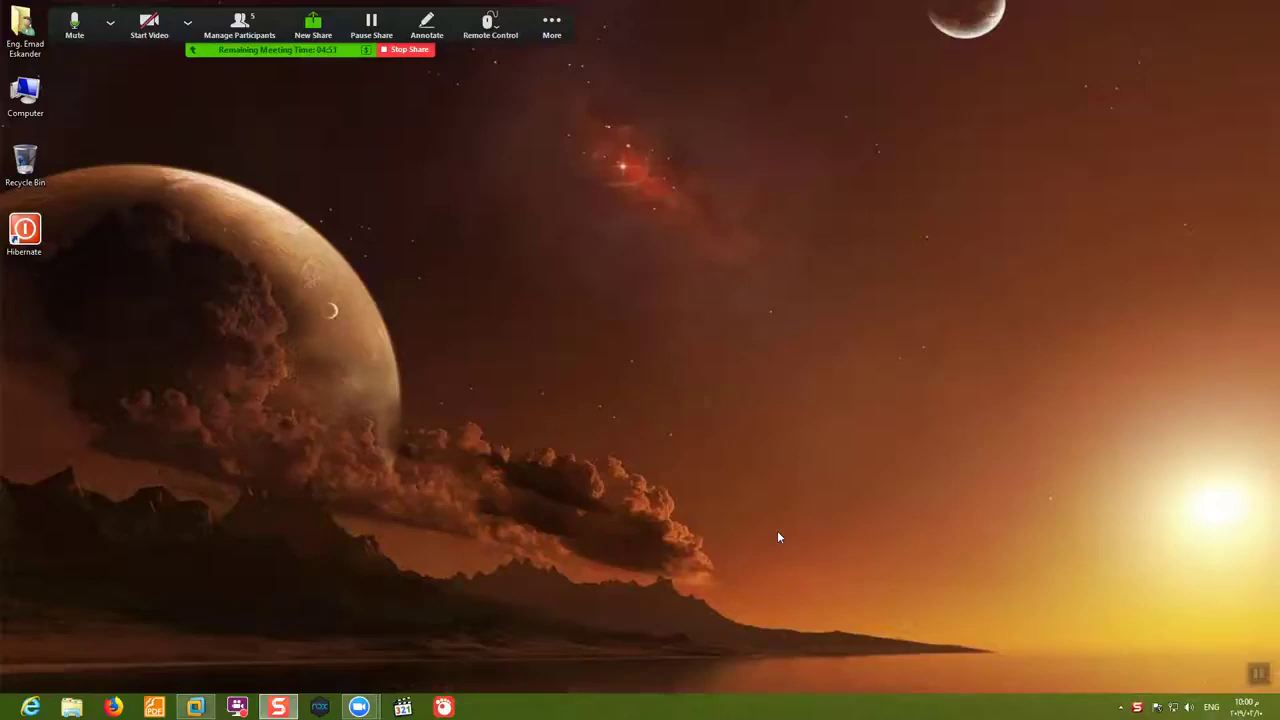
left_click(195, 707)
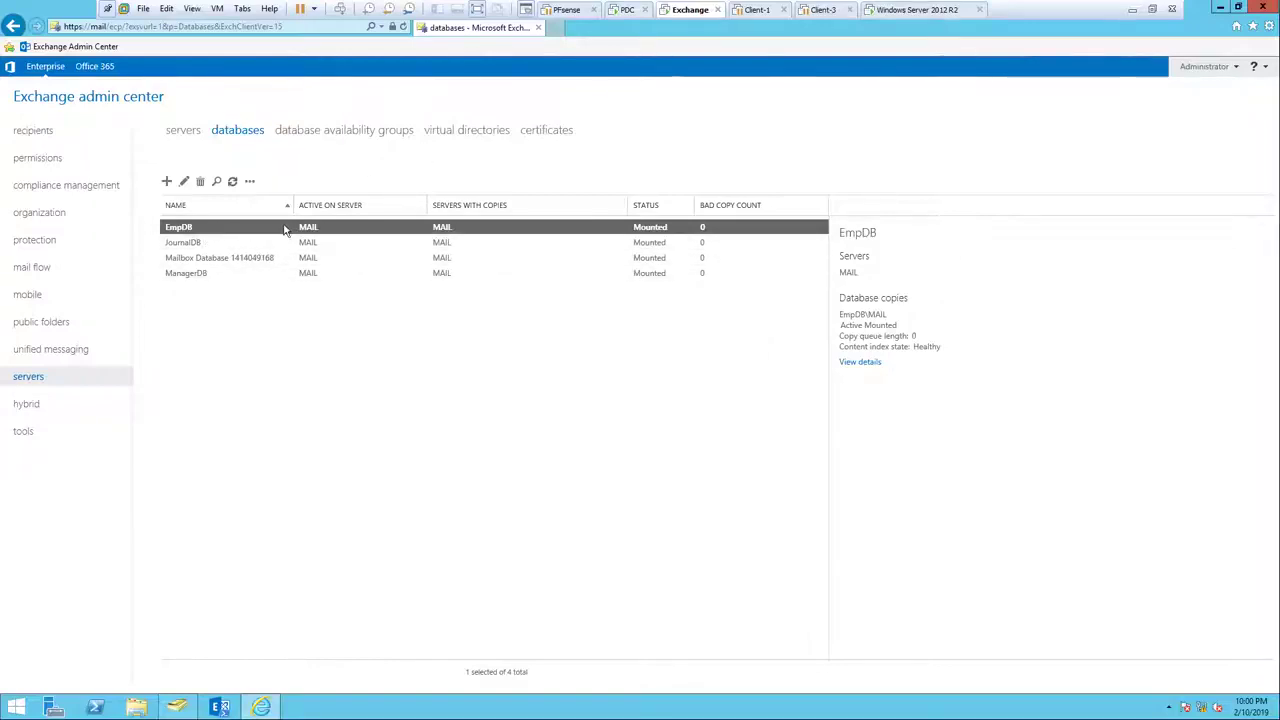
left_click(194, 244)
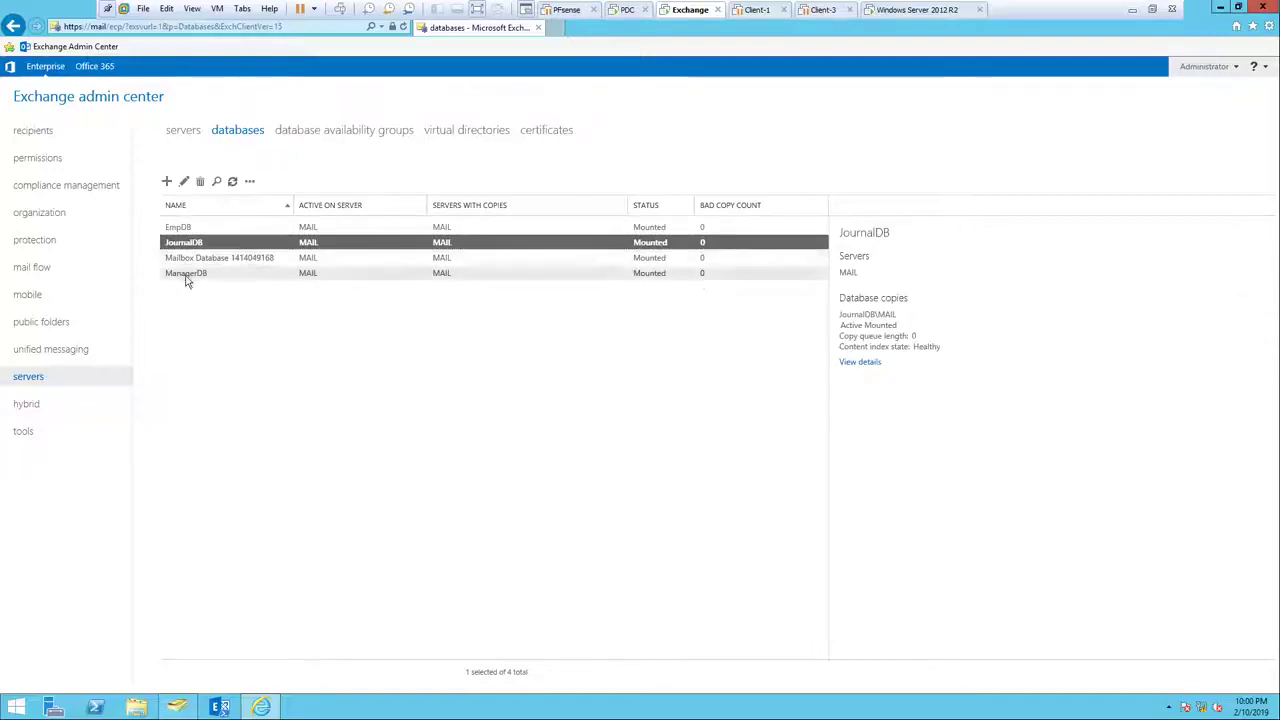
left_click(185, 277)
left_click(226, 259)
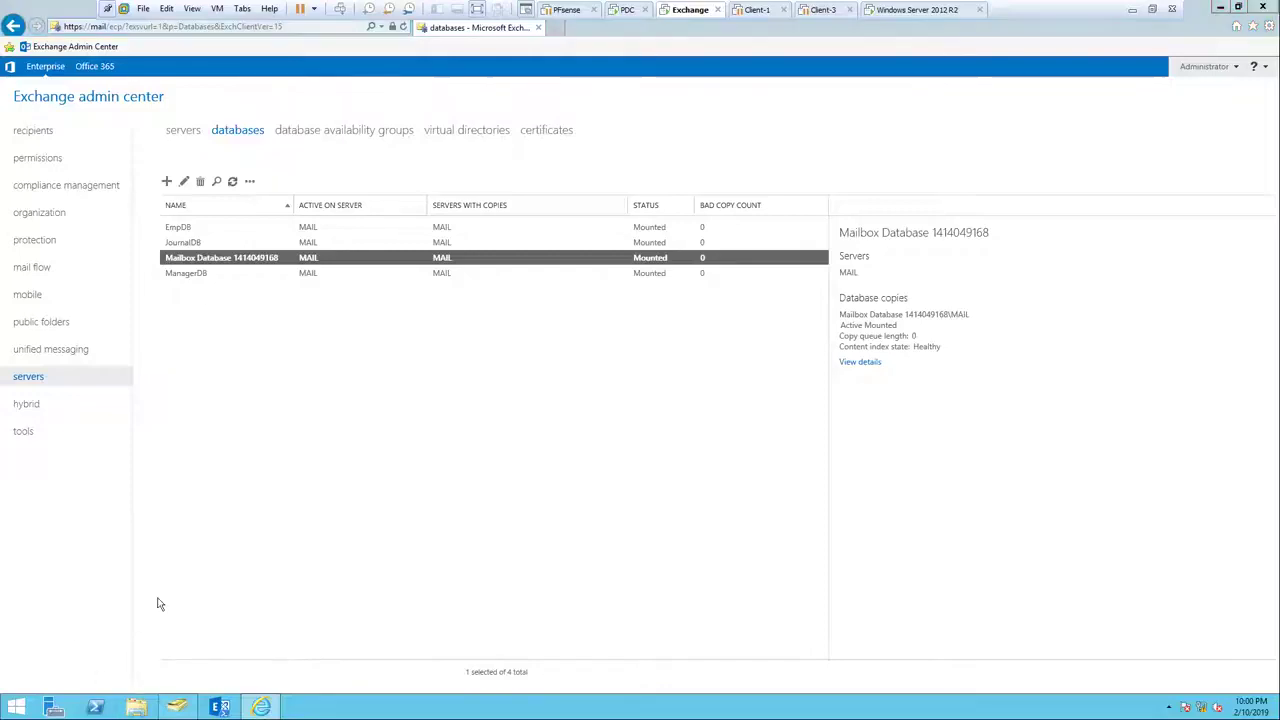
key("super+e")
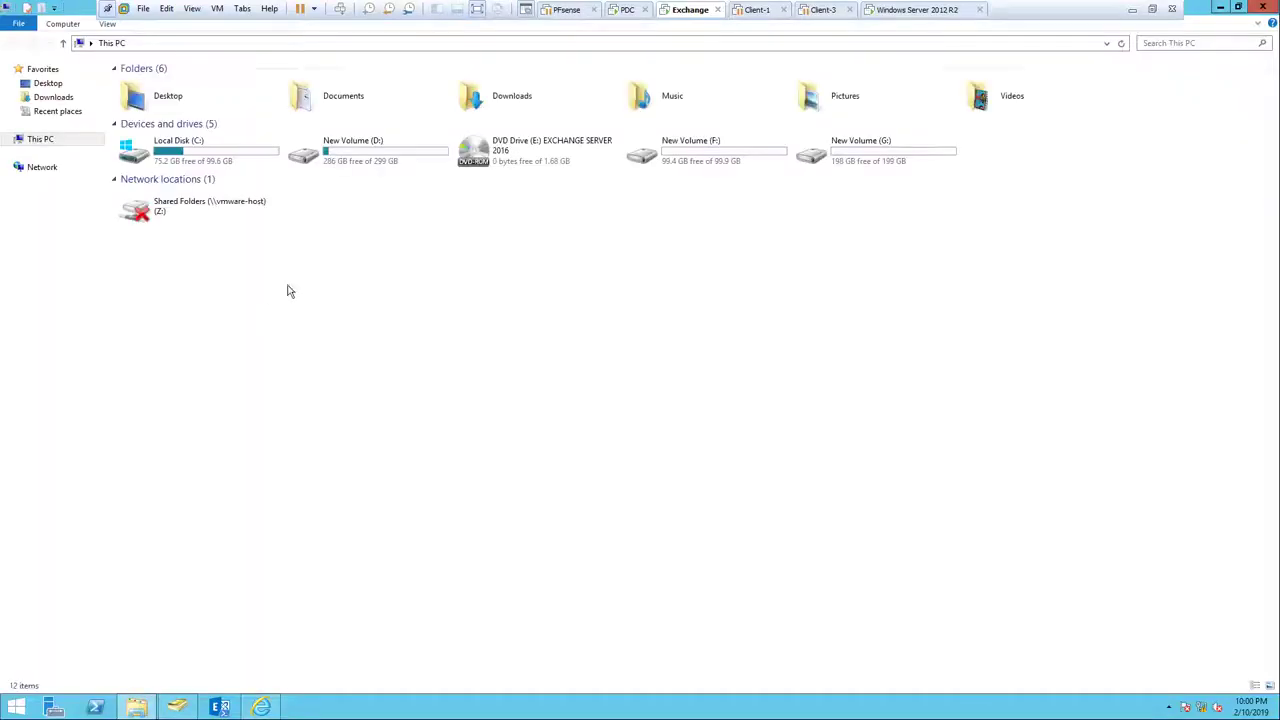
Inspect New Volume (F:) and the ExchangDB folder on New Volume (G:), ending in G:.
double_click(715, 157)
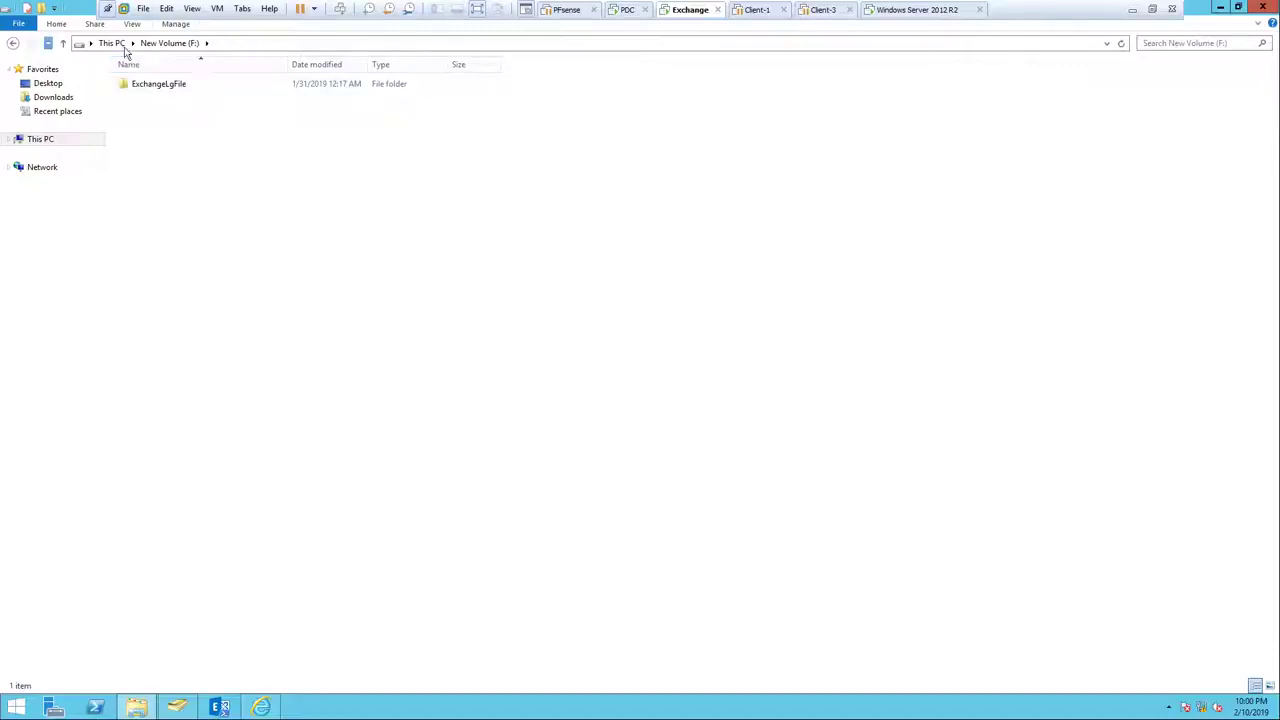
left_click(61, 44)
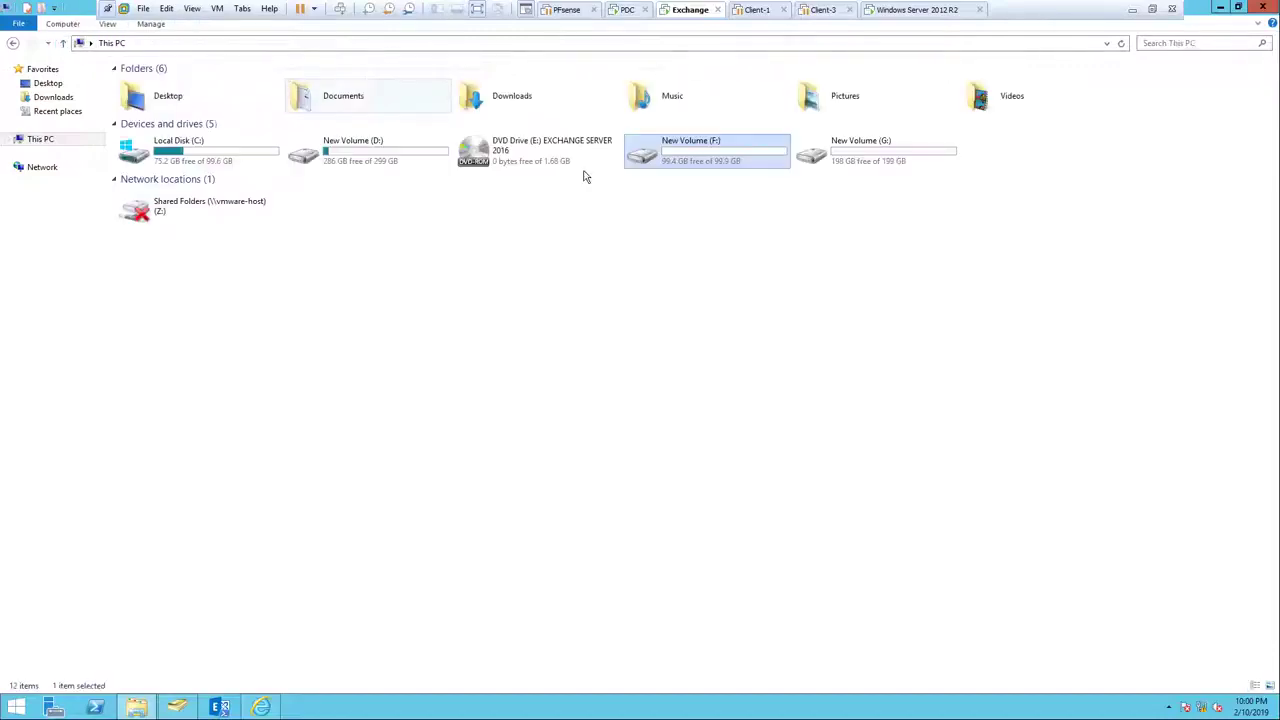
double_click(832, 165)
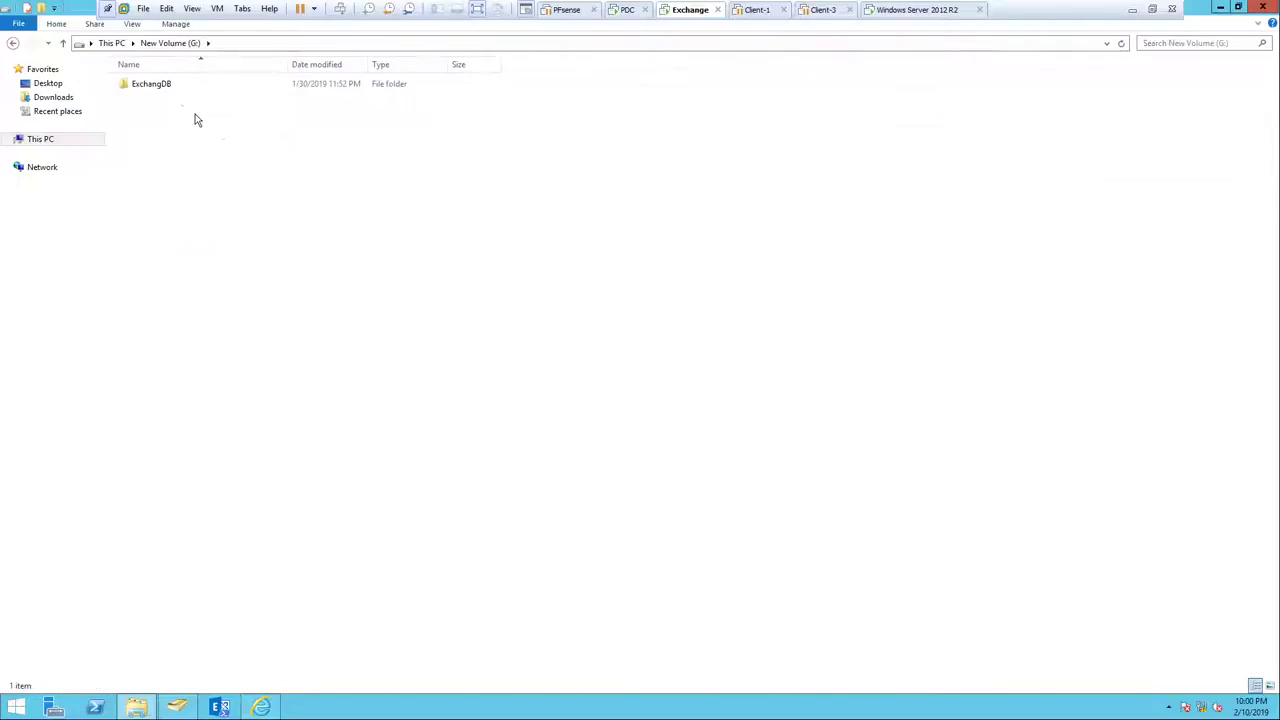
double_click(171, 87)
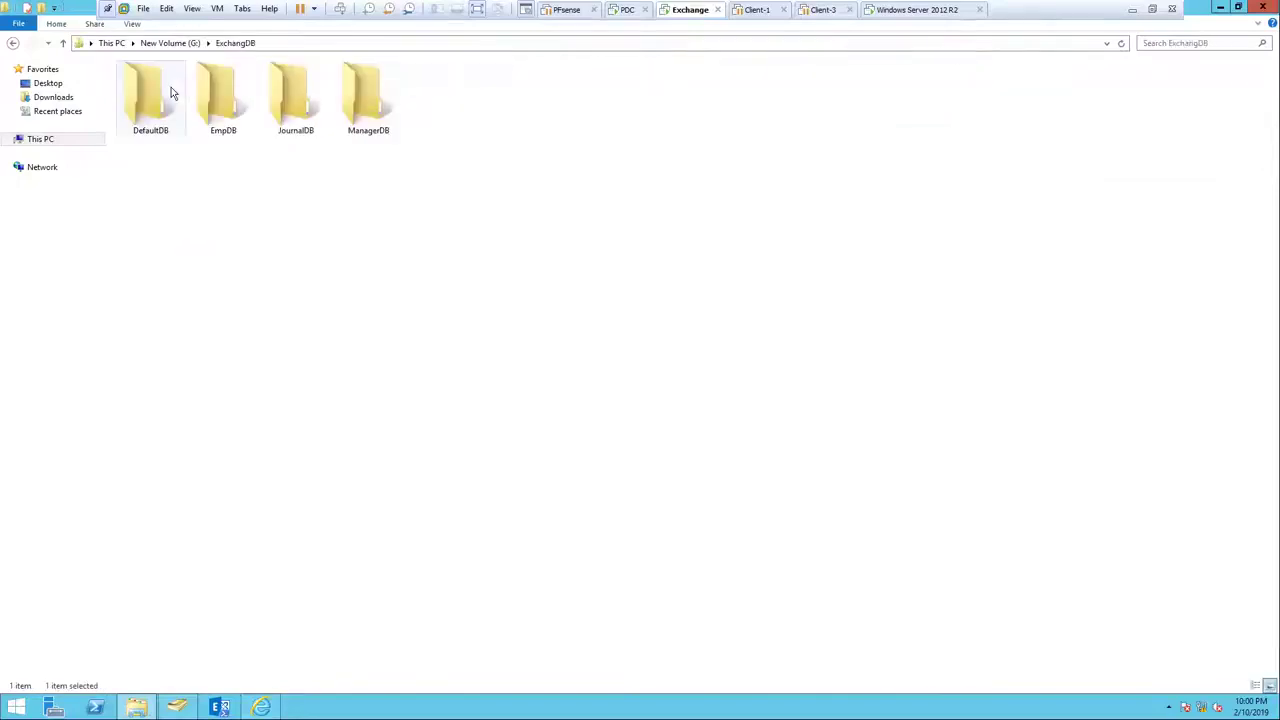
left_click(110, 43)
double_click(671, 160)
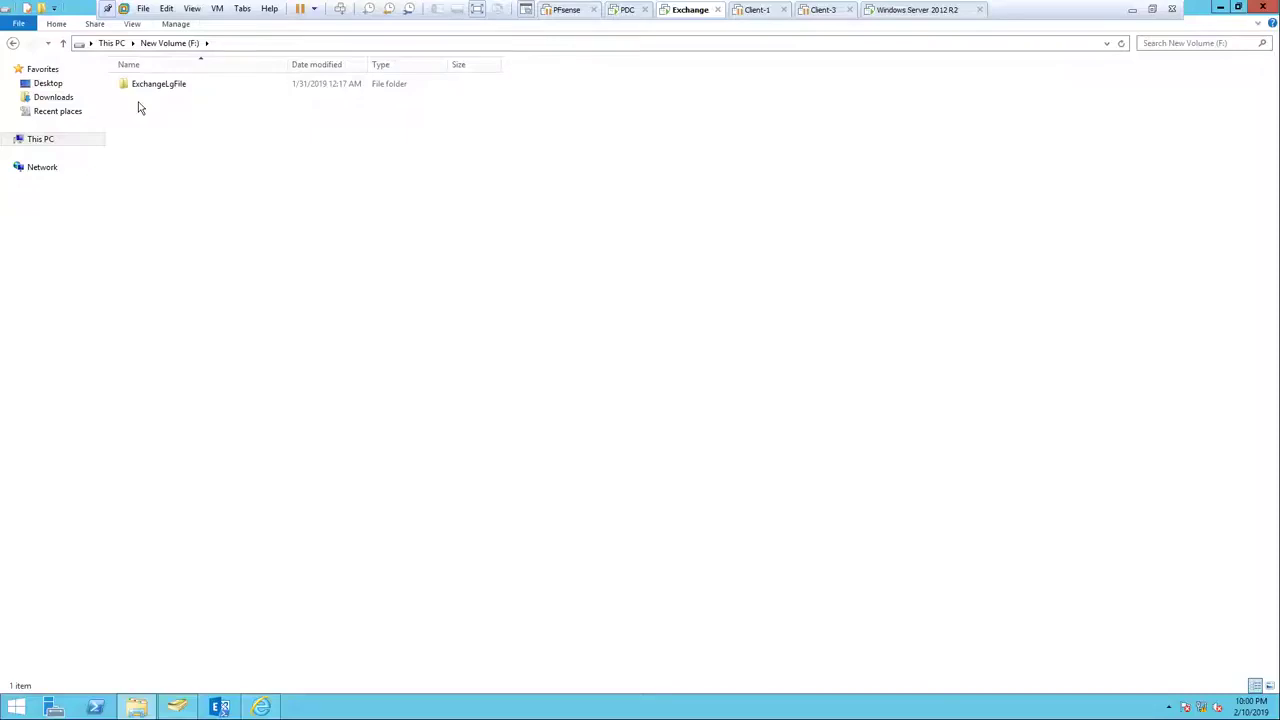
left_click(62, 43)
double_click(876, 160)
left_click(236, 710)
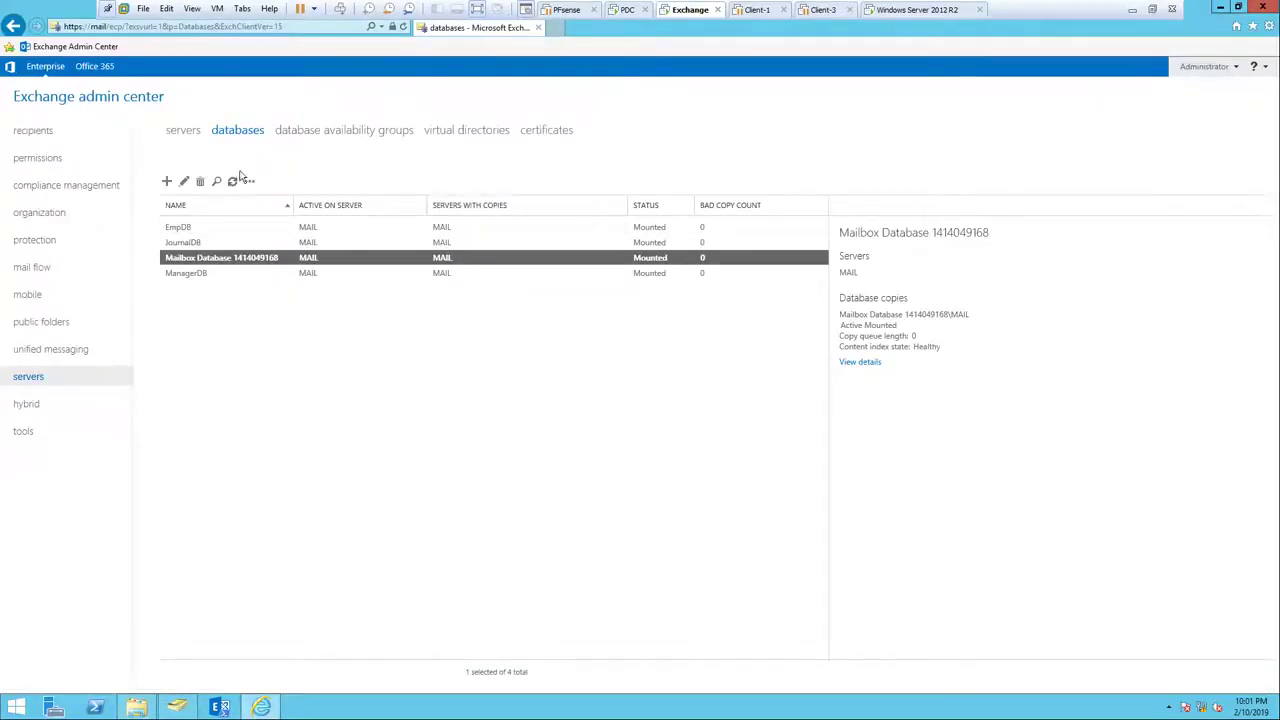
left_click(184, 181)
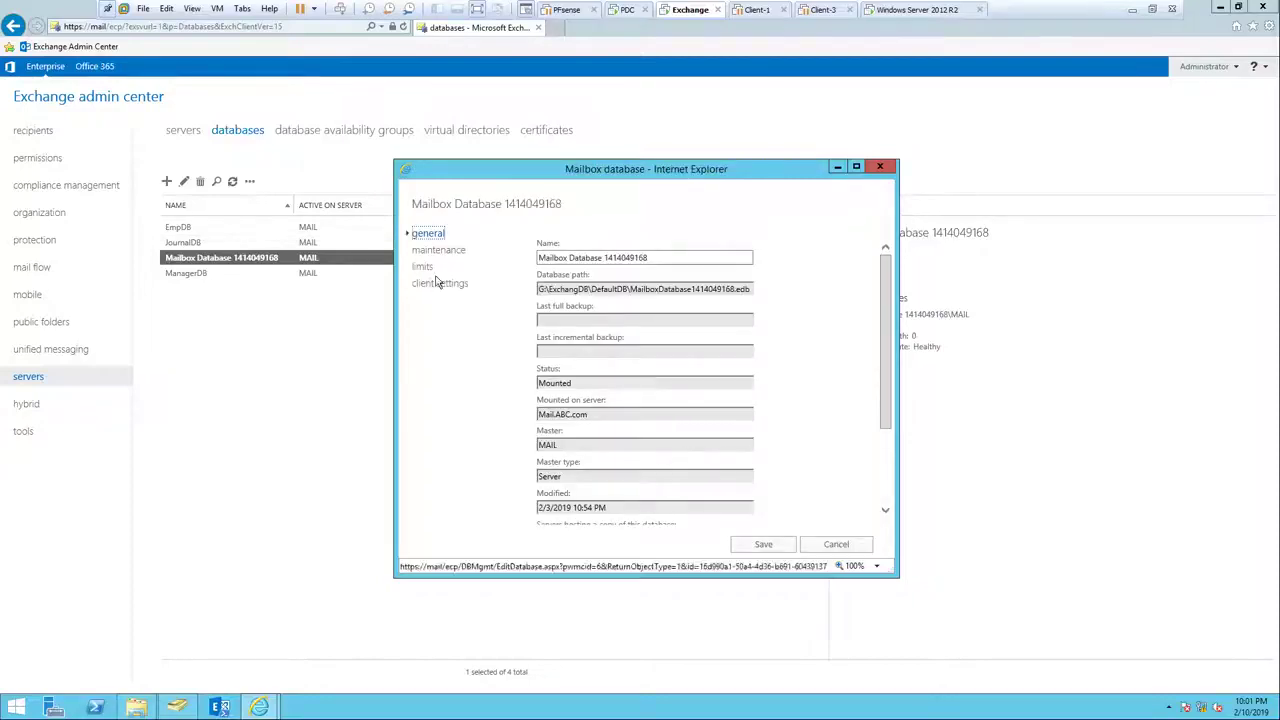
left_click(436, 252)
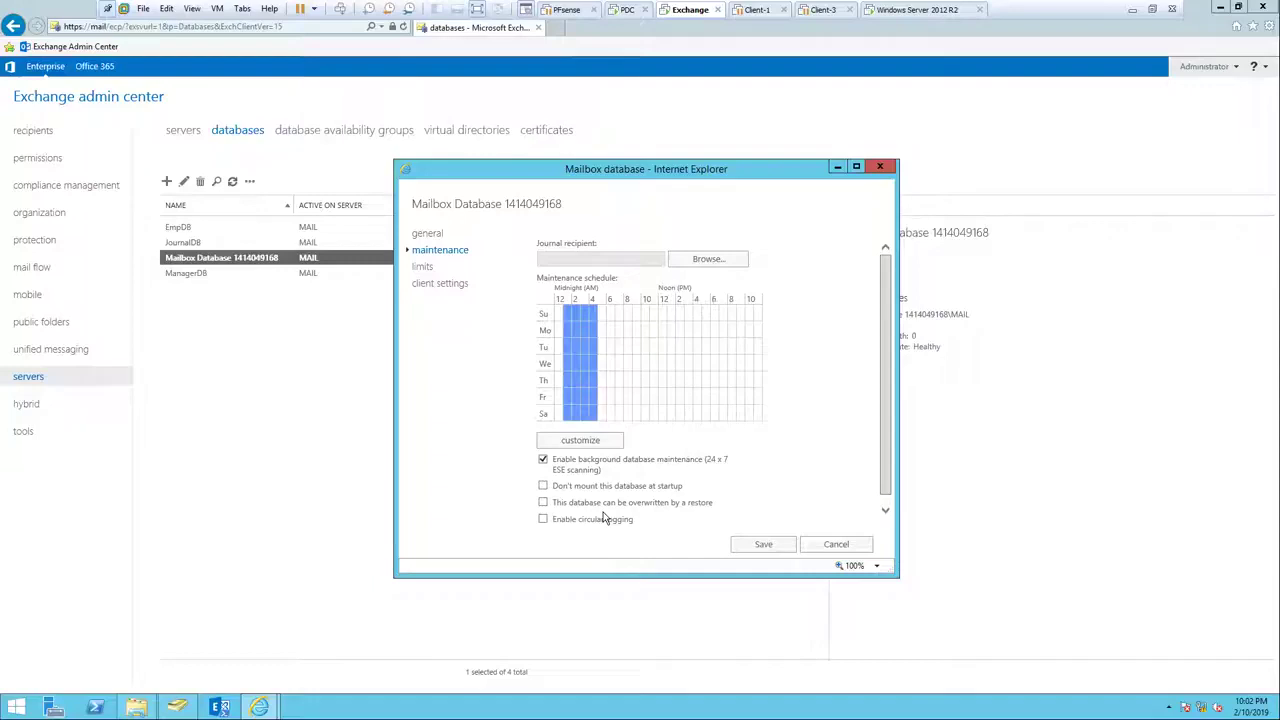
Cancel the properties, check the EmpDB, JournalDB and ManagerDB details, and switch to the Server 2012 R2 VM.
left_click(833, 544)
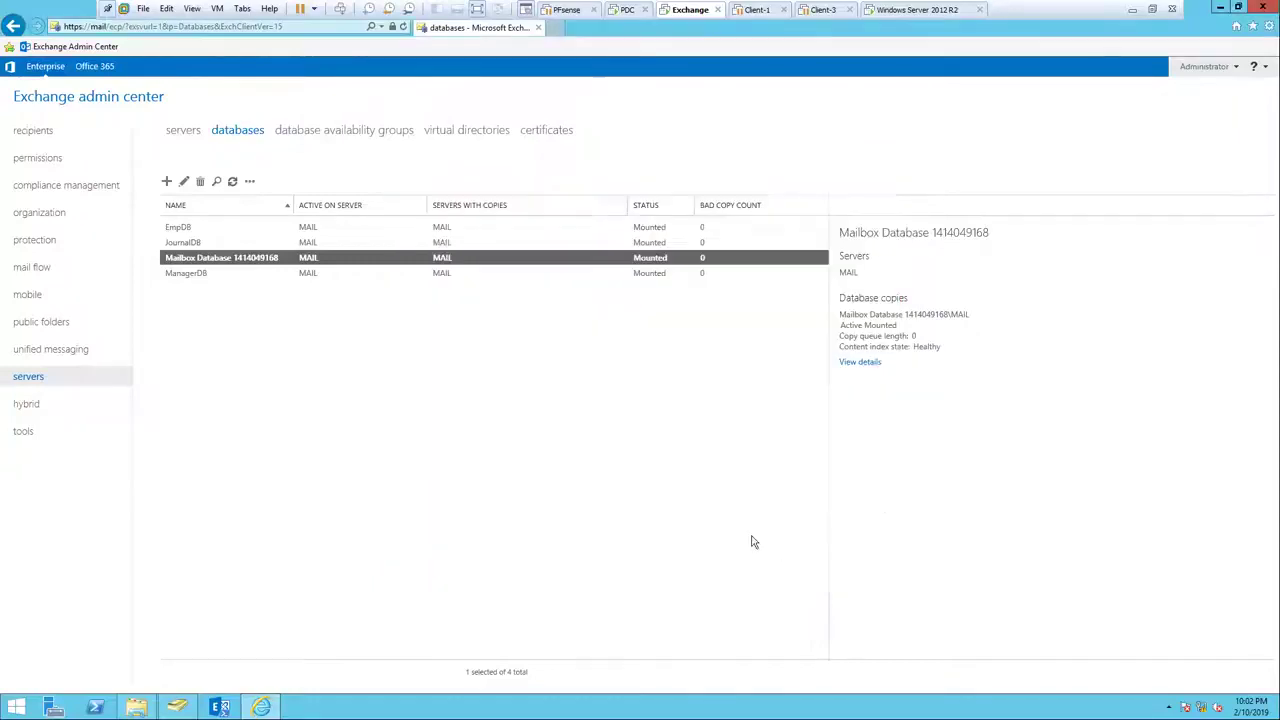
left_click(200, 227)
left_click(214, 242)
left_click(214, 257)
left_click(189, 274)
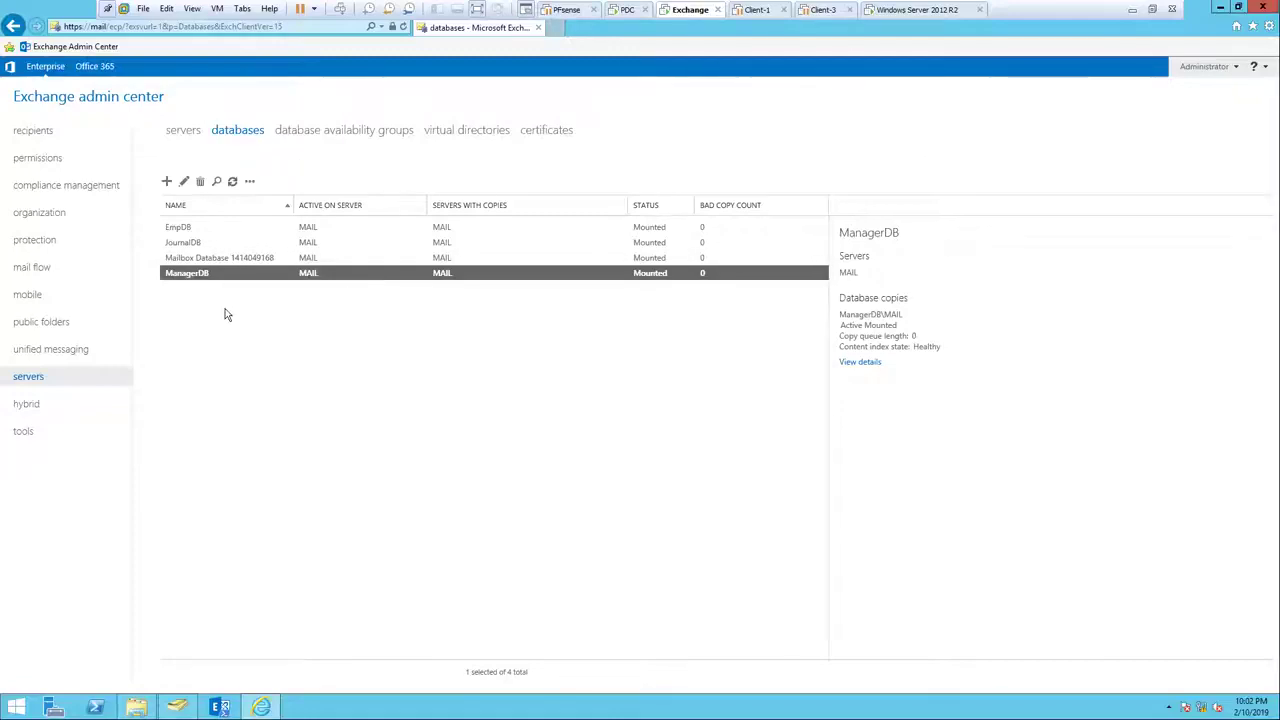
left_click(893, 10)
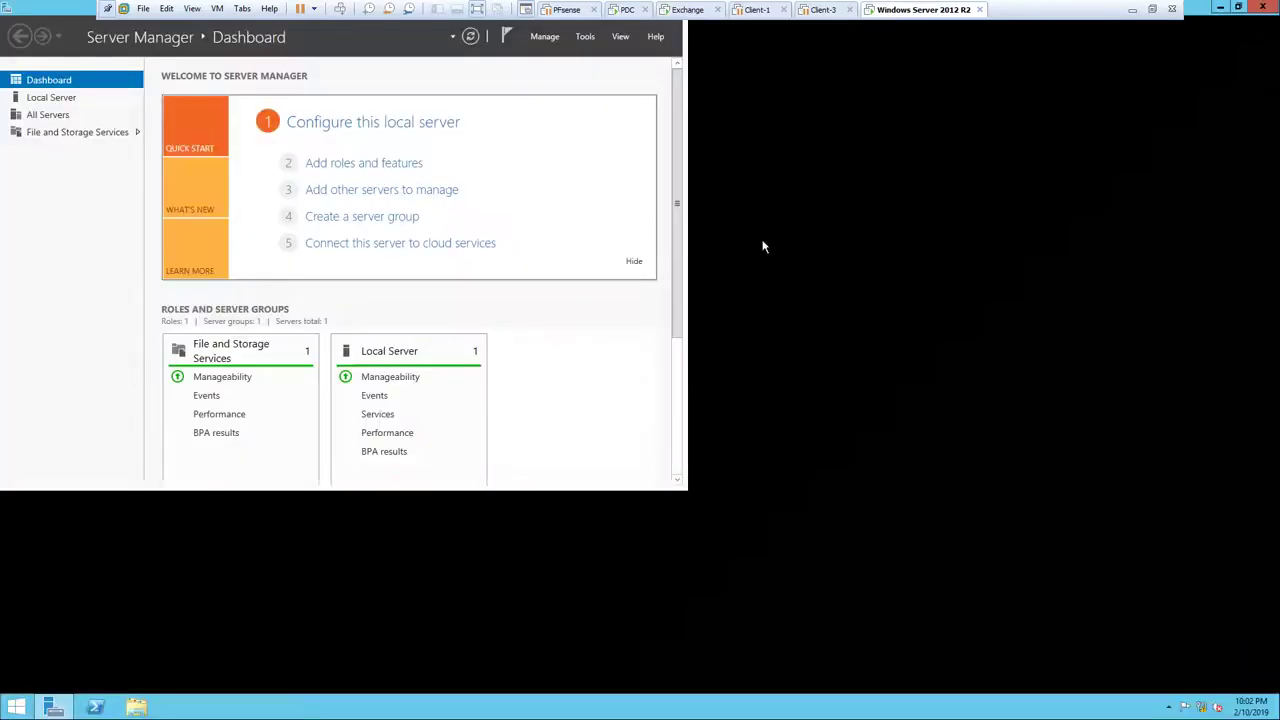
left_click(1183, 36)
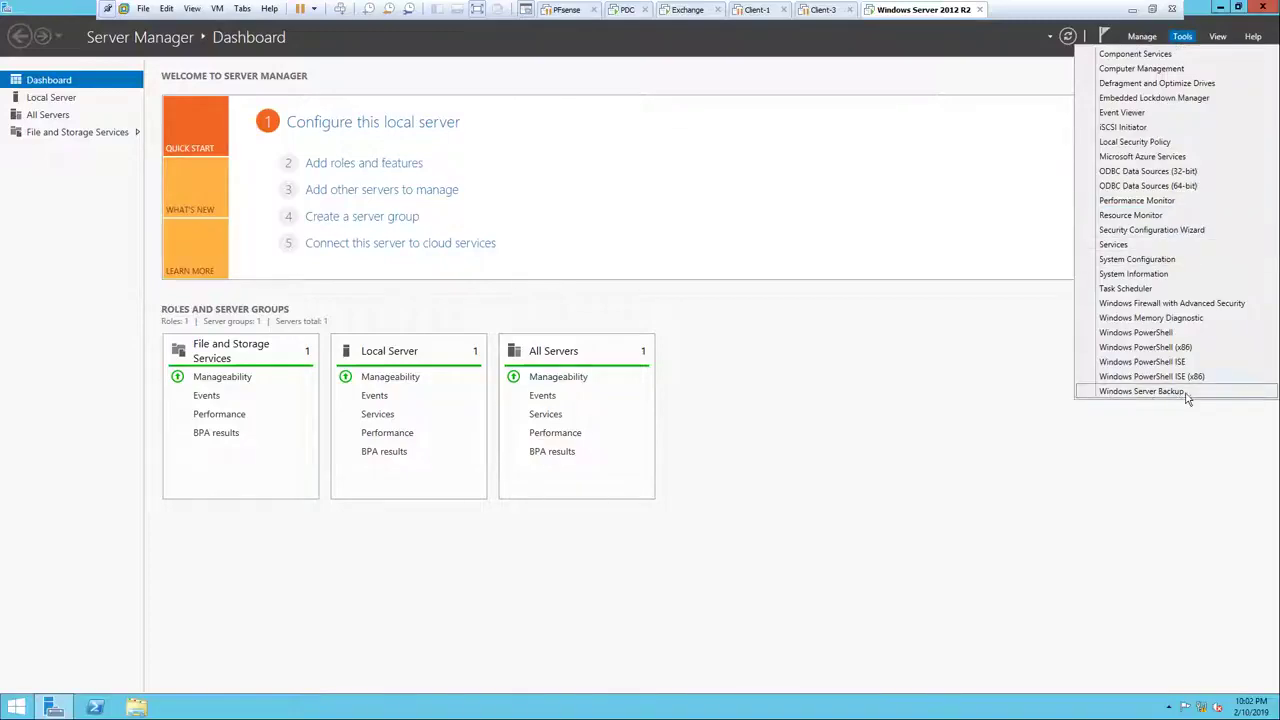
left_click(866, 342)
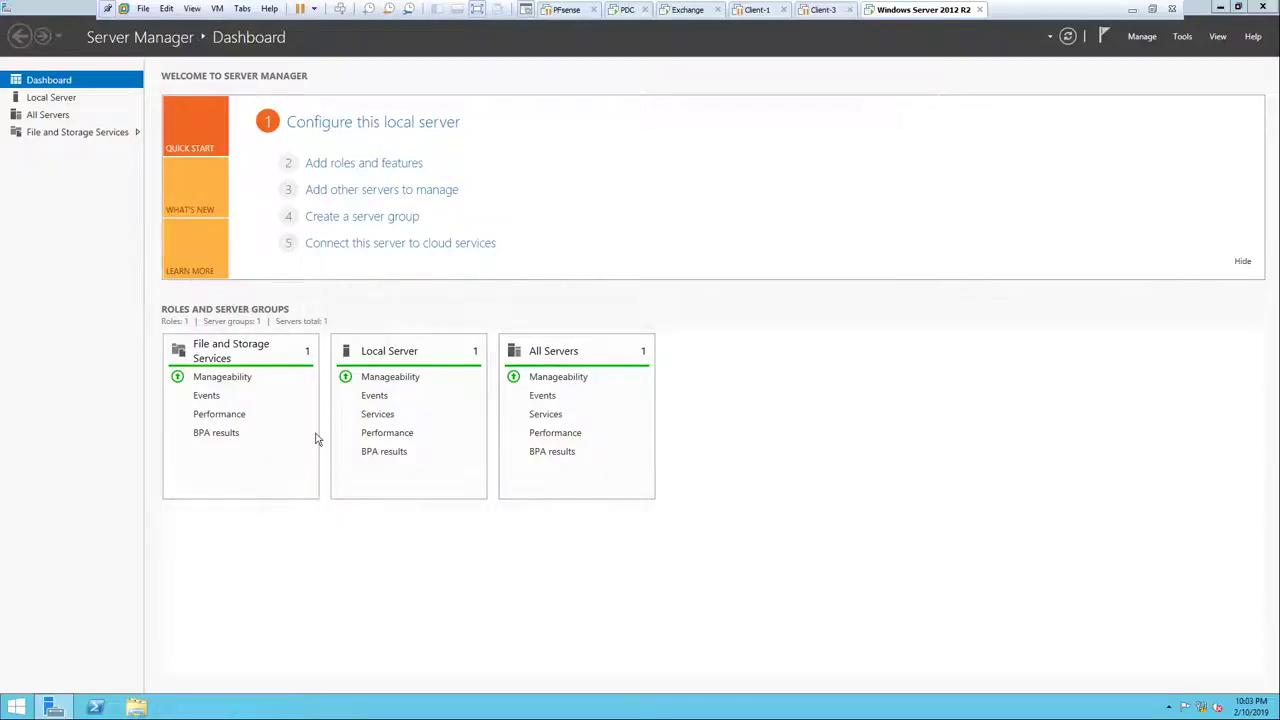
Open the Ethernet0 adapter's Internet Protocol Version 4 (TCP/IPv4) properties via Network and Sharing Center.
right_click(1200, 705)
left_click(1165, 694)
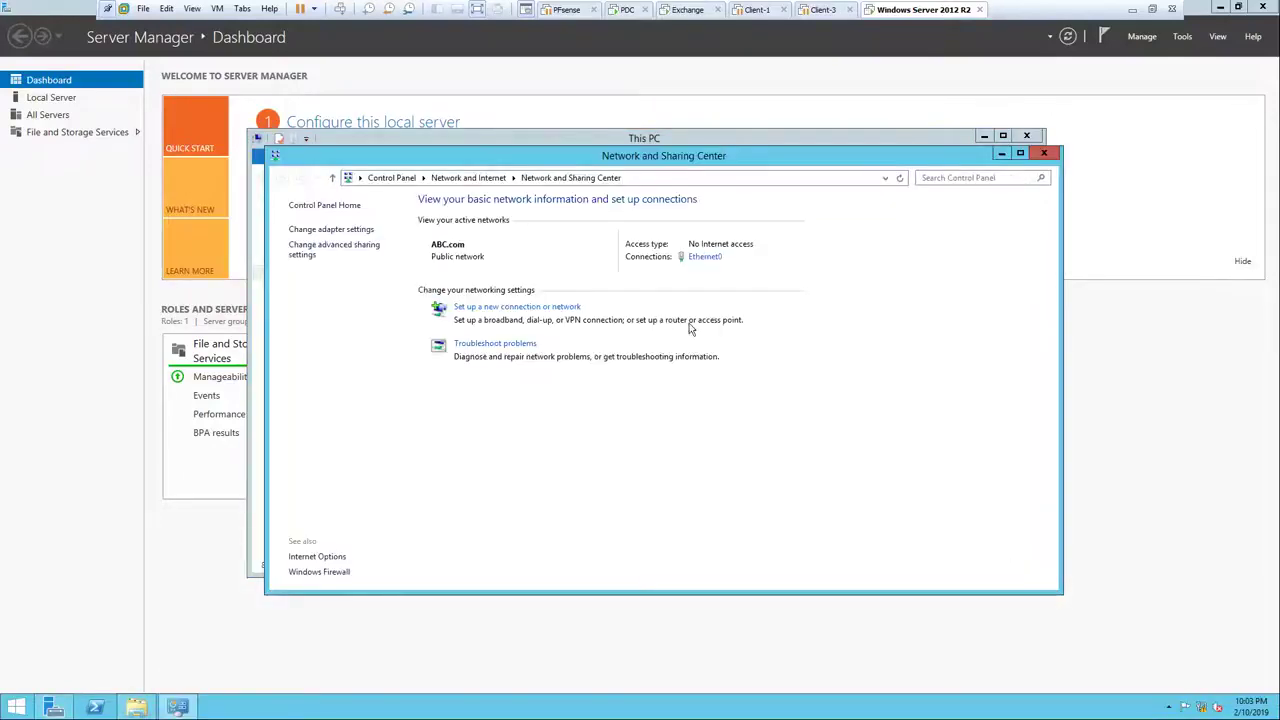
left_click(706, 257)
left_click(573, 465)
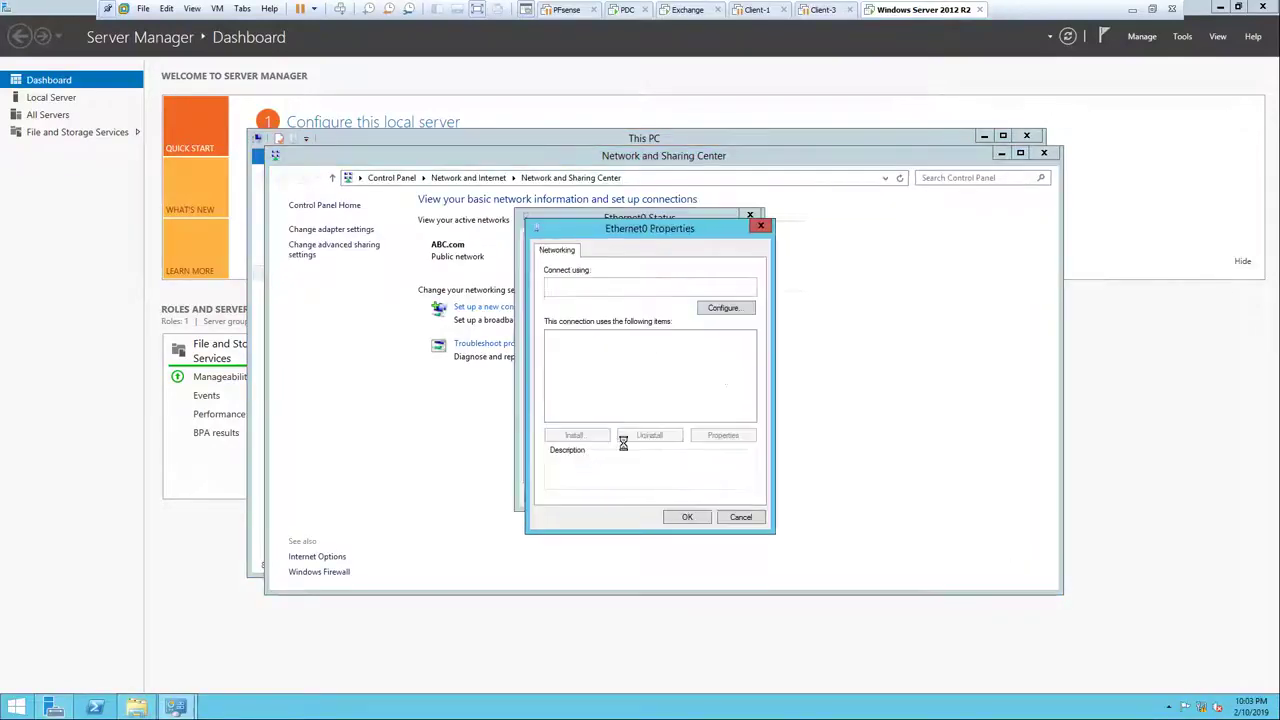
left_click(652, 415)
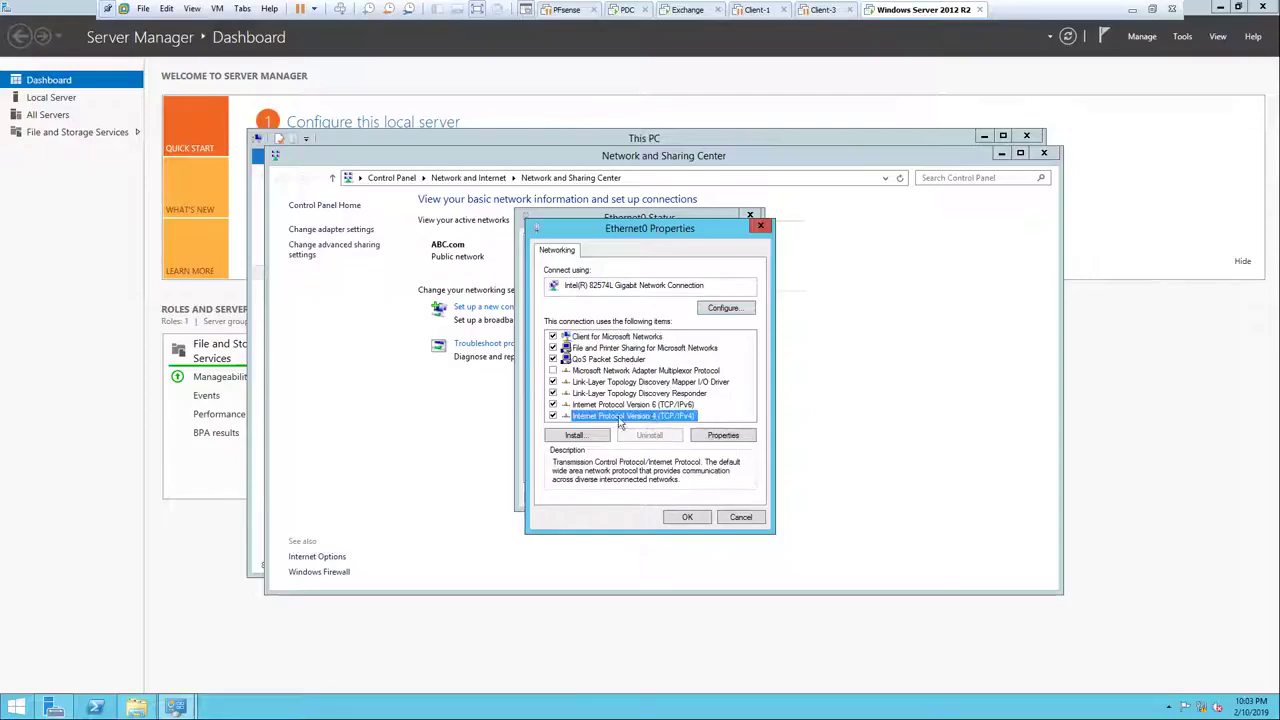
double_click(624, 416)
Assign static IP 172.20.20.207, mask 255.255.255.0, gateway and DNS 172.20.20.20, and apply.
left_click(644, 376)
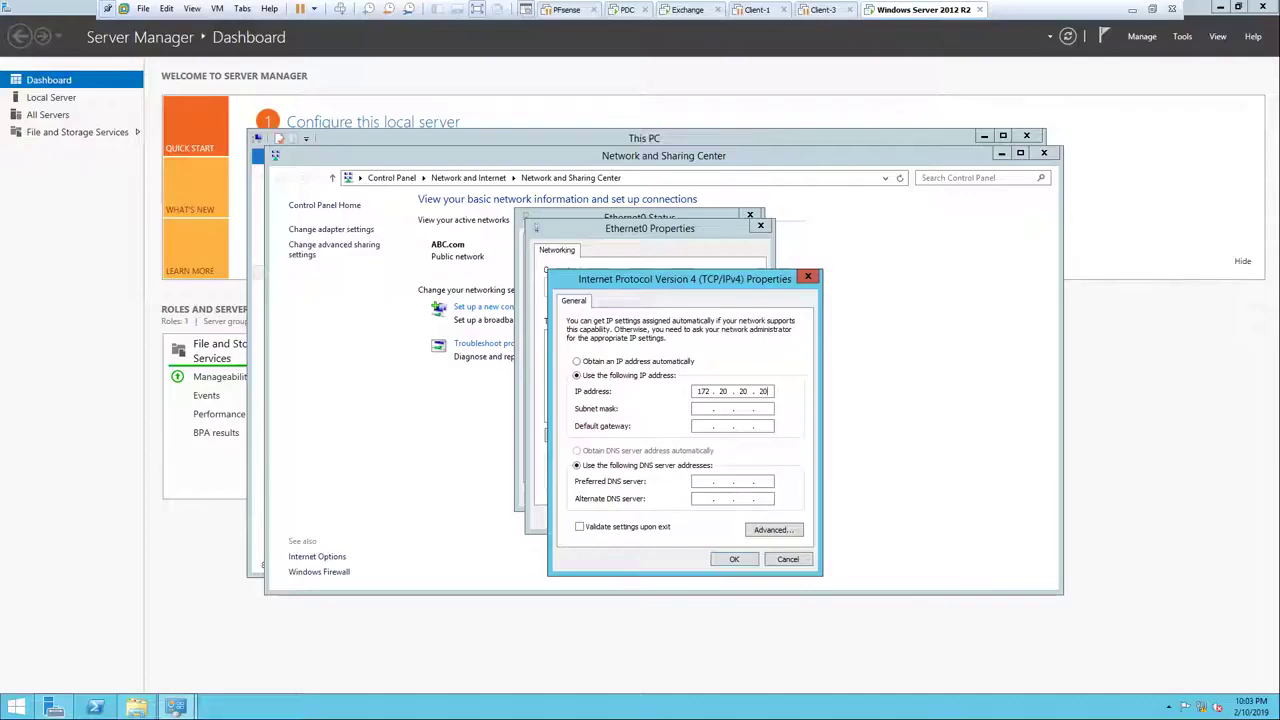
left_click(703, 408)
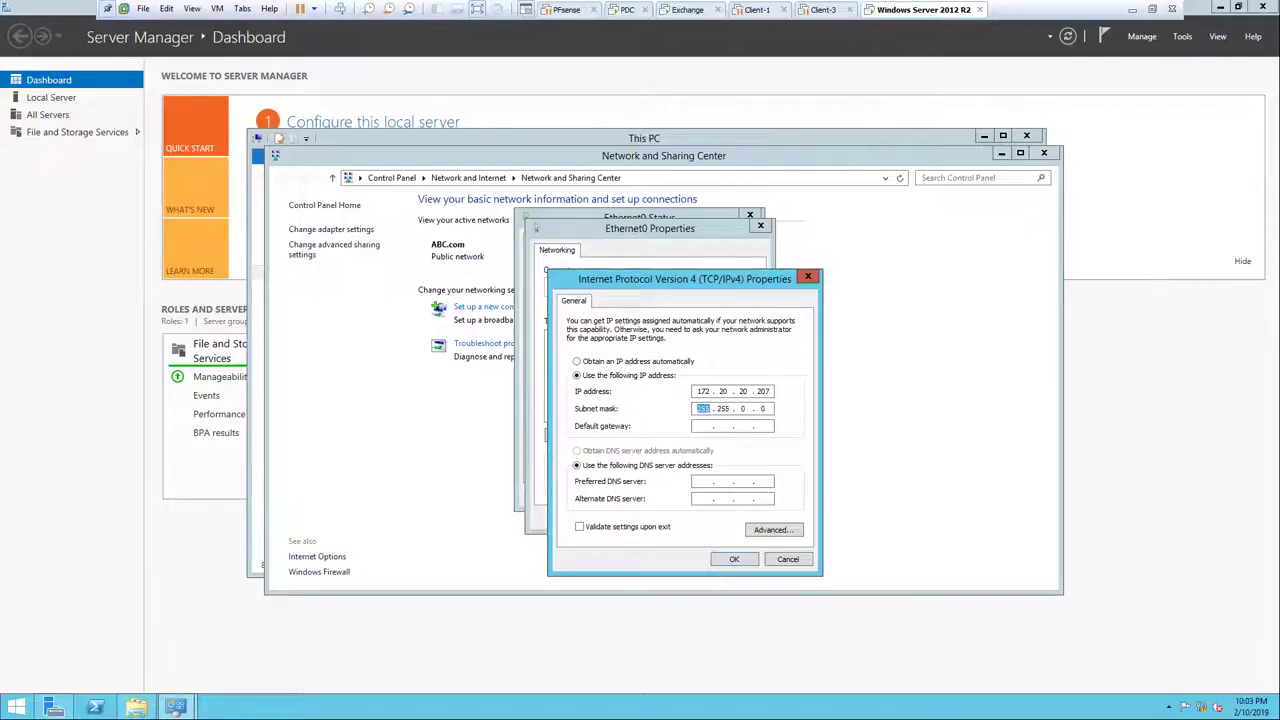
type("255.255.255")
type("0.20")
key("Tab")
key("Tab")
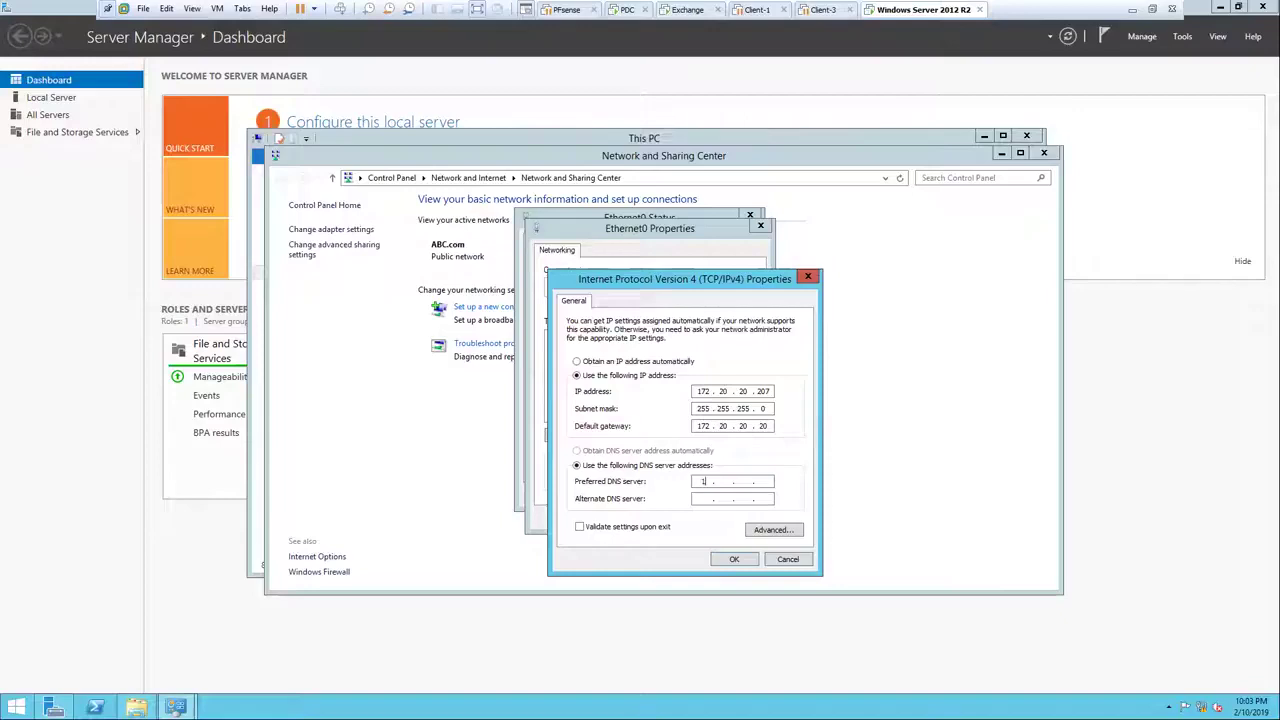
type("172.20.20.20")
left_click(718, 558)
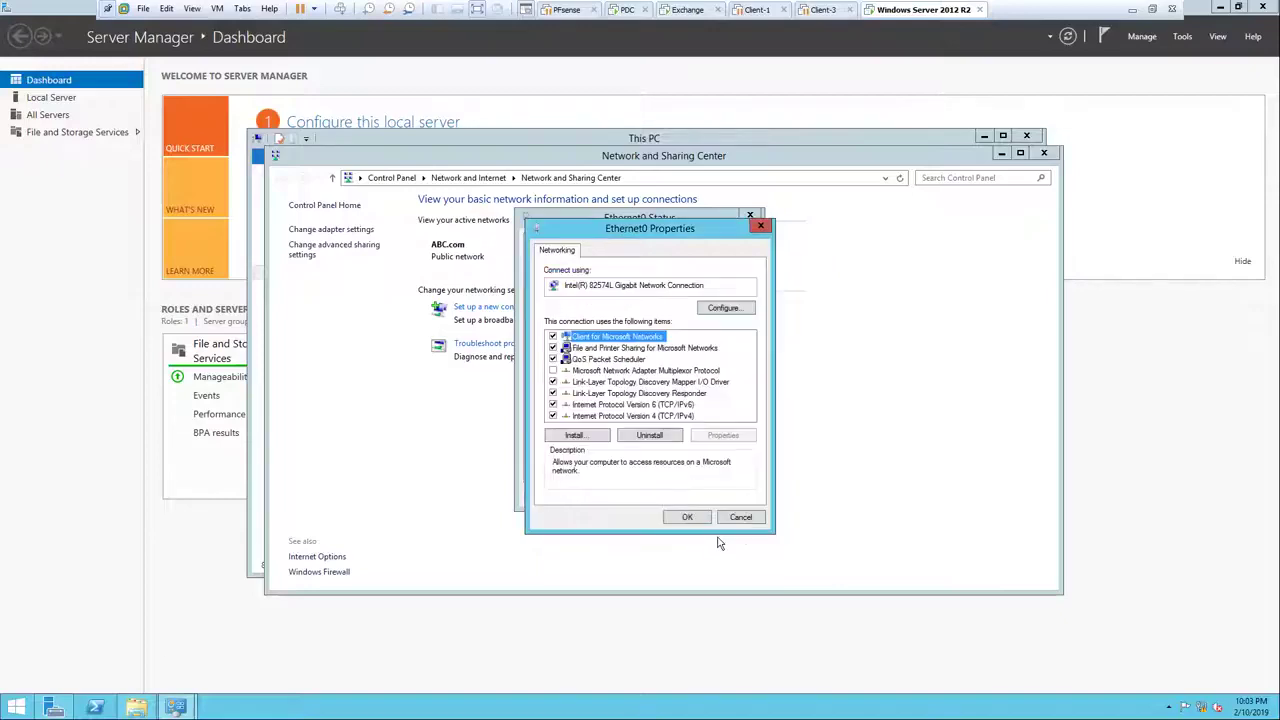
left_click(690, 518)
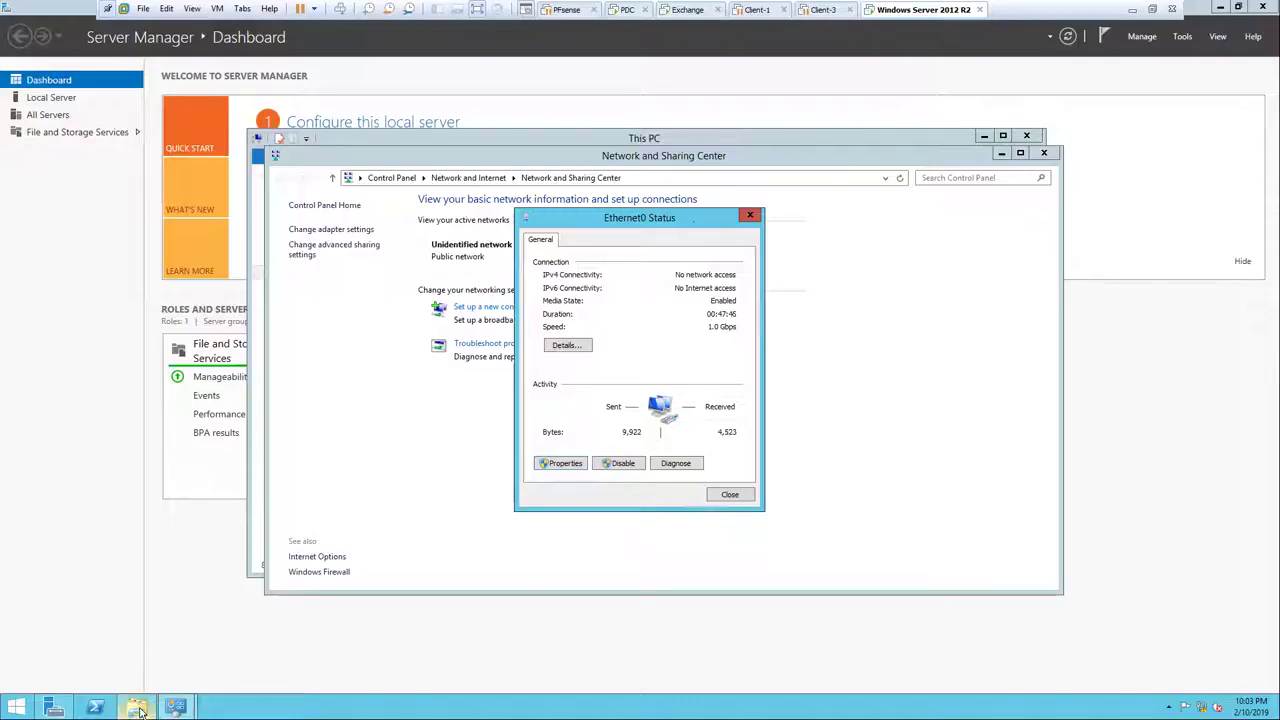
left_click(138, 708)
In System Properties, set the computer name to Backup and the domain to ABC.com.
right_click(293, 275)
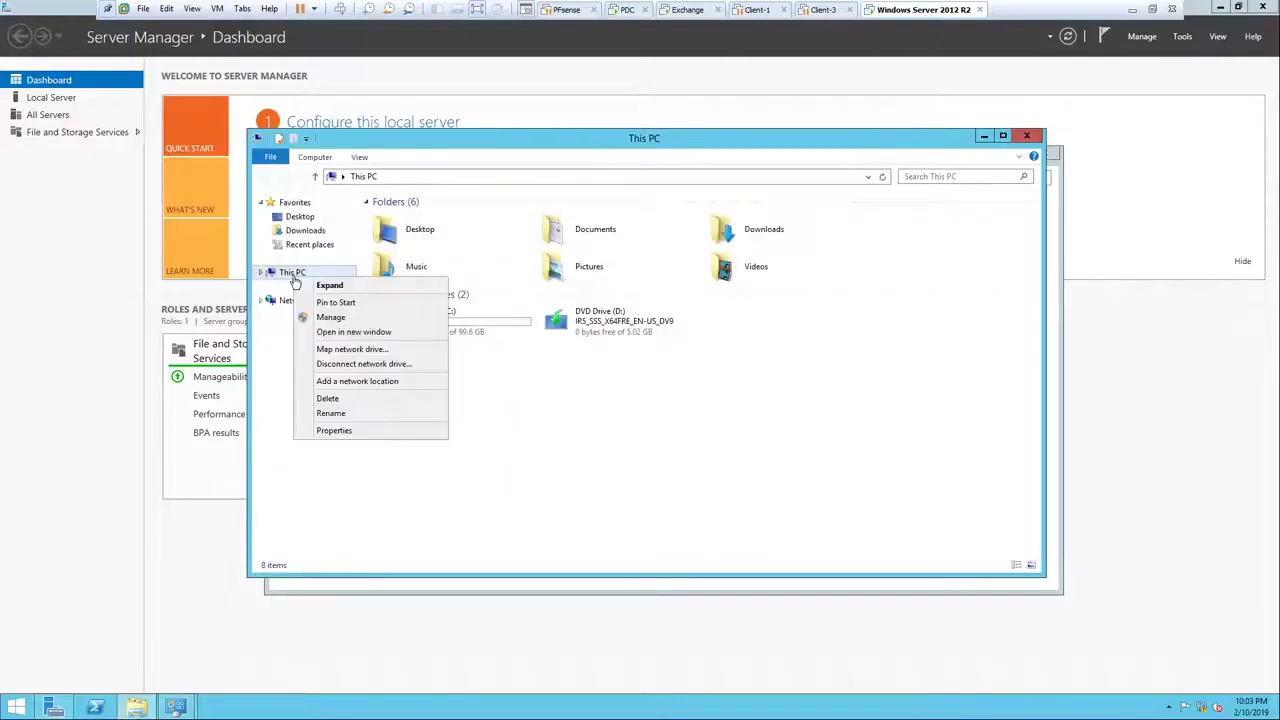
left_click(336, 431)
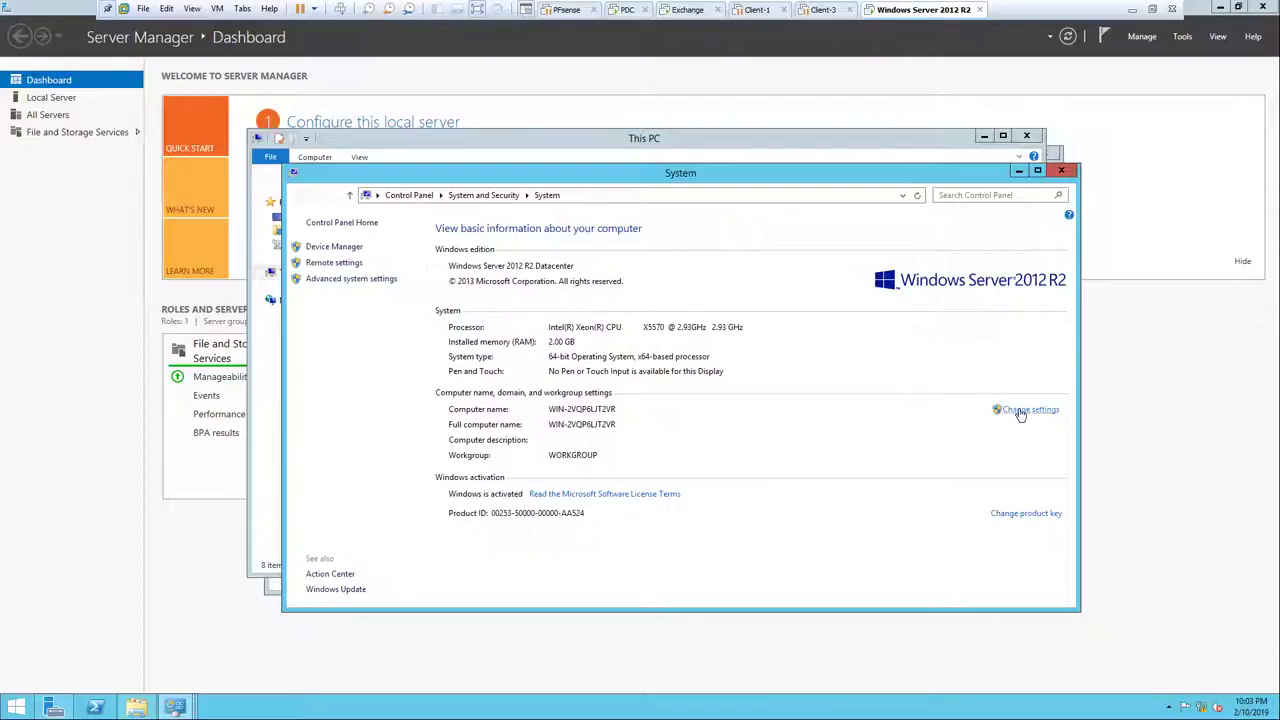
left_click(1020, 411)
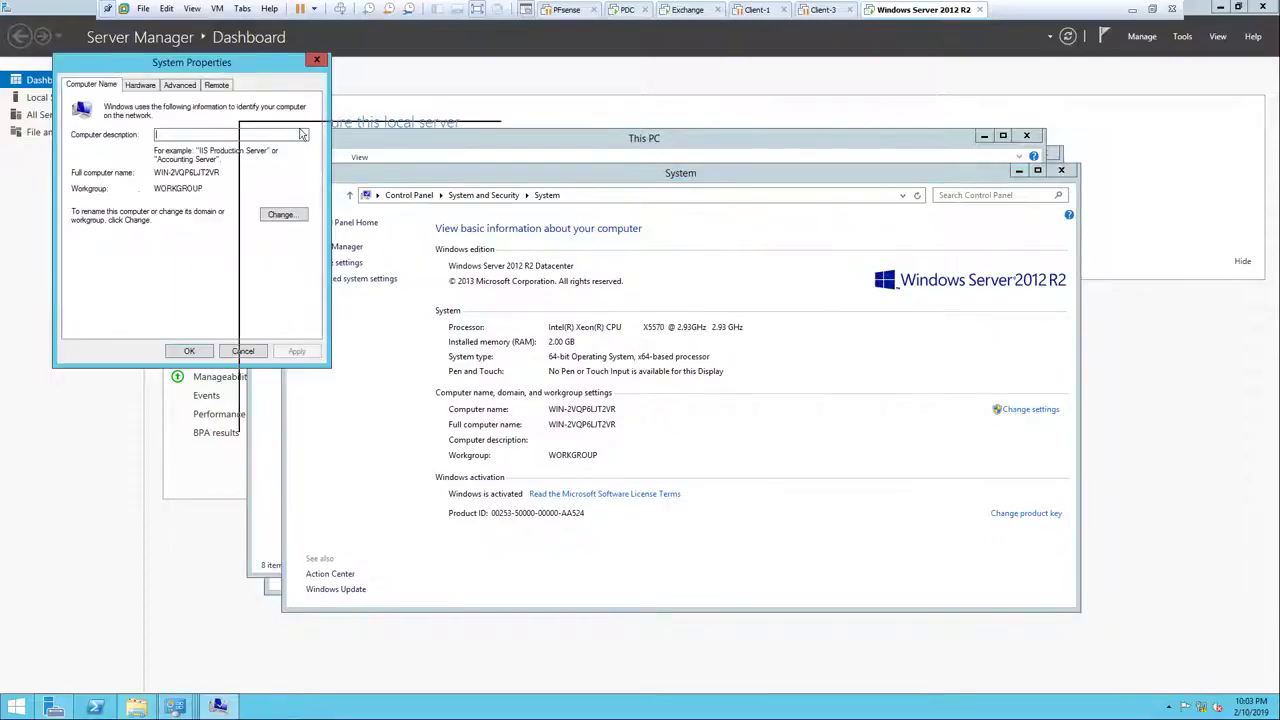
left_click(607, 347)
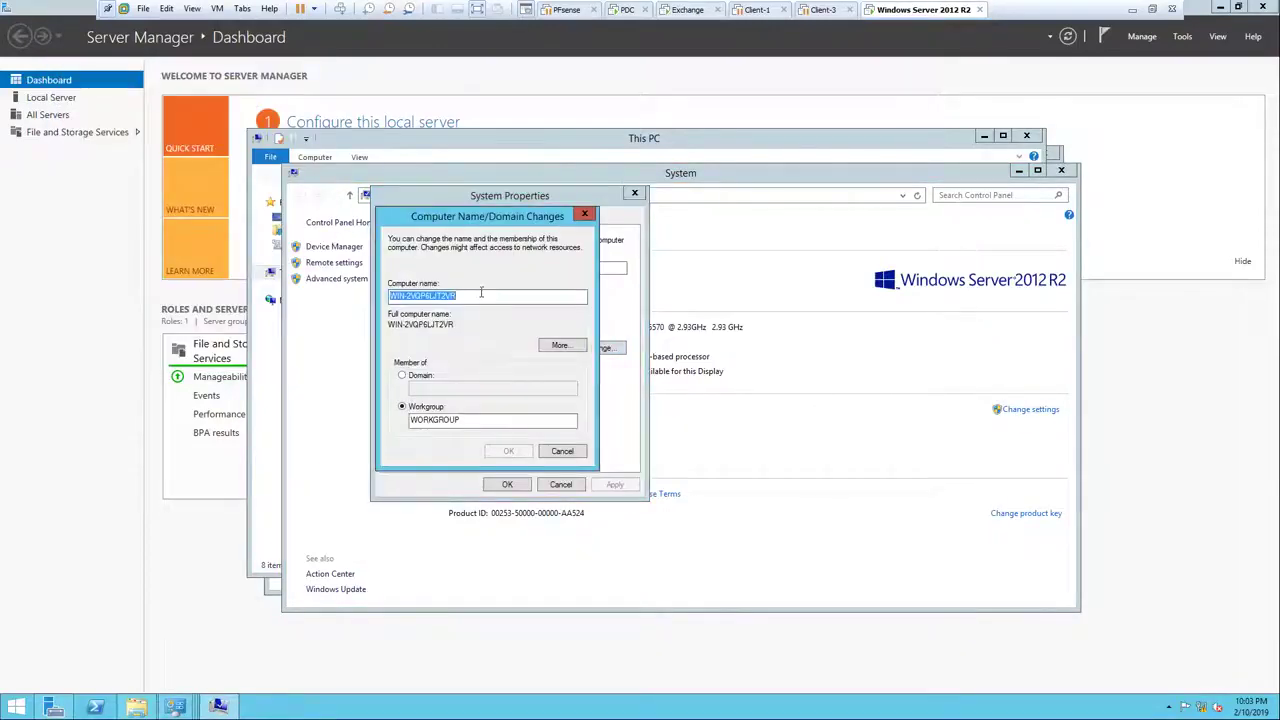
type("Ba")
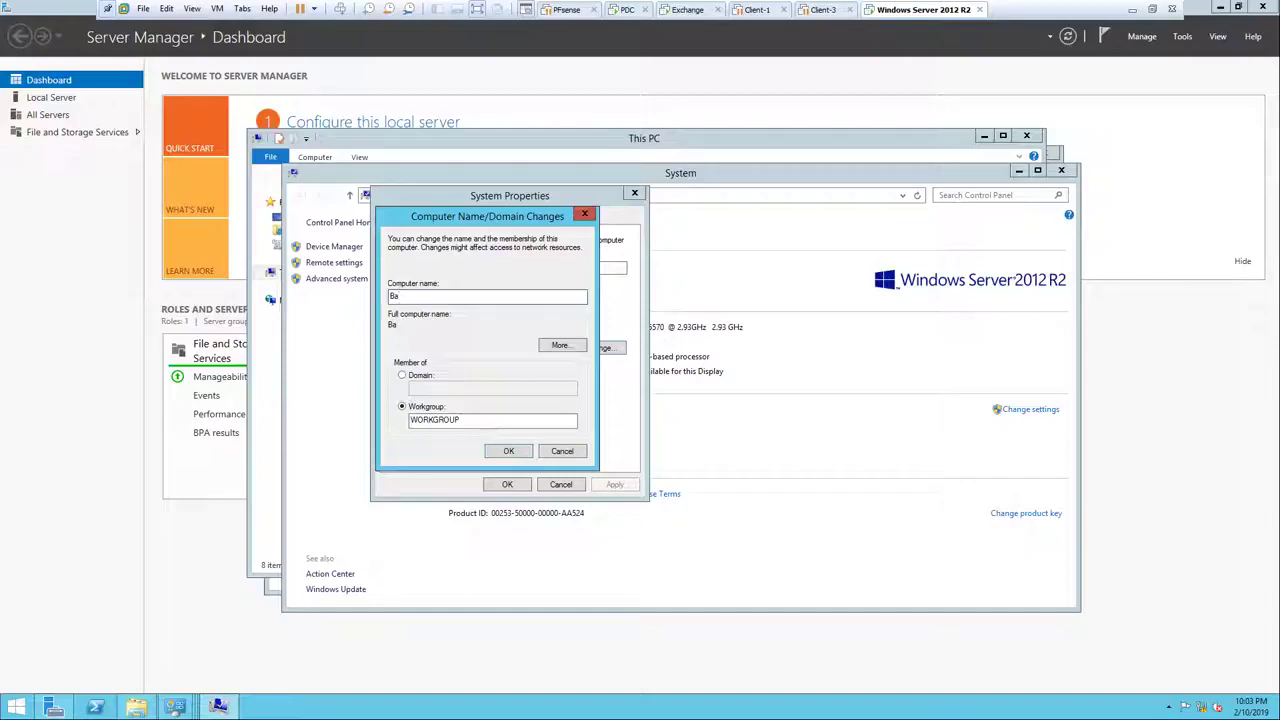
type("ckup")
left_click(420, 376)
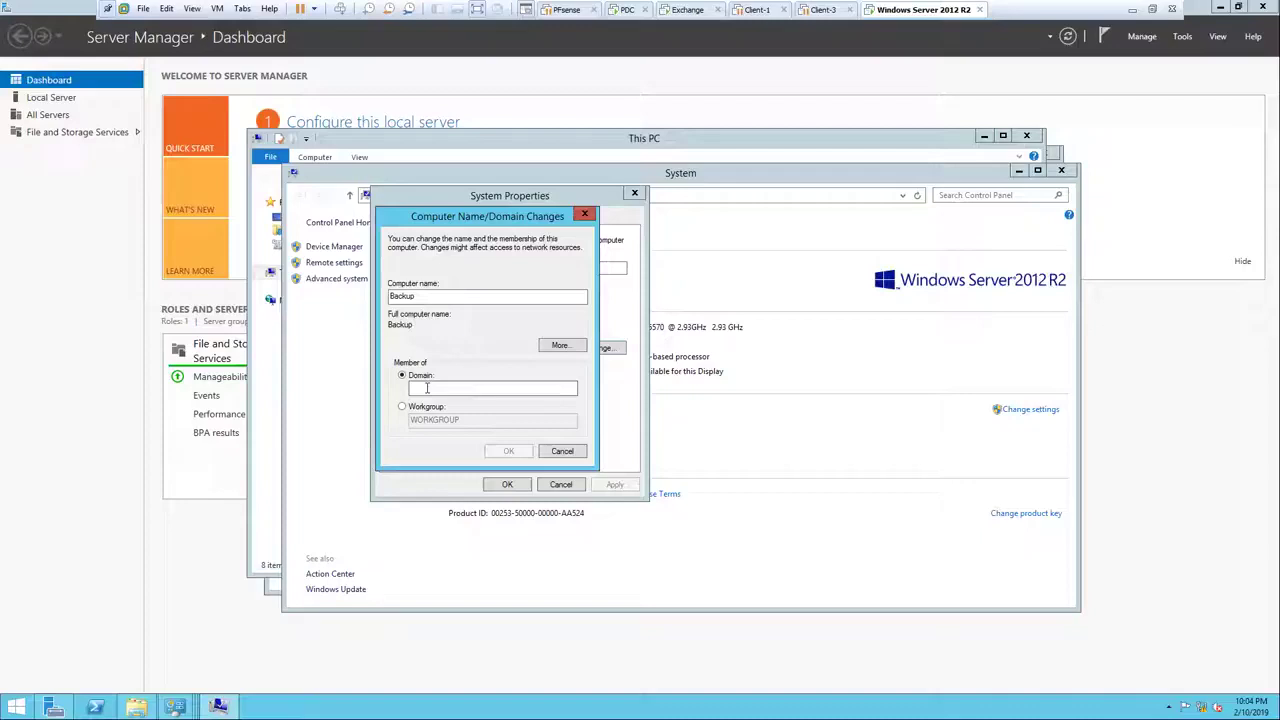
type("ABC.com")
left_click(506, 451)
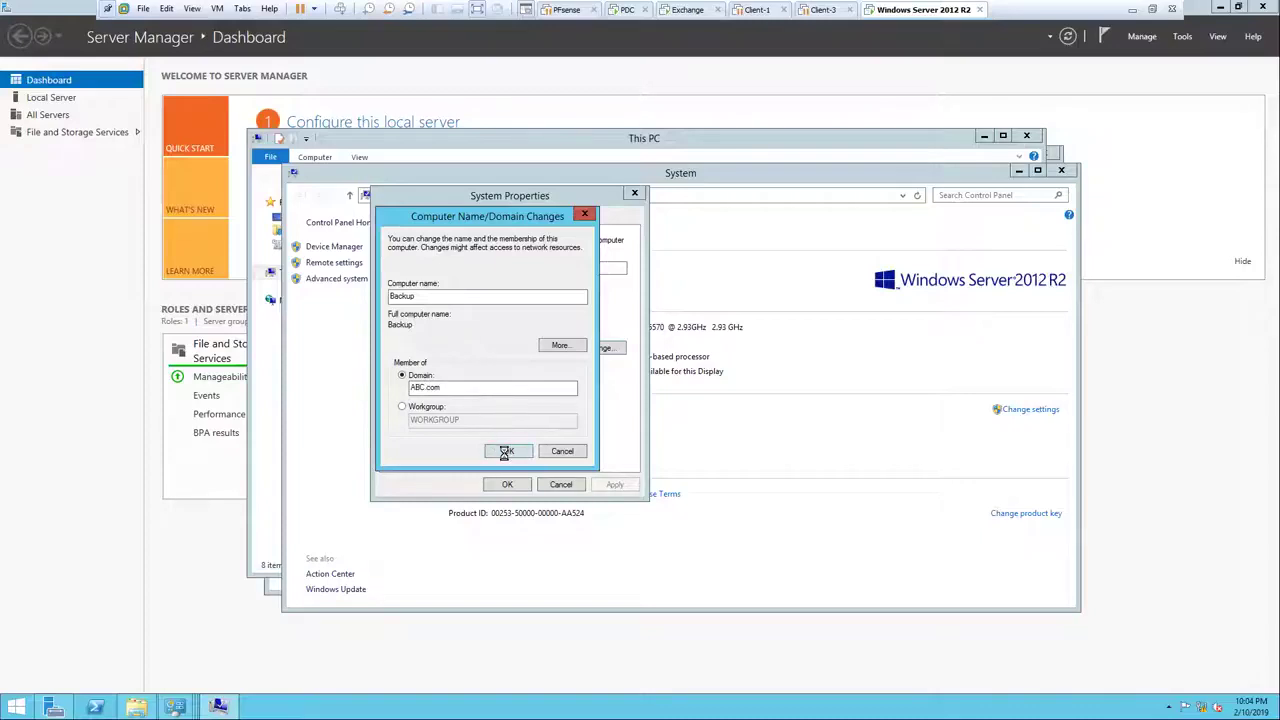
Authenticate as the domain administrator to complete the ABC.com join and acknowledge the welcome message.
type("administrator")
key("Tab")
type("P")
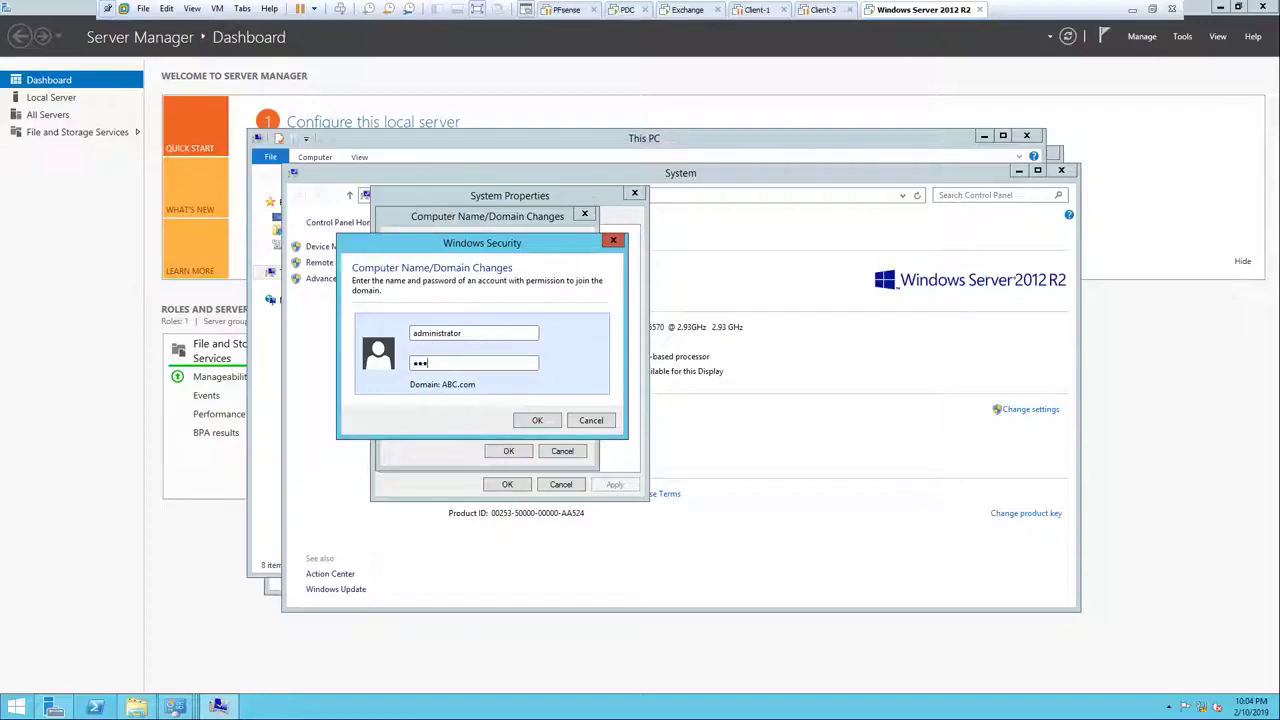
key("Return")
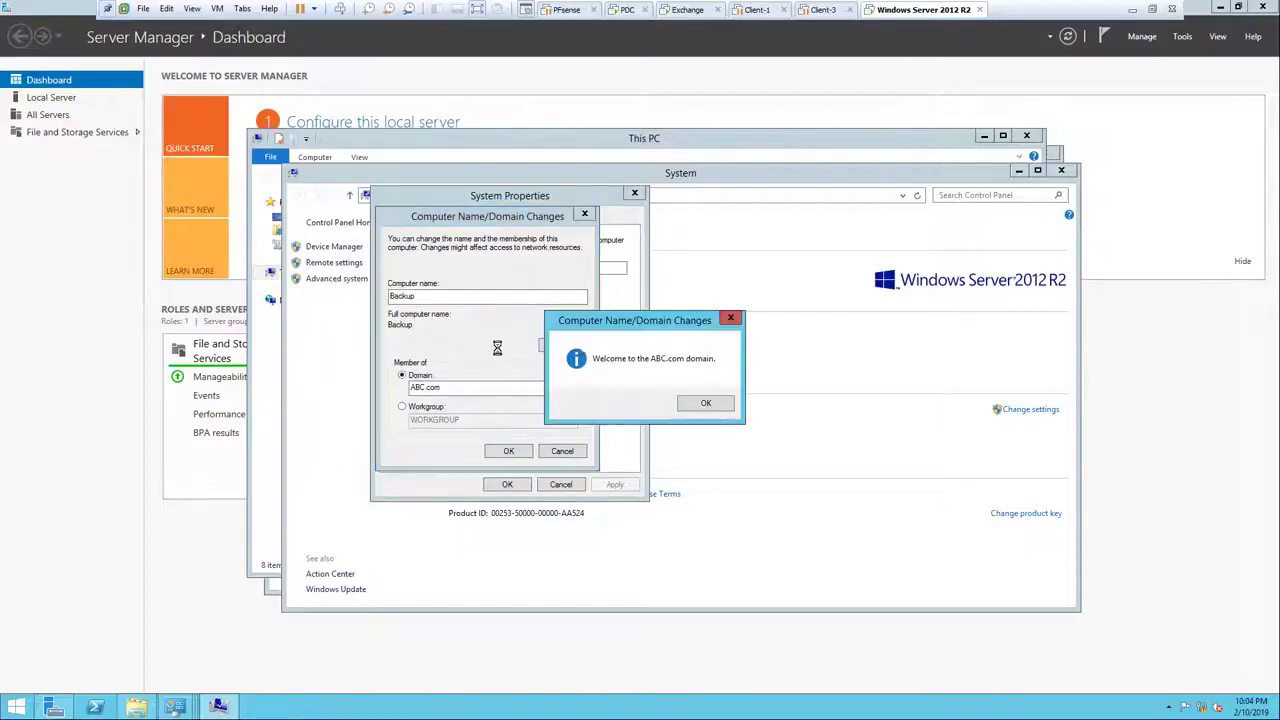
left_click(702, 402)
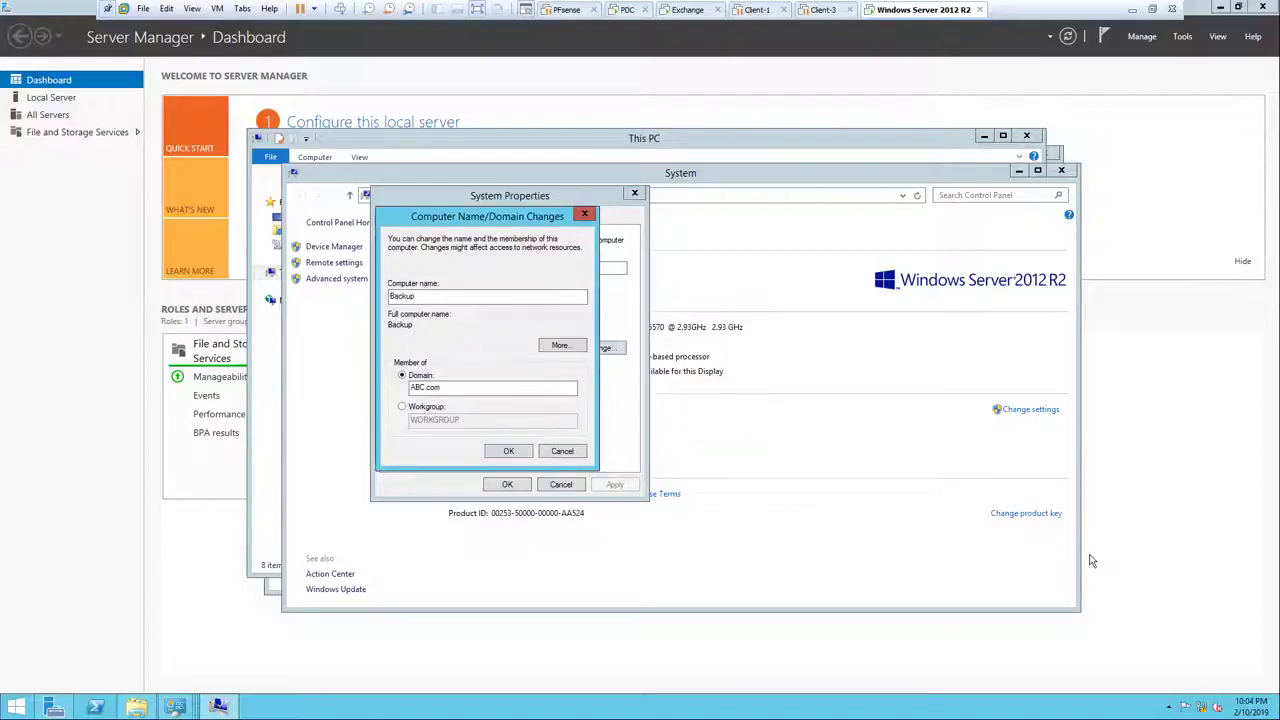
right_click(1201, 708)
left_click(1200, 699)
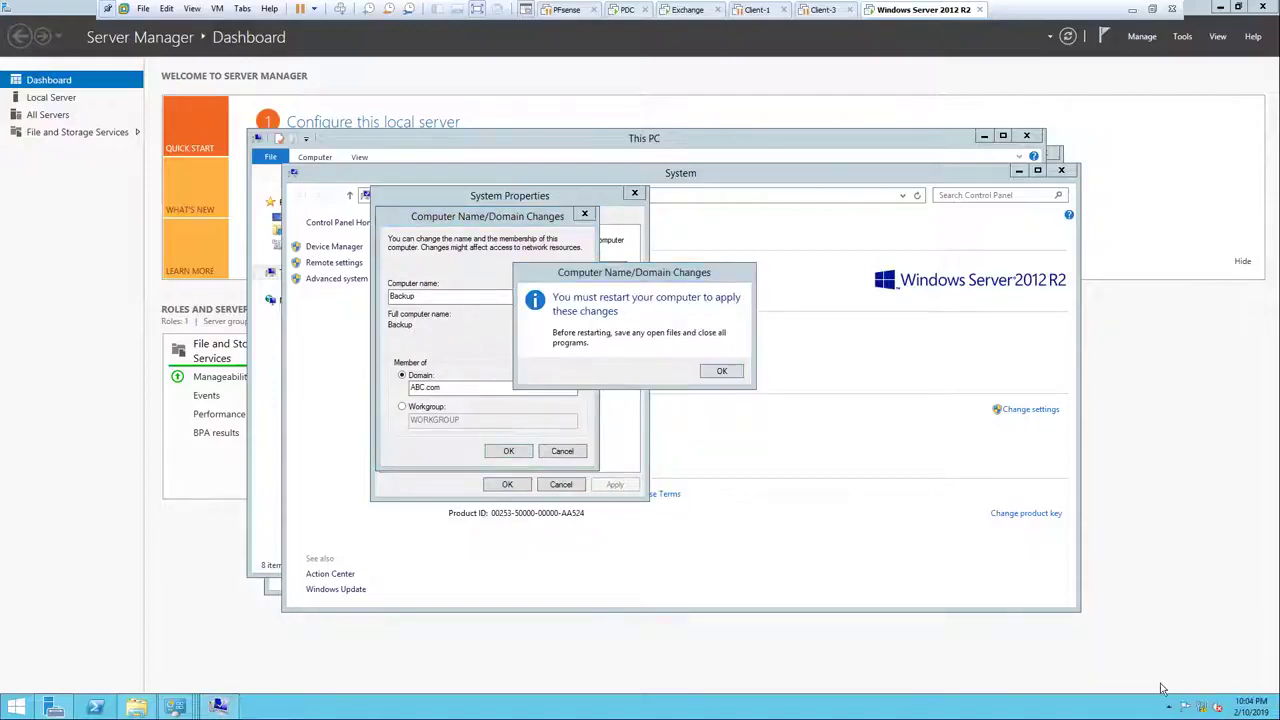
Turn Windows Firewall off for domain, private and public networks.
left_click(343, 575)
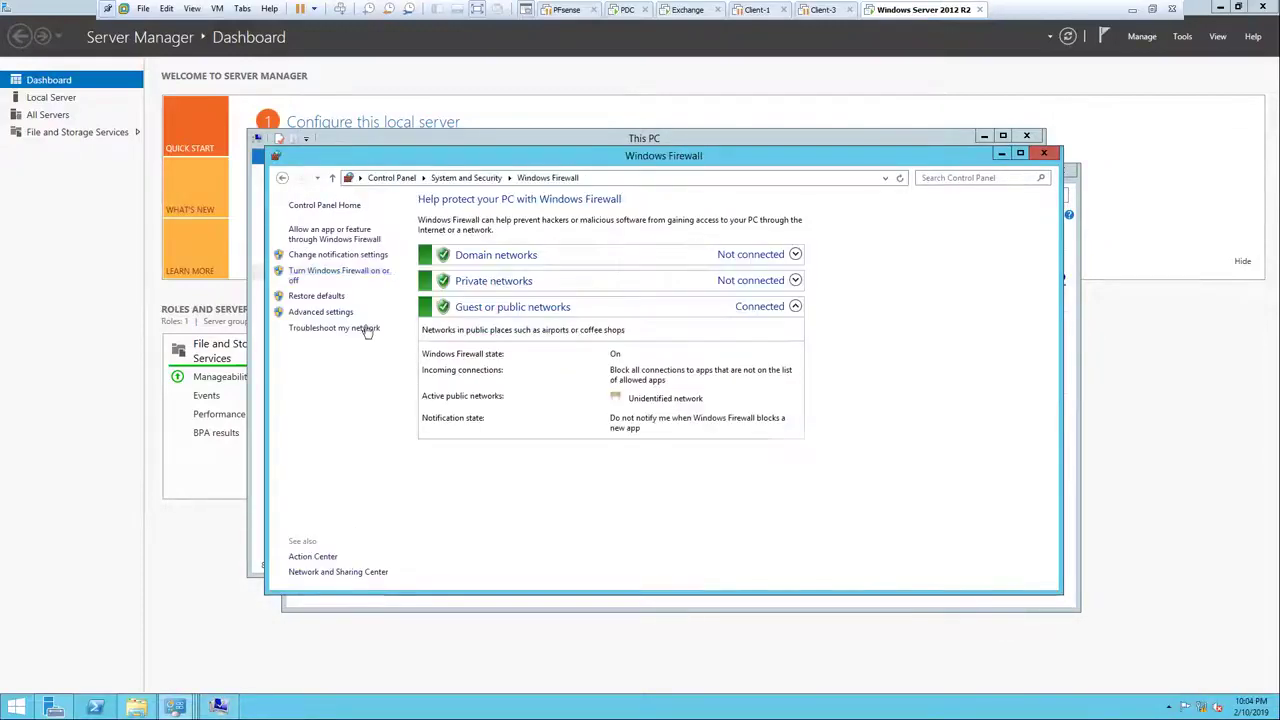
left_click(335, 276)
left_click(545, 302)
left_click(549, 382)
left_click(598, 462)
left_click(778, 575)
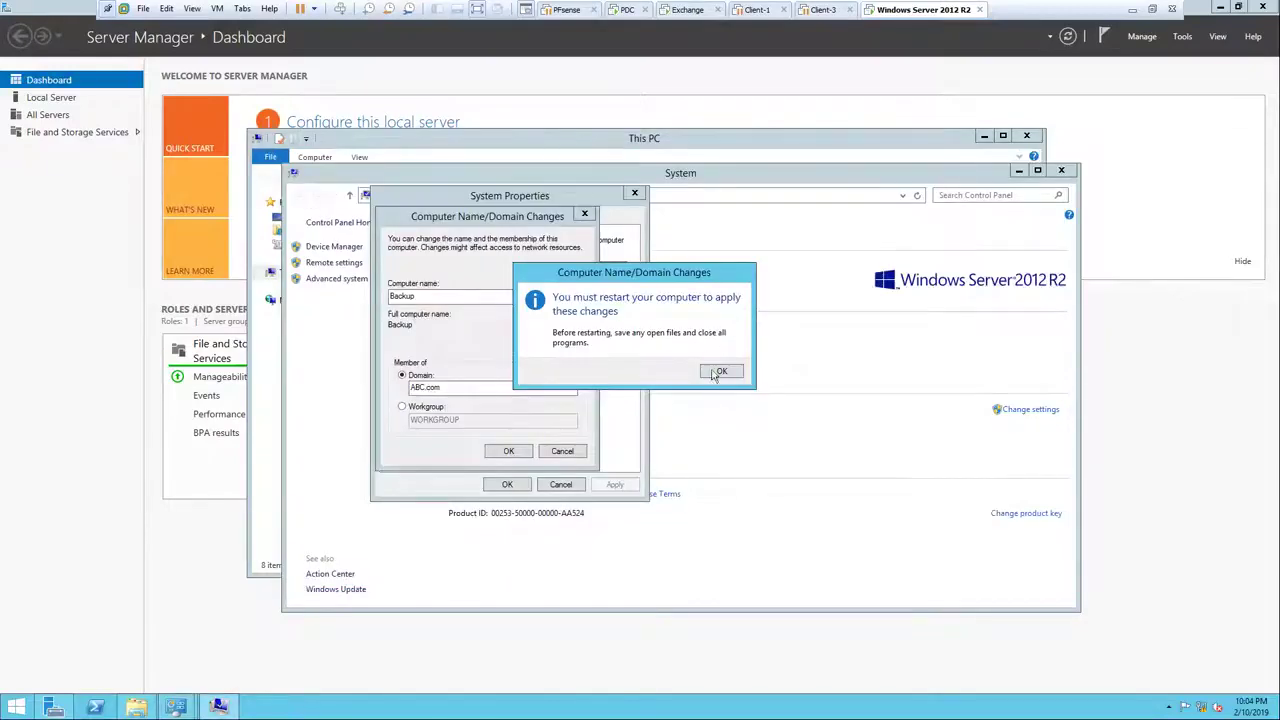
Close System Properties and restart the server to apply the changes.
left_click(717, 371)
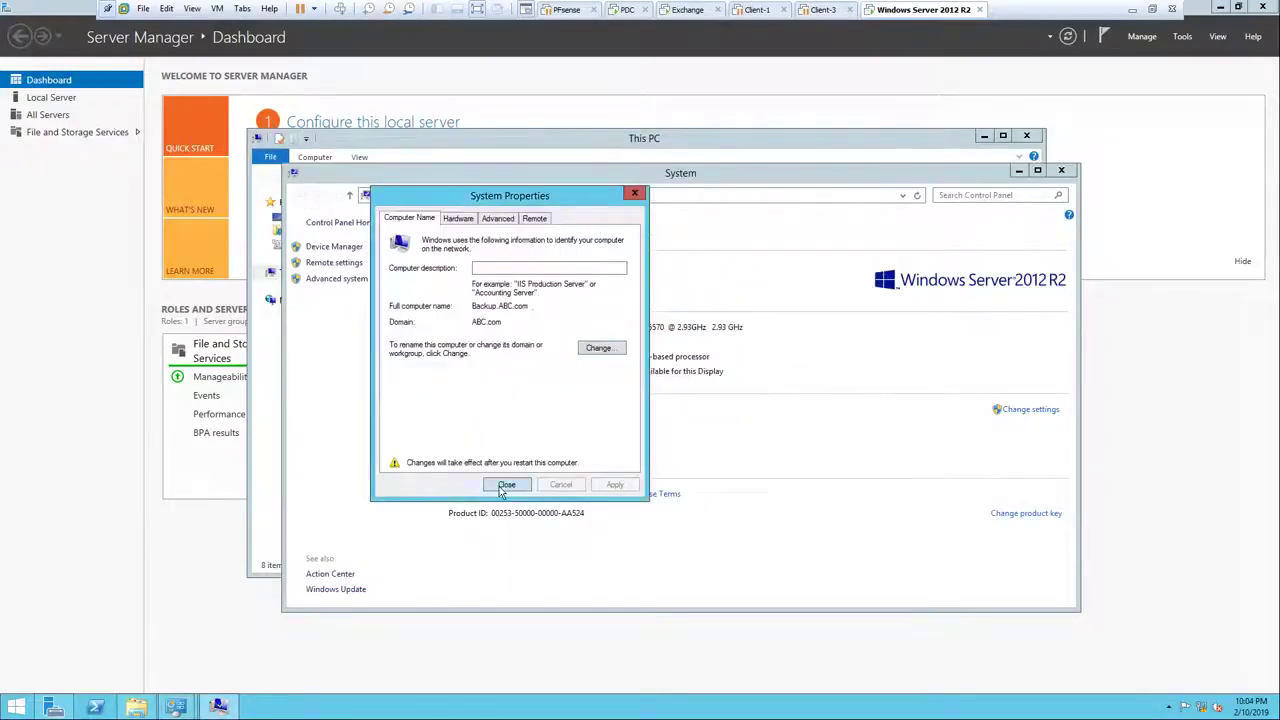
left_click(506, 484)
left_click(643, 369)
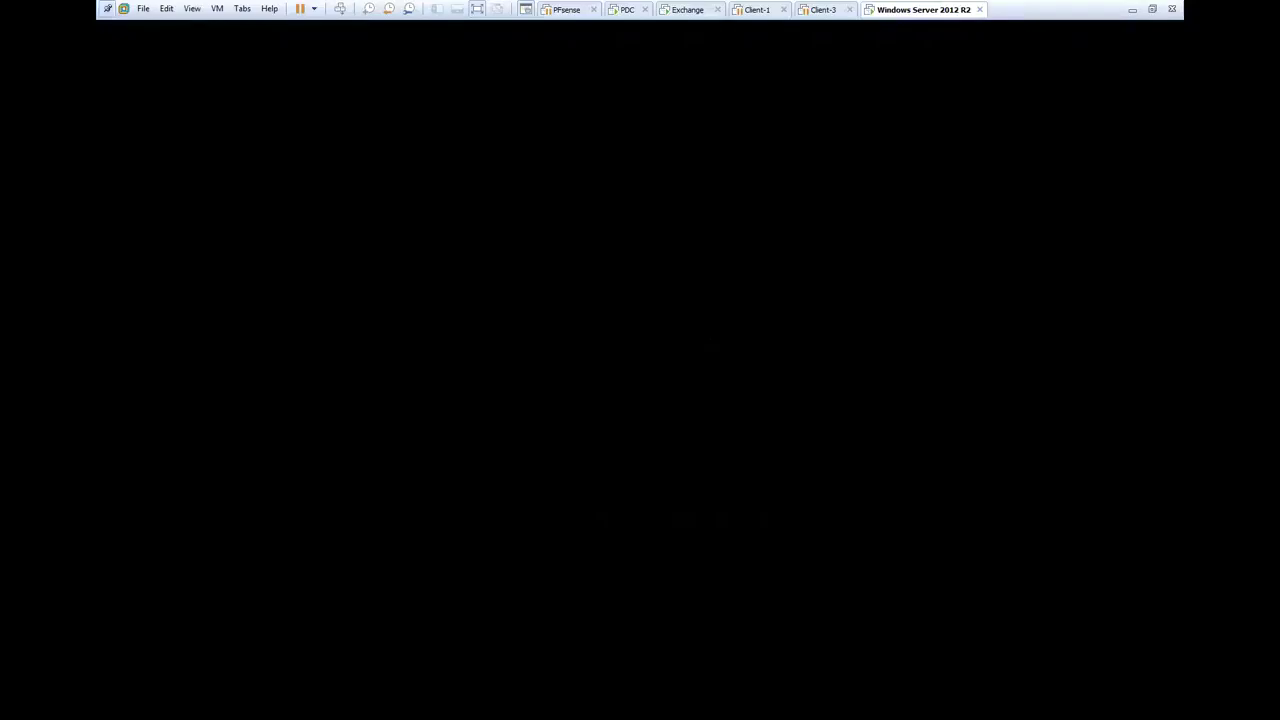
Rename the virtual machine to 'Backup Server' under VM Settings > Options > General.
right_click(912, 12)
left_click(950, 190)
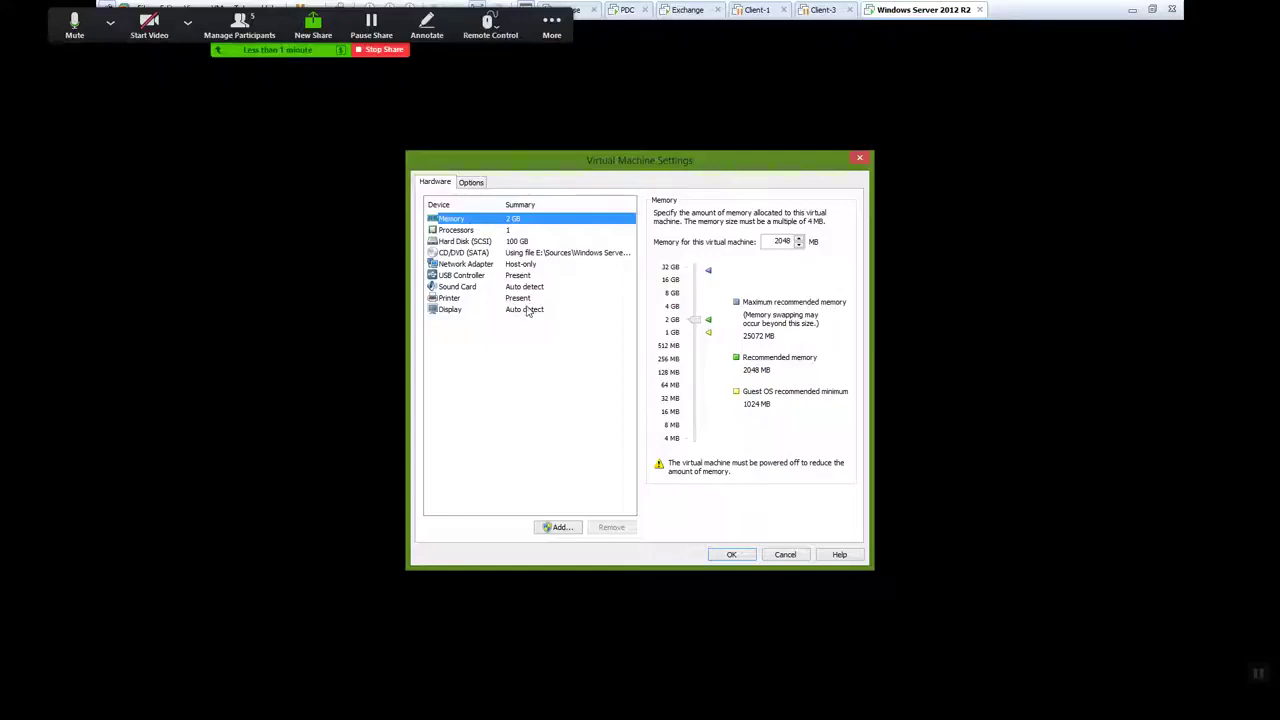
left_click(470, 182)
left_click_drag(734, 211, 600, 223)
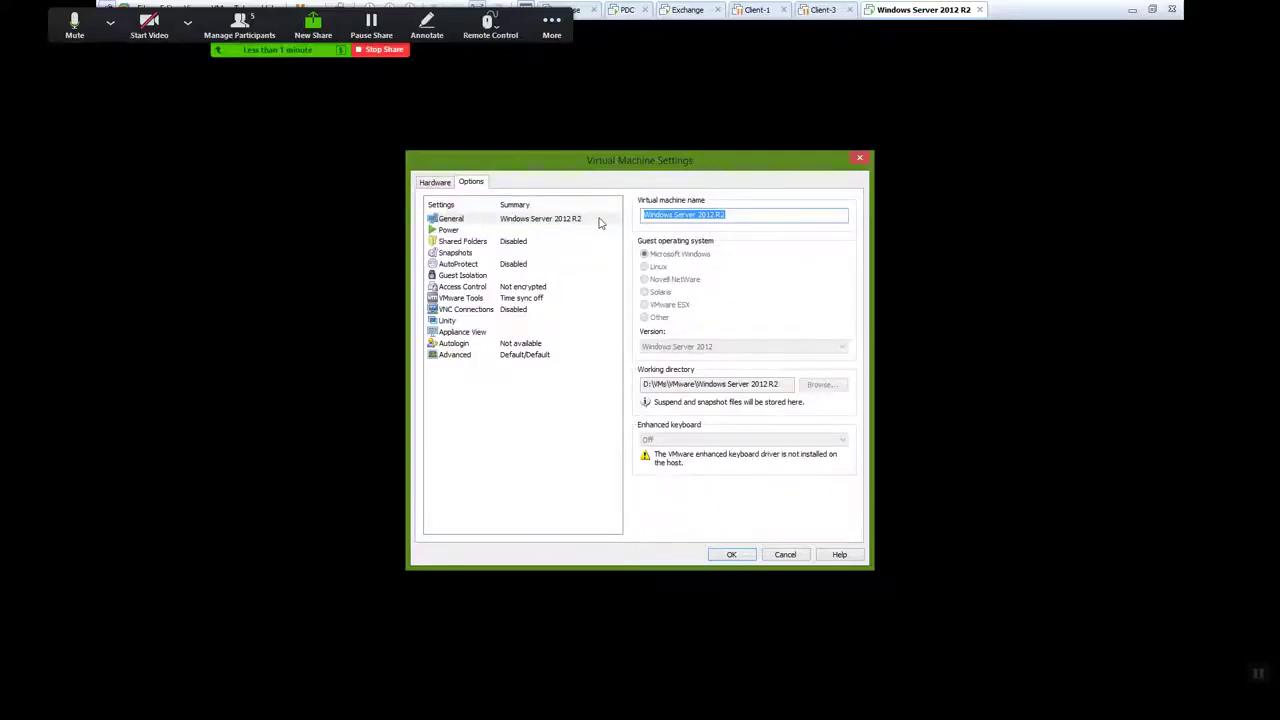
type("Backu")
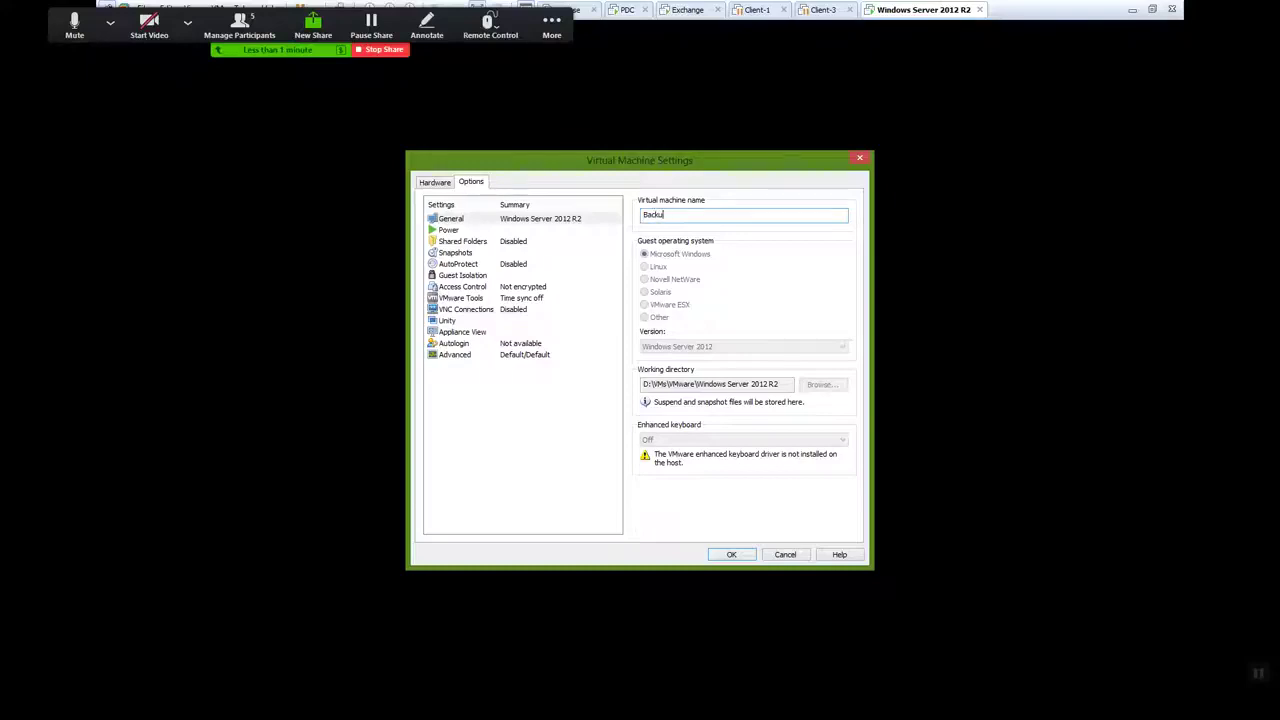
type("p Server")
left_click(731, 554)
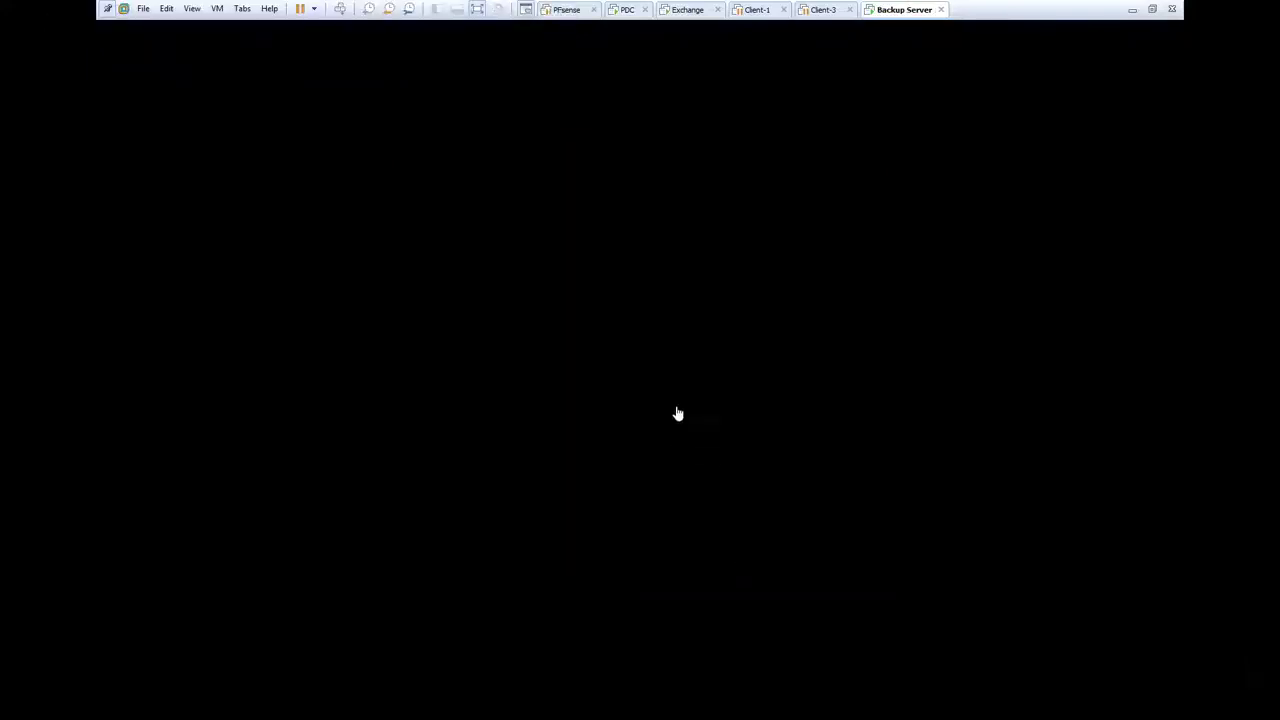
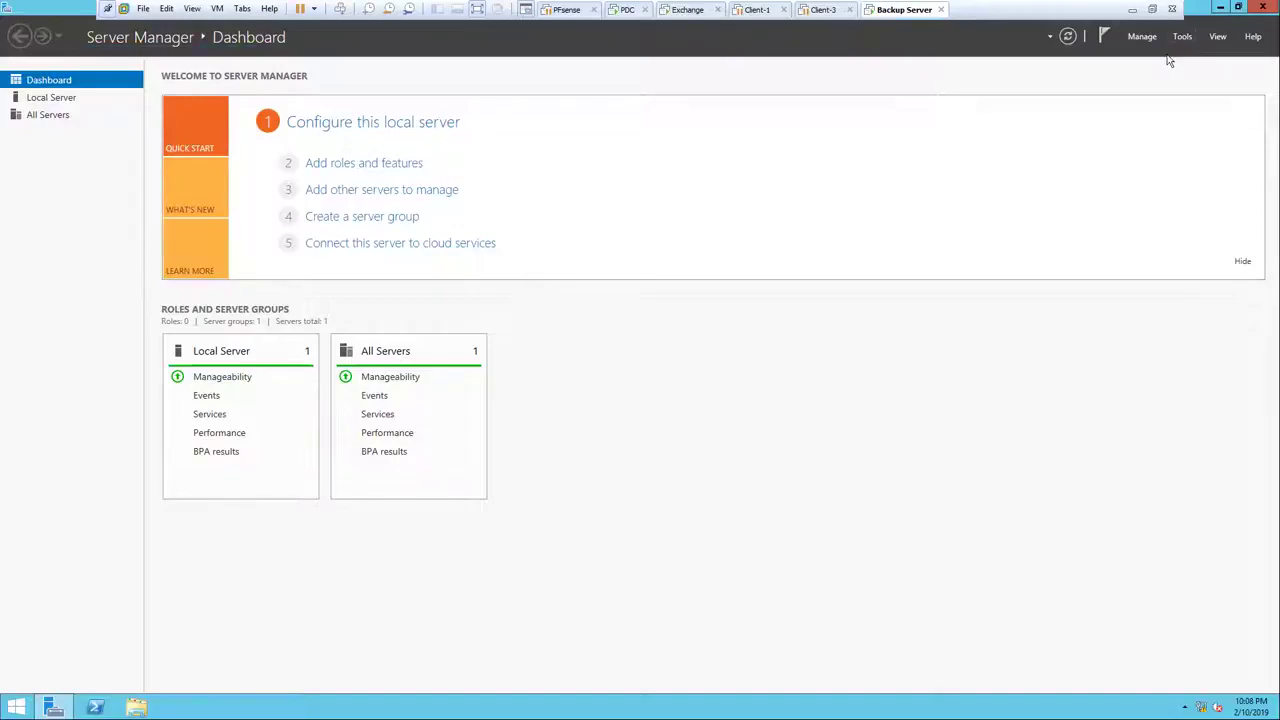
Open Disk Management in Computer Management and bring the offline Disk 1 online.
left_click(1183, 37)
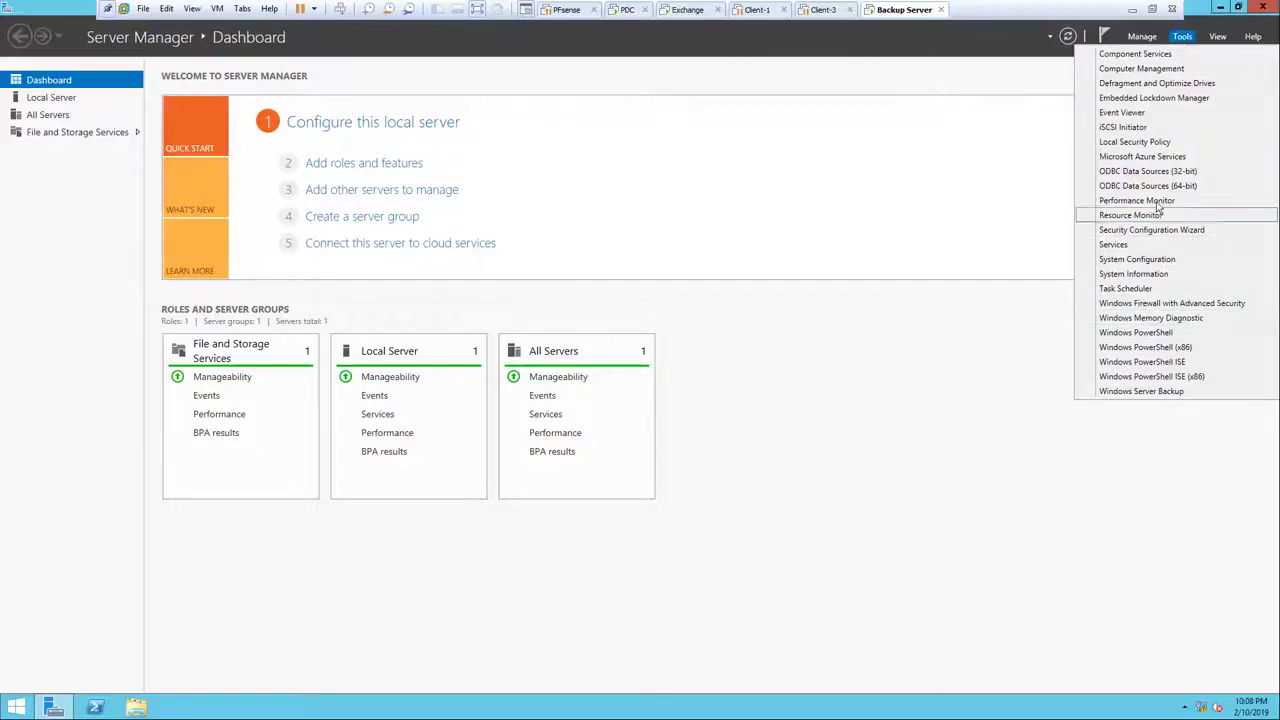
left_click(1145, 69)
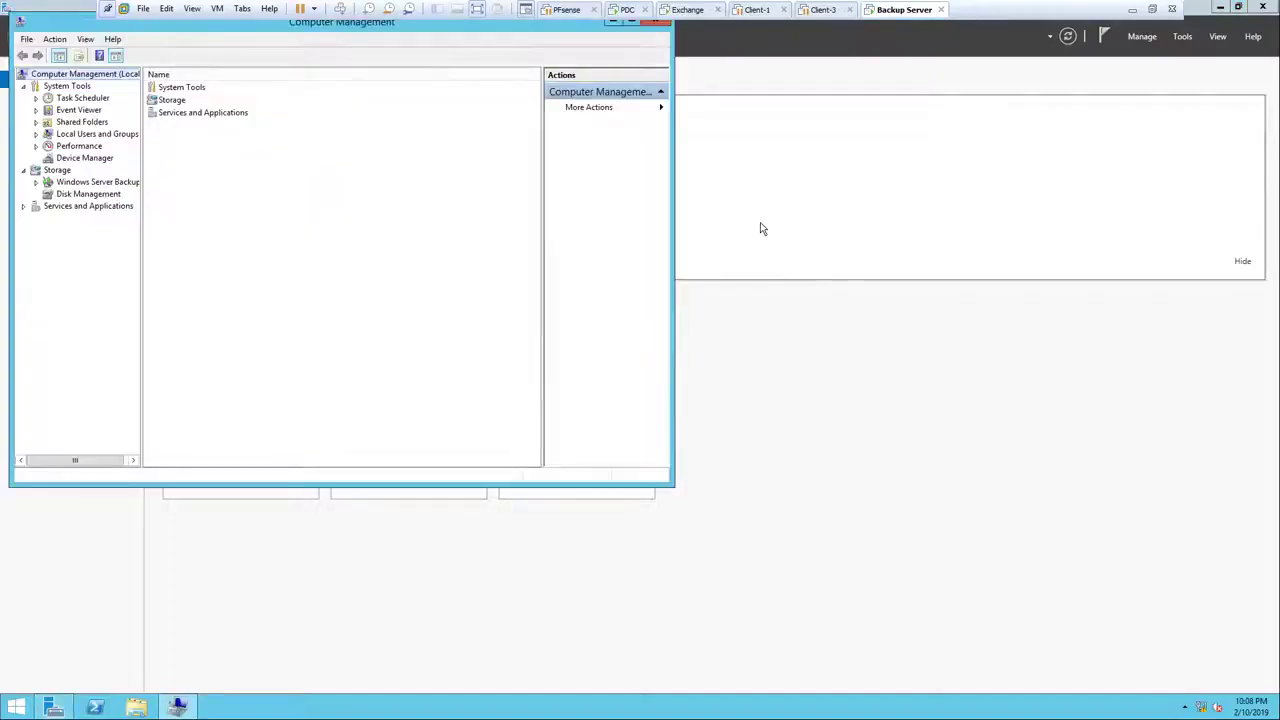
left_click(97, 195)
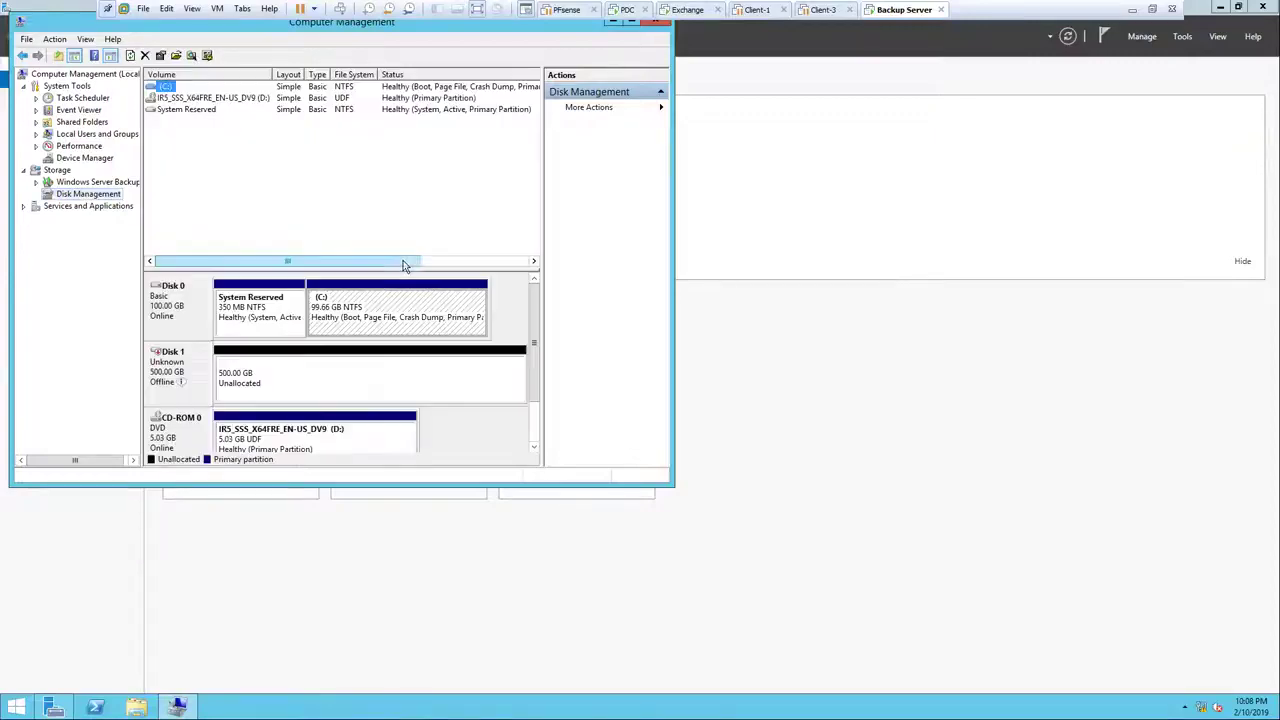
right_click(193, 360)
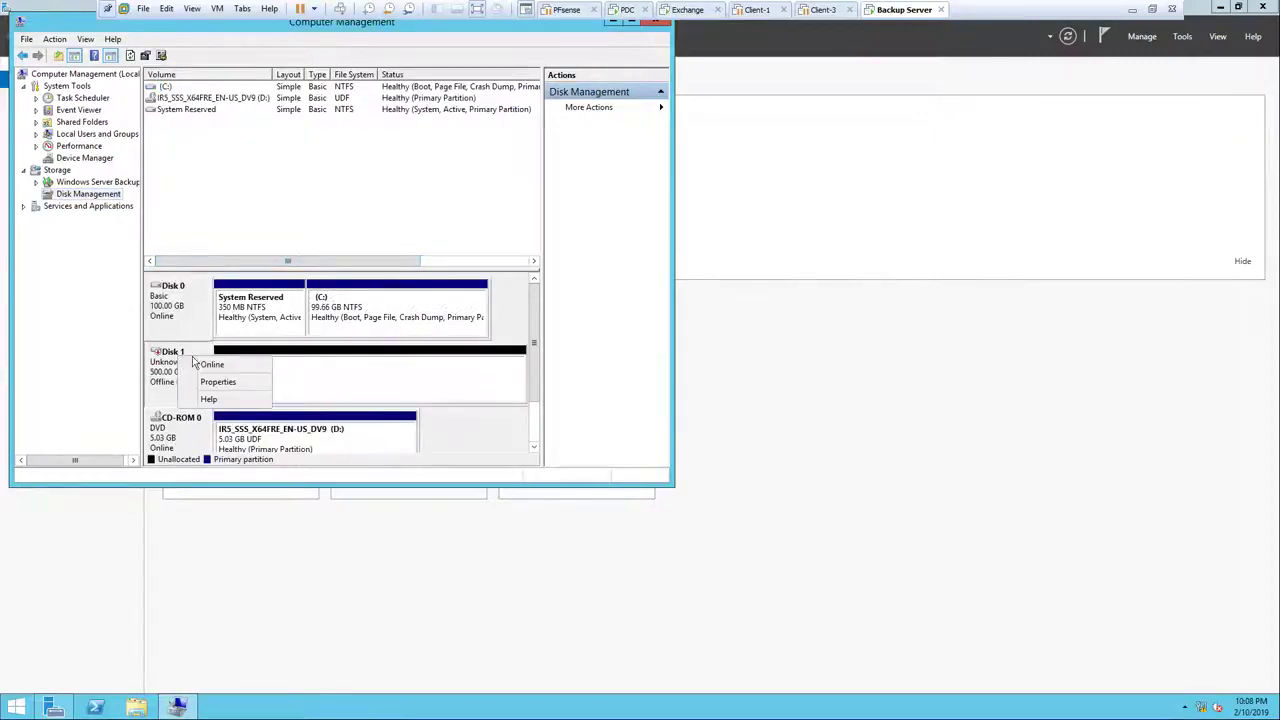
left_click(200, 364)
Initialize Disk 1 and create a 500 GB NTFS simple volume E: on it.
right_click(172, 360)
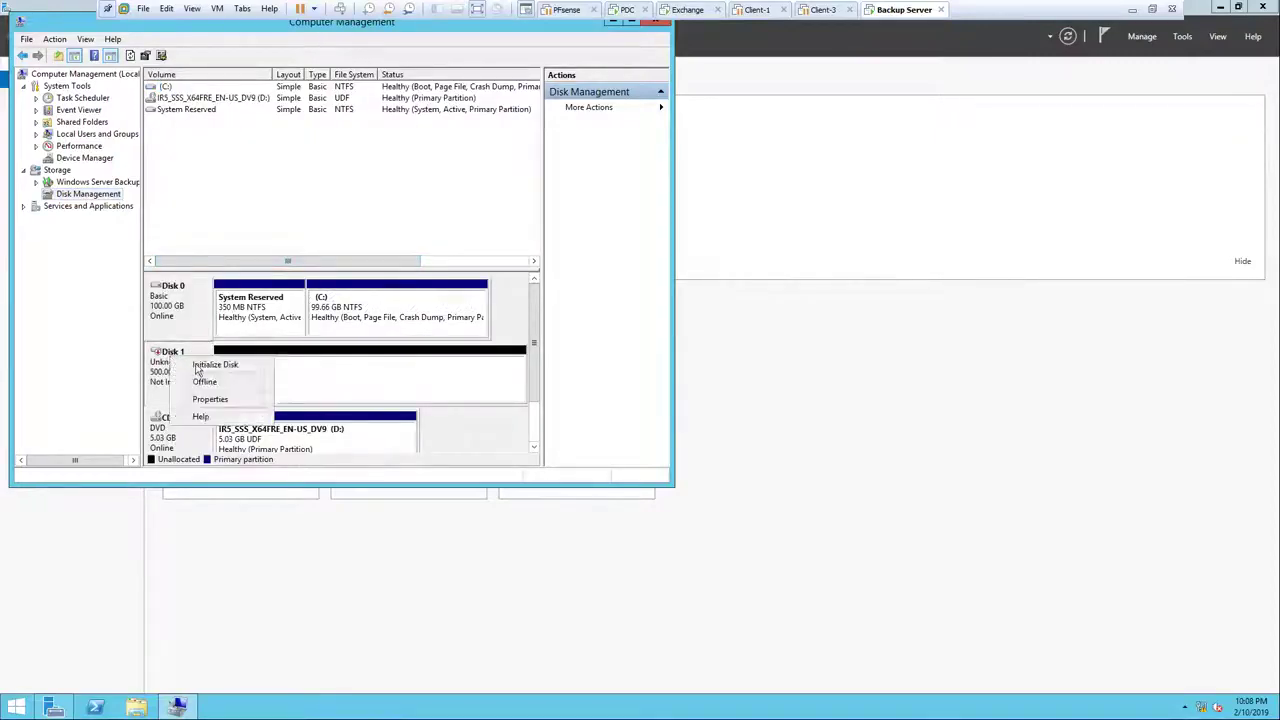
left_click(202, 365)
left_click(385, 334)
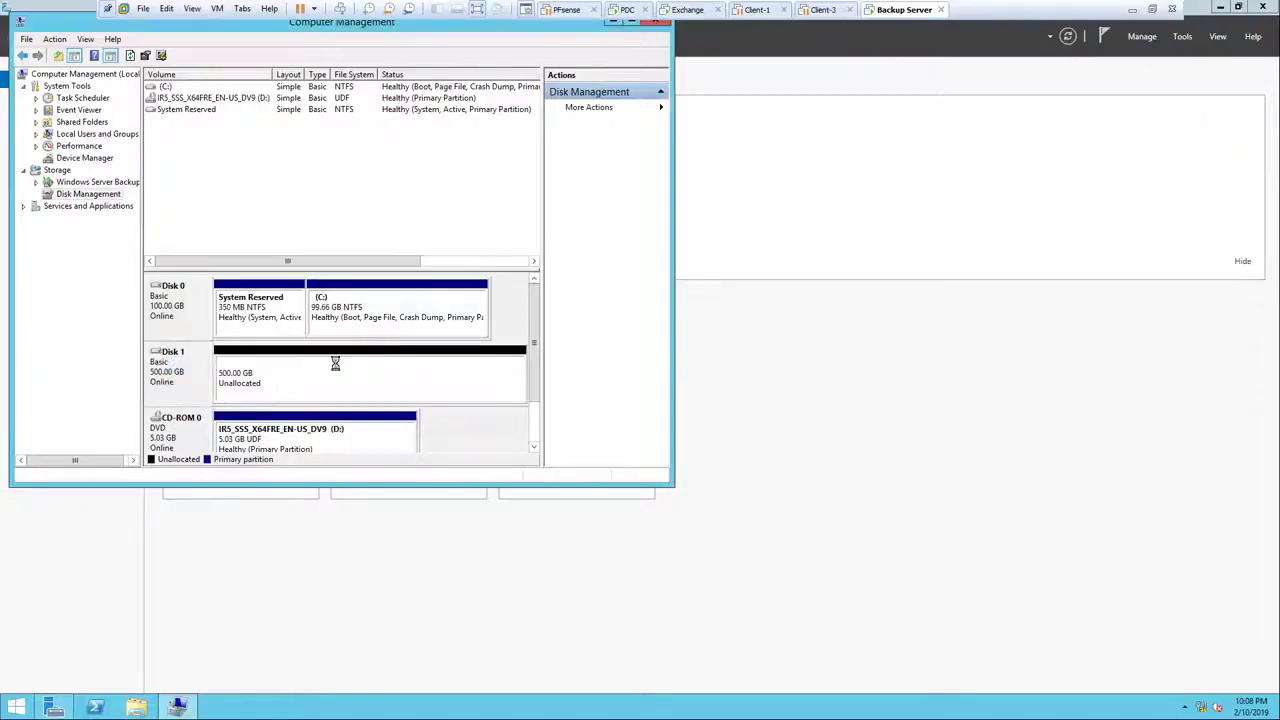
left_click(289, 374)
right_click(289, 374)
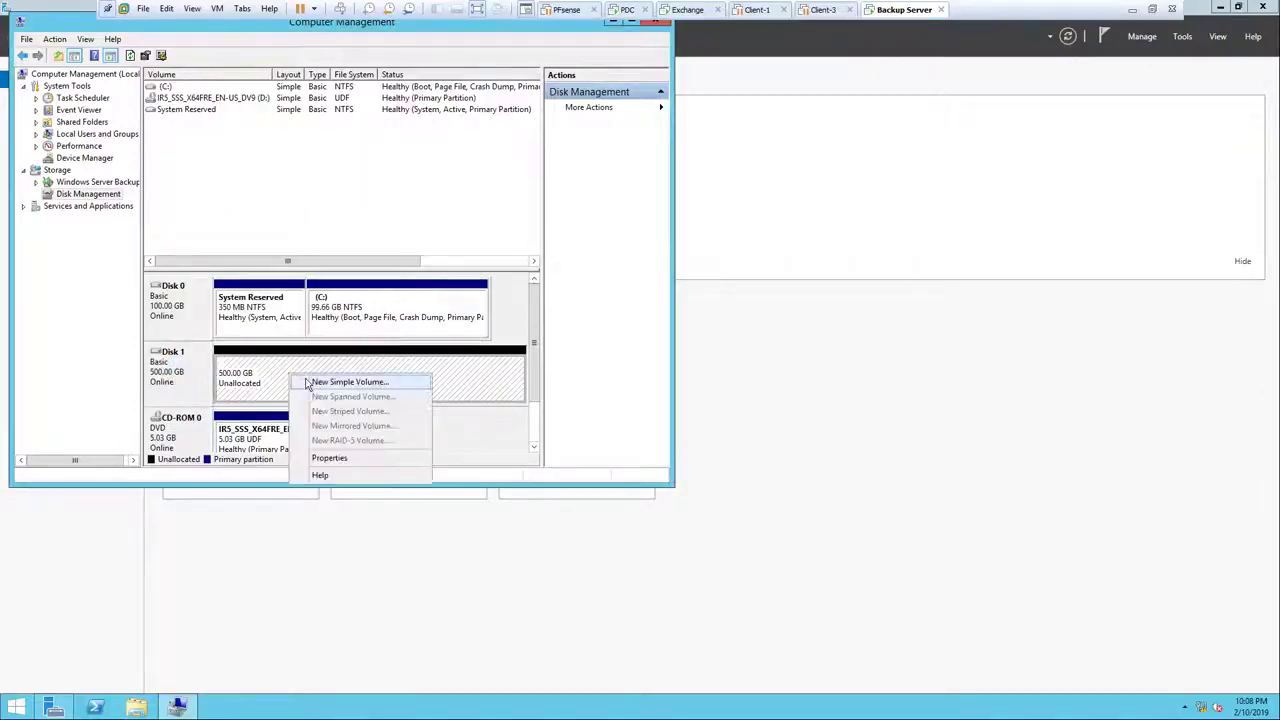
left_click(308, 380)
left_click(402, 326)
left_click(402, 326)
left_click(402, 326)
left_click(402, 326)
left_click(402, 326)
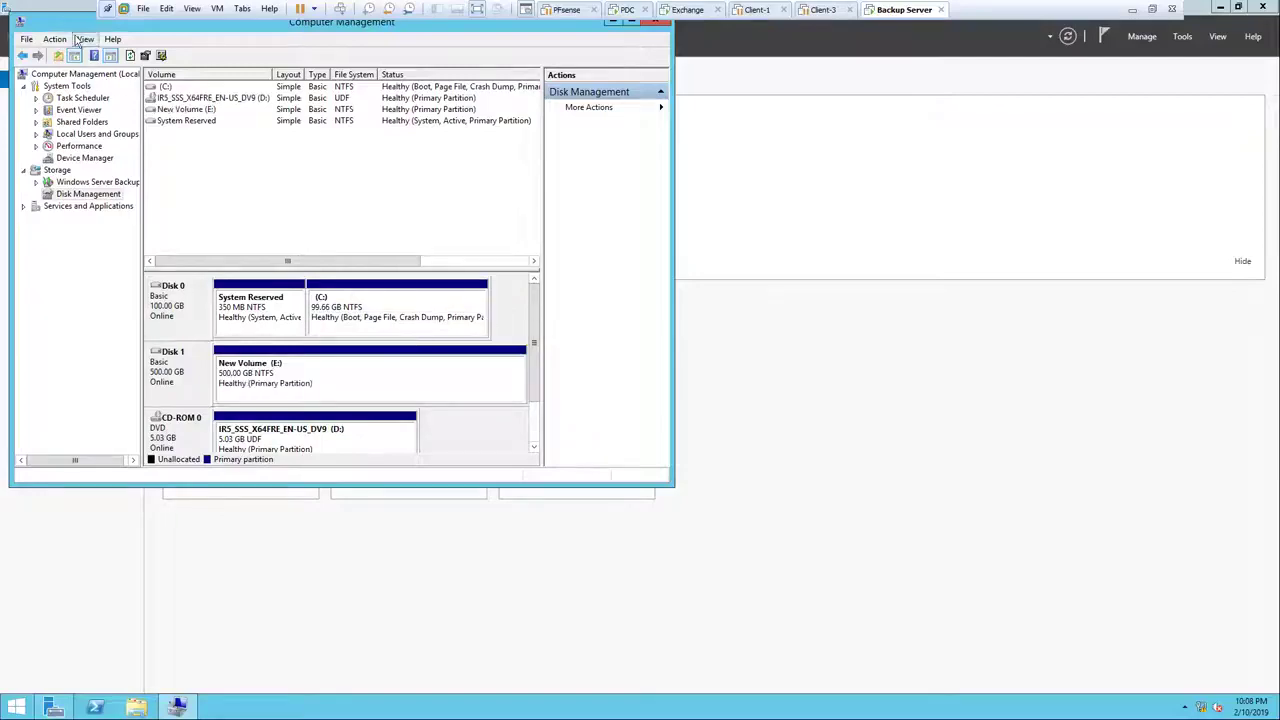
Close Computer Management and return to the Dashboard.
left_click_drag(72, 30, 90, 67)
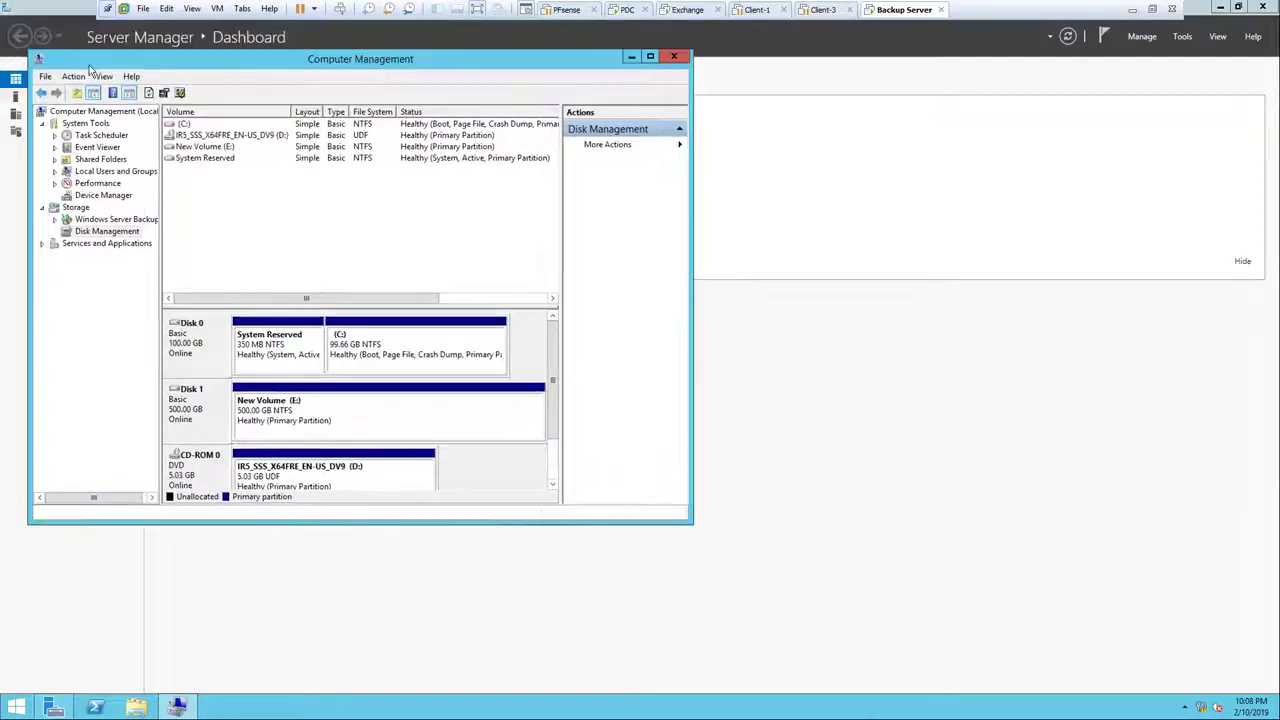
left_click(674, 61)
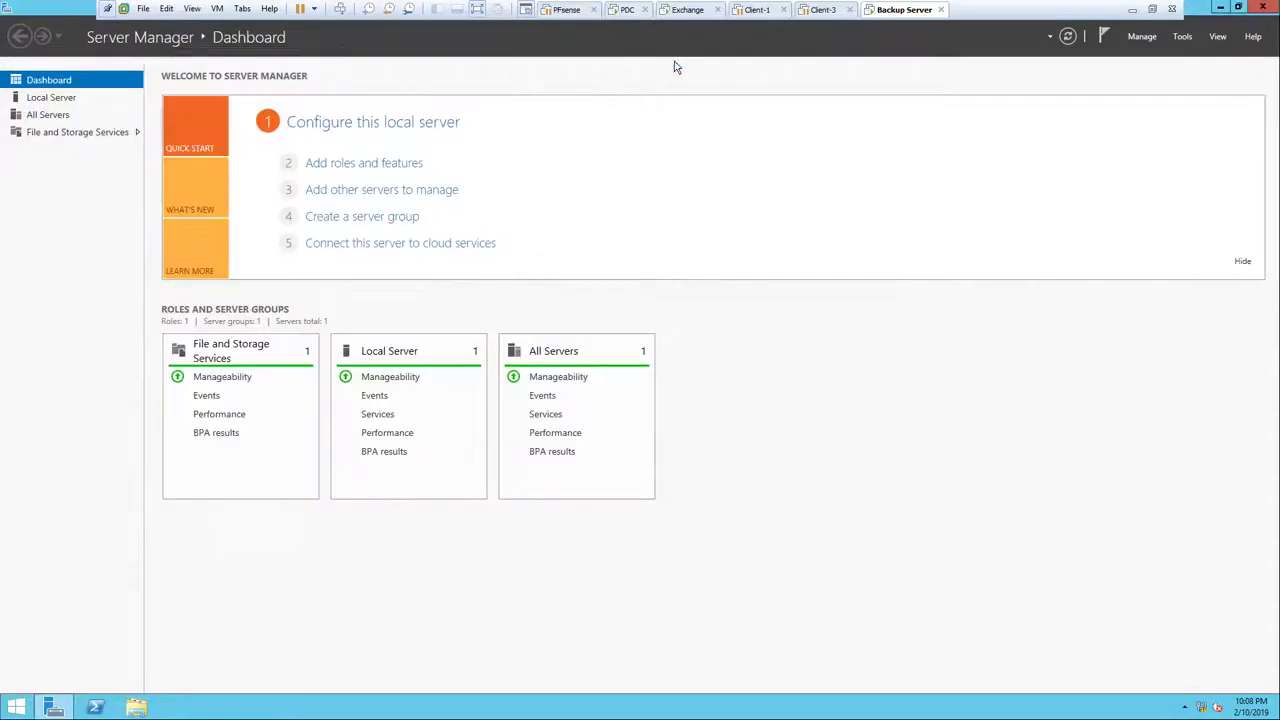
left_click(1182, 38)
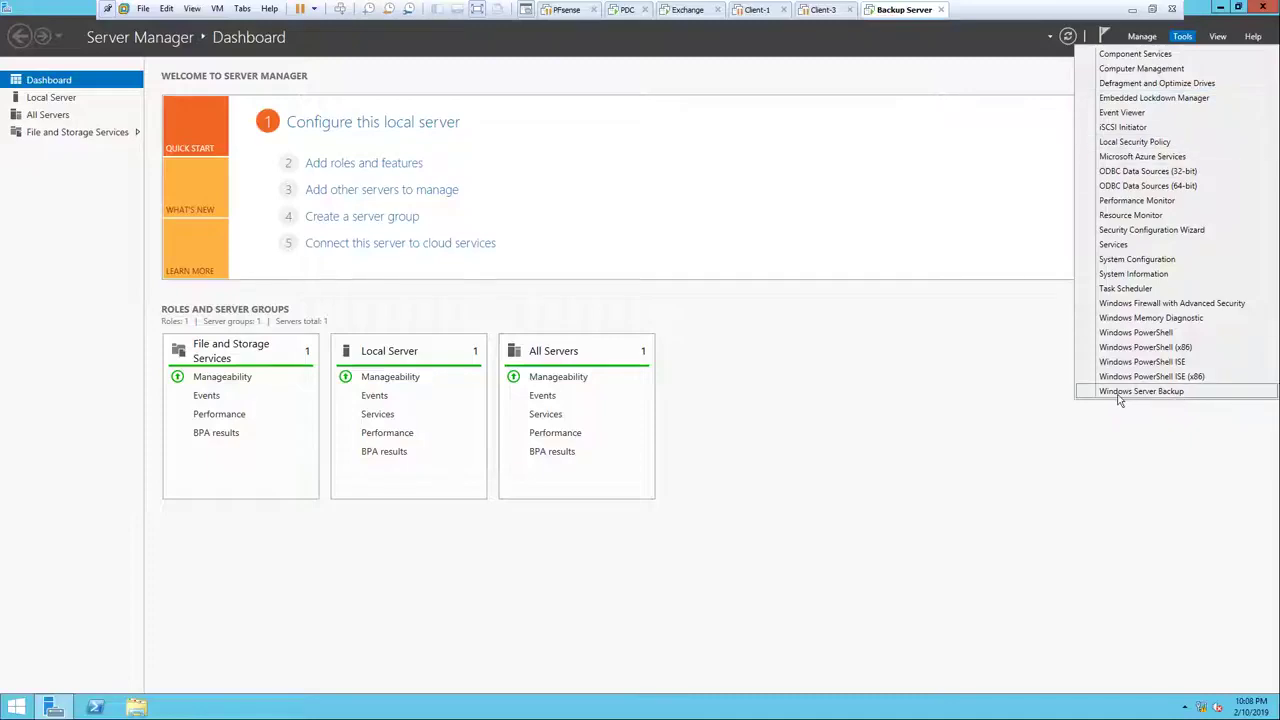
Find Windows Server Backup not yet installed, then try and close the Add Roles and Features wizard.
left_click(1152, 392)
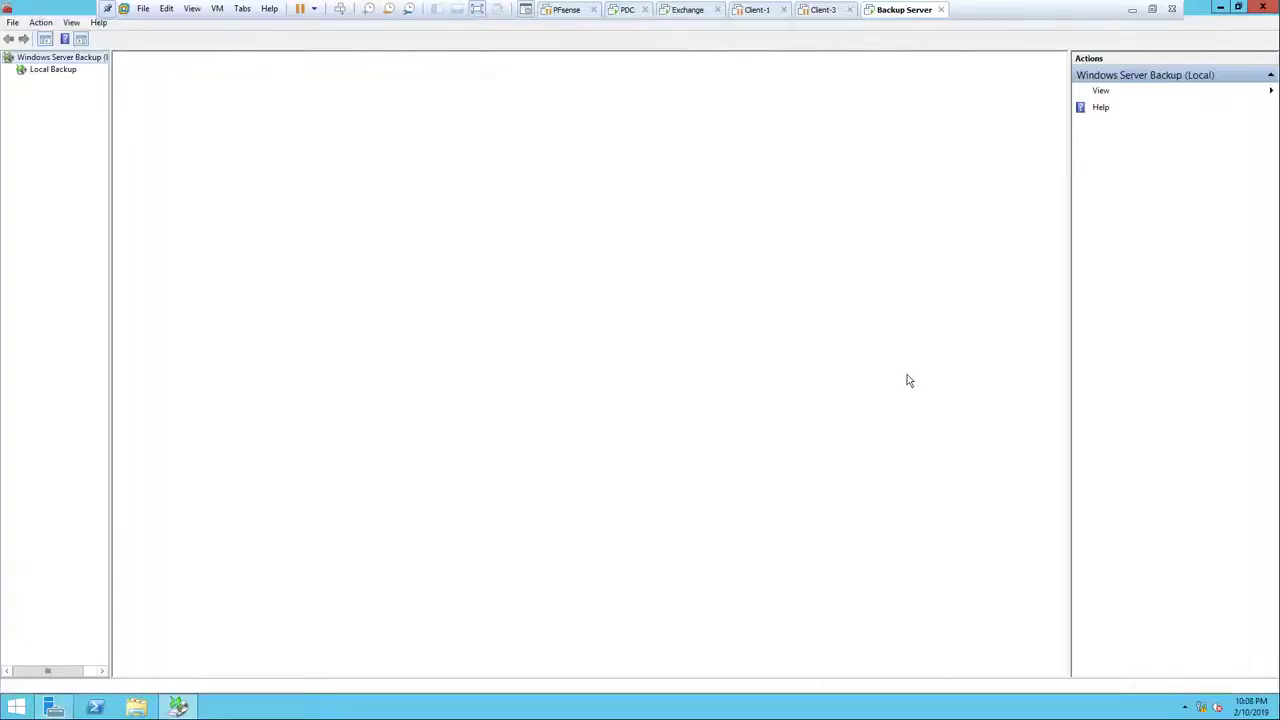
left_click(1274, 8)
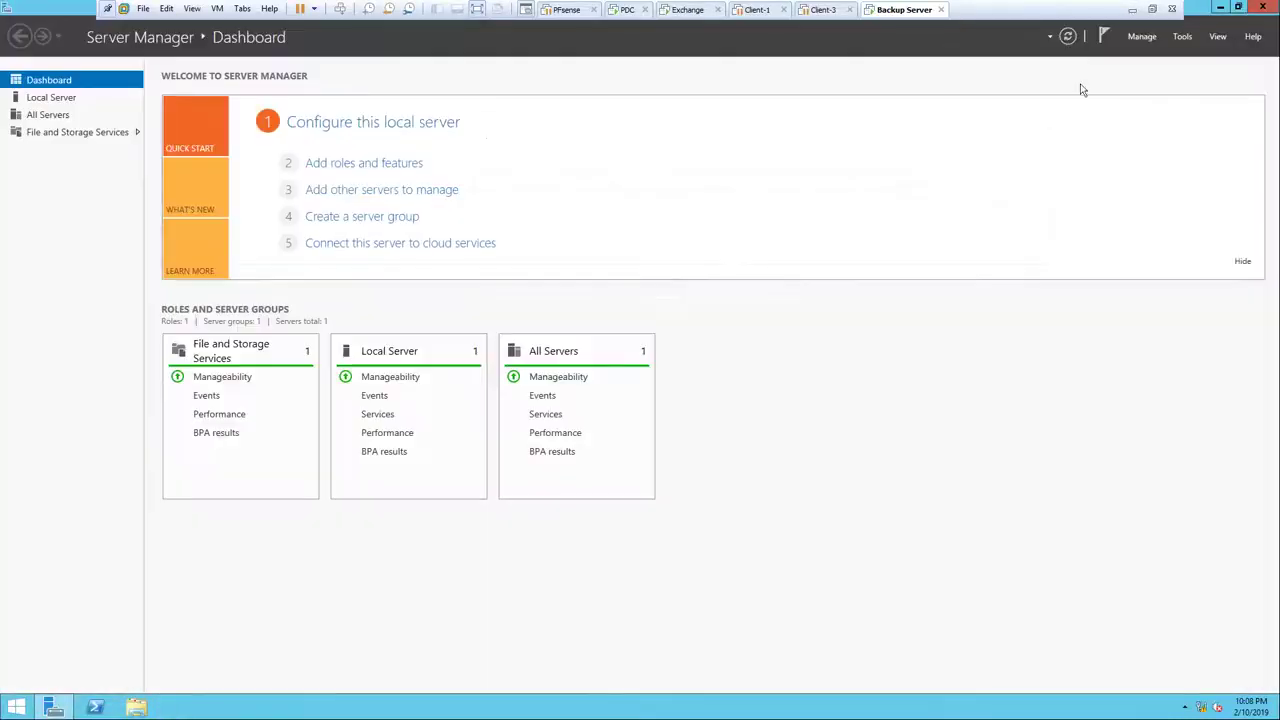
left_click(381, 168)
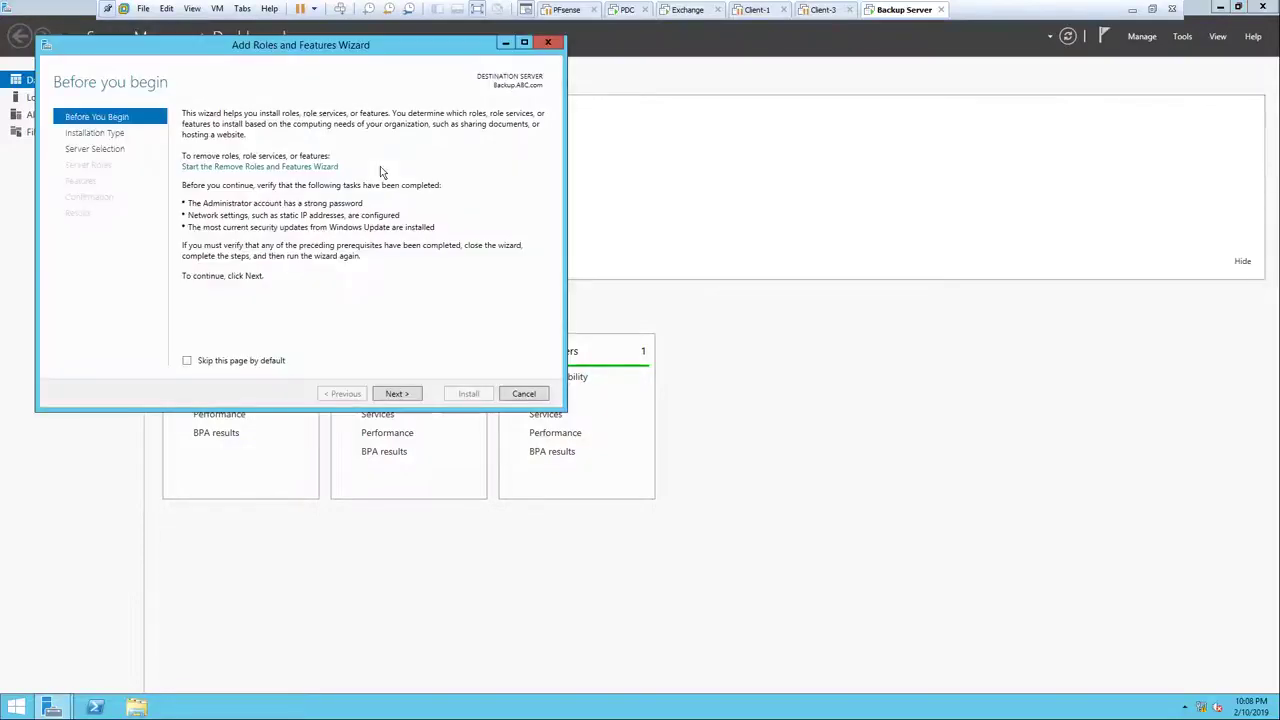
left_click_drag(278, 58, 455, 94)
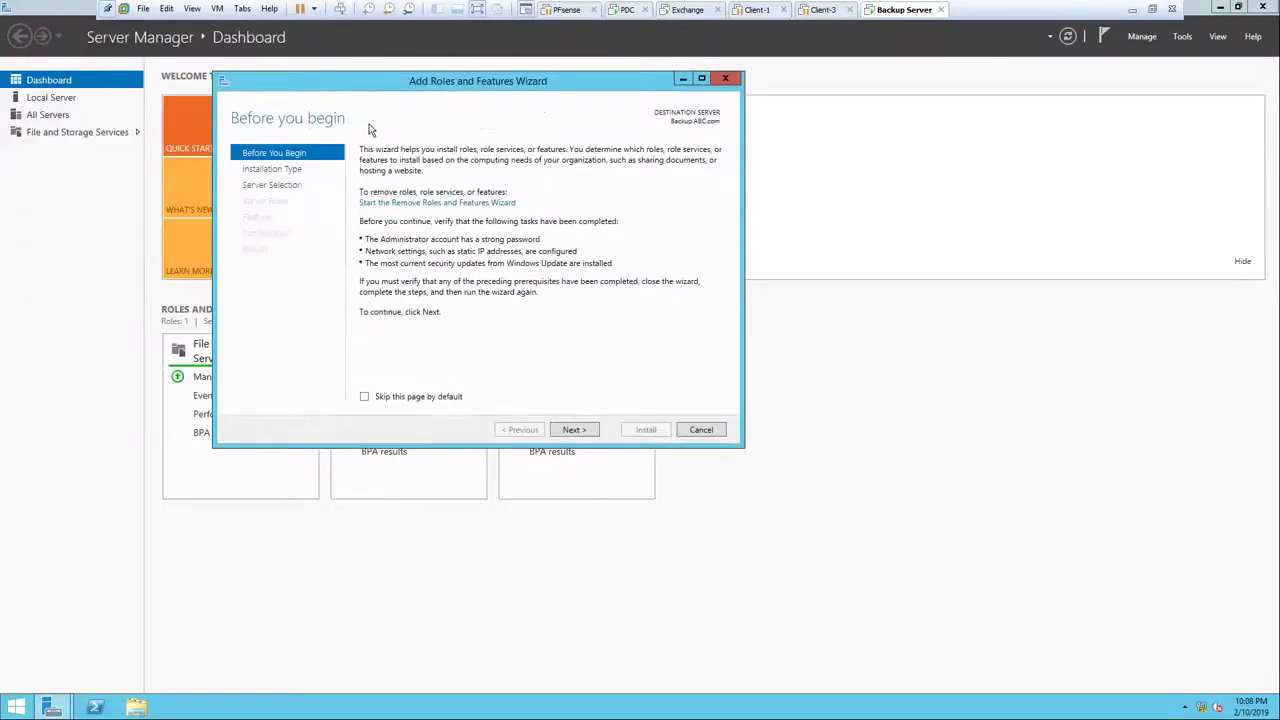
left_click(588, 434)
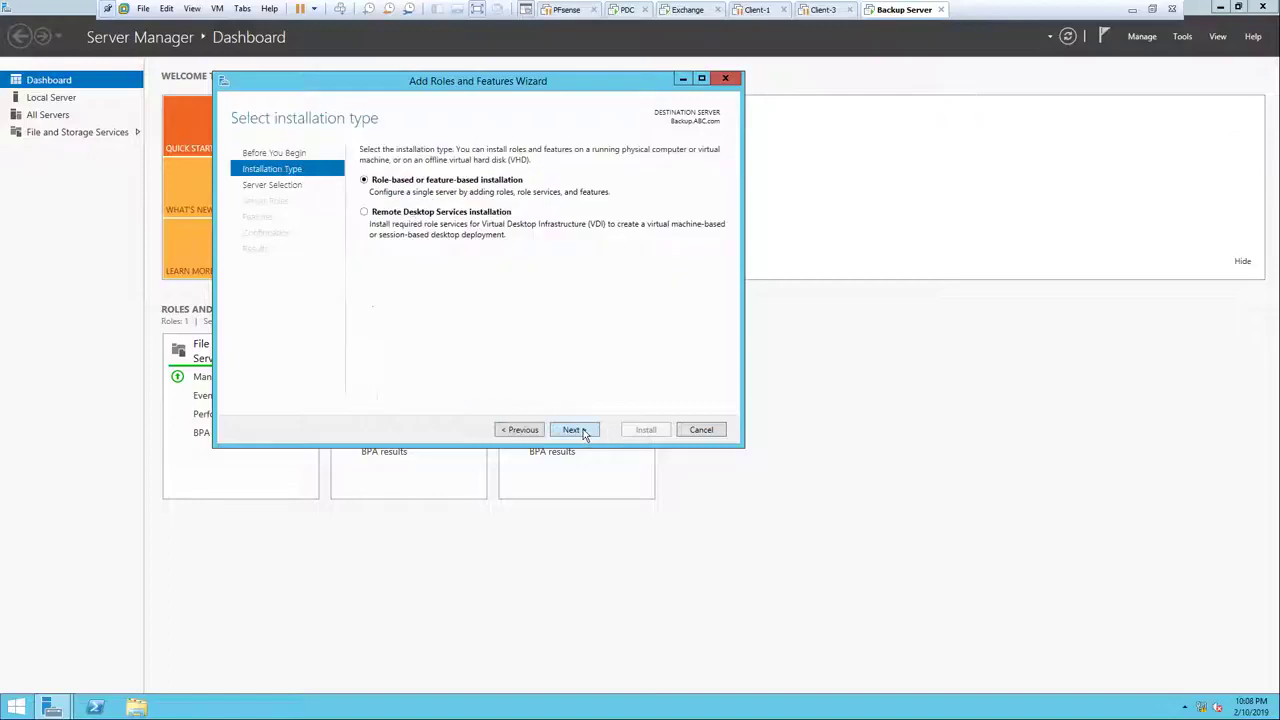
left_click(727, 80)
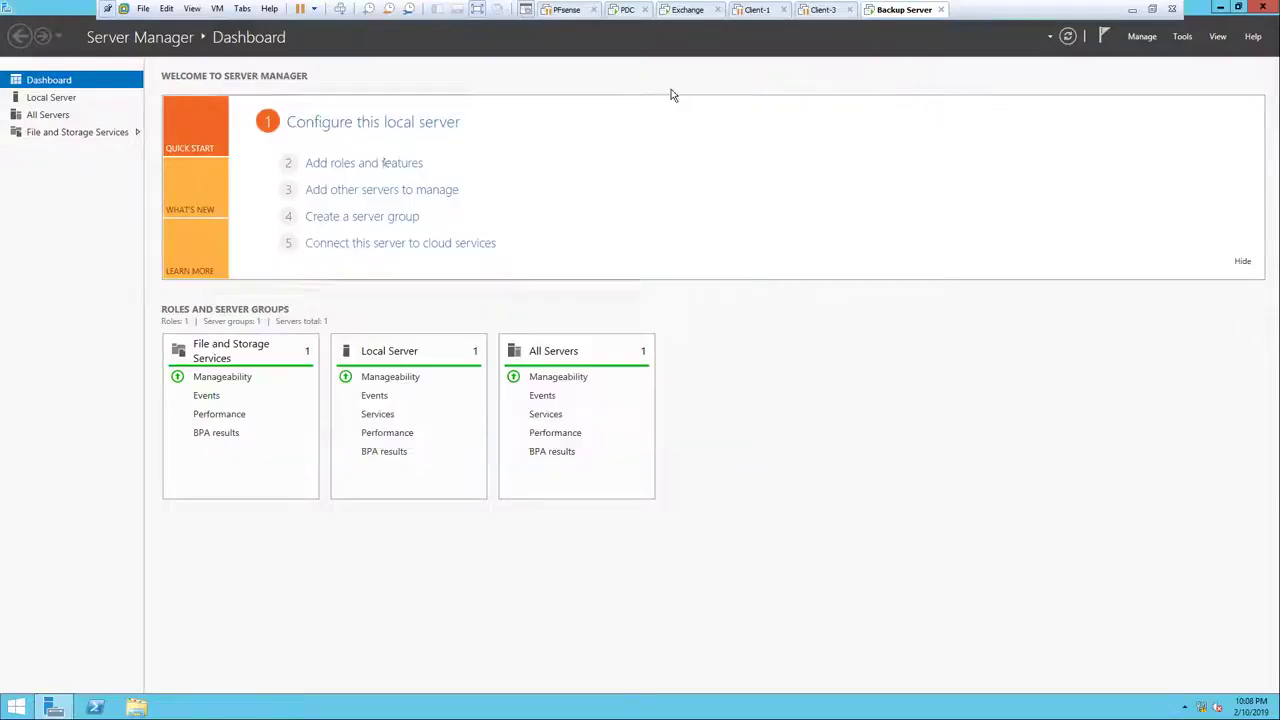
Restart the Add Roles and Features wizard and advance to the Server Roles page.
left_click(380, 163)
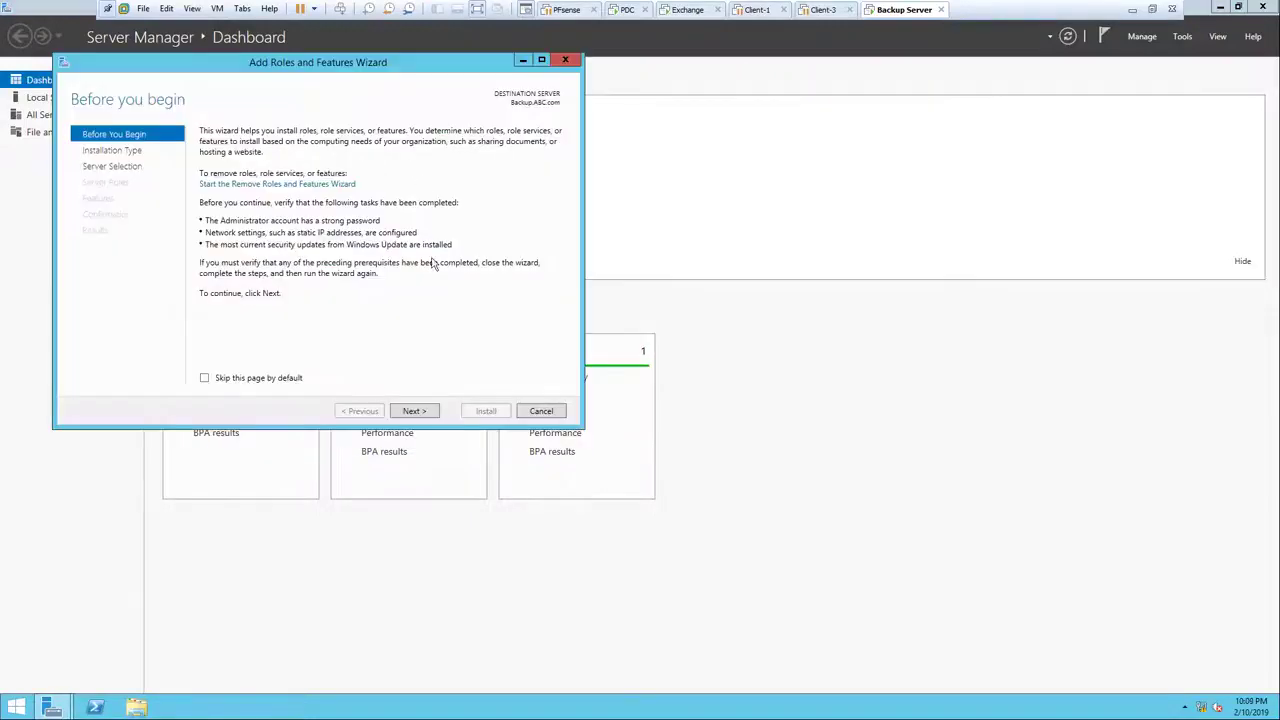
left_click(420, 410)
left_click(425, 412)
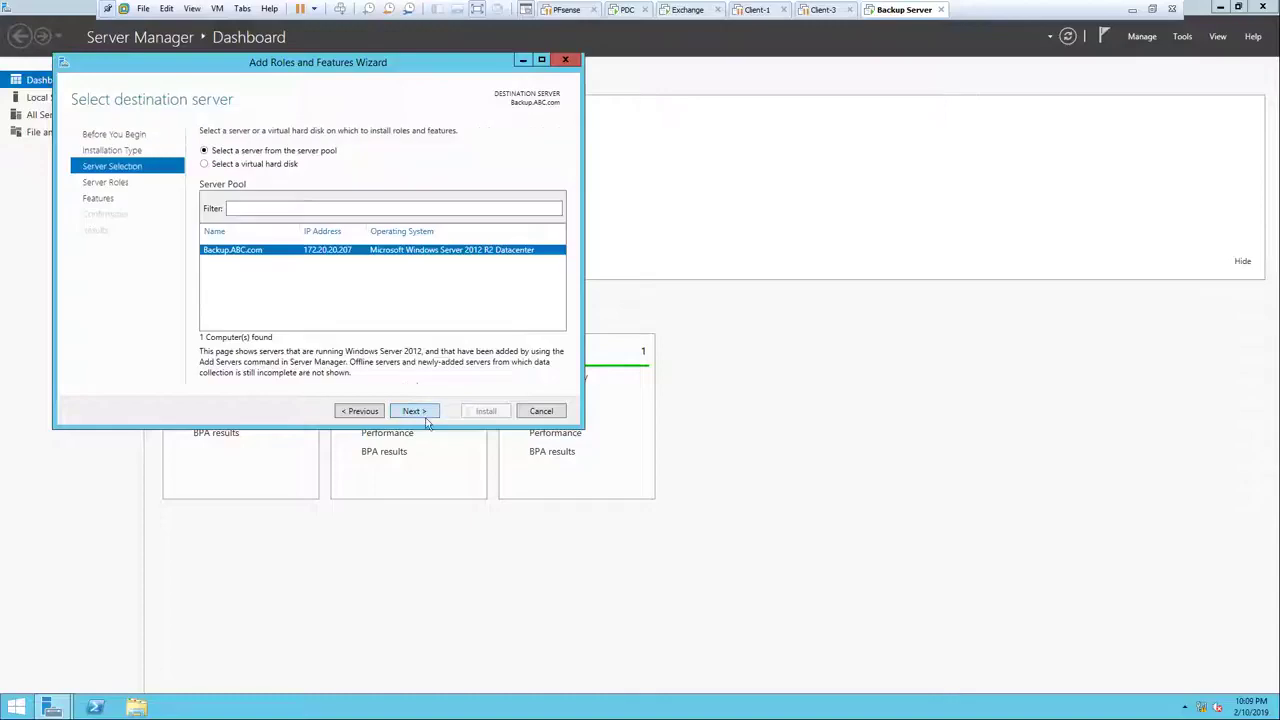
left_click(416, 411)
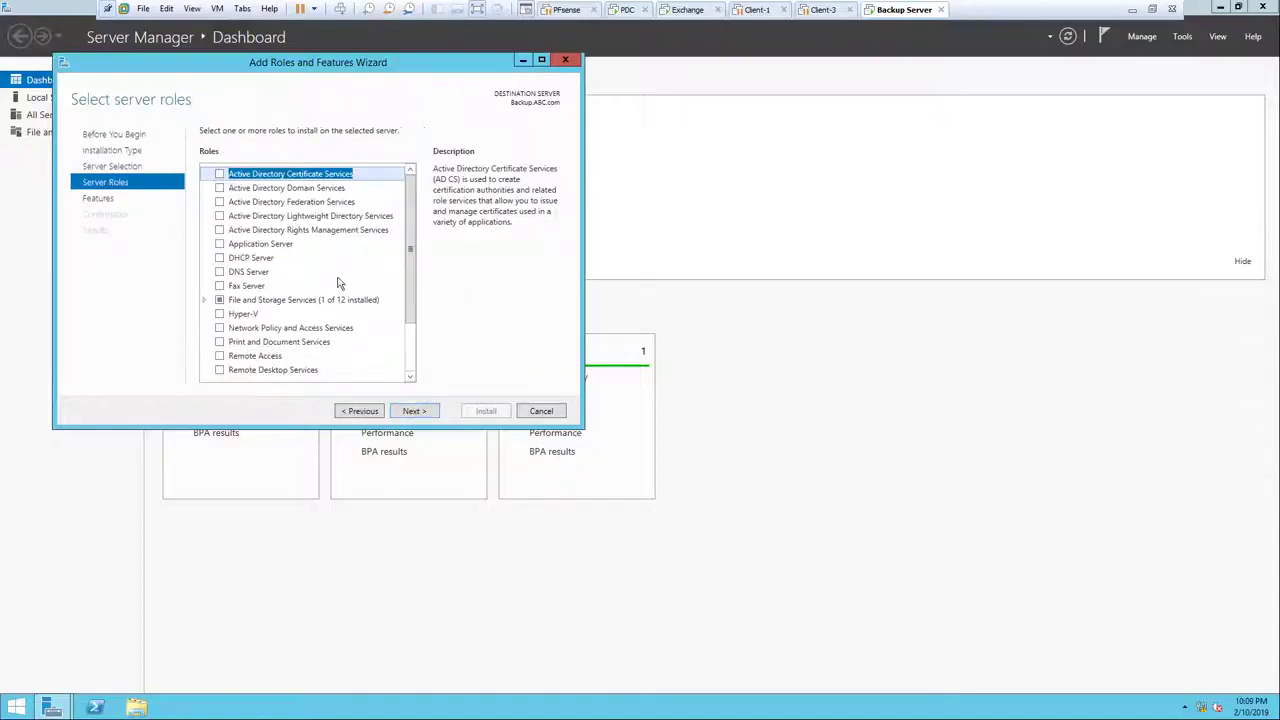
scroll(412, 356, "down", 3)
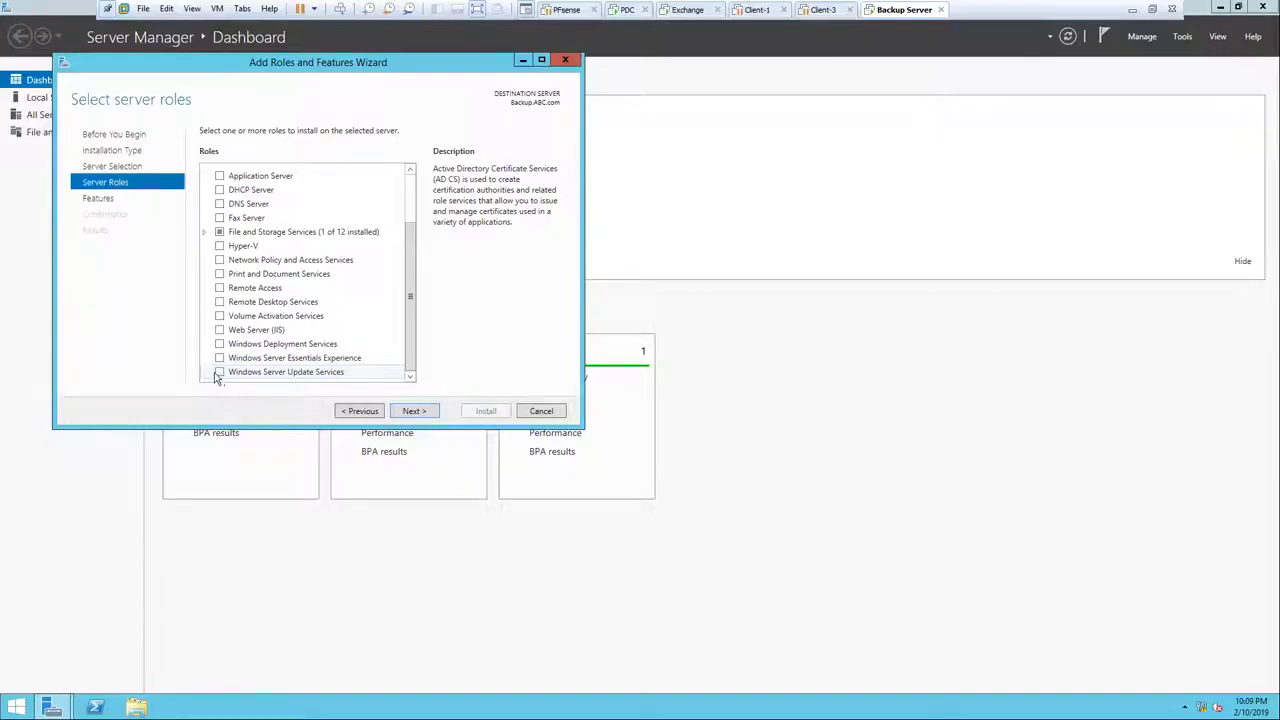
left_click_drag(303, 72, 454, 82)
Skip roles and select the Windows Server Backup feature for installation.
left_click(566, 418)
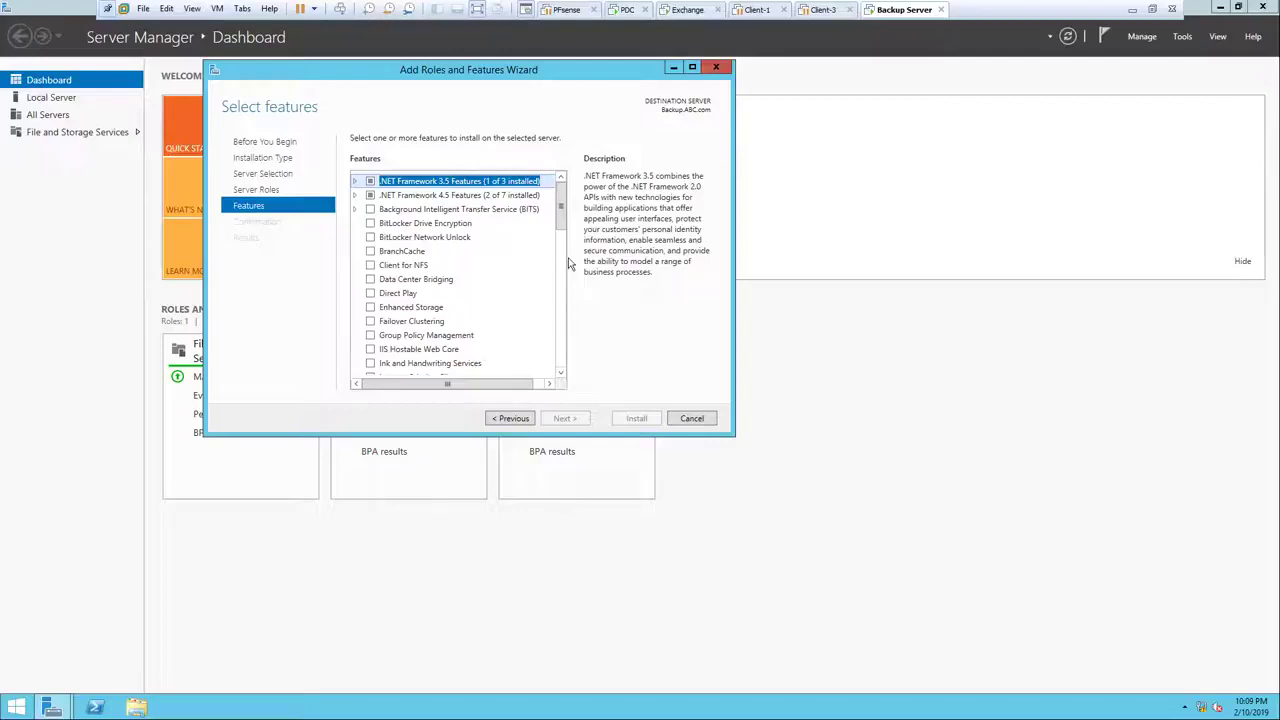
scroll(558, 220, "down", 15)
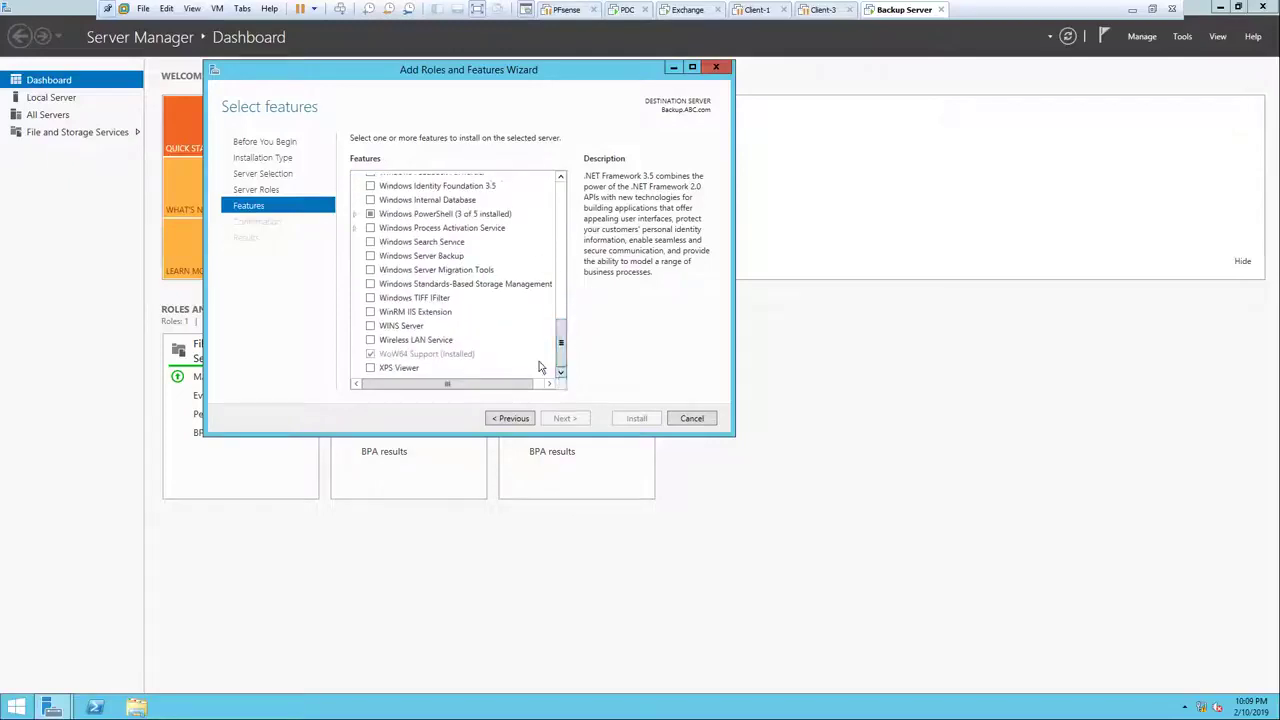
scroll(480, 330, "up", 1)
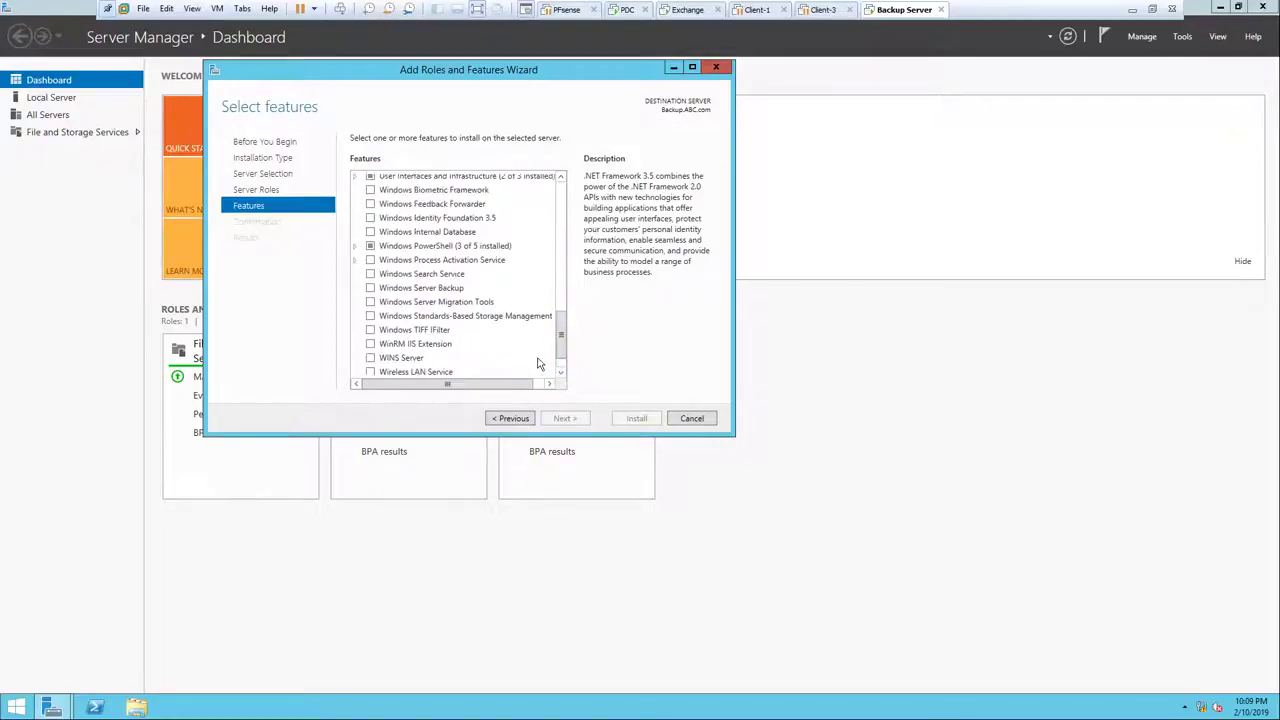
left_click(370, 288)
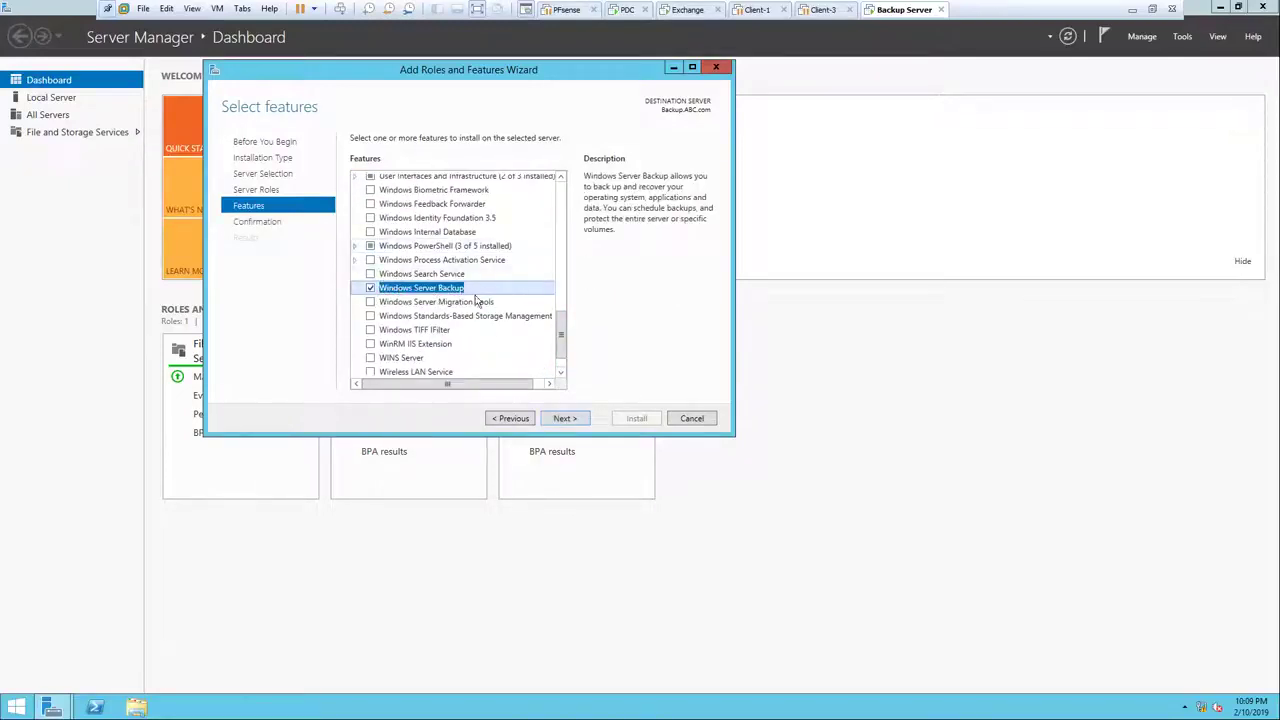
left_click(568, 419)
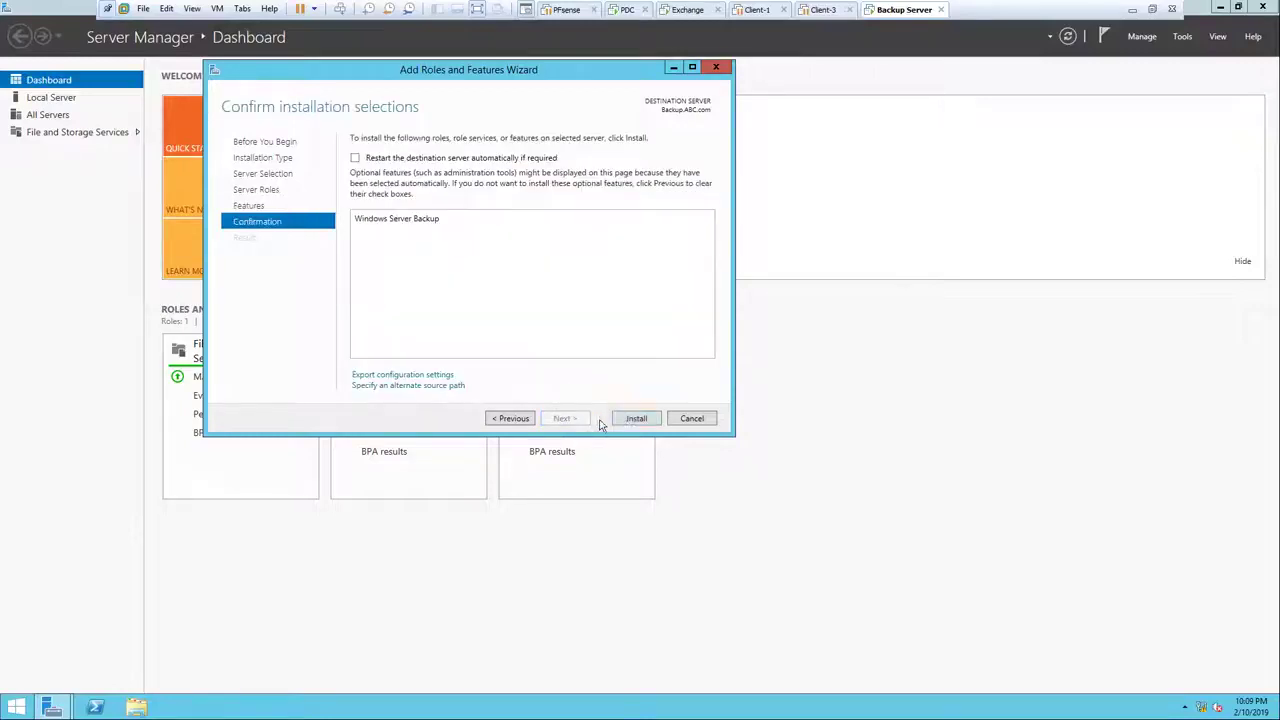
Install Windows Server Backup on the Backup Server and close the wizard after success.
left_click(626, 420)
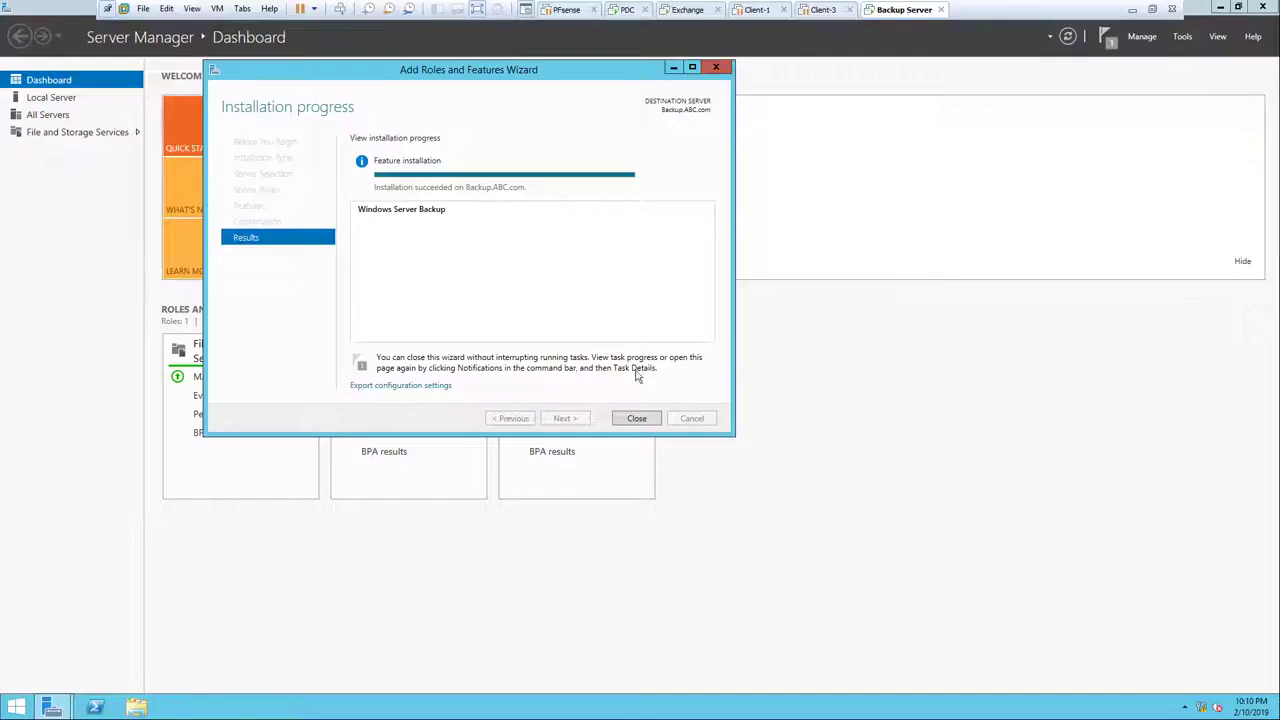
left_click(654, 422)
left_click(1183, 37)
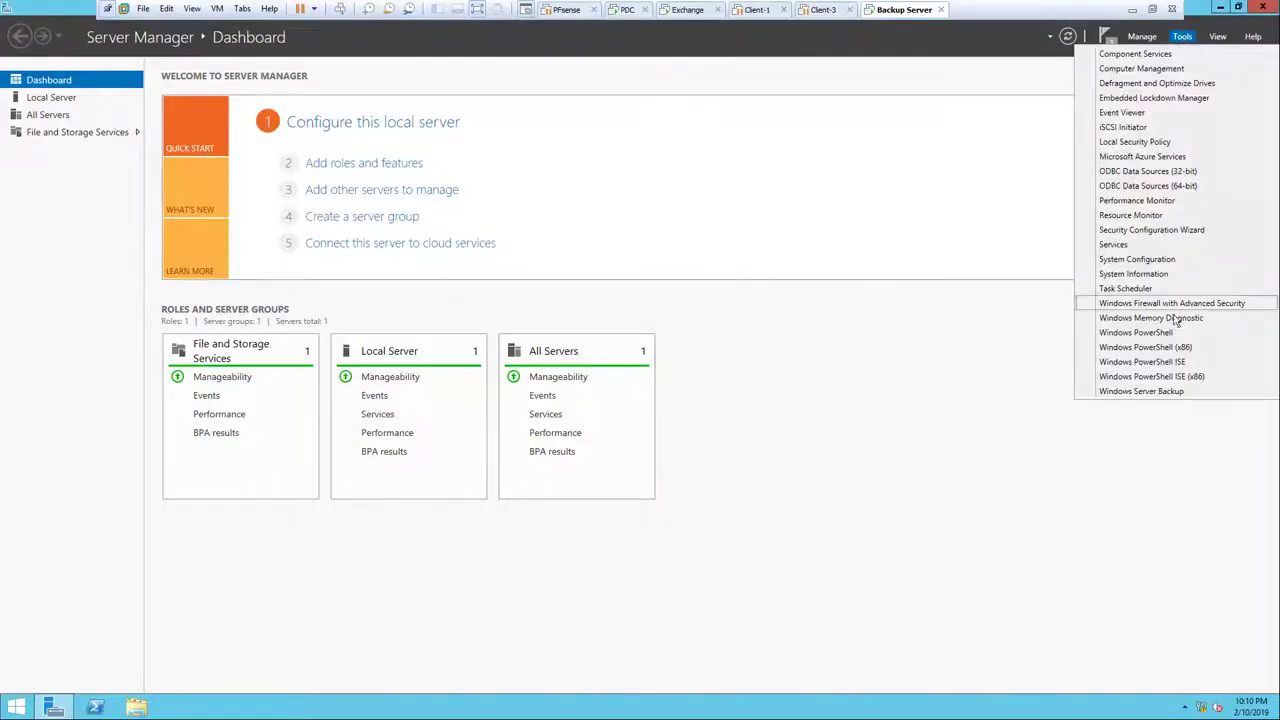
Launch Windows Server Backup's Local Backup and start a Backup Once with Different options.
left_click(1145, 391)
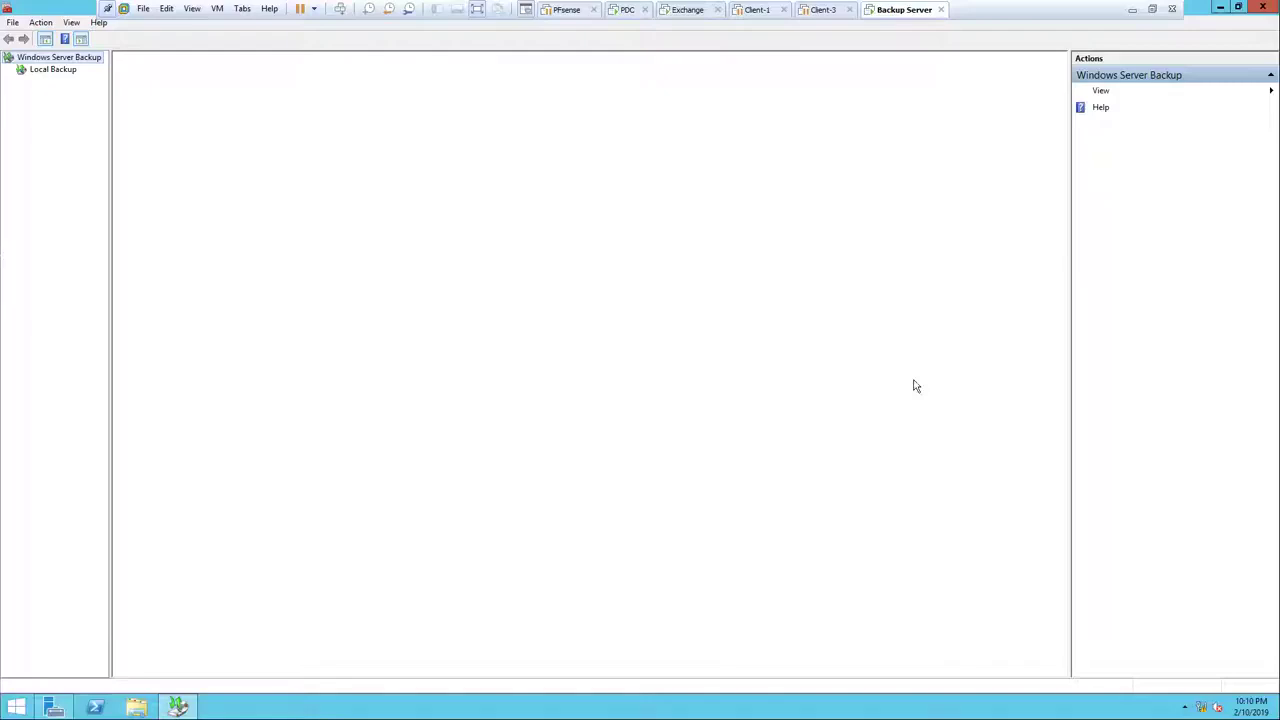
left_click(60, 71)
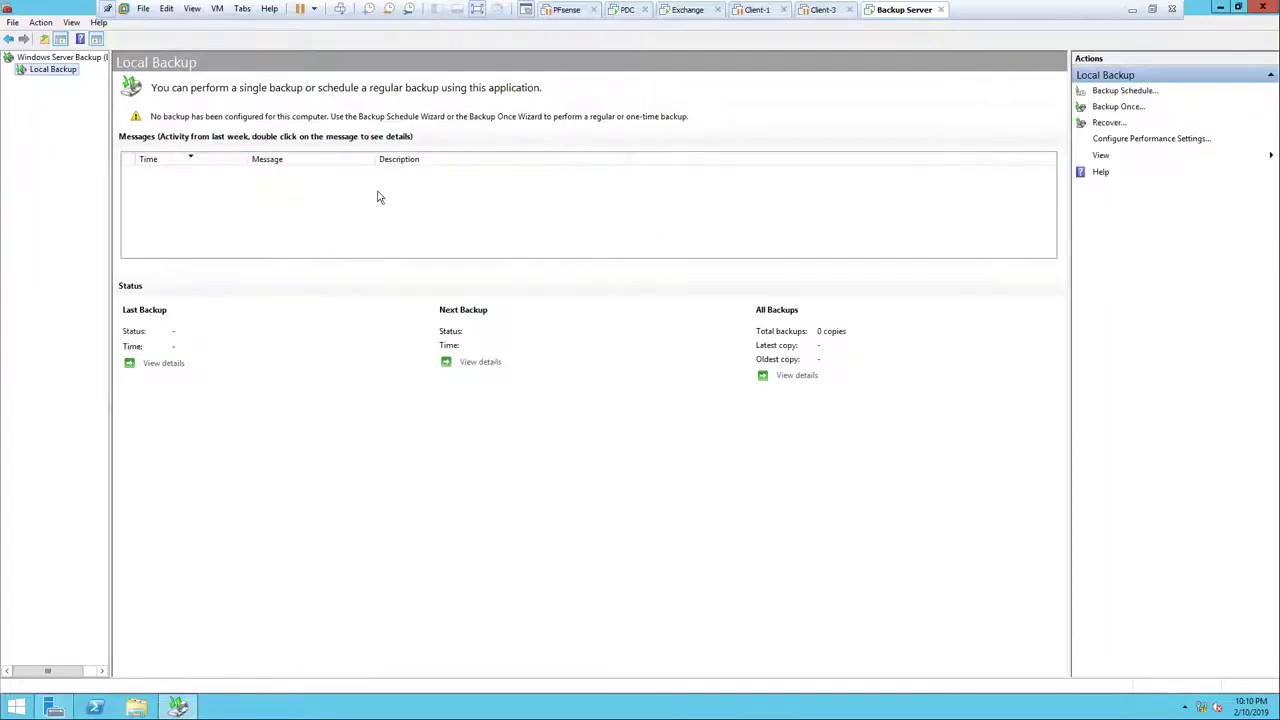
left_click(1110, 107)
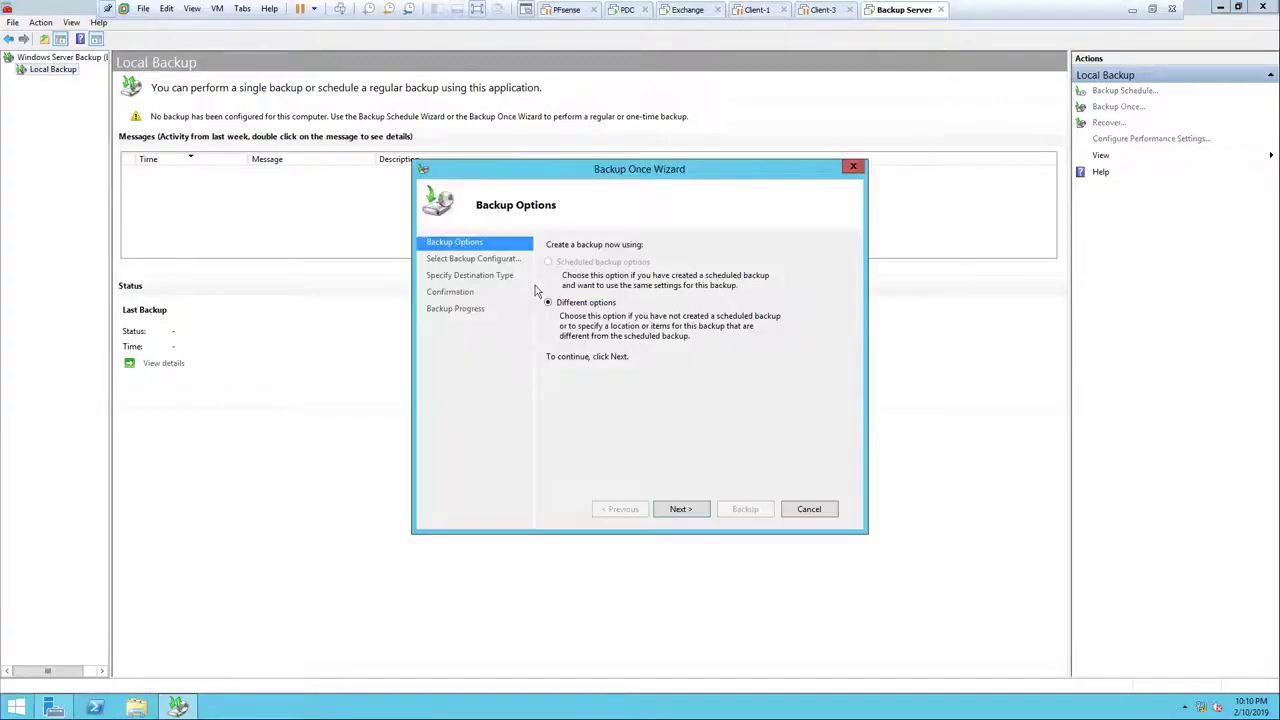
left_click(679, 510)
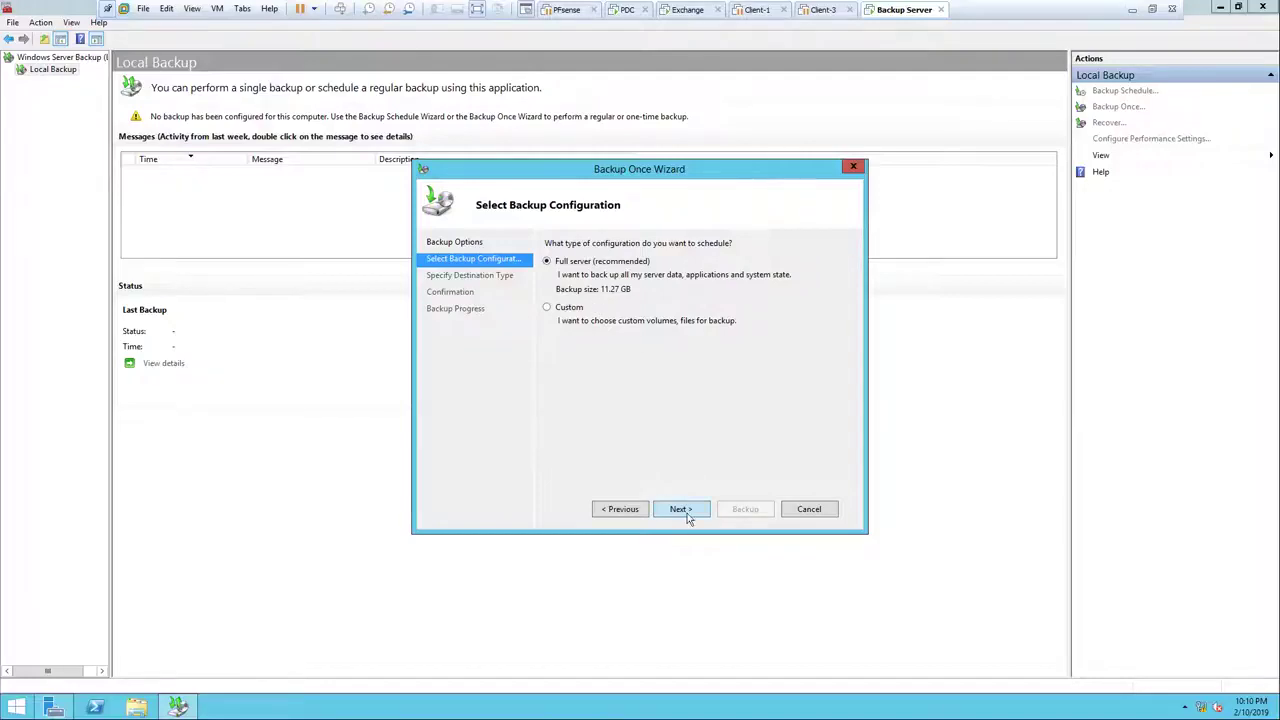
Choose a Full server backup with a Remote shared folder destination.
left_click(686, 512)
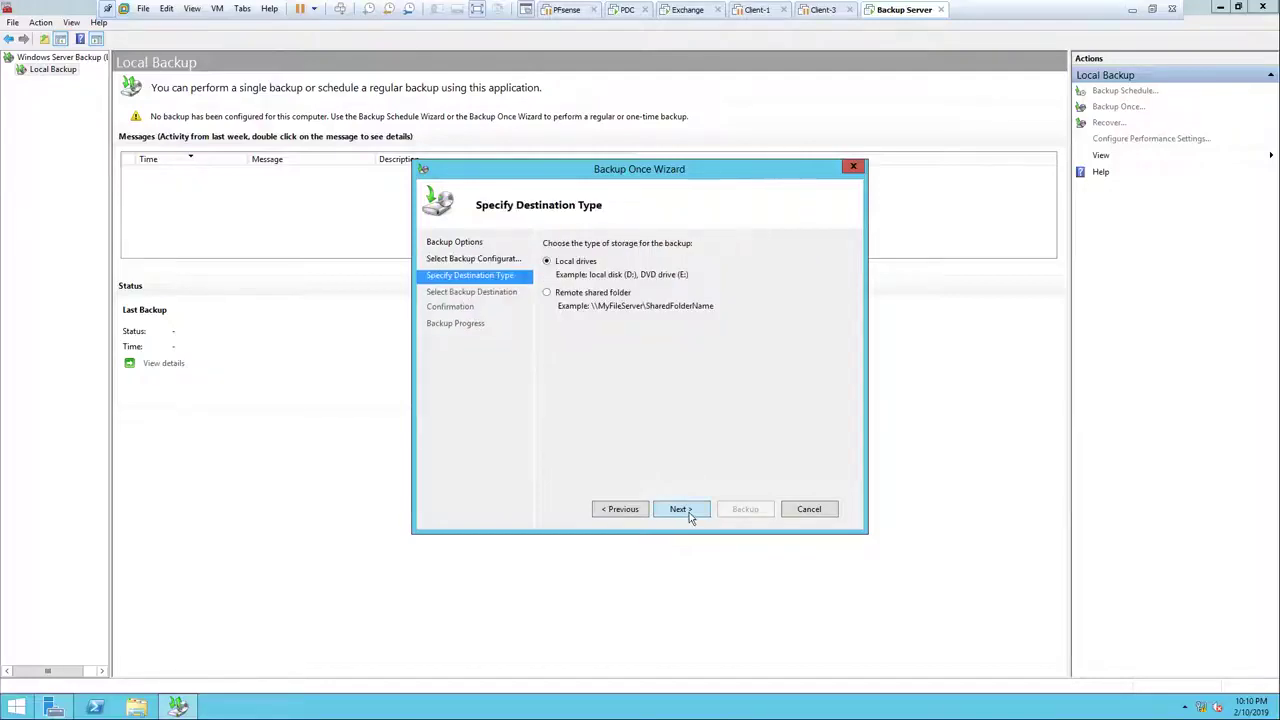
left_click(598, 293)
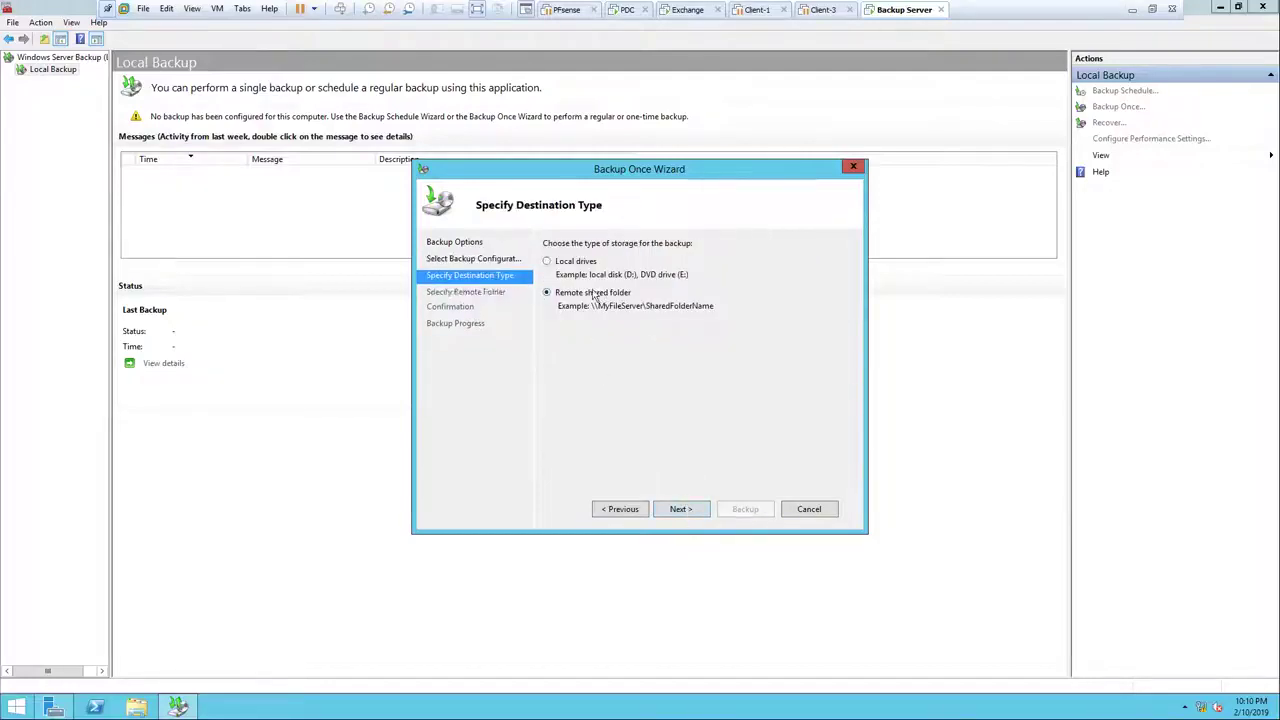
left_click(680, 509)
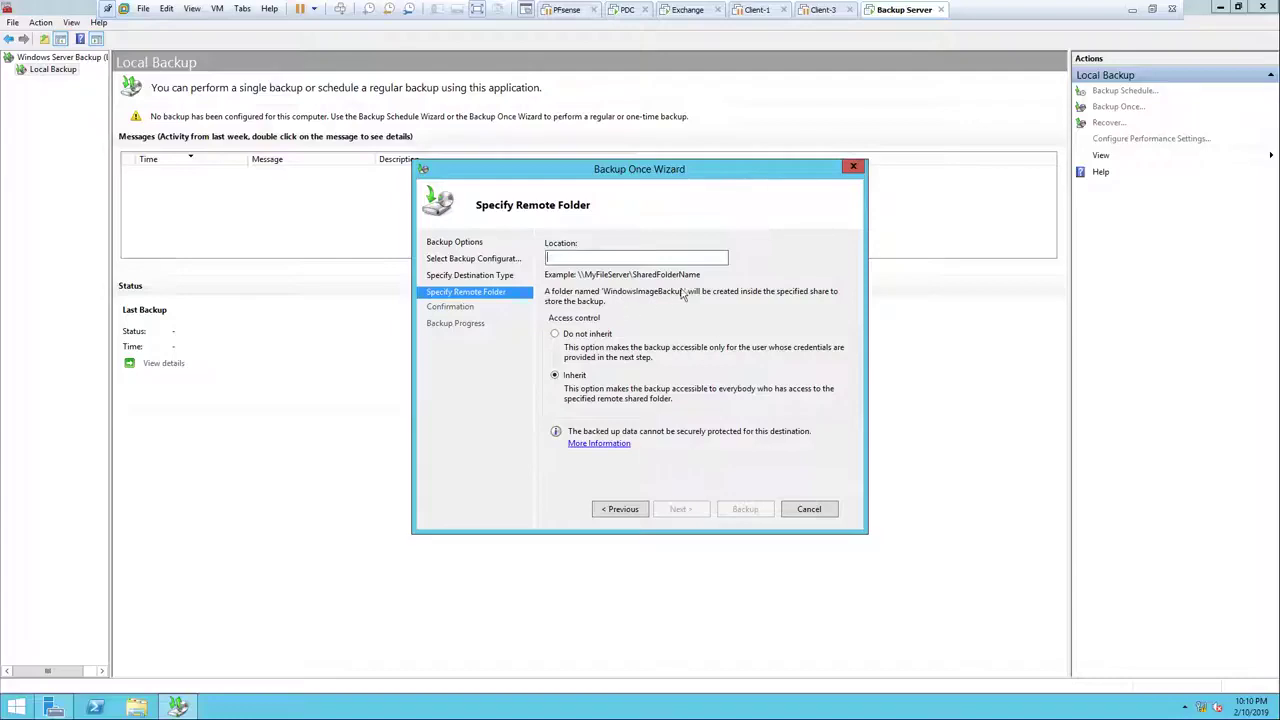
left_click(675, 12)
Open the properties of the ExchangDB folder on New Volume (G:).
left_click(132, 703)
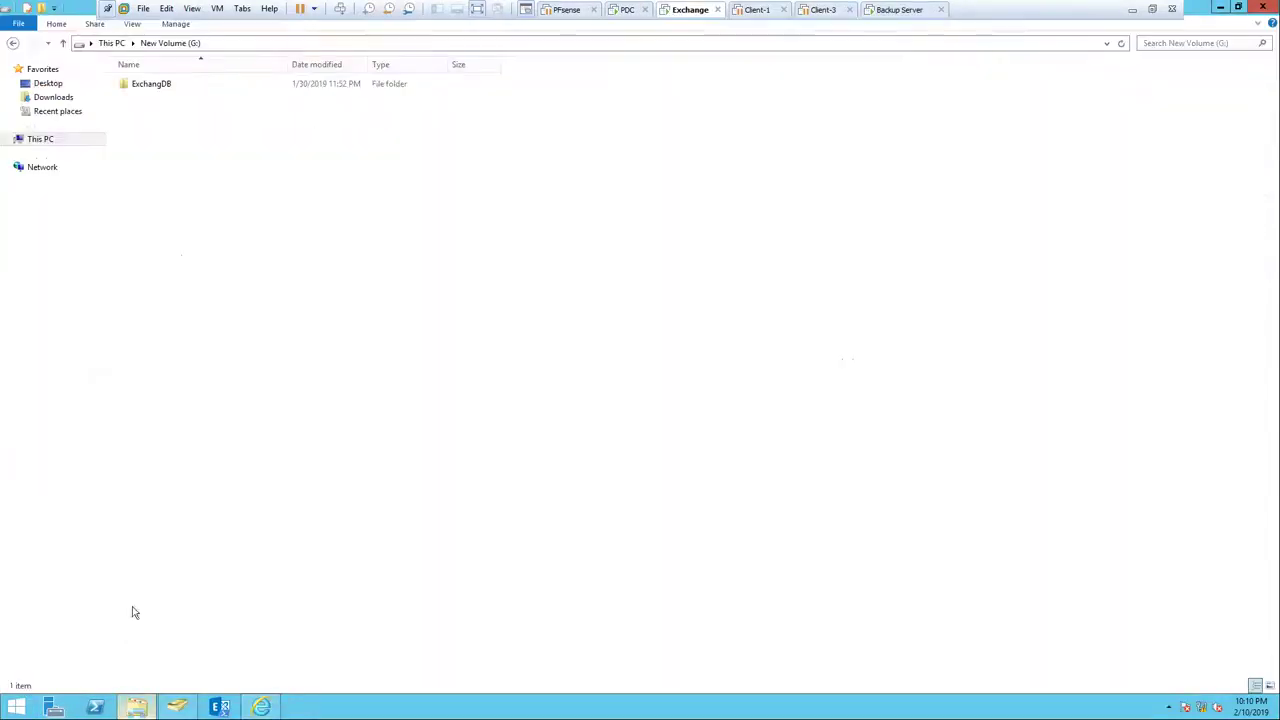
left_click(62, 43)
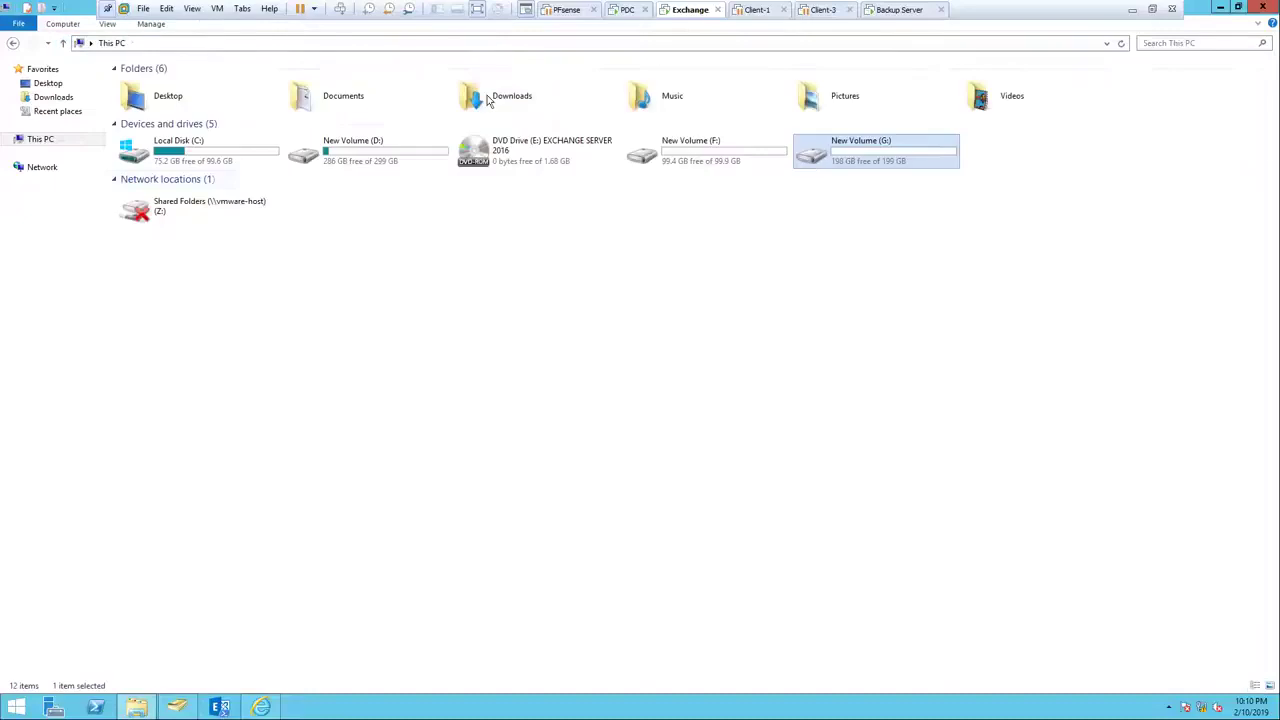
double_click(810, 160)
left_click(142, 88)
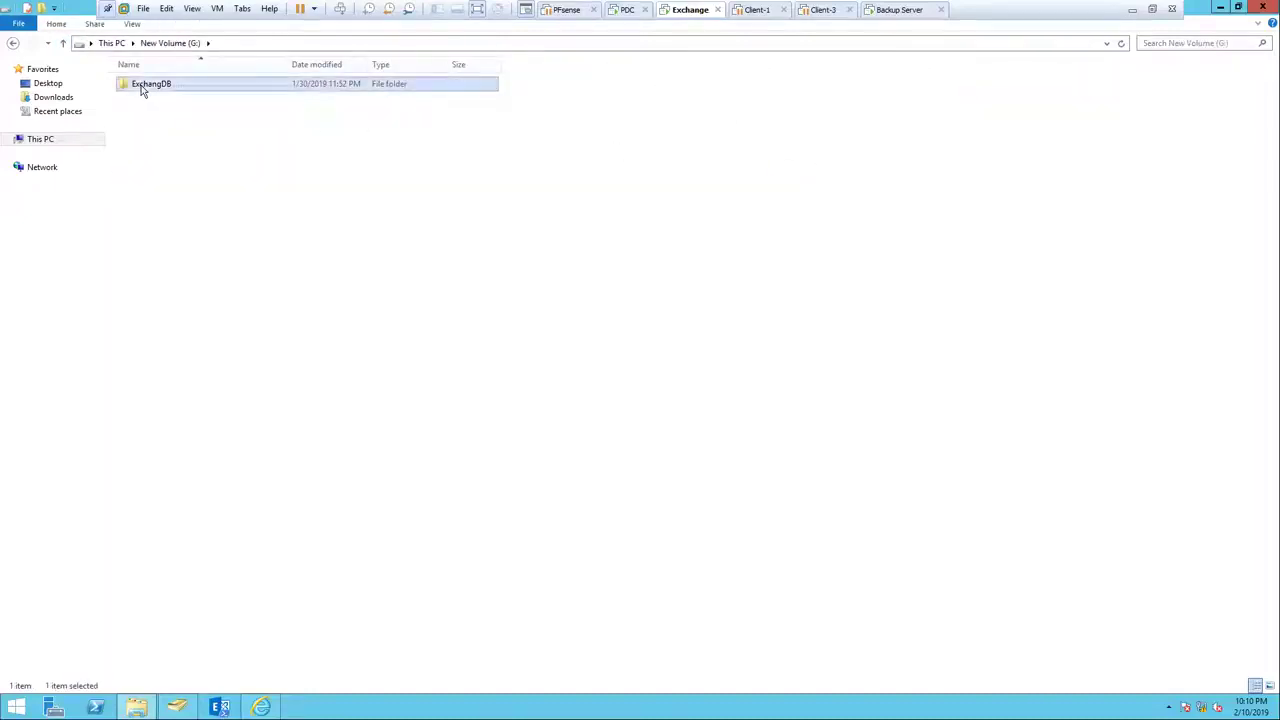
right_click(142, 88)
left_click(243, 348)
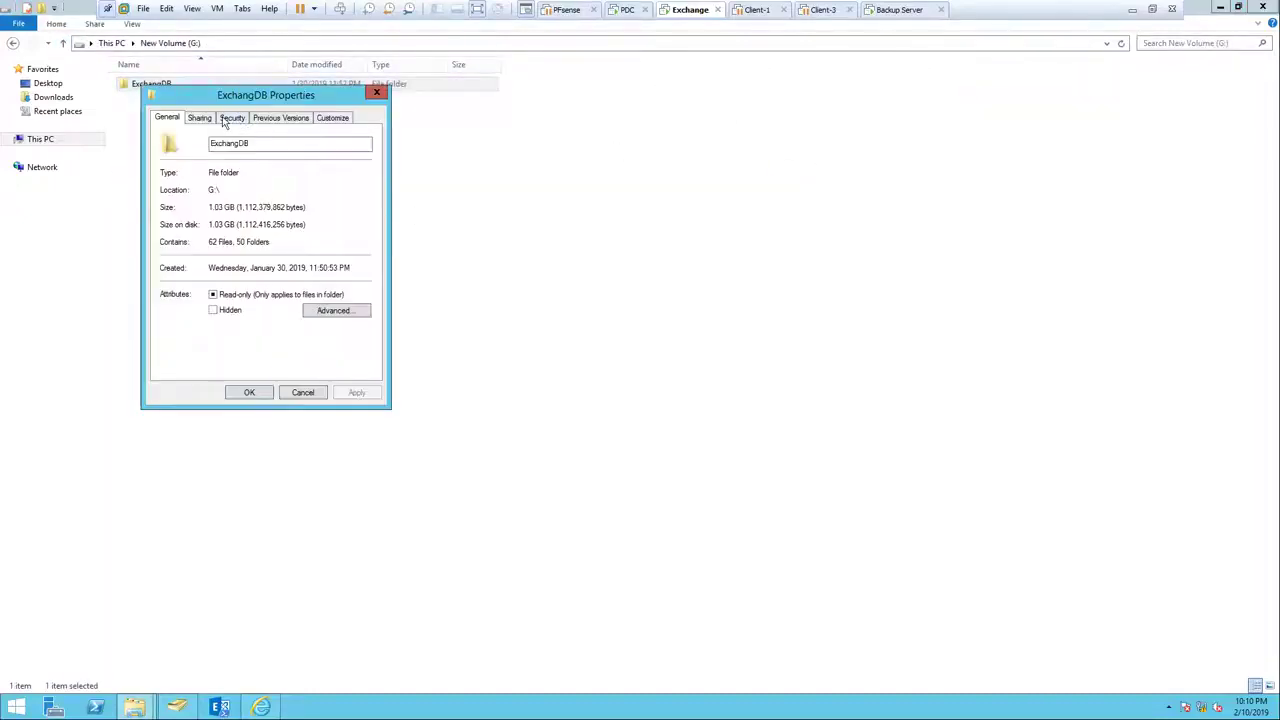
Share ExchangDB via Advanced Sharing, granting Administrator Full Control.
left_click(199, 118)
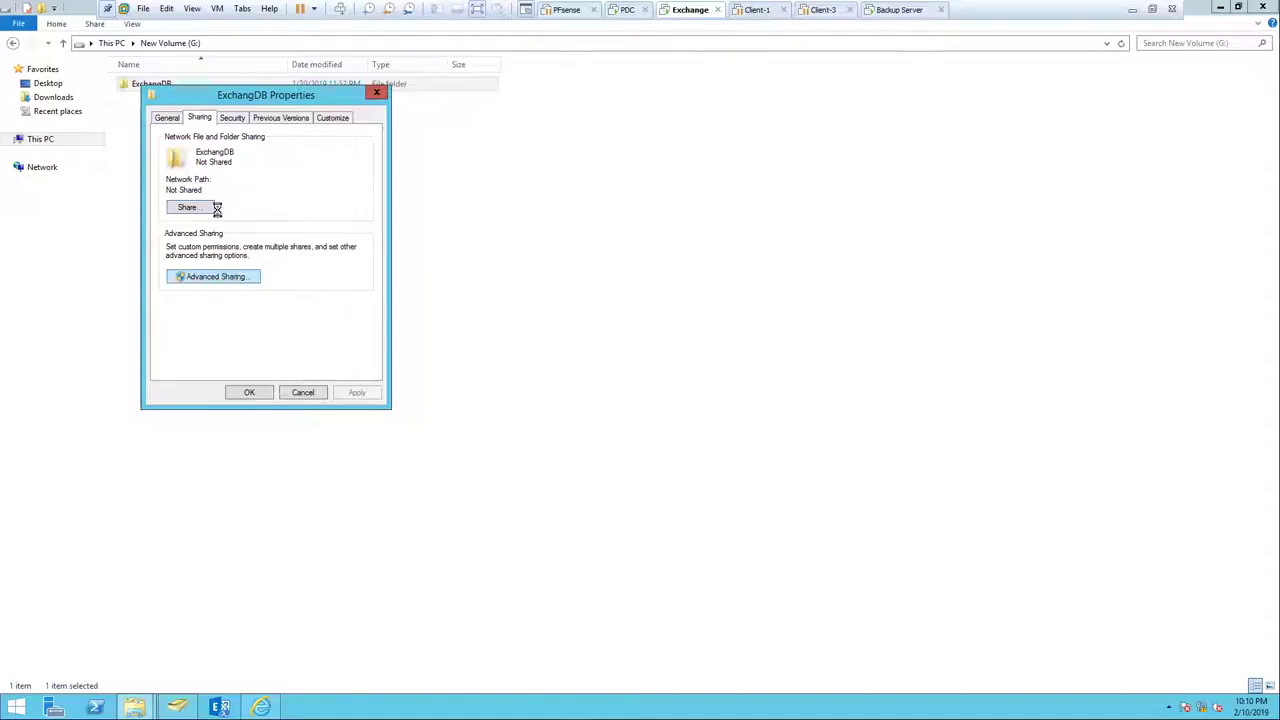
left_click(181, 145)
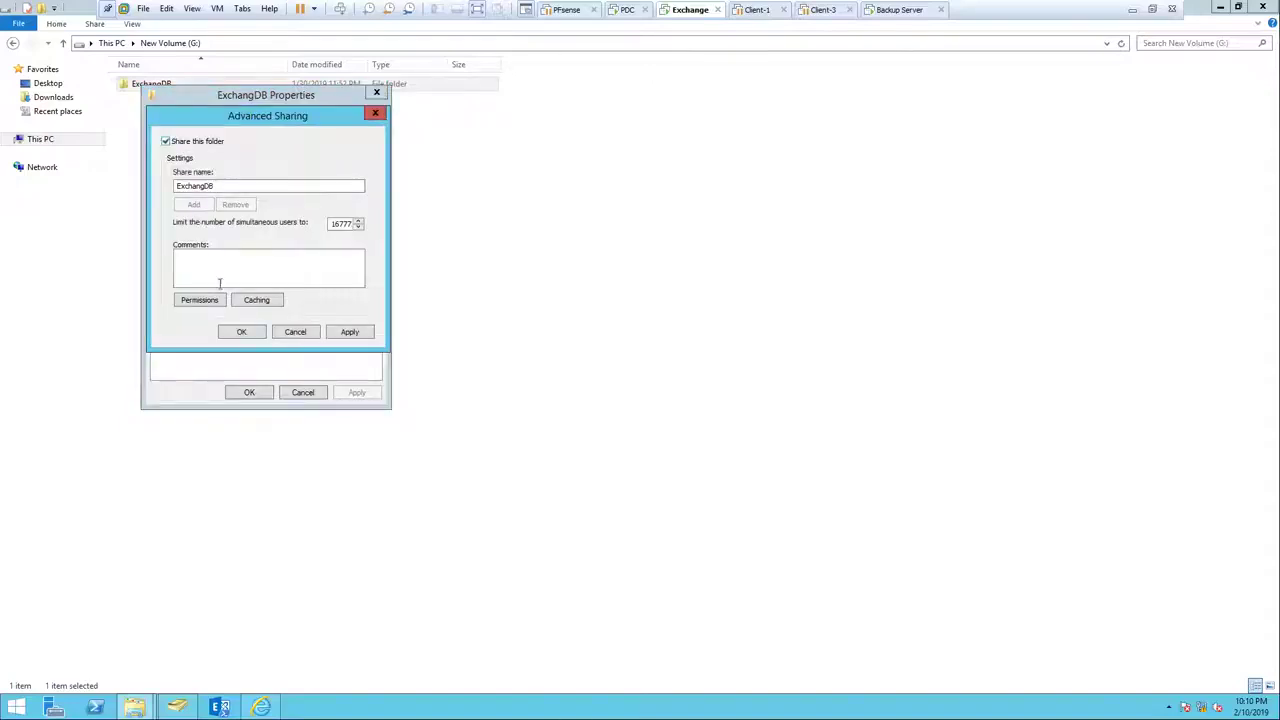
left_click(220, 308)
left_click(320, 253)
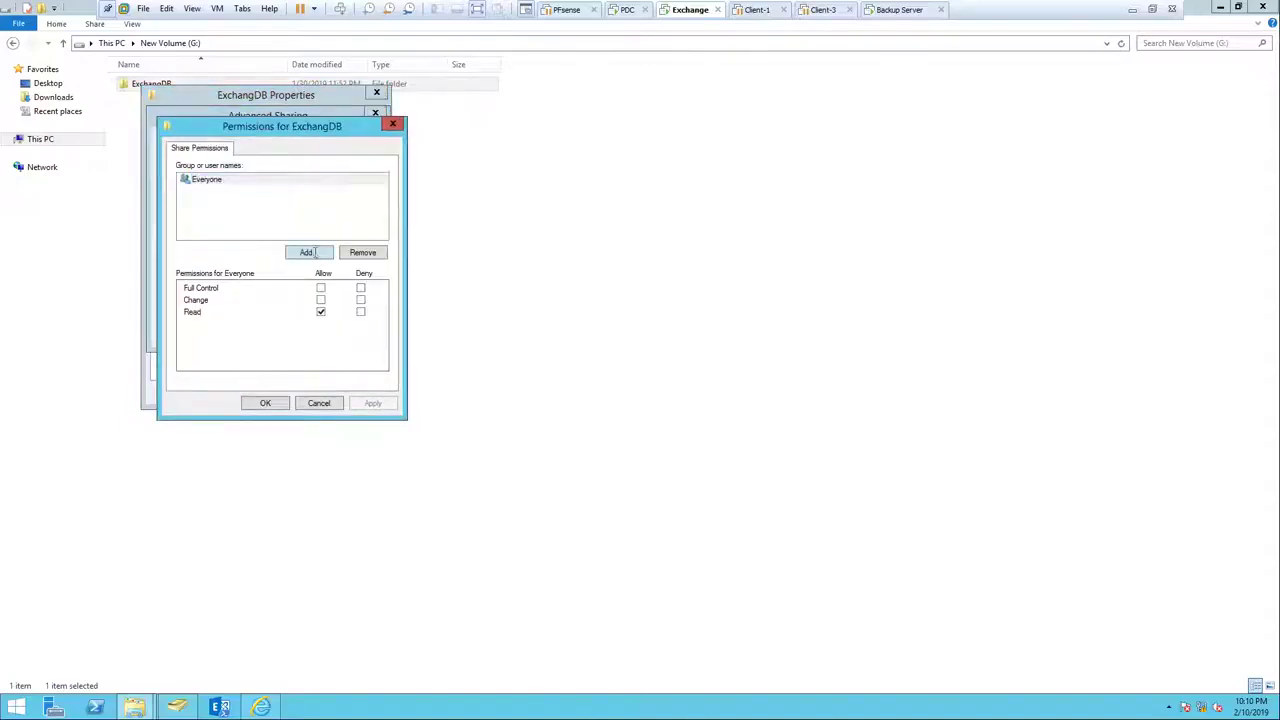
type("ad")
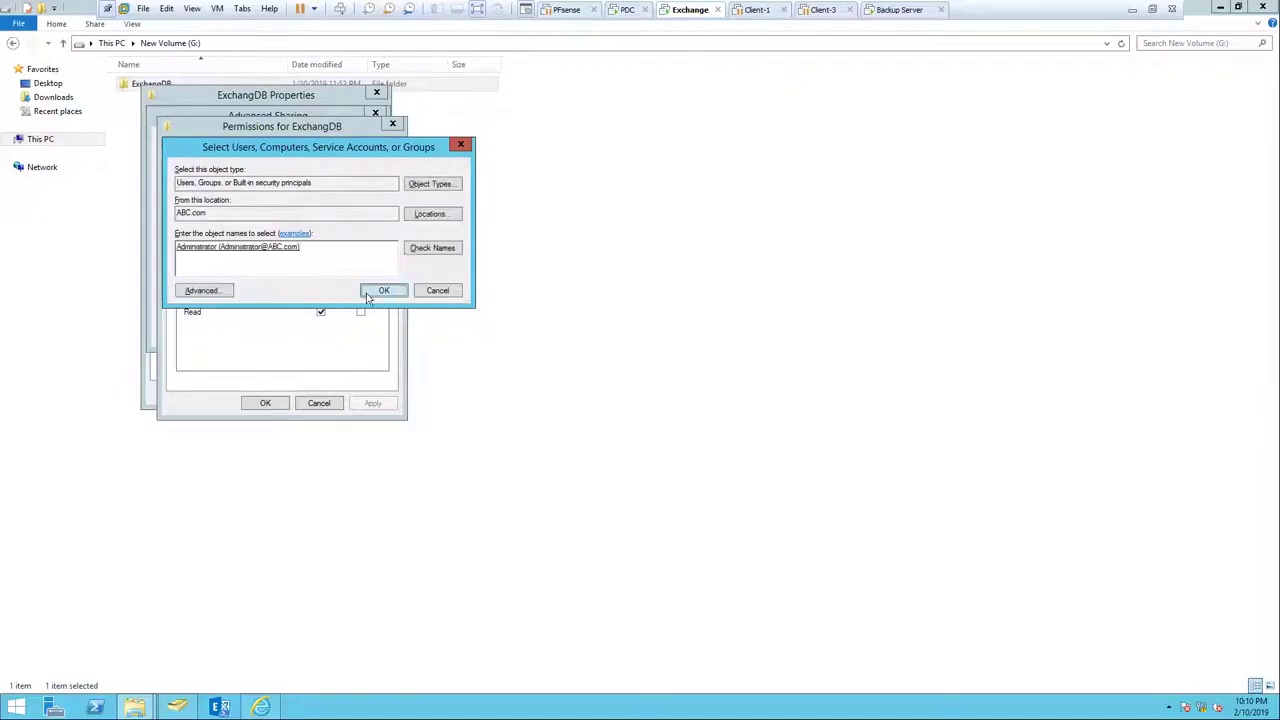
left_click(368, 292)
left_click(320, 288)
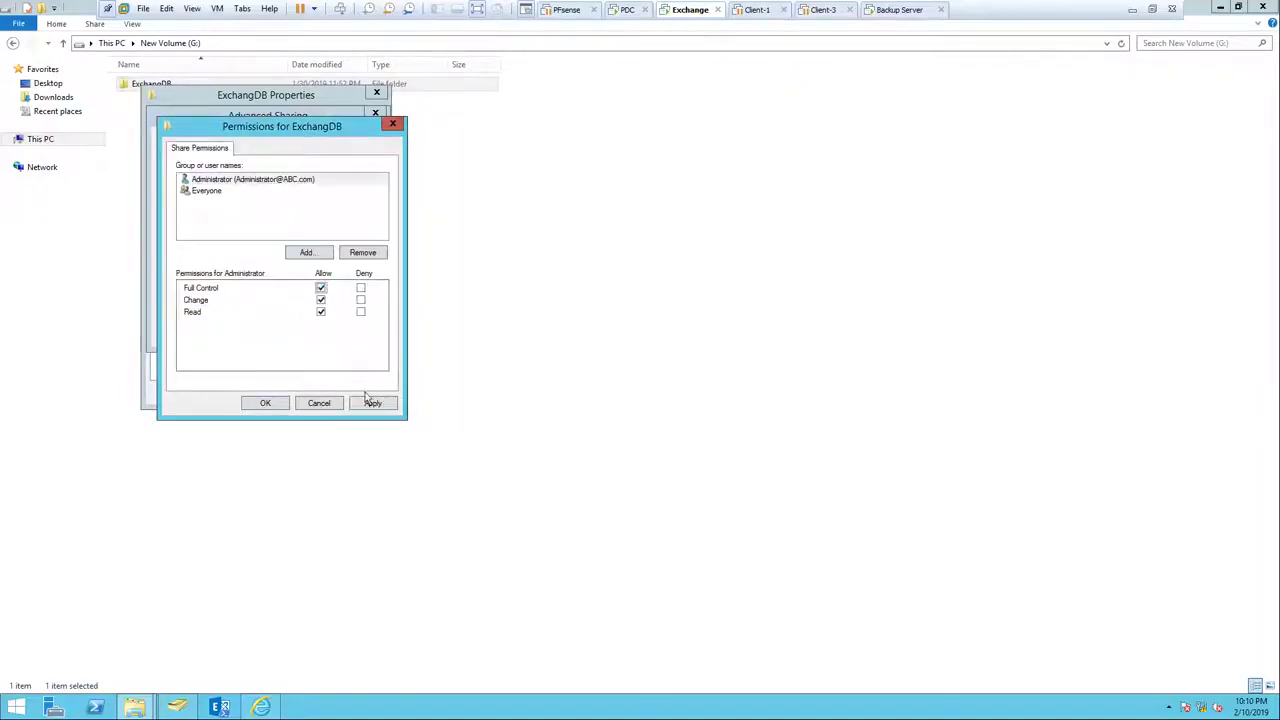
left_click(268, 403)
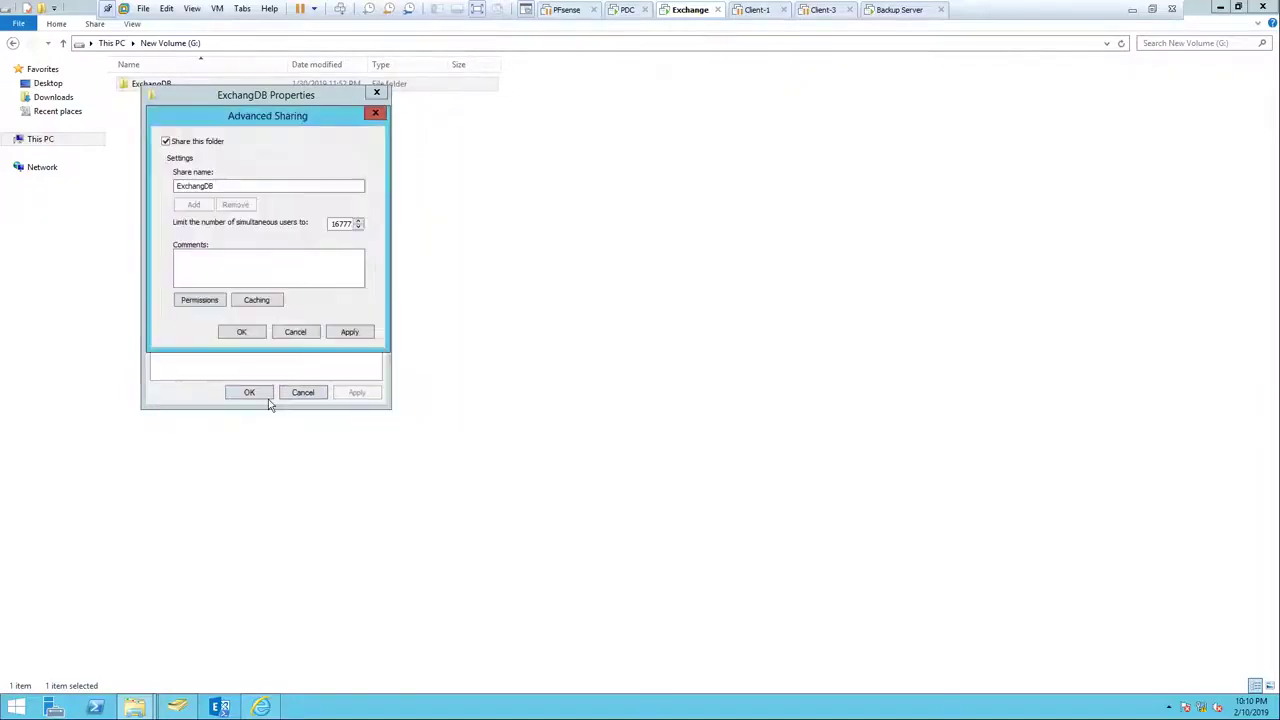
left_click(243, 332)
Copy the ExchangDB network path and close the folder properties.
double_click(184, 189)
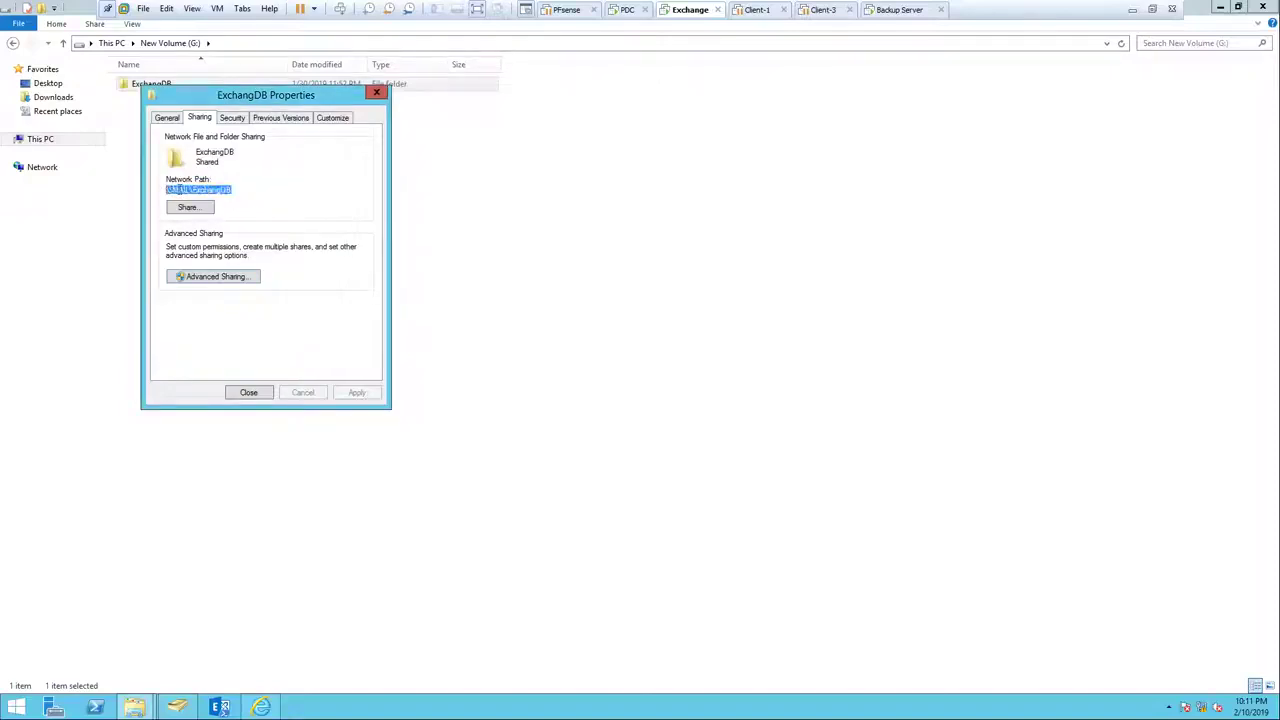
right_click(170, 187)
left_click(216, 229)
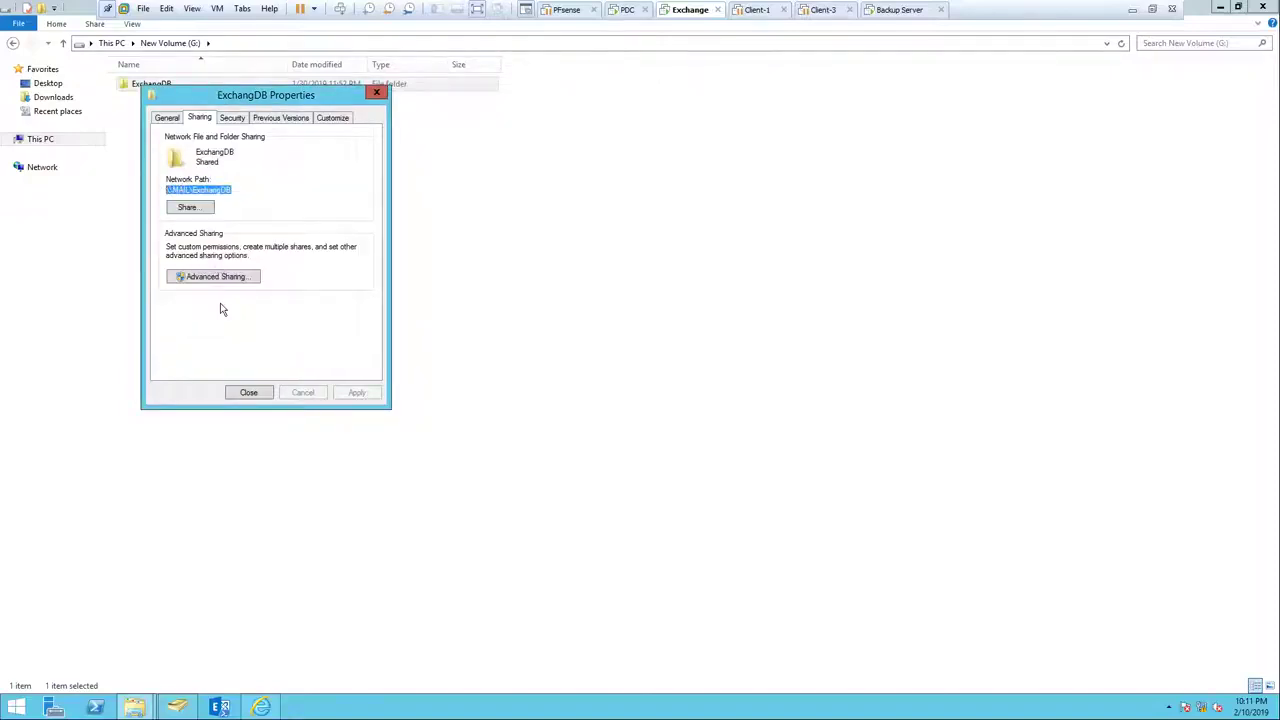
left_click(248, 392)
left_click(886, 12)
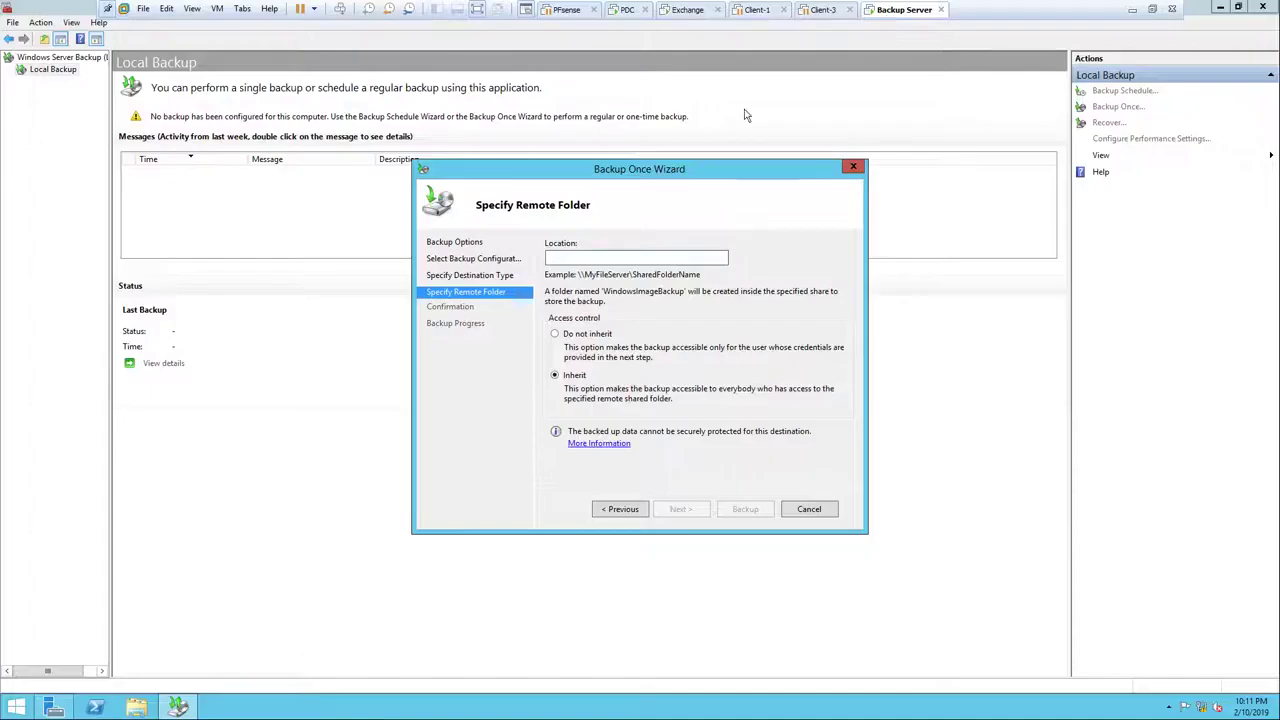
Set \\MAIL\ExchangDB as the backup location and review the New Volume (E:) and System state items.
right_click(627, 258)
left_click(660, 314)
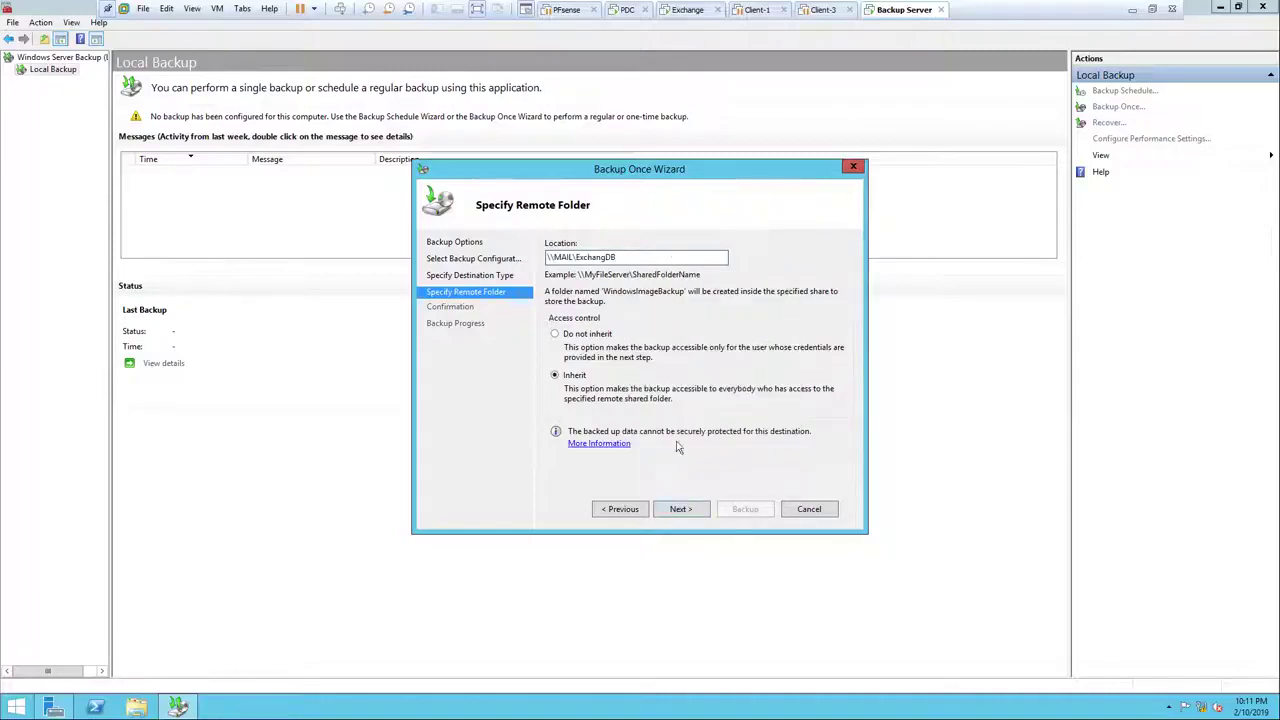
left_click(678, 509)
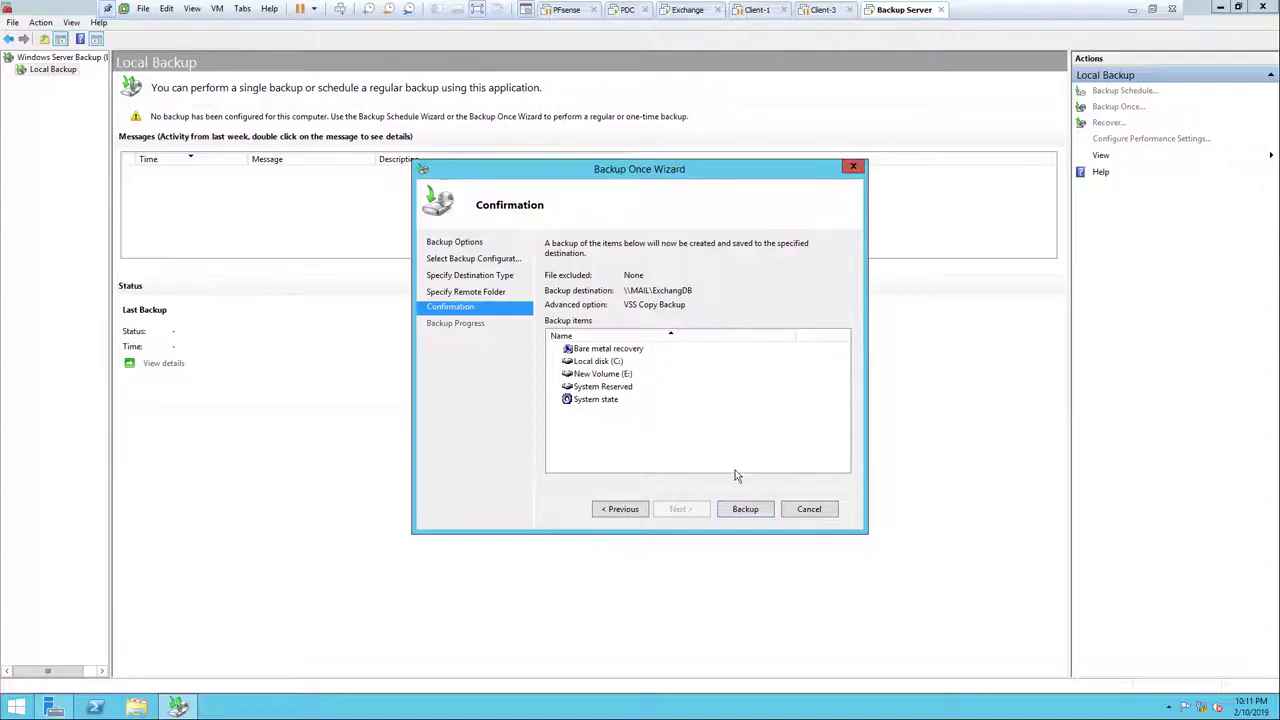
left_click(609, 375)
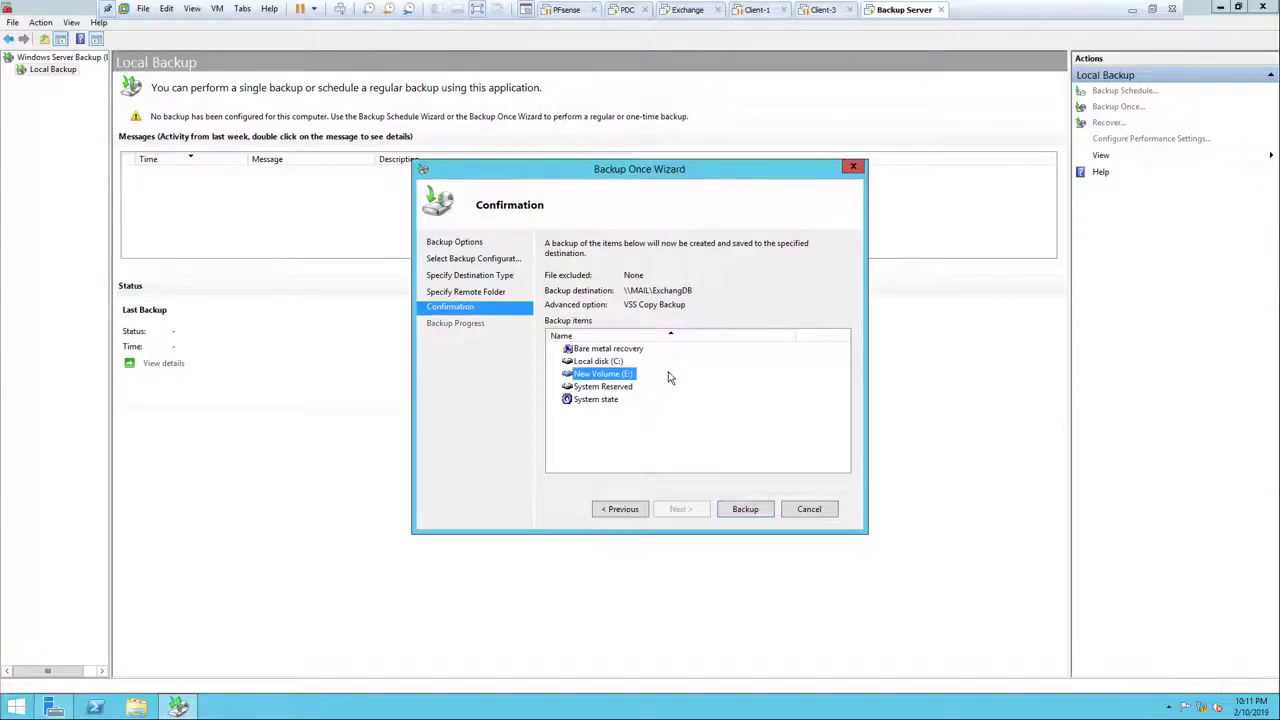
left_click(604, 400)
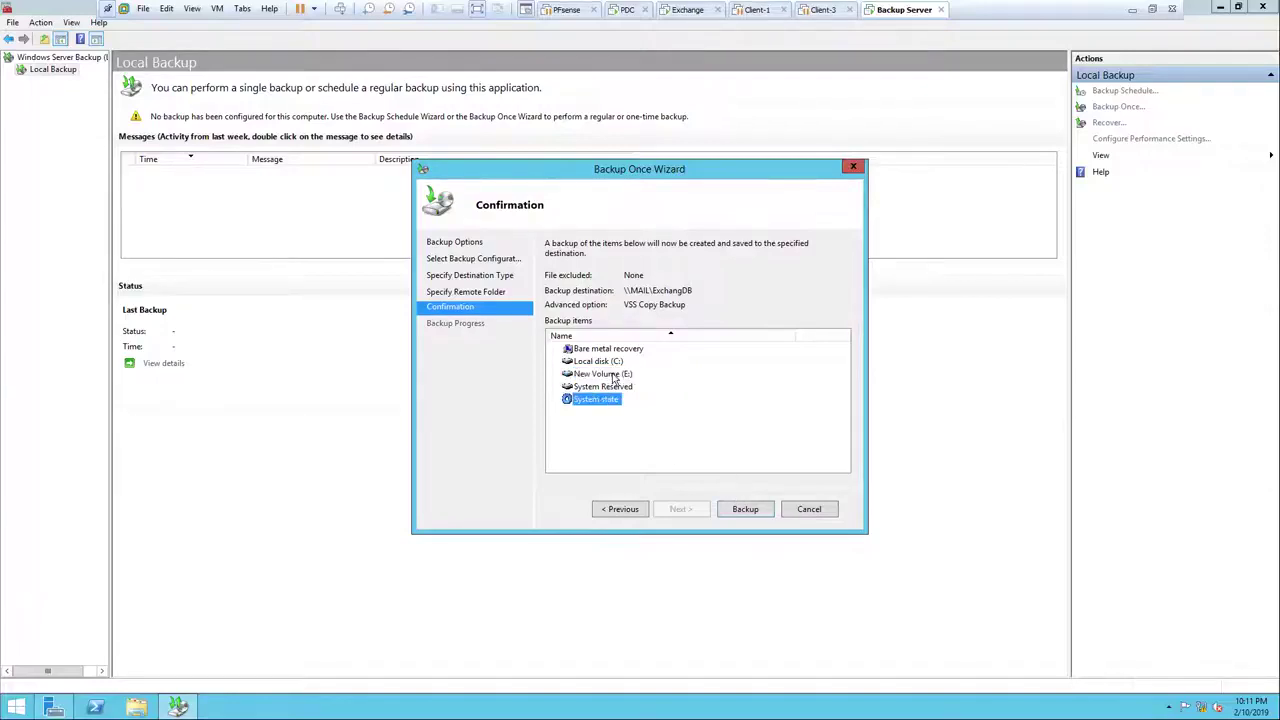
left_click(612, 374)
Start the one-time backup, close the wizard via Cancel and Yes, and minimize the VM.
left_click(745, 512)
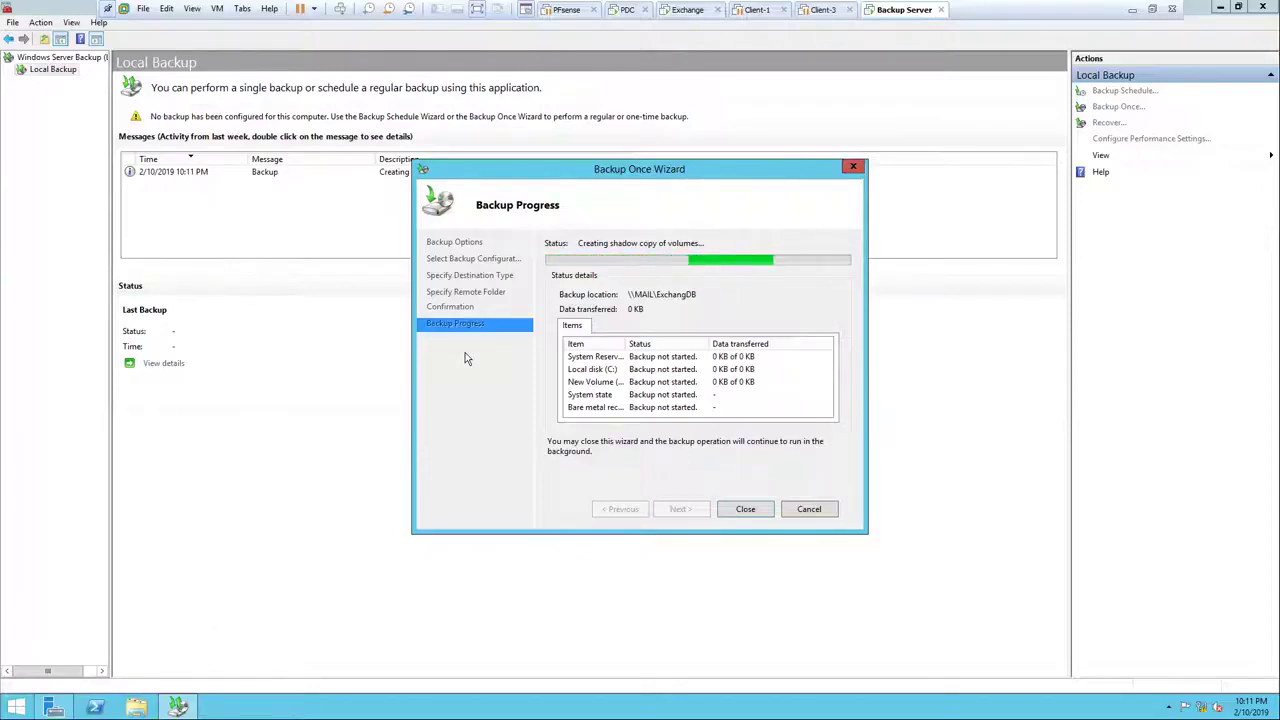
left_click(809, 509)
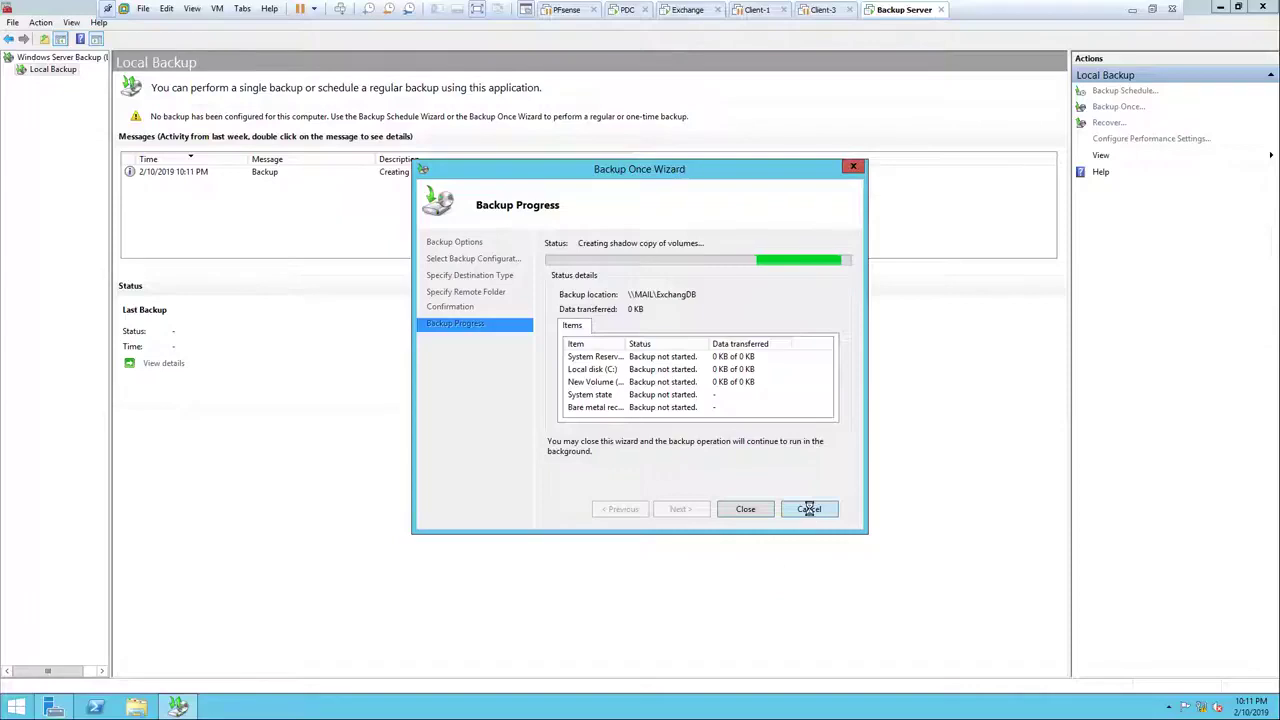
left_click(698, 403)
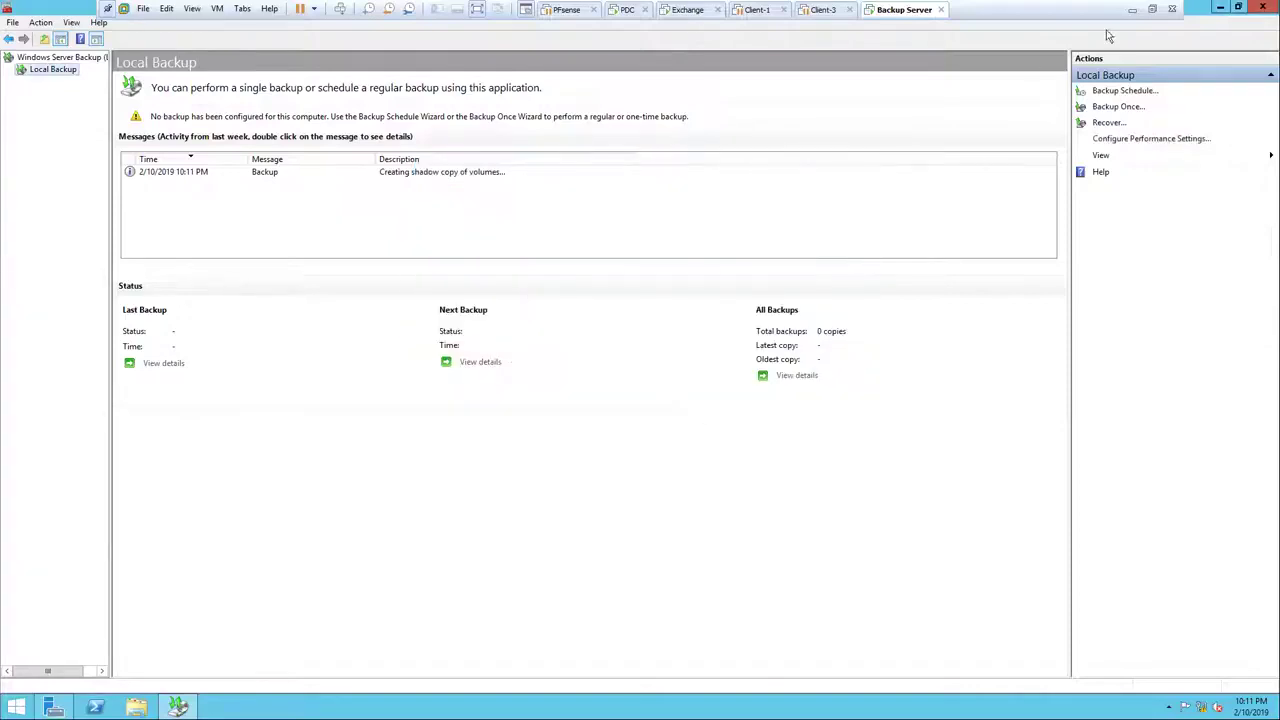
left_click(1131, 10)
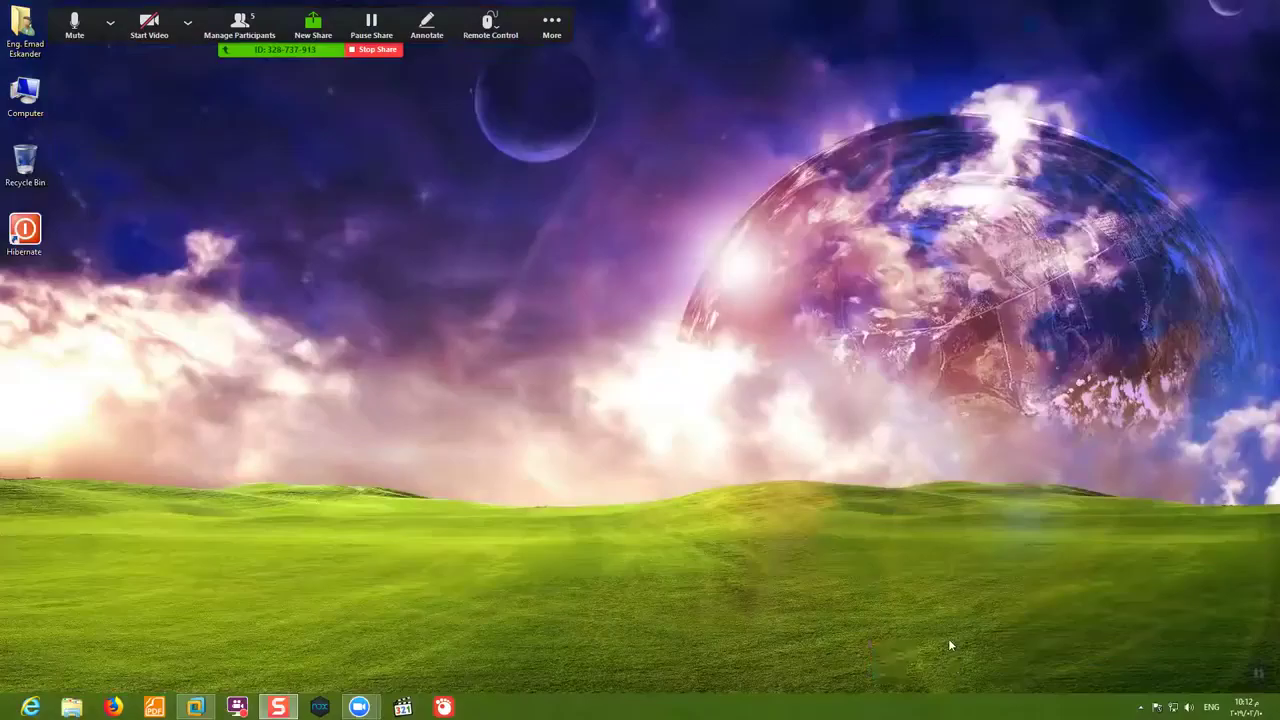
On the Exchange server, tick Windows Server Backup under Features and begin installing it.
left_click(196, 707)
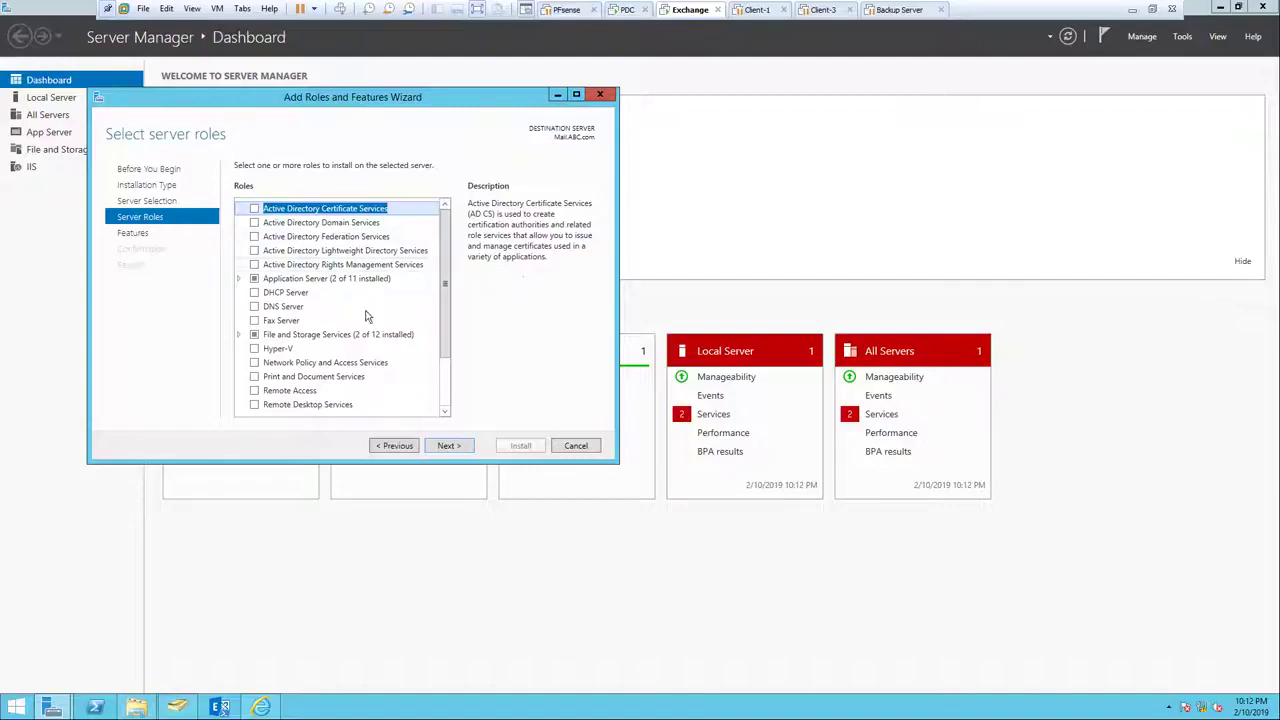
scroll(445, 340, "down", 1)
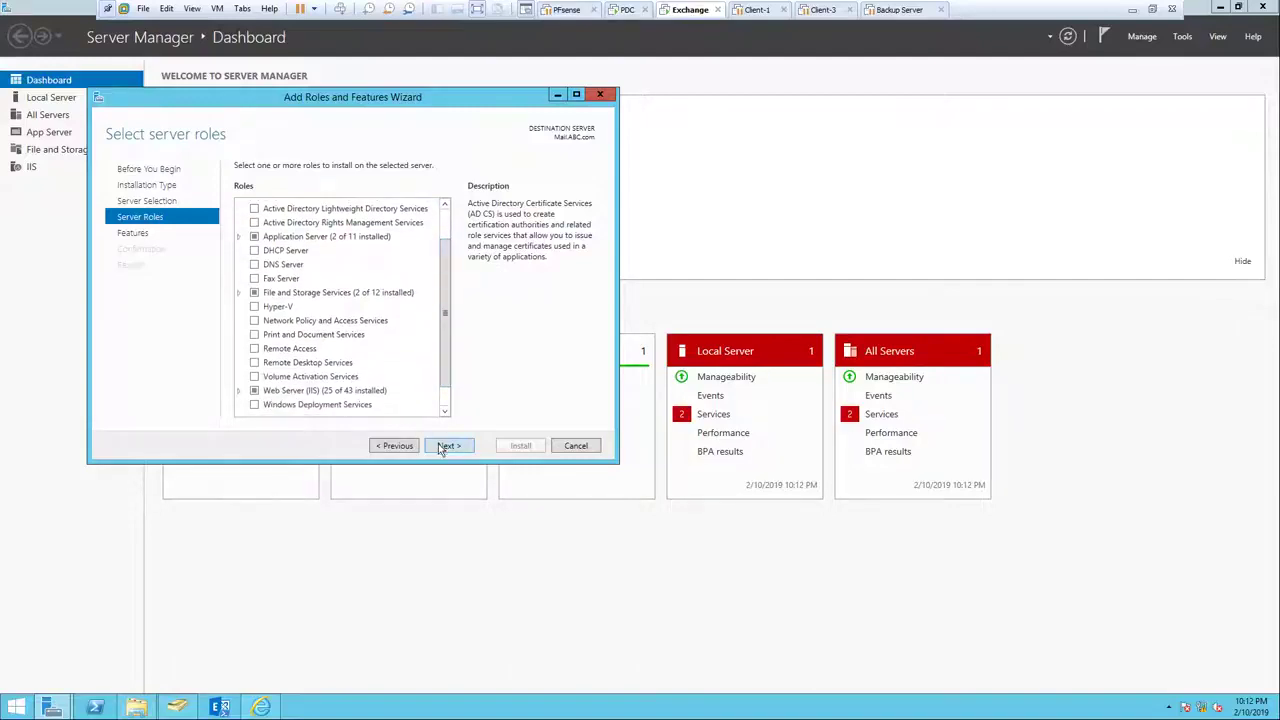
key("Return")
left_click_drag(444, 248, 445, 380)
left_click(300, 311)
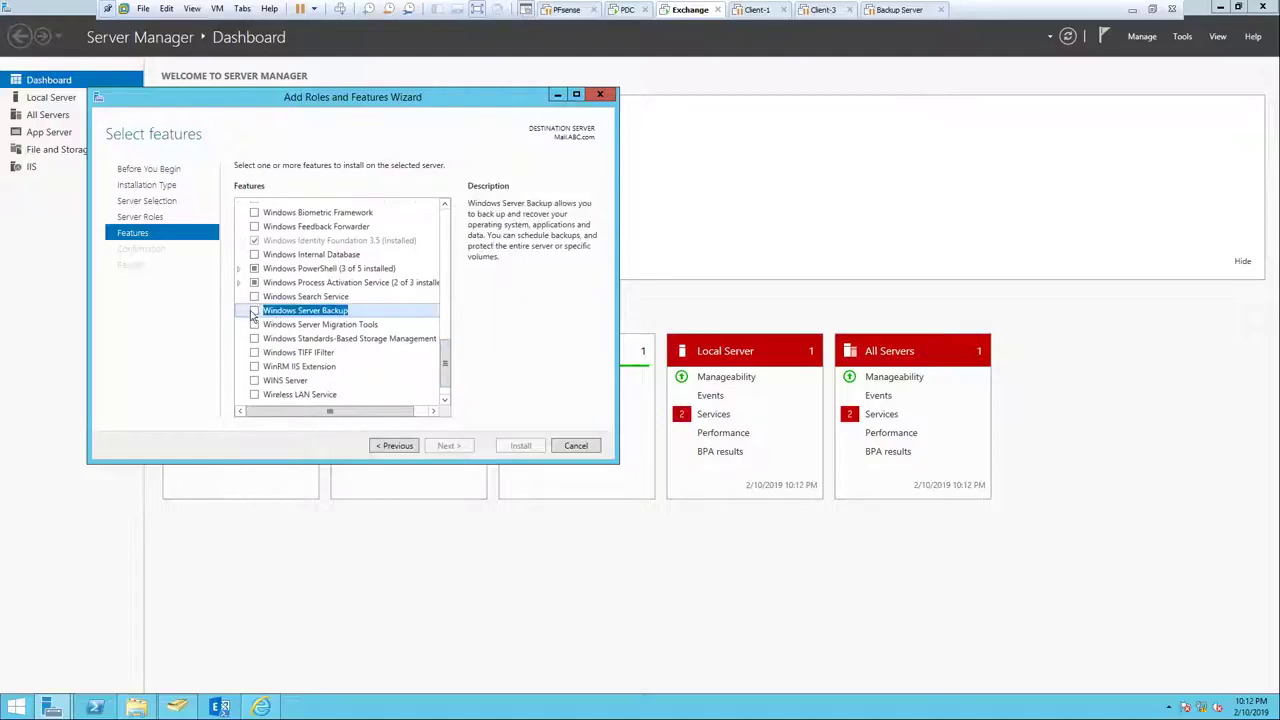
left_click(254, 311)
left_click(445, 446)
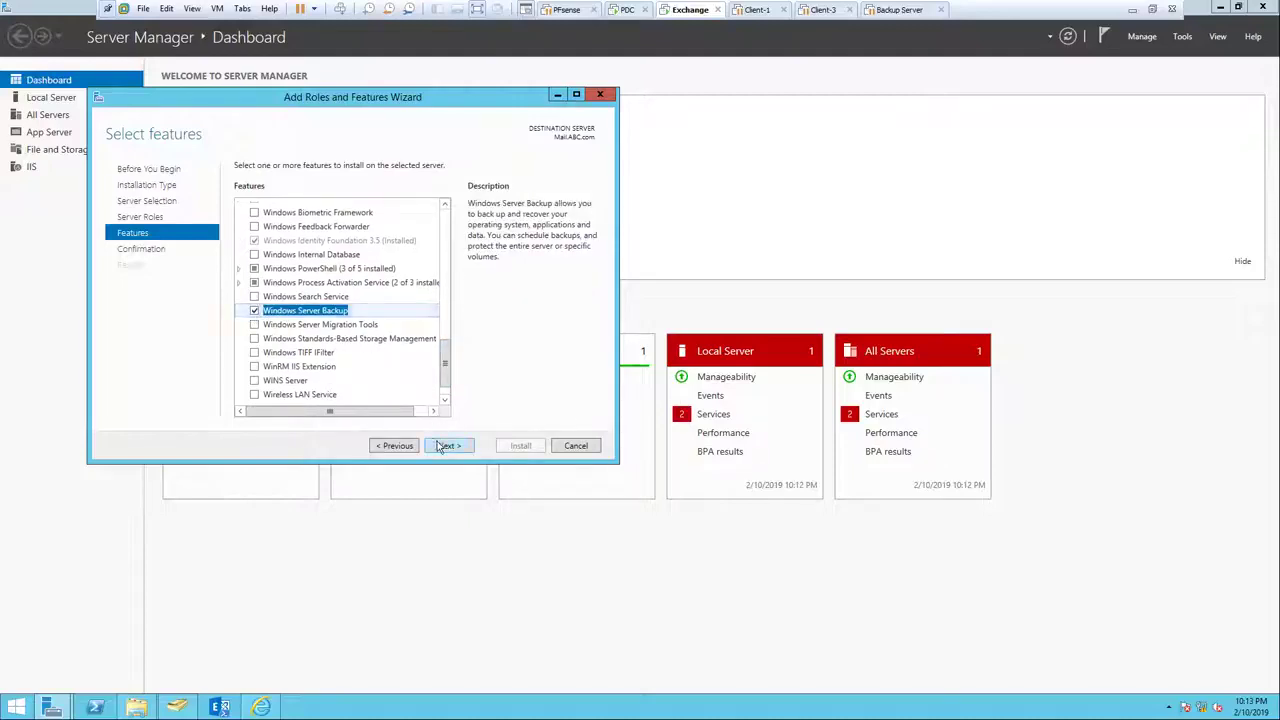
left_click(520, 448)
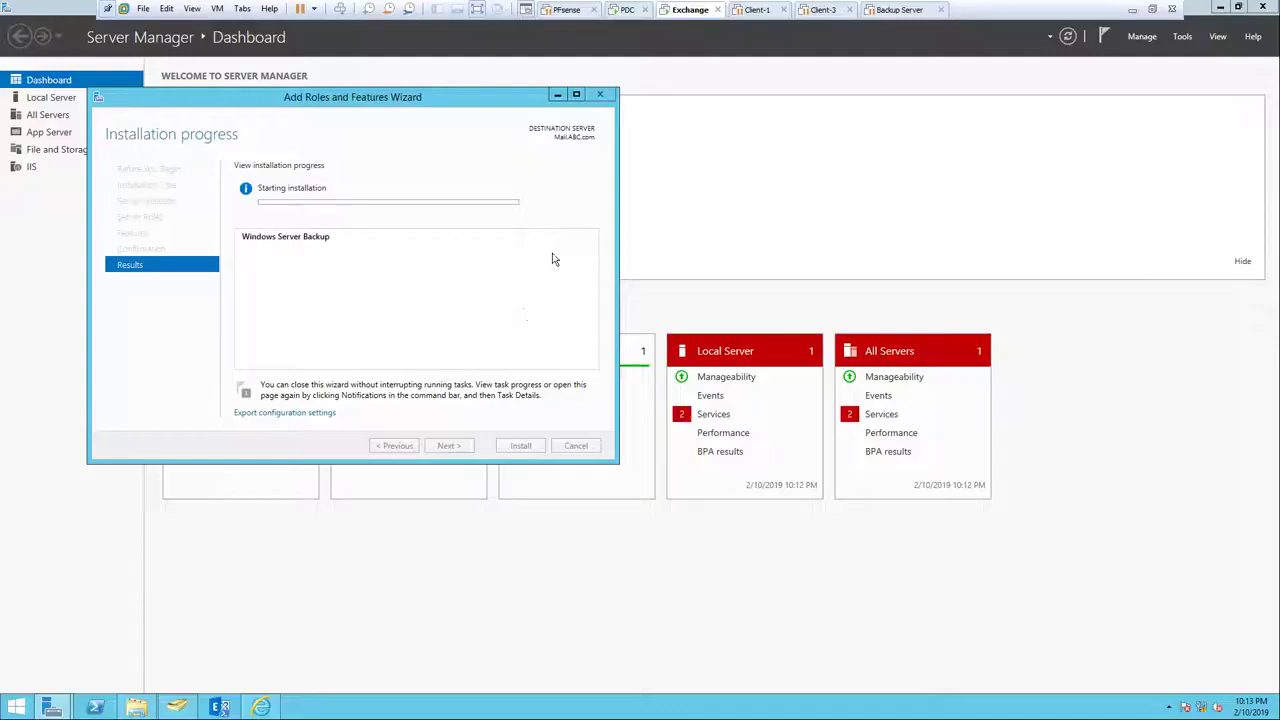
right_click(678, 14)
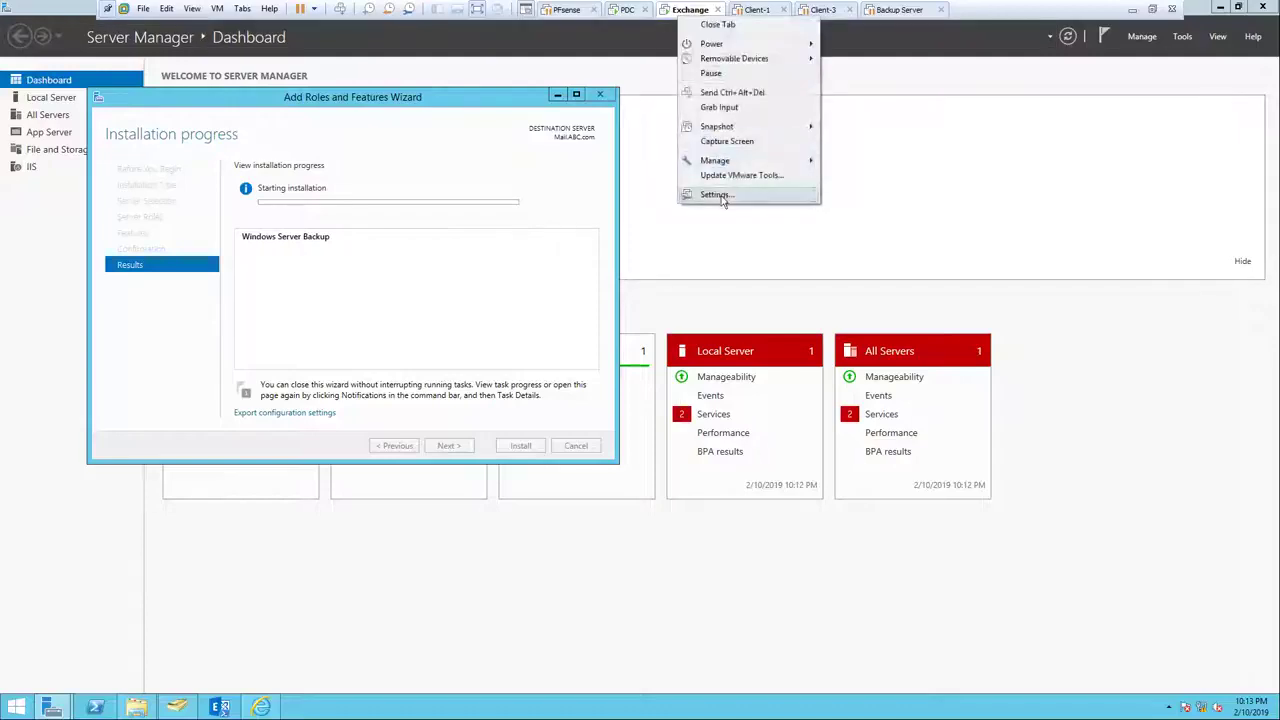
Add a new 300 GB SCSI virtual hard disk, stored as a single file, to the Exchange VM.
left_click(724, 194)
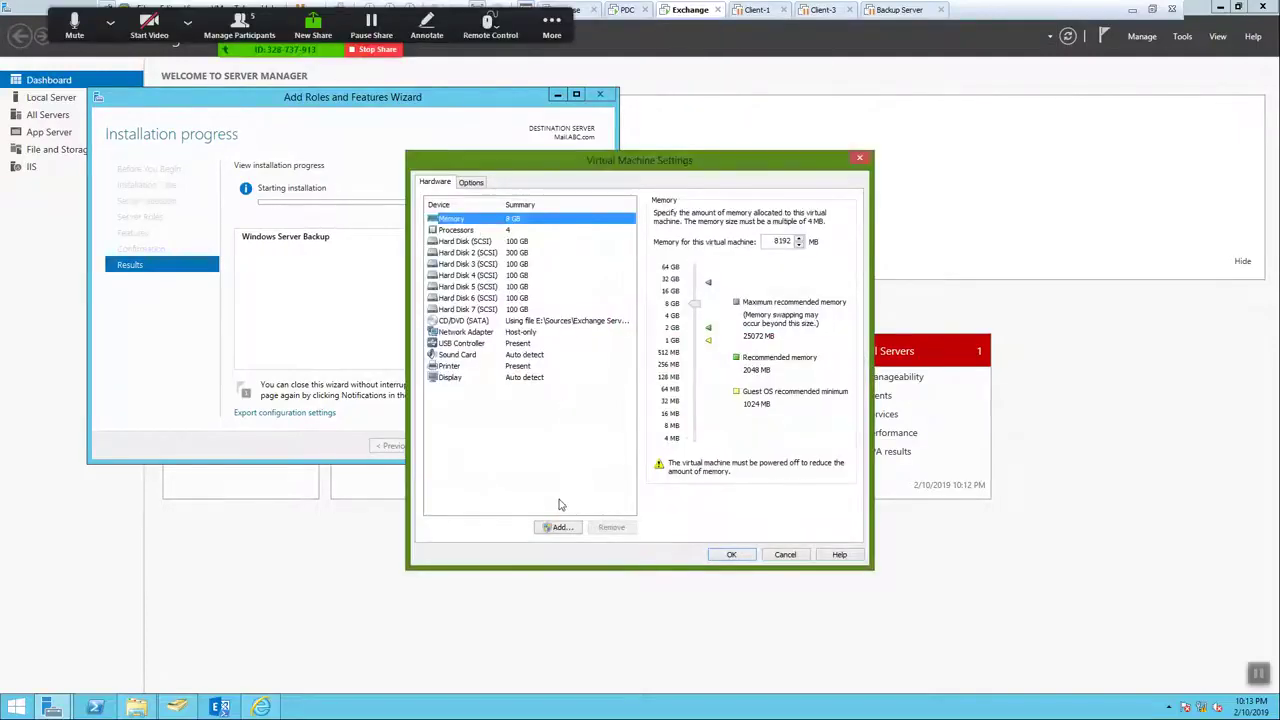
left_click(560, 526)
left_click(697, 476)
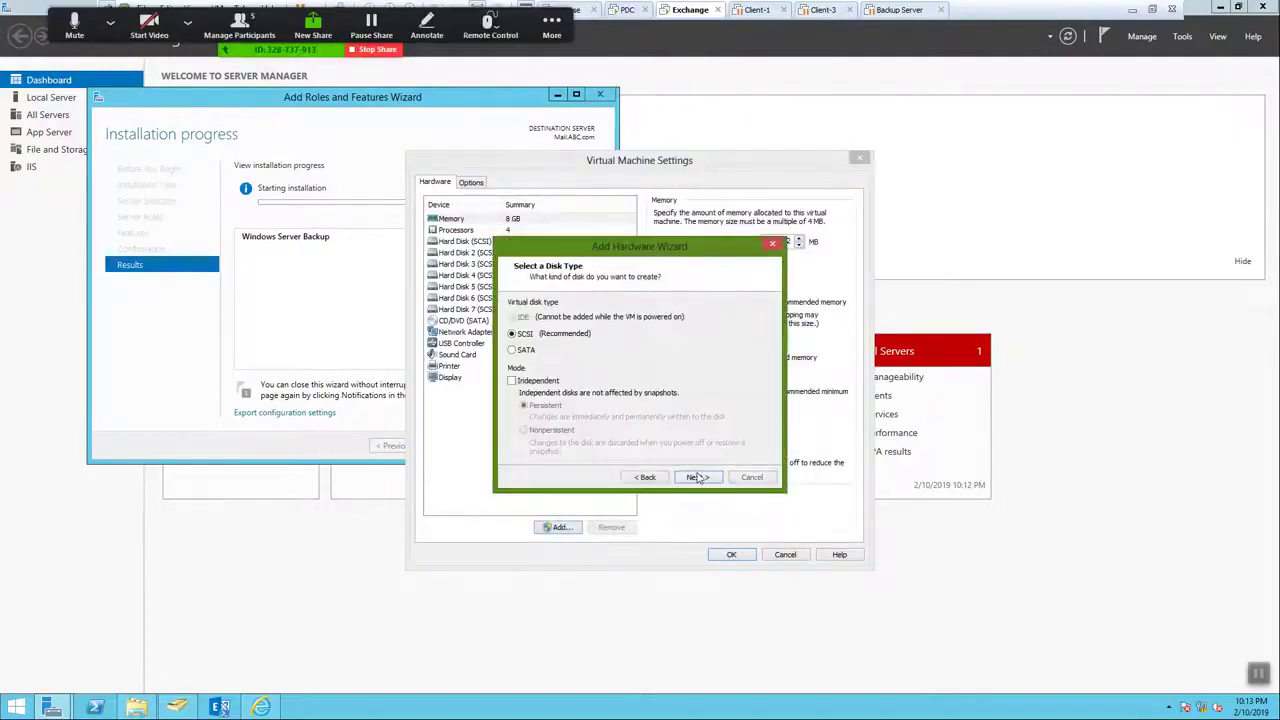
left_click(698, 476)
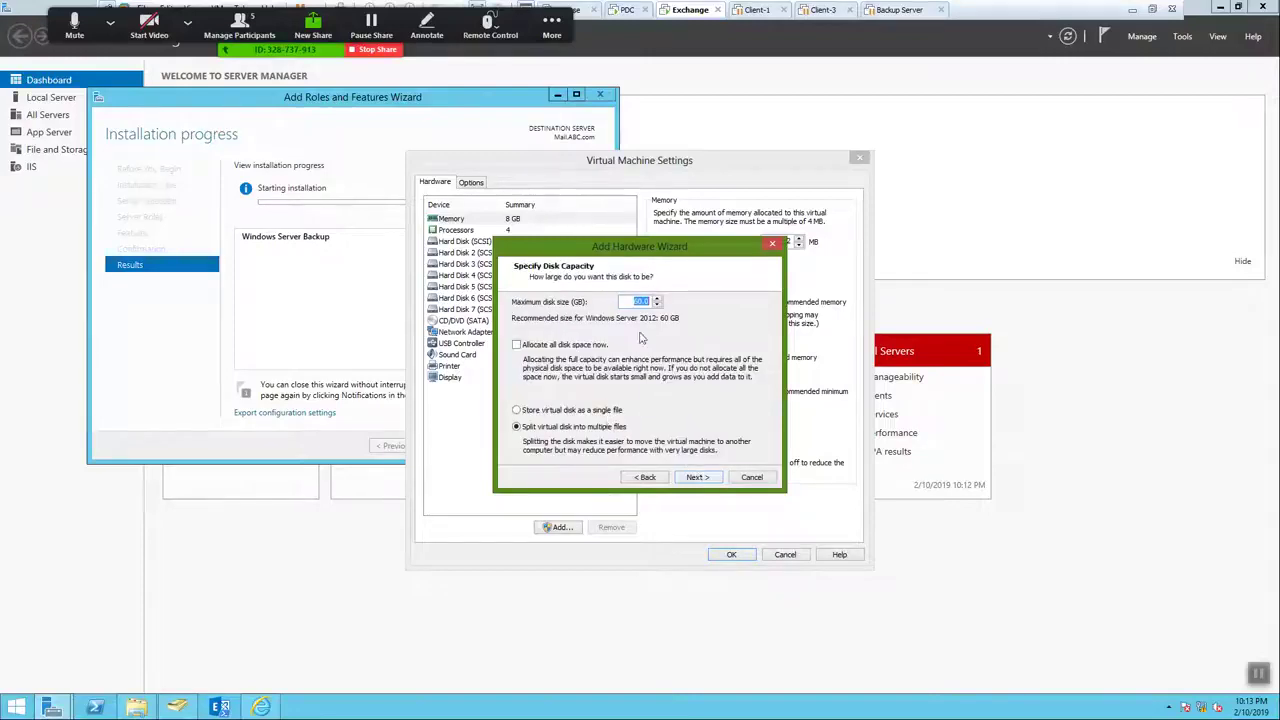
left_click(587, 412)
type("4")
left_click(698, 477)
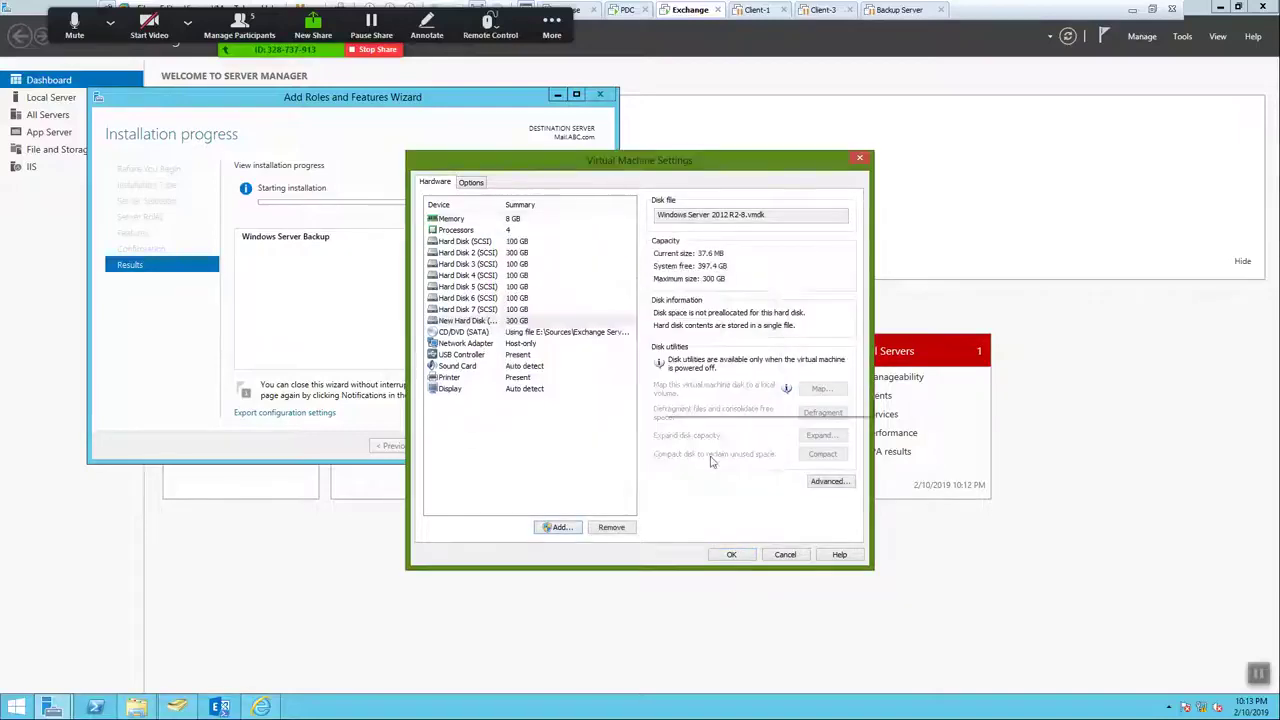
left_click(729, 555)
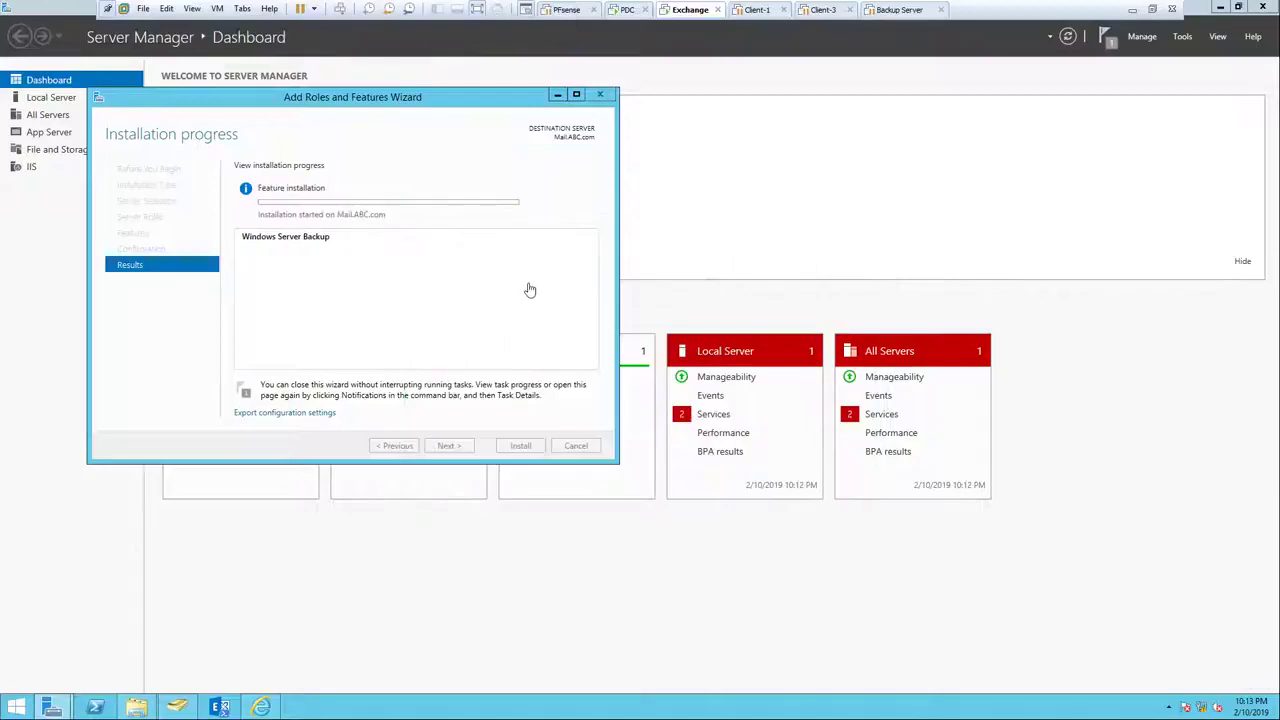
Open Disk Management in Computer Management and enlarge the window.
left_click(1184, 37)
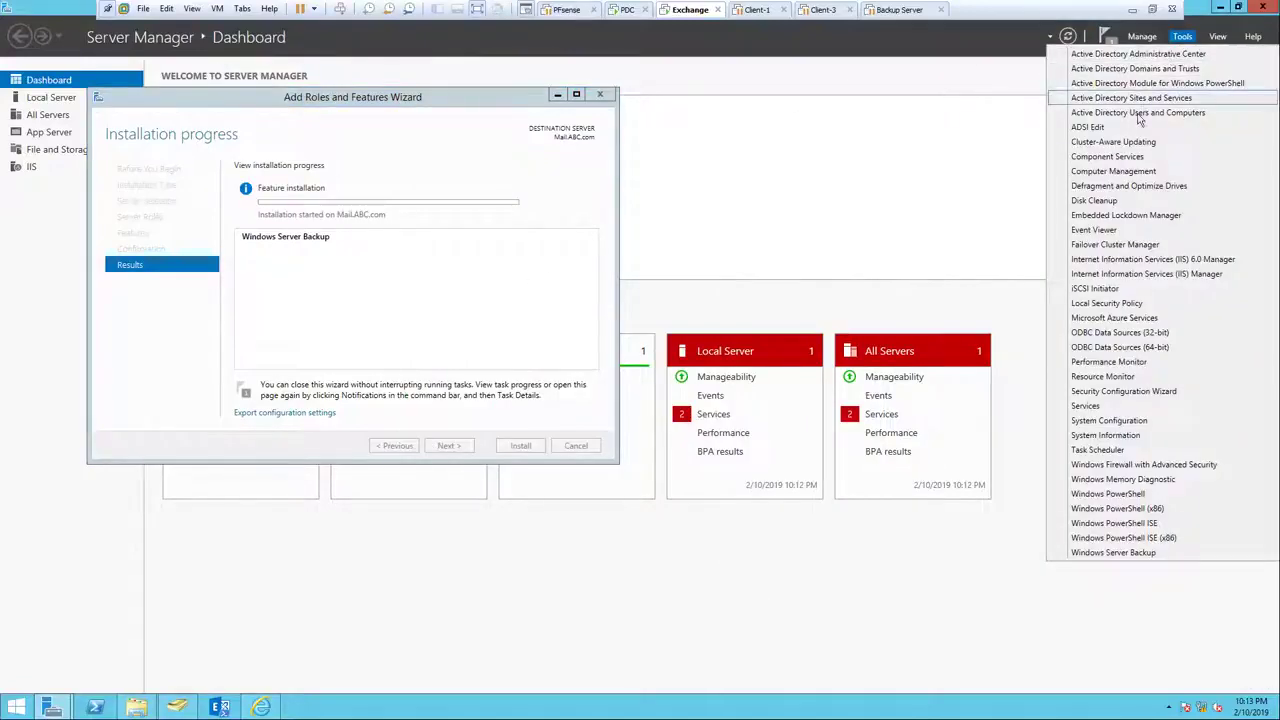
left_click(1145, 172)
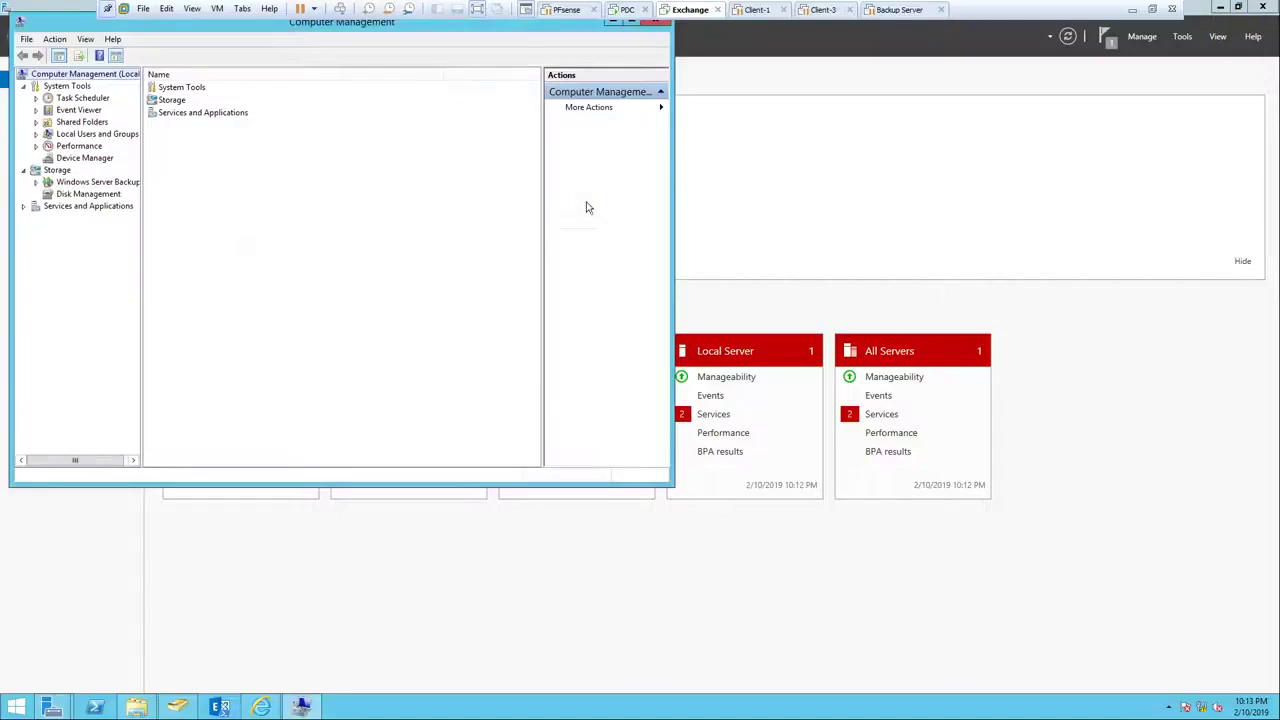
left_click(89, 194)
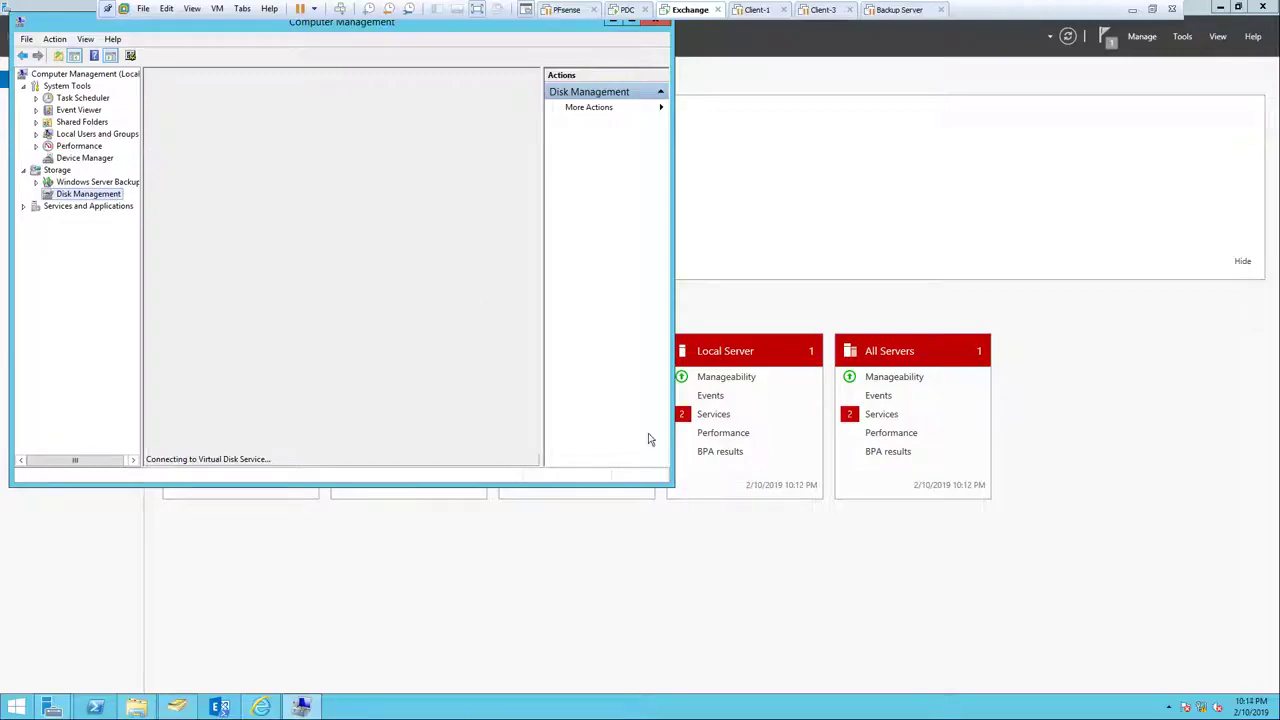
left_click_drag(672, 486, 924, 622)
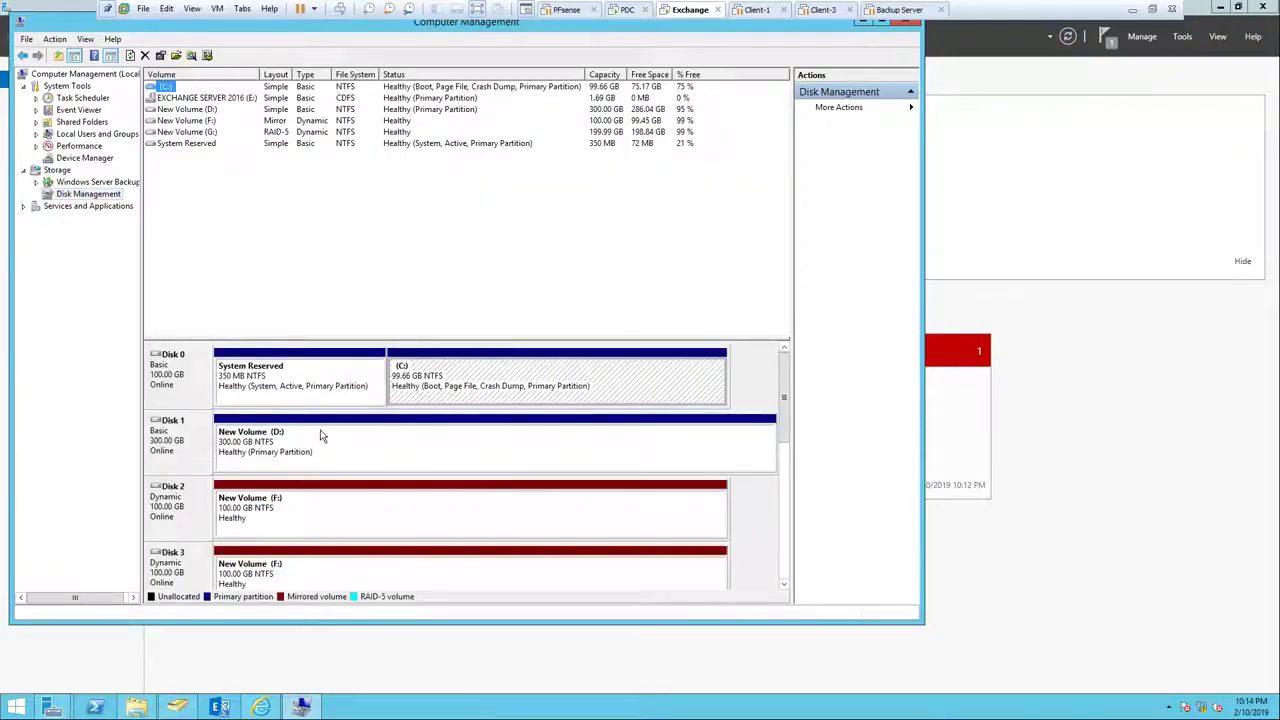
left_click_drag(789, 434, 790, 586)
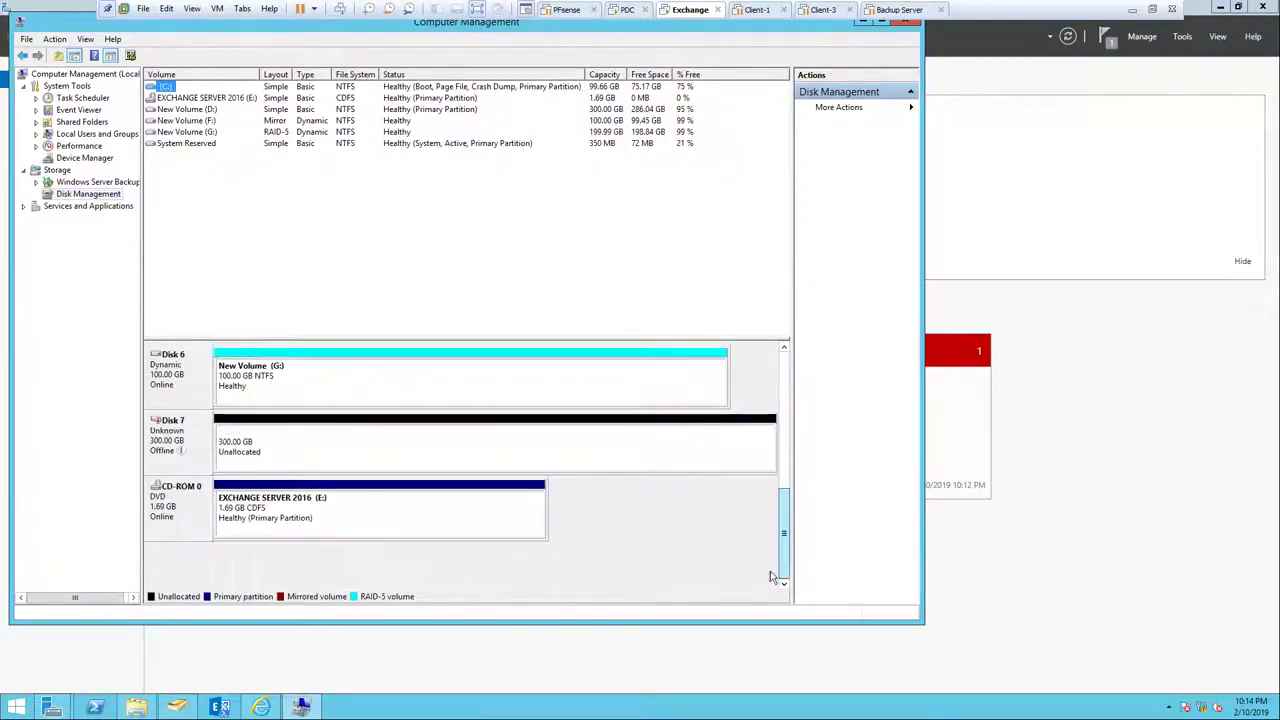
Bring the offline Disk 7 online and initialize it.
right_click(175, 430)
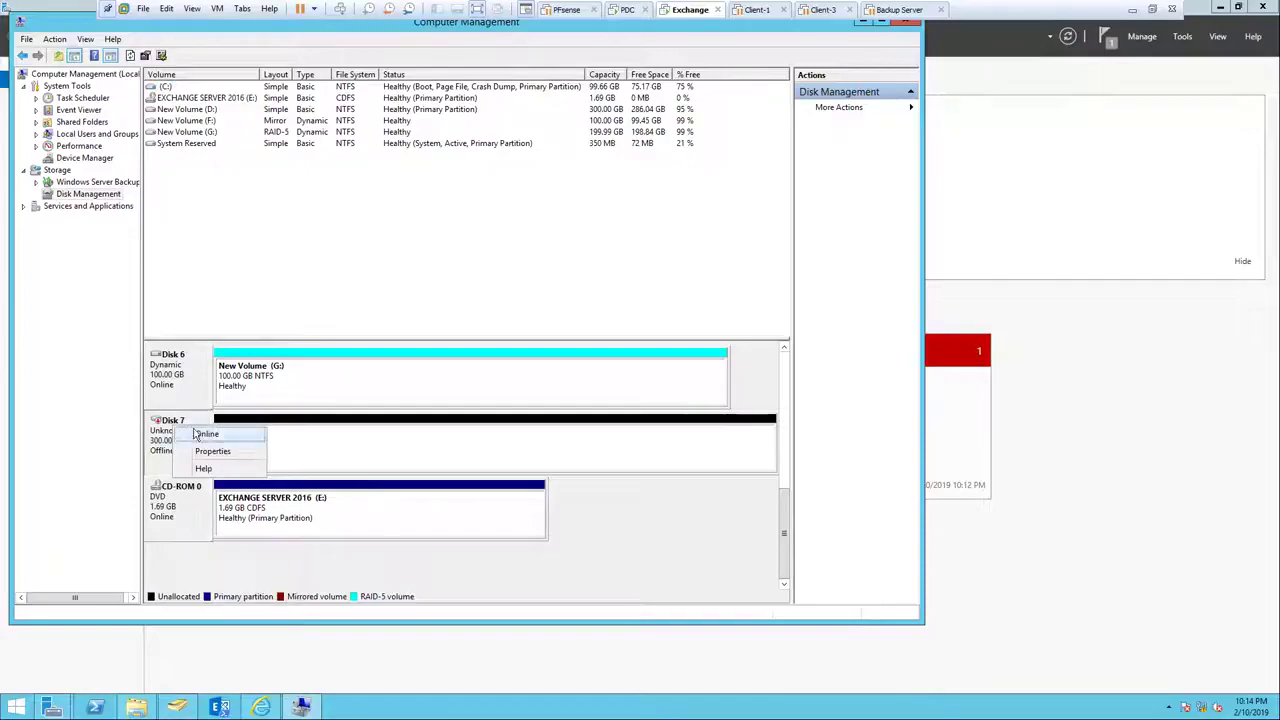
left_click(180, 437)
right_click(175, 430)
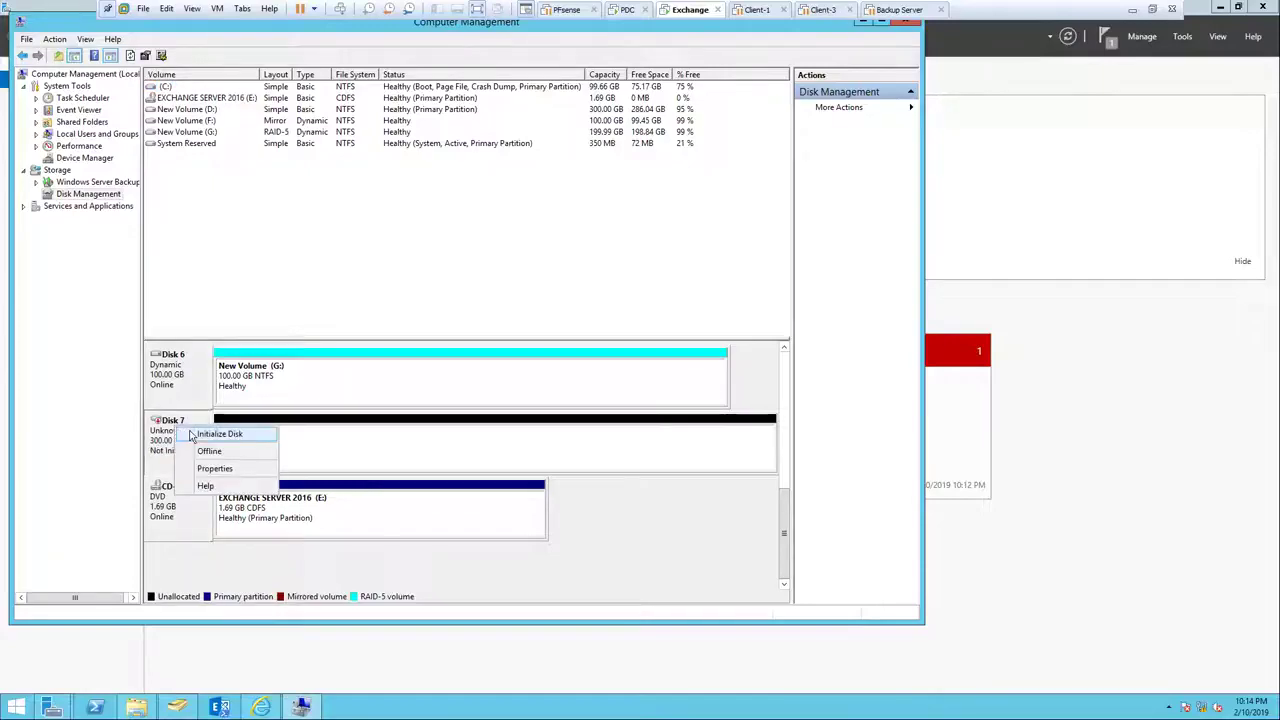
left_click(205, 432)
left_click(518, 401)
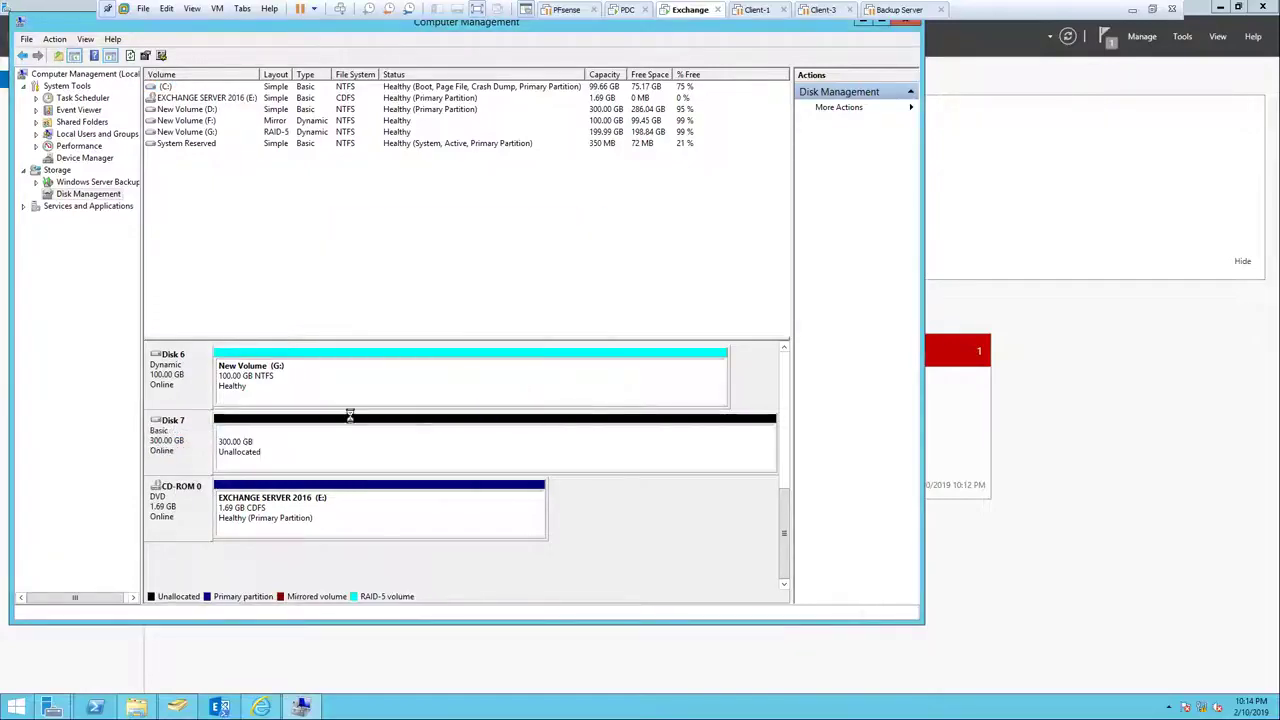
Create a 300 GB NTFS simple volume H: on Disk 7 and close Computer Management.
right_click(288, 448)
left_click(318, 451)
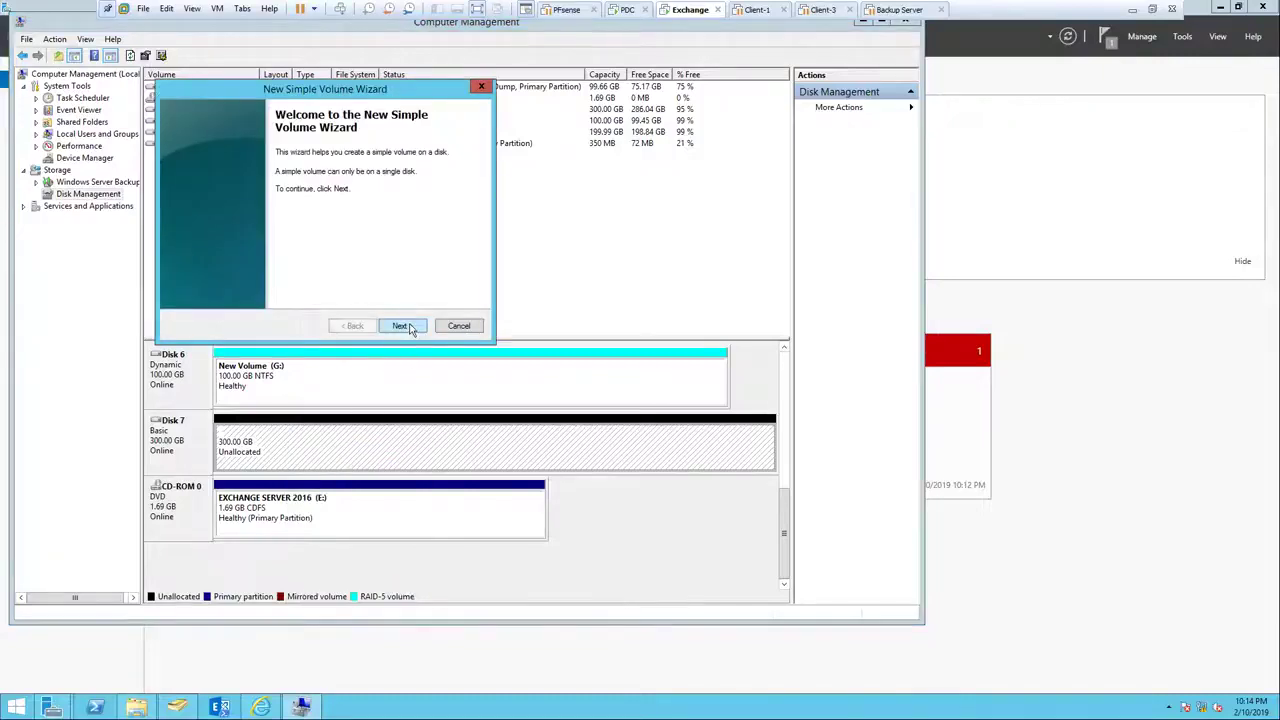
left_click(401, 325)
left_click(401, 325)
left_click(401, 325)
left_click(401, 325)
left_click(401, 325)
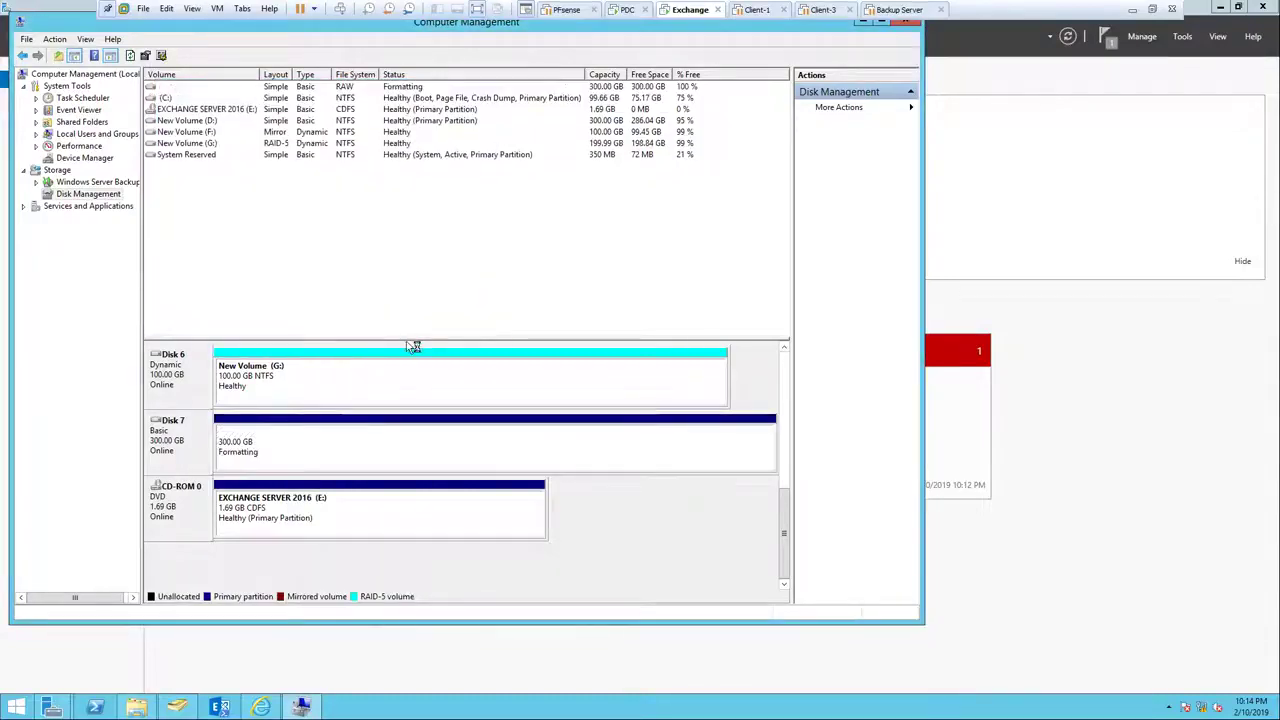
left_click_drag(94, 28, 100, 88)
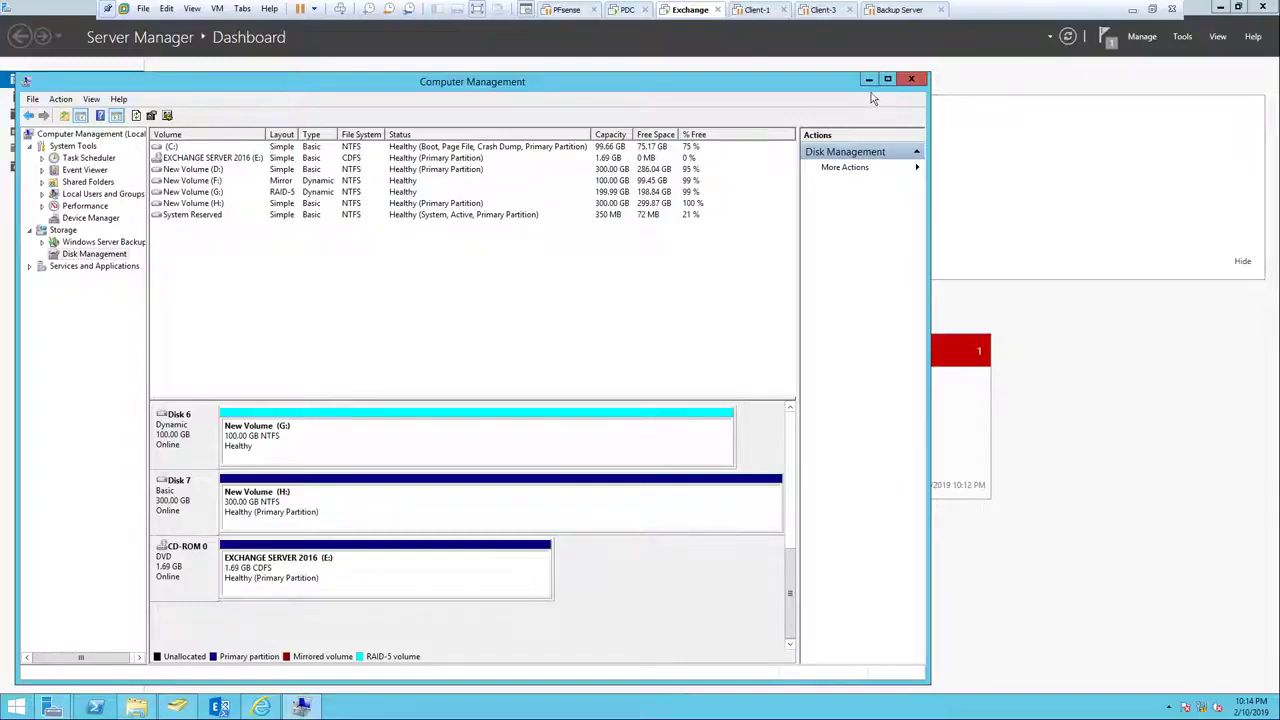
left_click(910, 80)
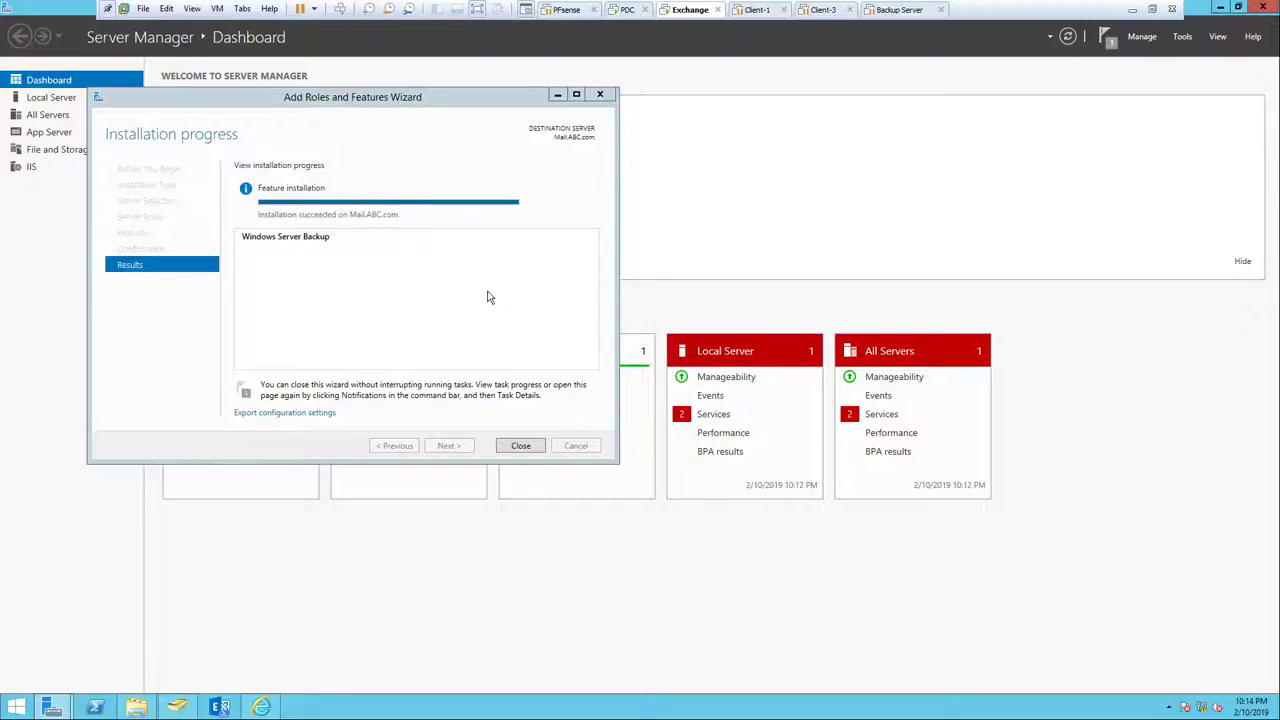
Close the finished features wizard and open Windows Server Backup's Local Backup page.
left_click(530, 444)
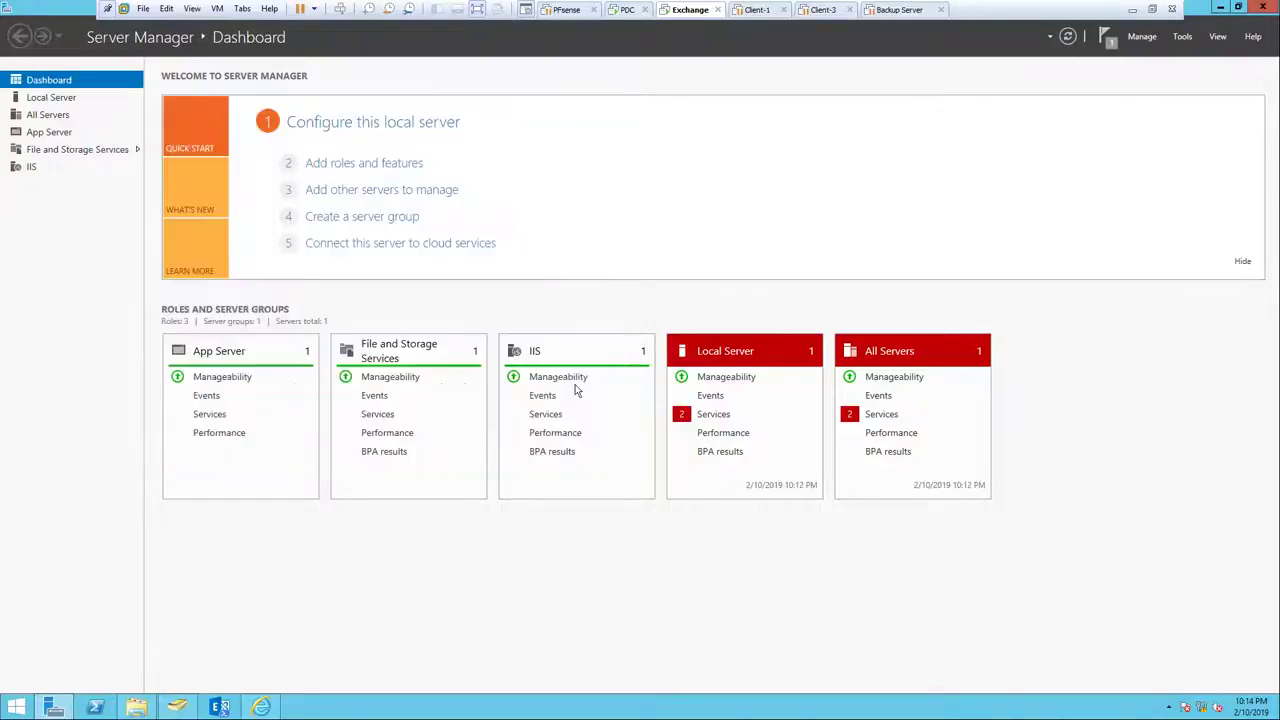
left_click(1183, 40)
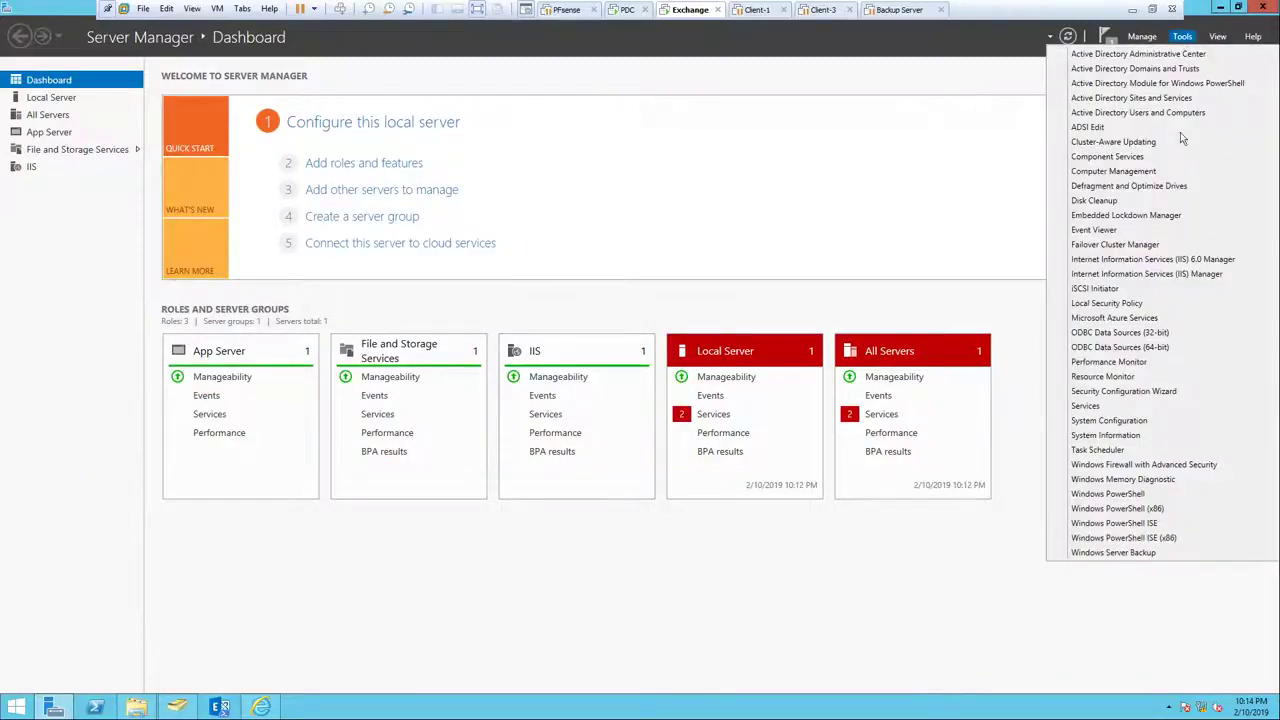
left_click(1143, 556)
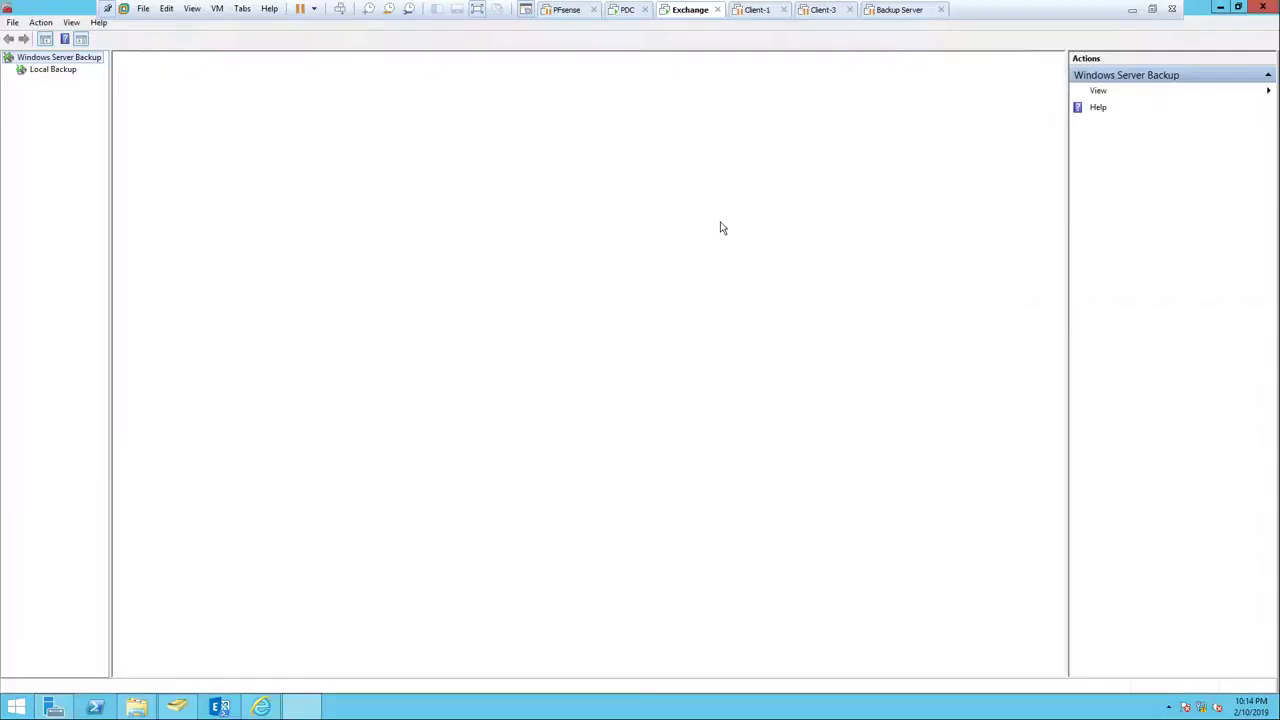
left_click(56, 69)
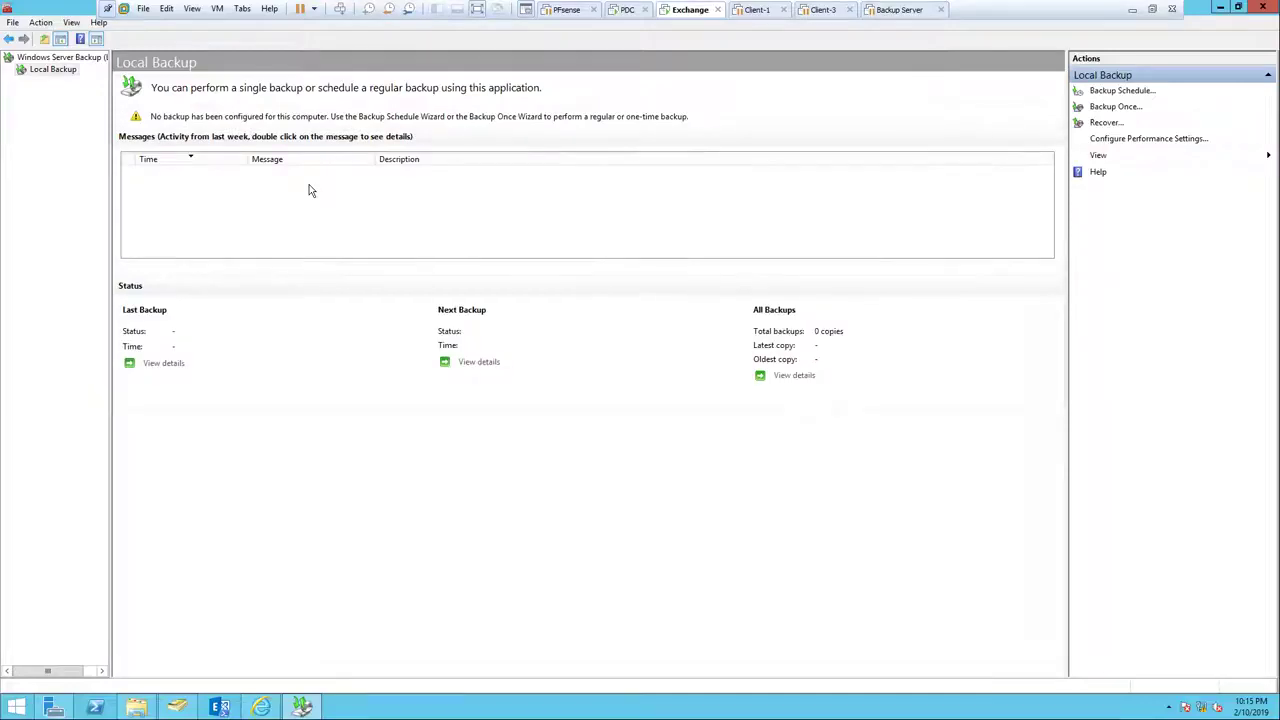
Start a Custom one-time backup up to Add Items, then view This PC's drives in File Explorer.
left_click(1122, 108)
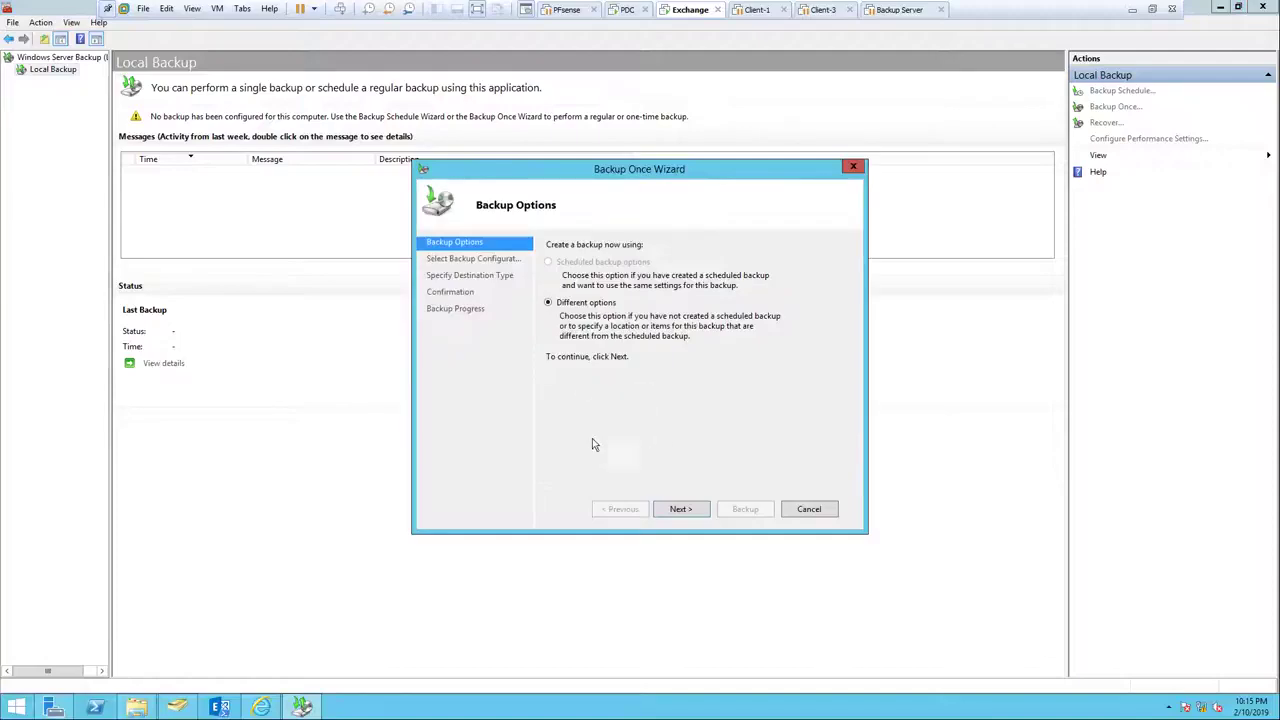
left_click(679, 510)
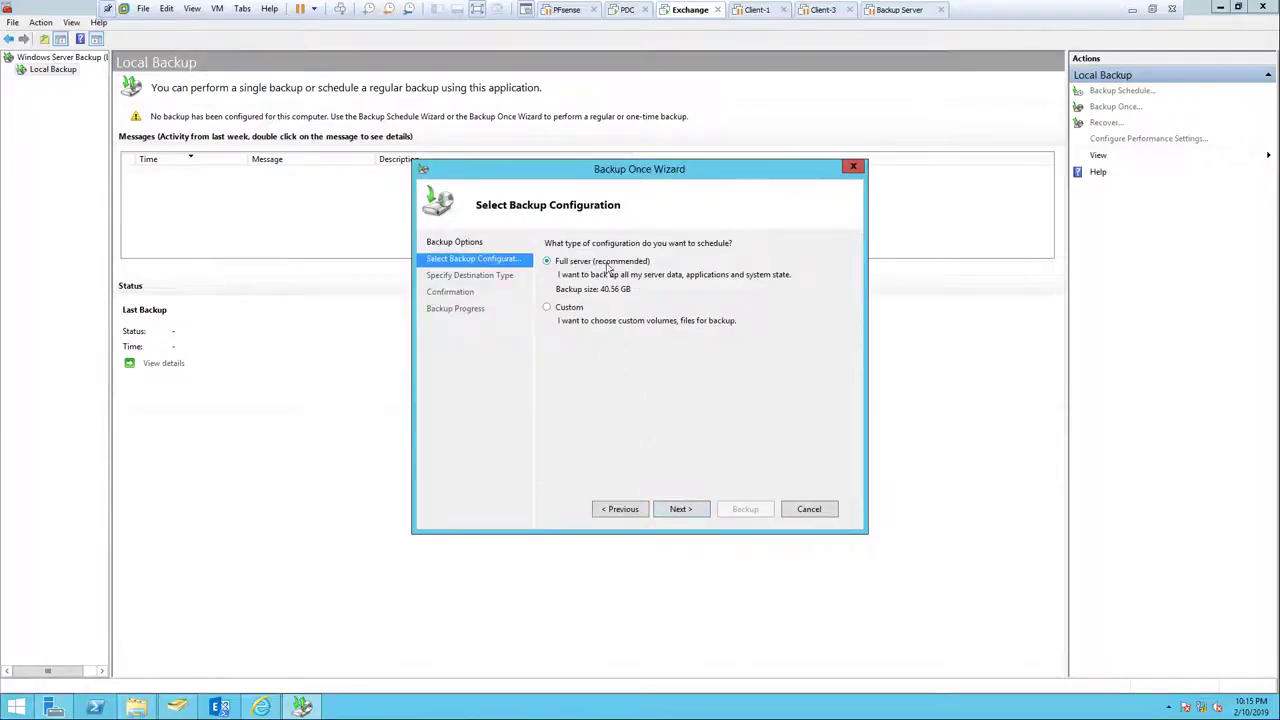
left_click(569, 312)
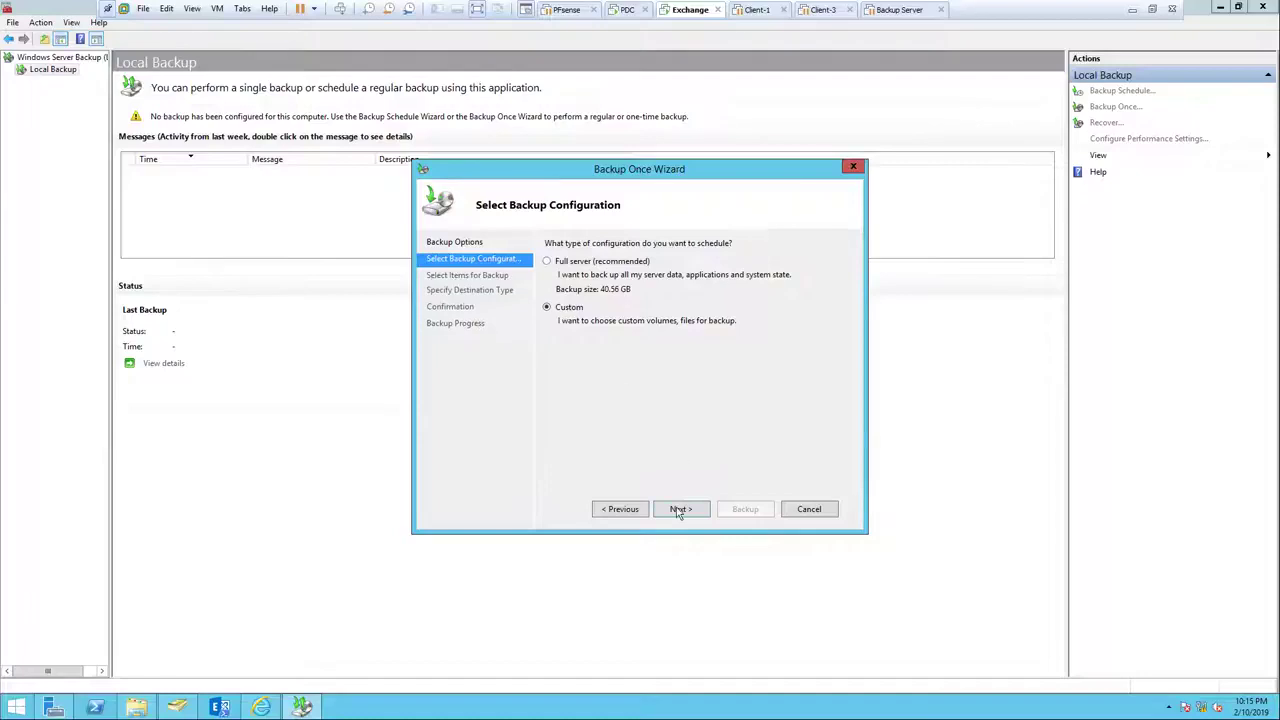
left_click(683, 512)
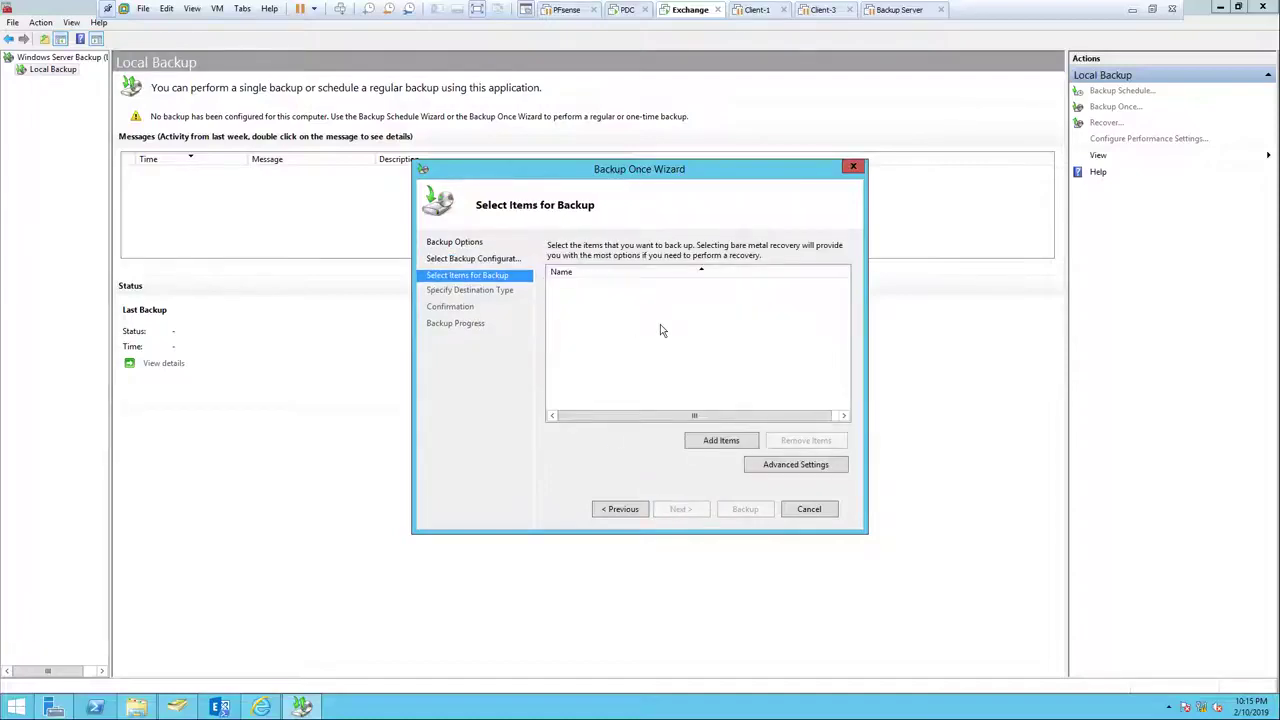
left_click(720, 441)
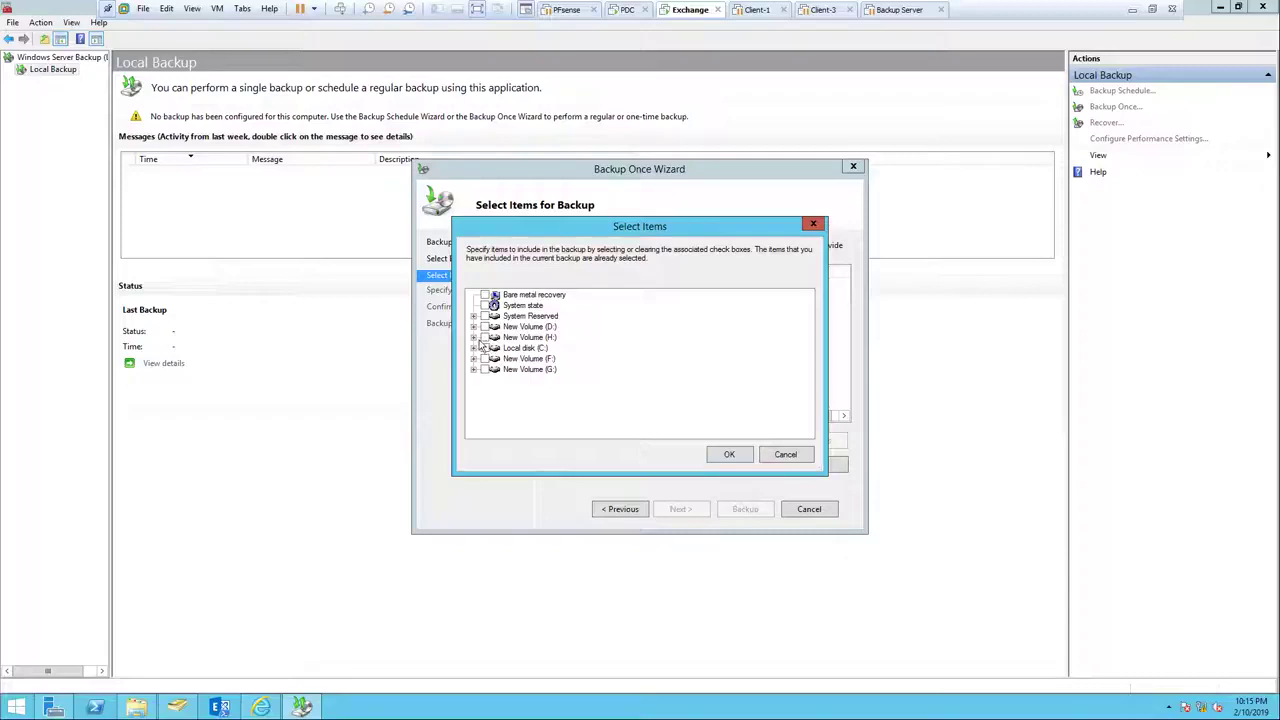
left_click(135, 708)
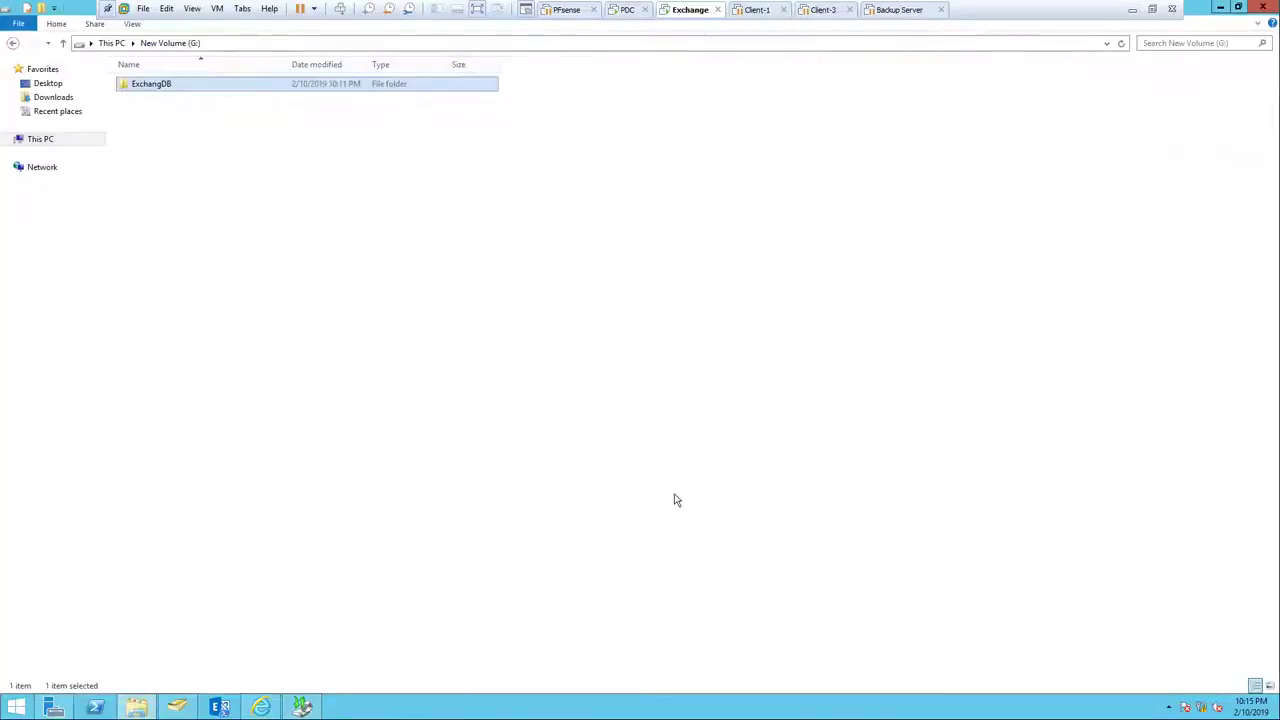
left_click(62, 43)
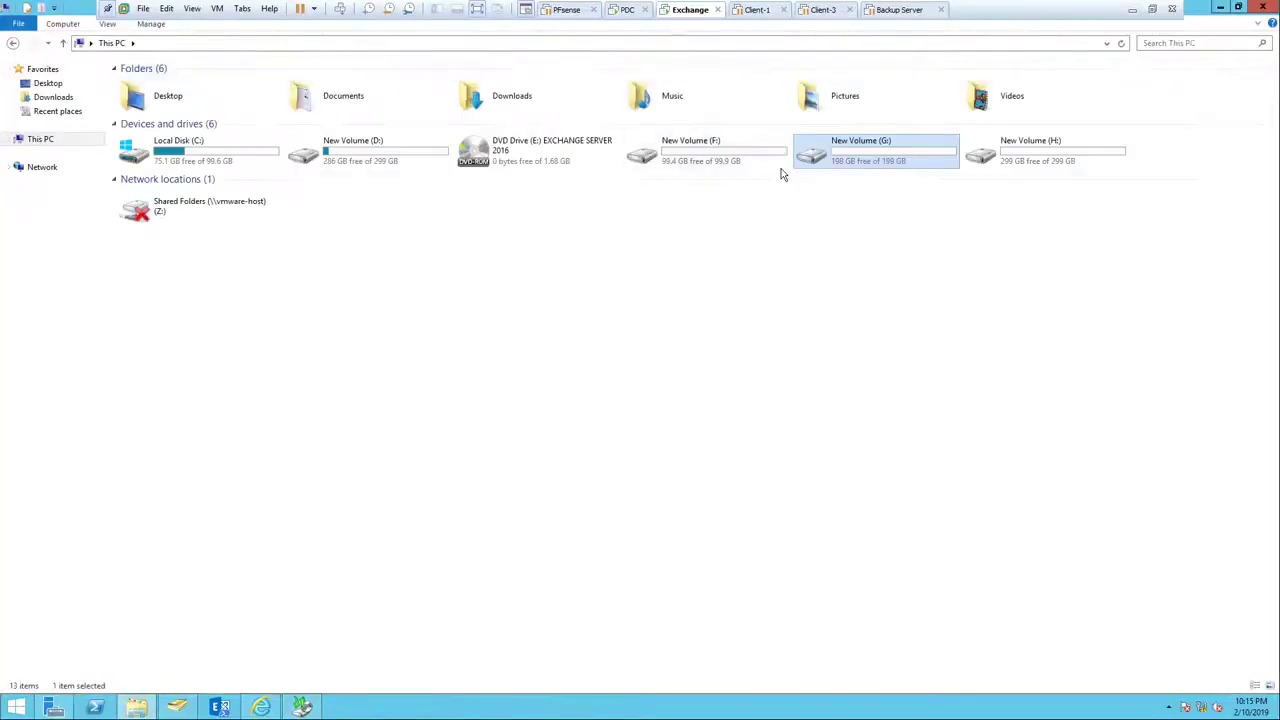
Browse the ManagerDBLogfile.log folder under F:\ExchangeLgFile.
double_click(737, 163)
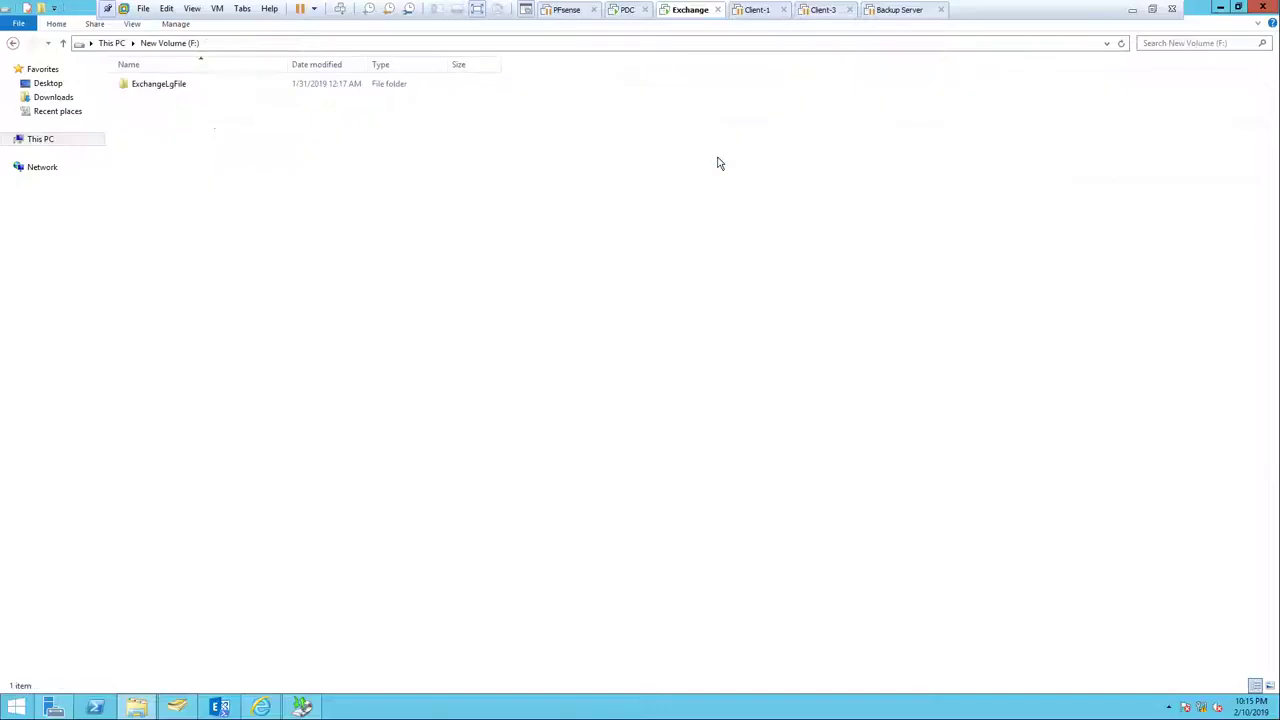
double_click(166, 90)
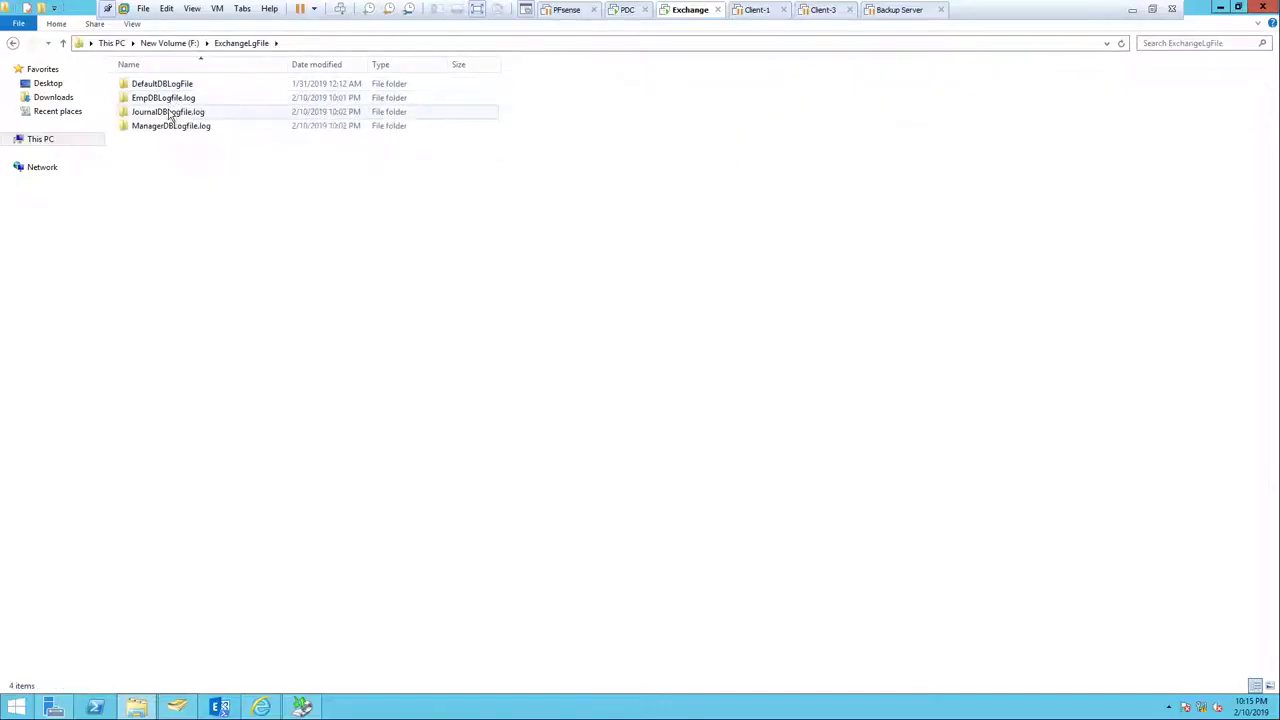
double_click(170, 125)
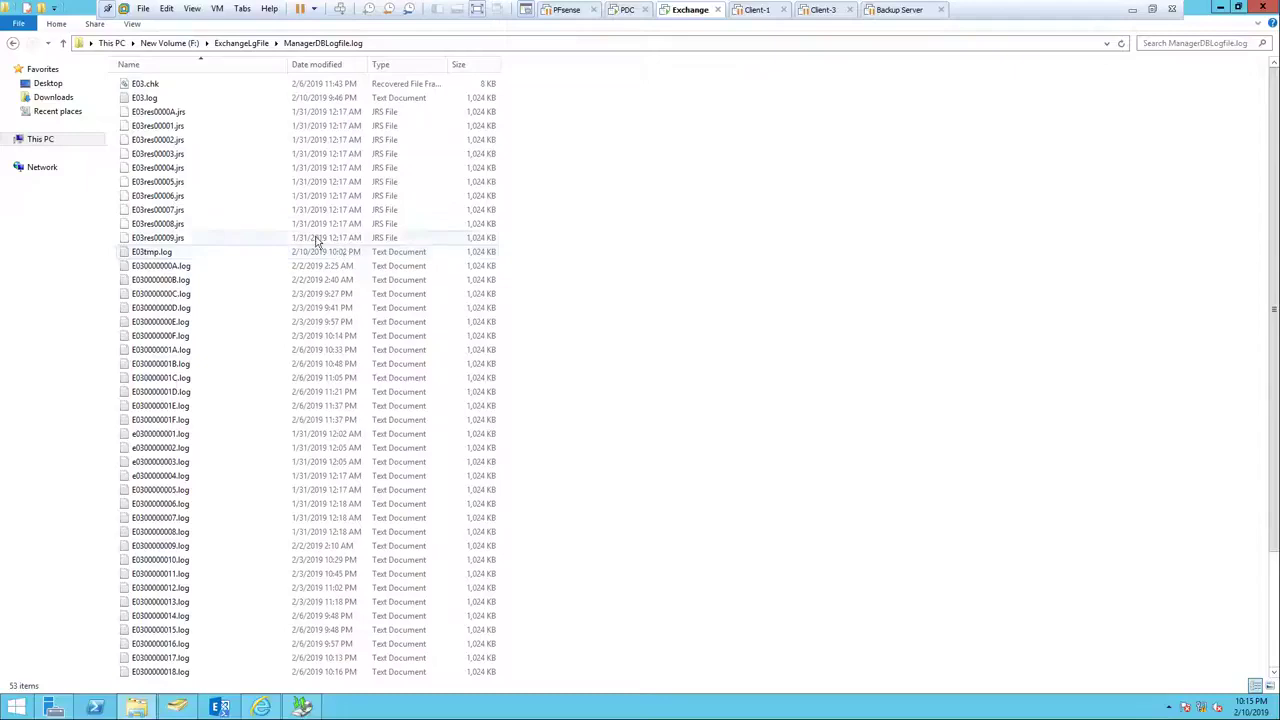
scroll(320, 244, "down", 3)
scroll(750, 400, "up", 4)
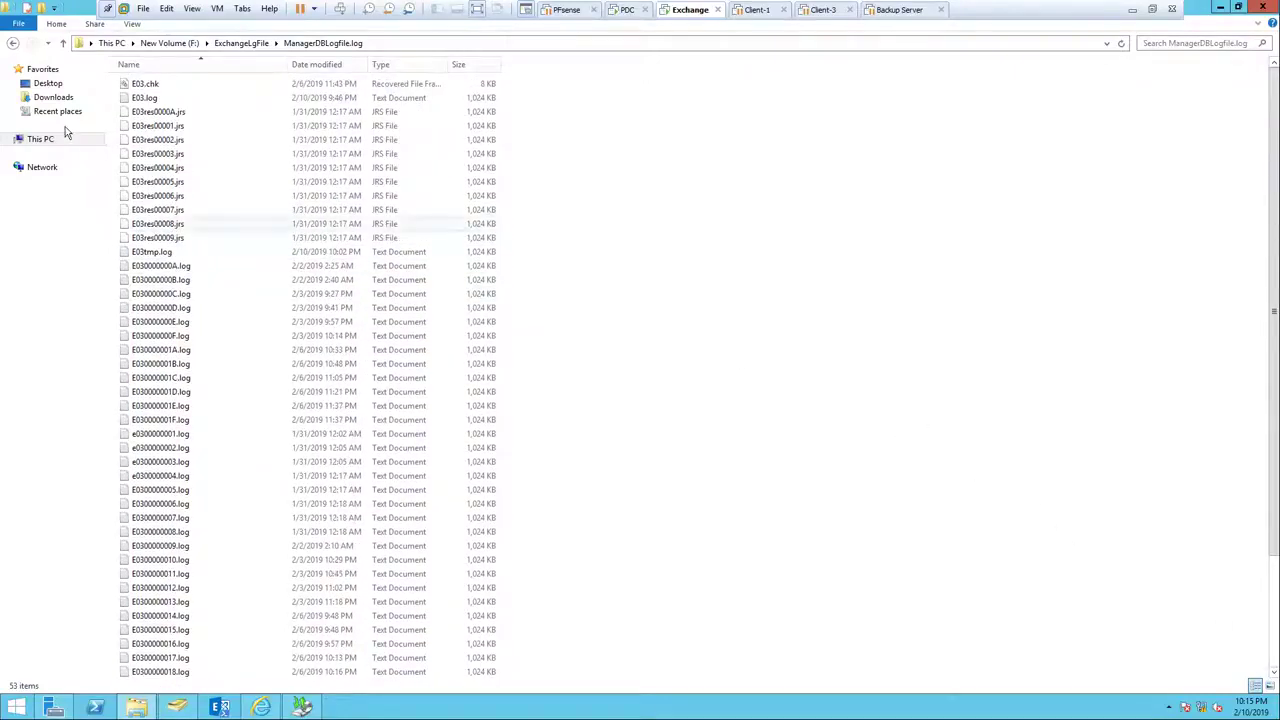
View the EmpDBLogfile.log folder in Details view, then return to This PC and Windows Server Backup.
left_click(62, 43)
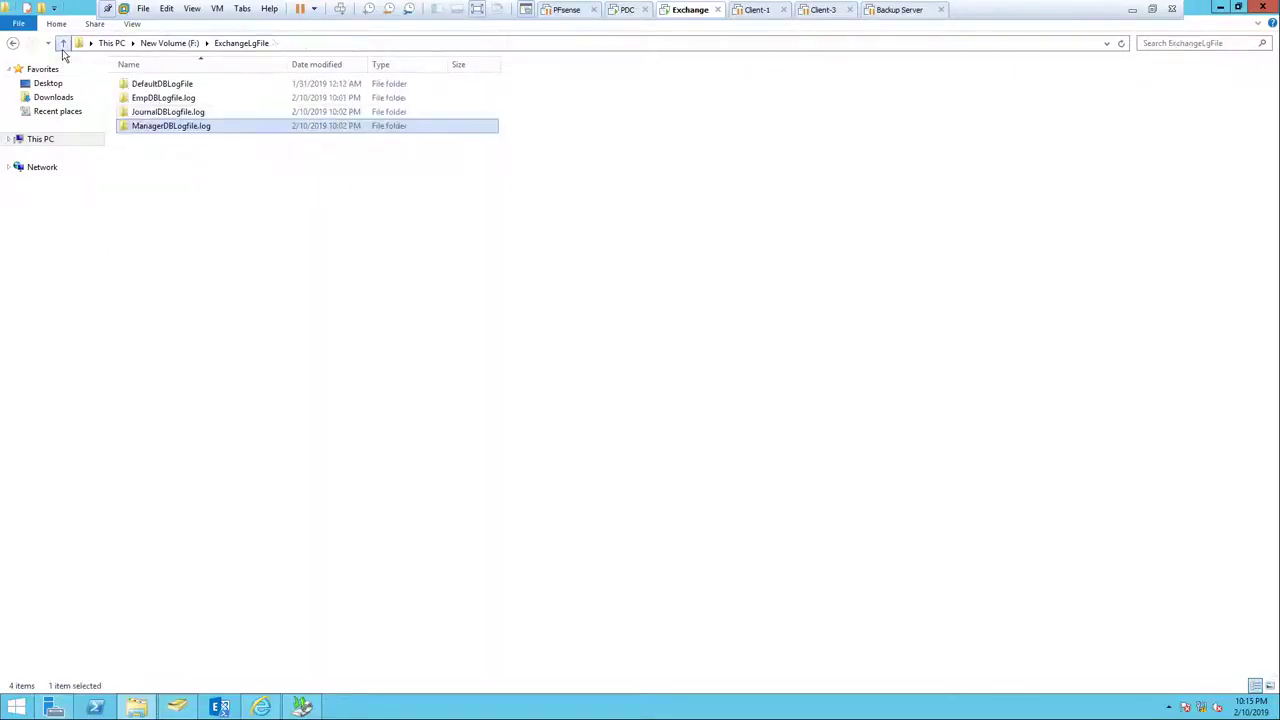
double_click(155, 98)
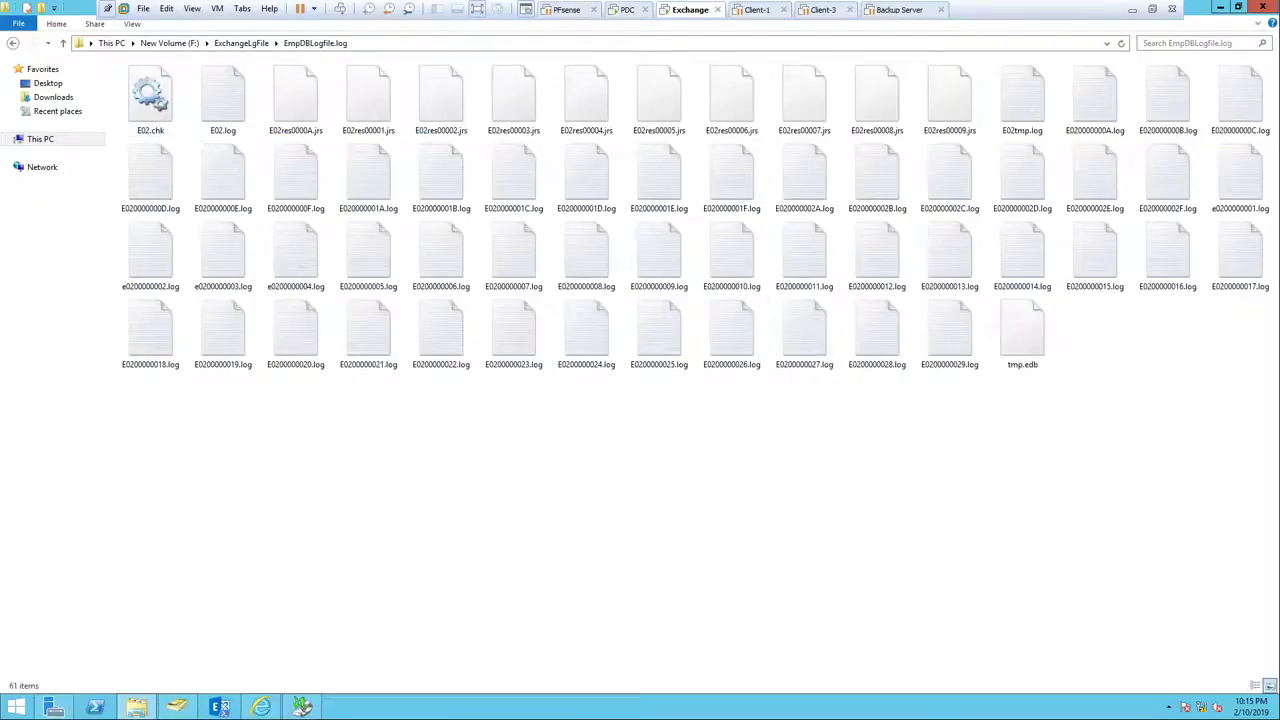
left_click(1255, 686)
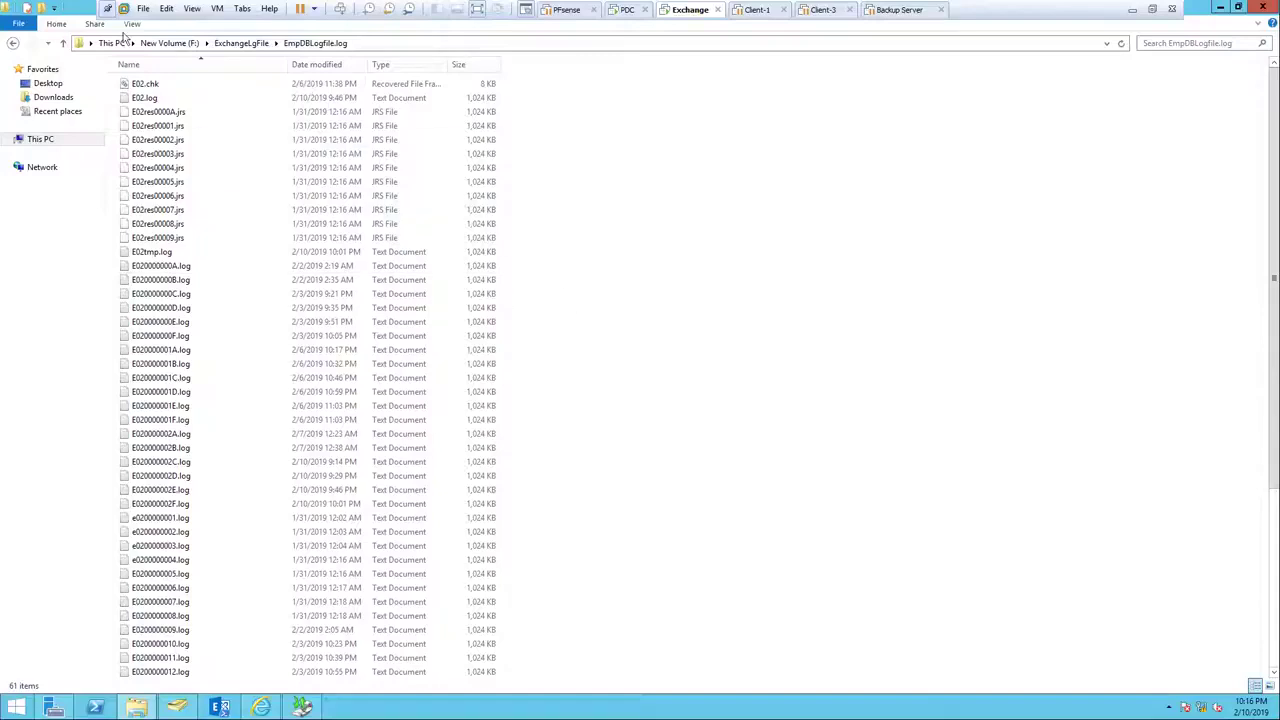
left_click(62, 43)
left_click(62, 43)
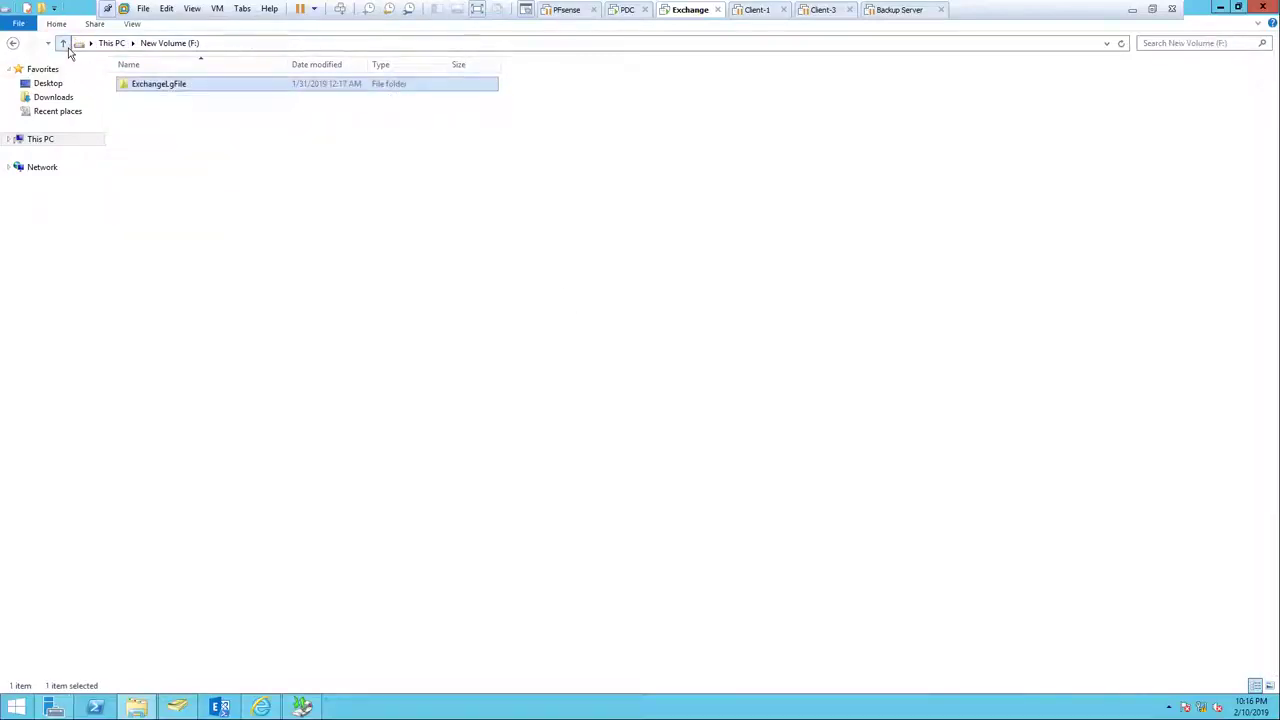
left_click(66, 45)
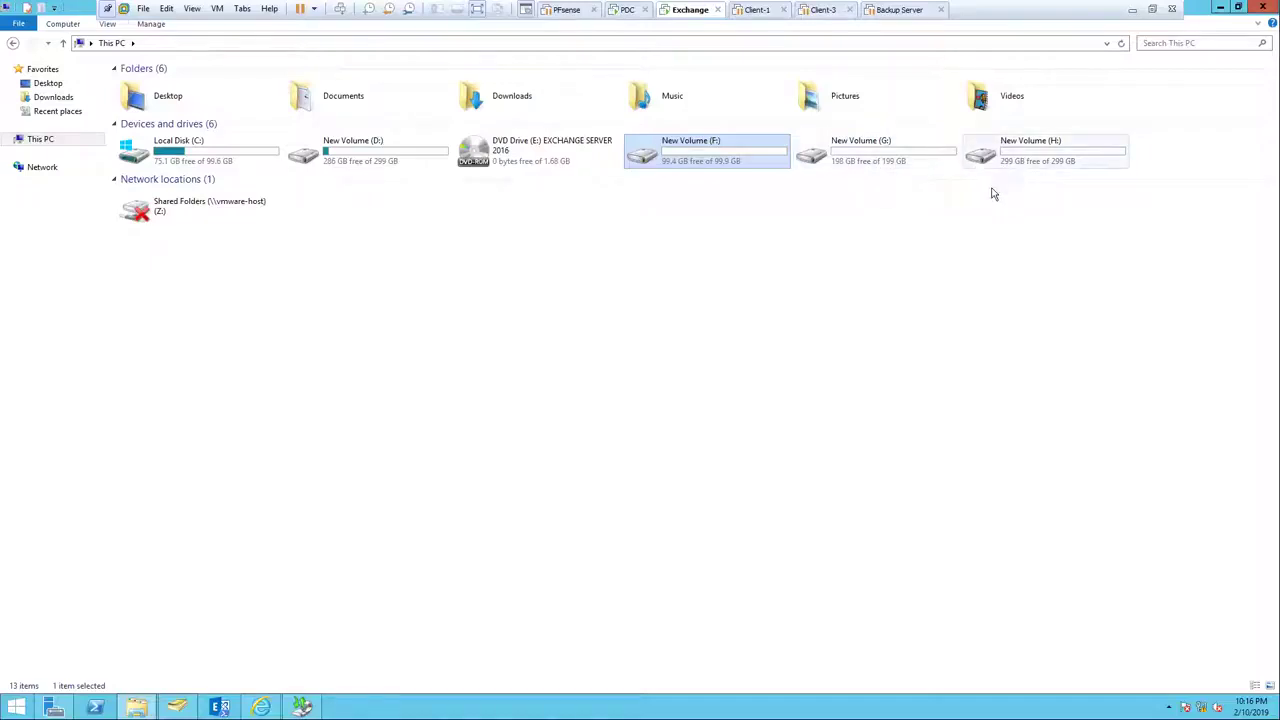
left_click(302, 707)
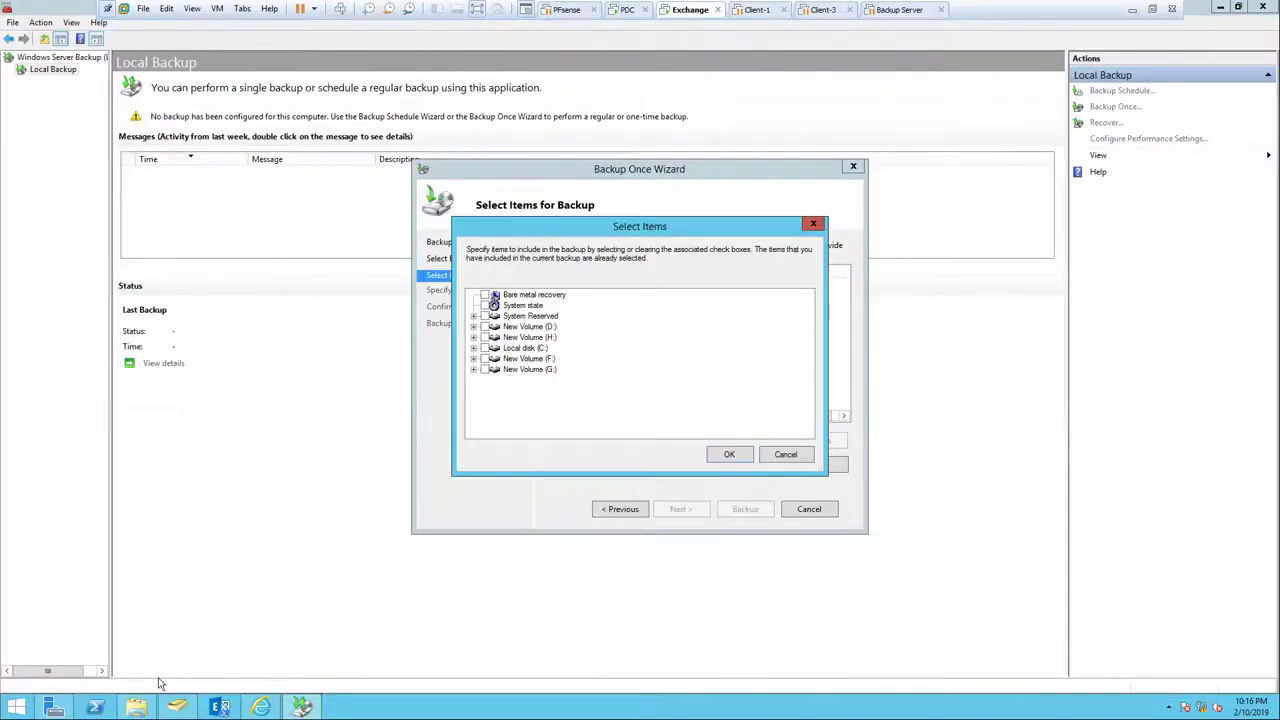
Rename drive F: to LogFile in File Explorer.
left_click(136, 707)
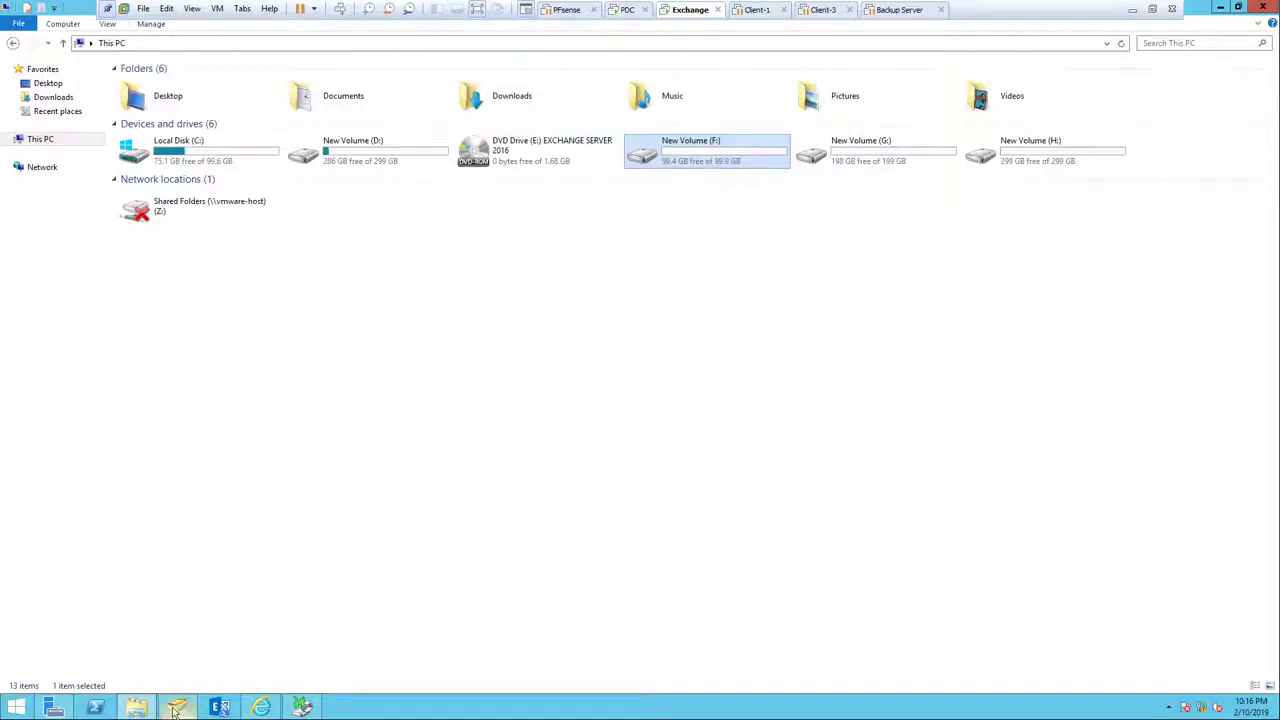
right_click(675, 142)
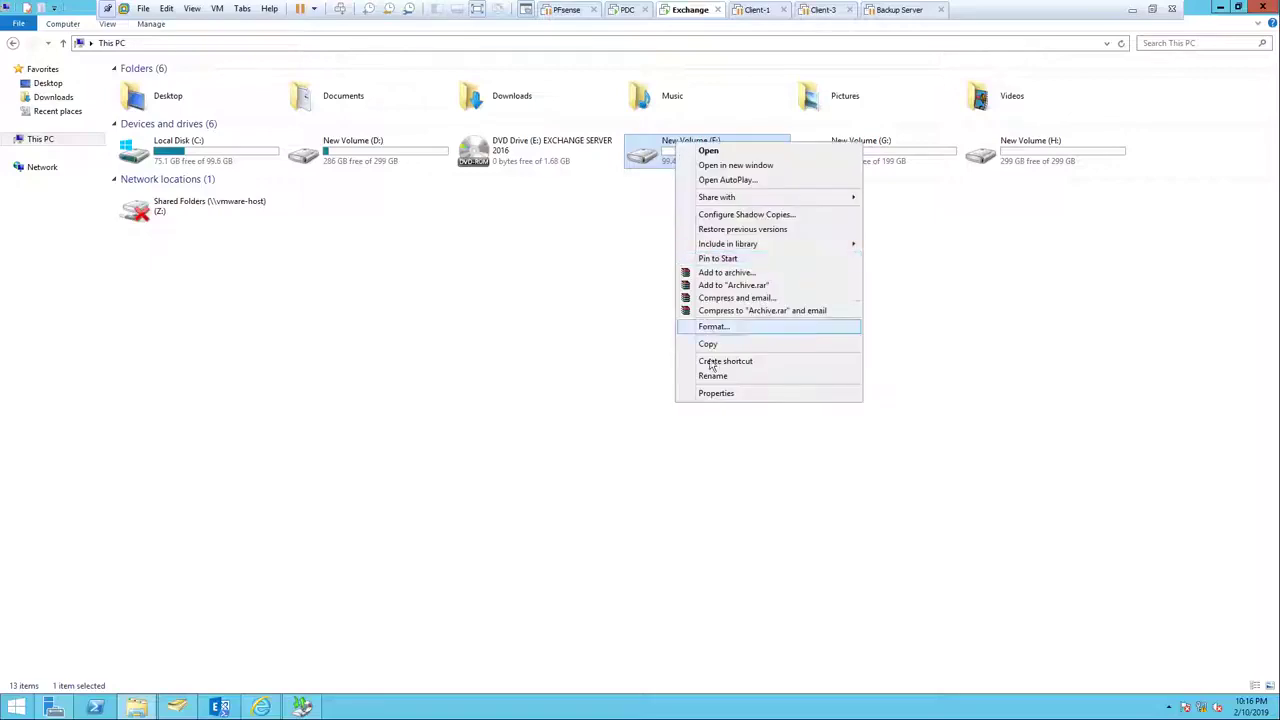
left_click(712, 376)
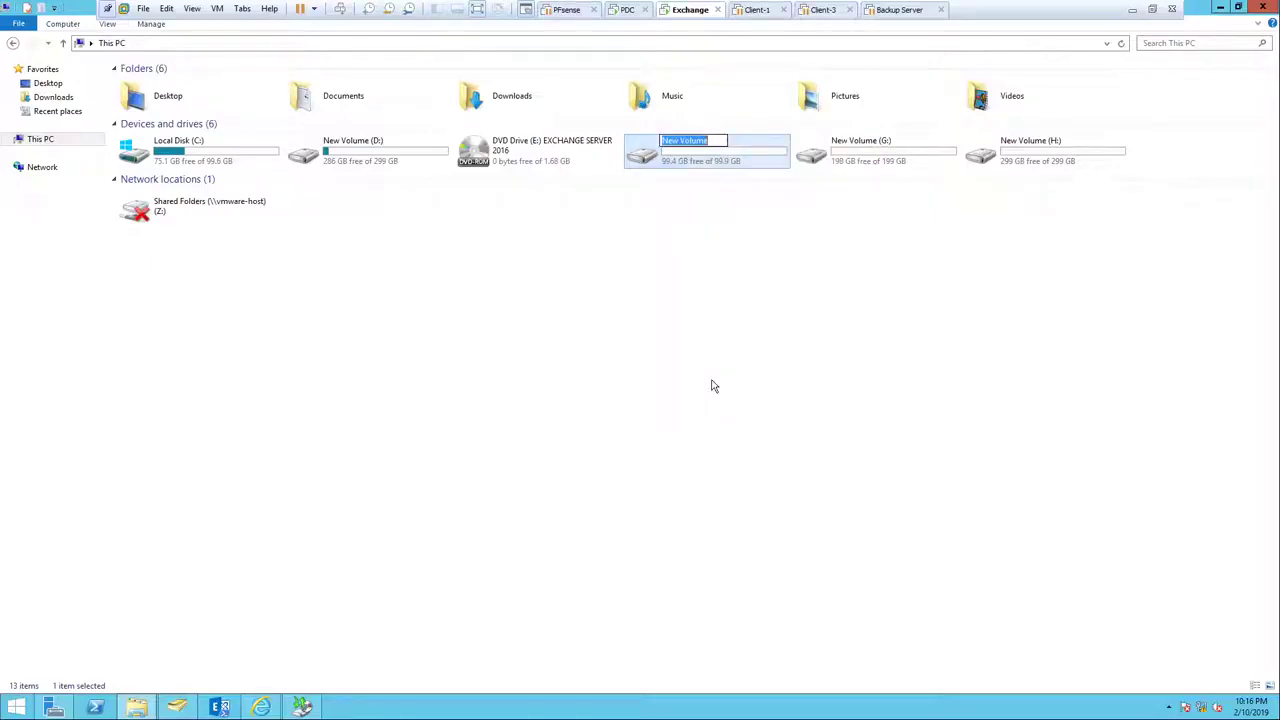
type("LogFile")
left_click(797, 188)
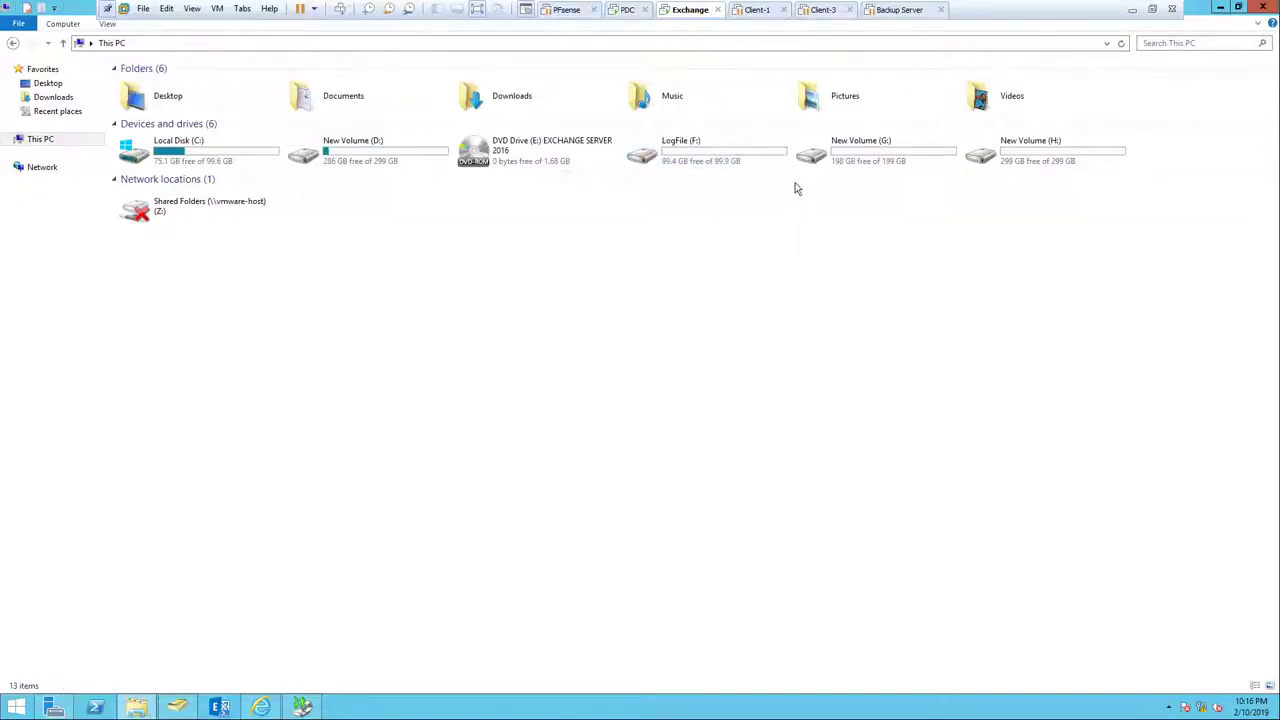
Rename drive G: to DB and return to Windows Server Backup.
right_click(831, 142)
left_click(862, 357)
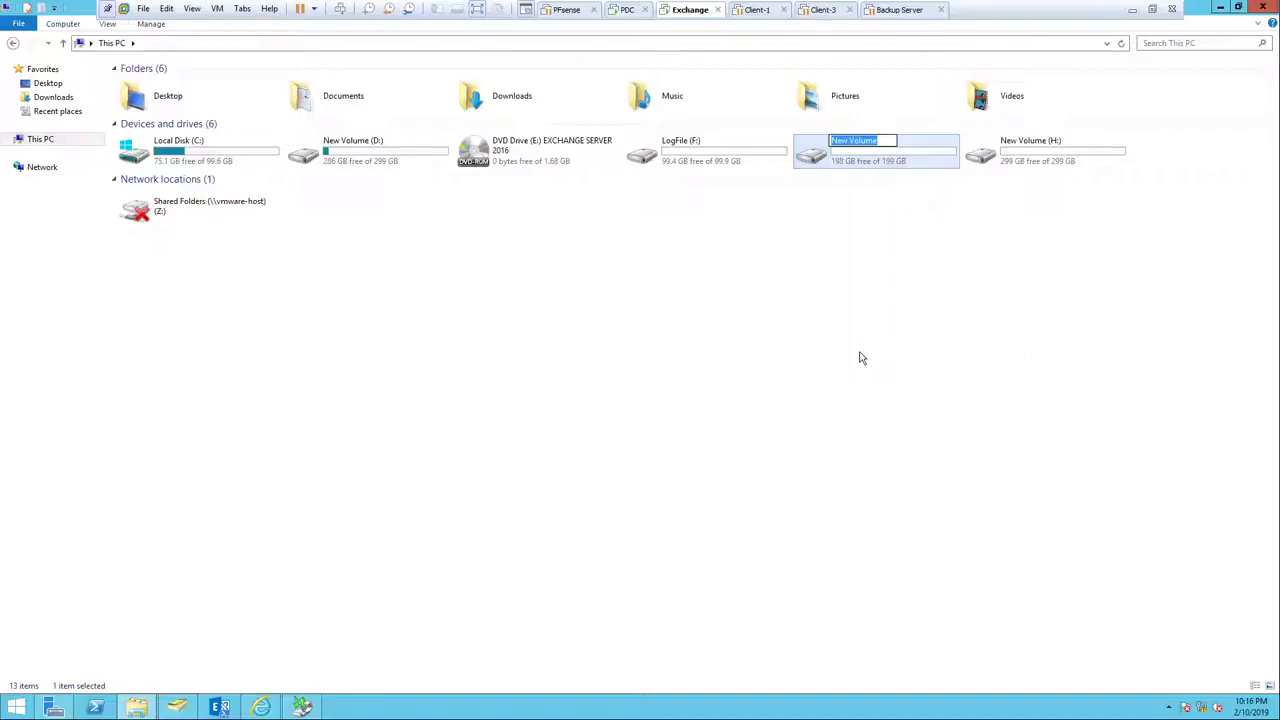
type("DB")
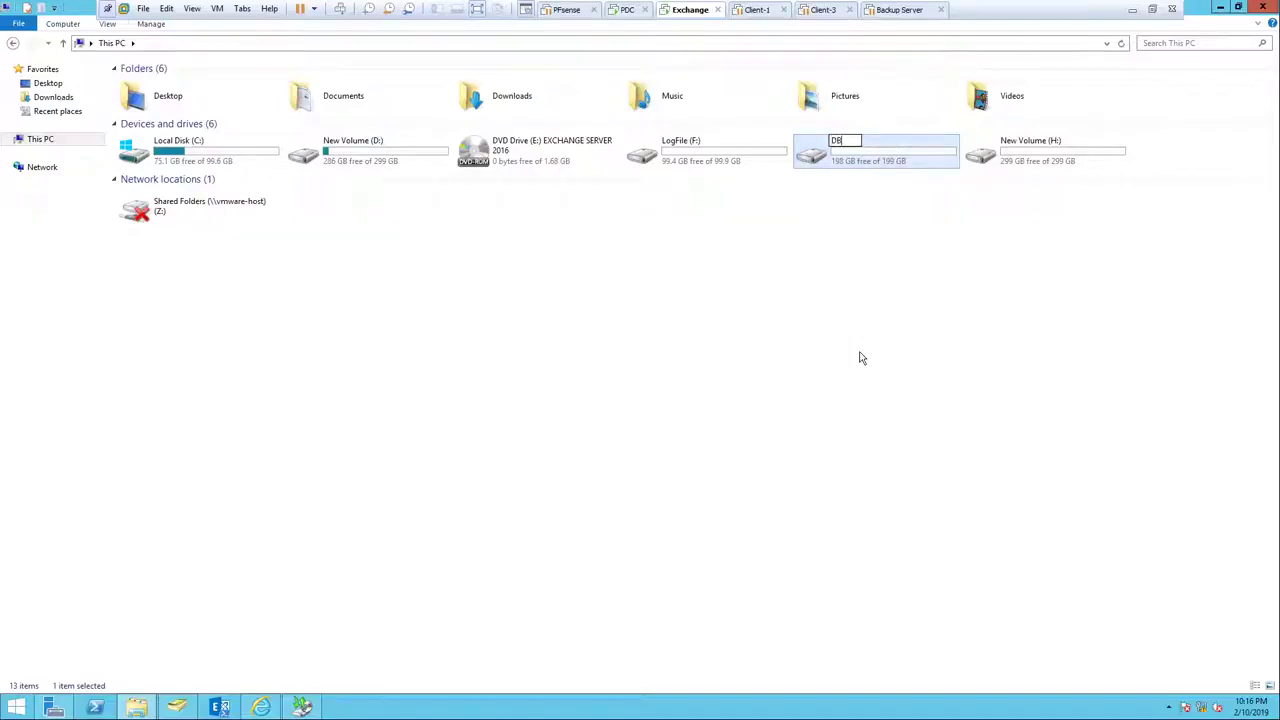
left_click(874, 354)
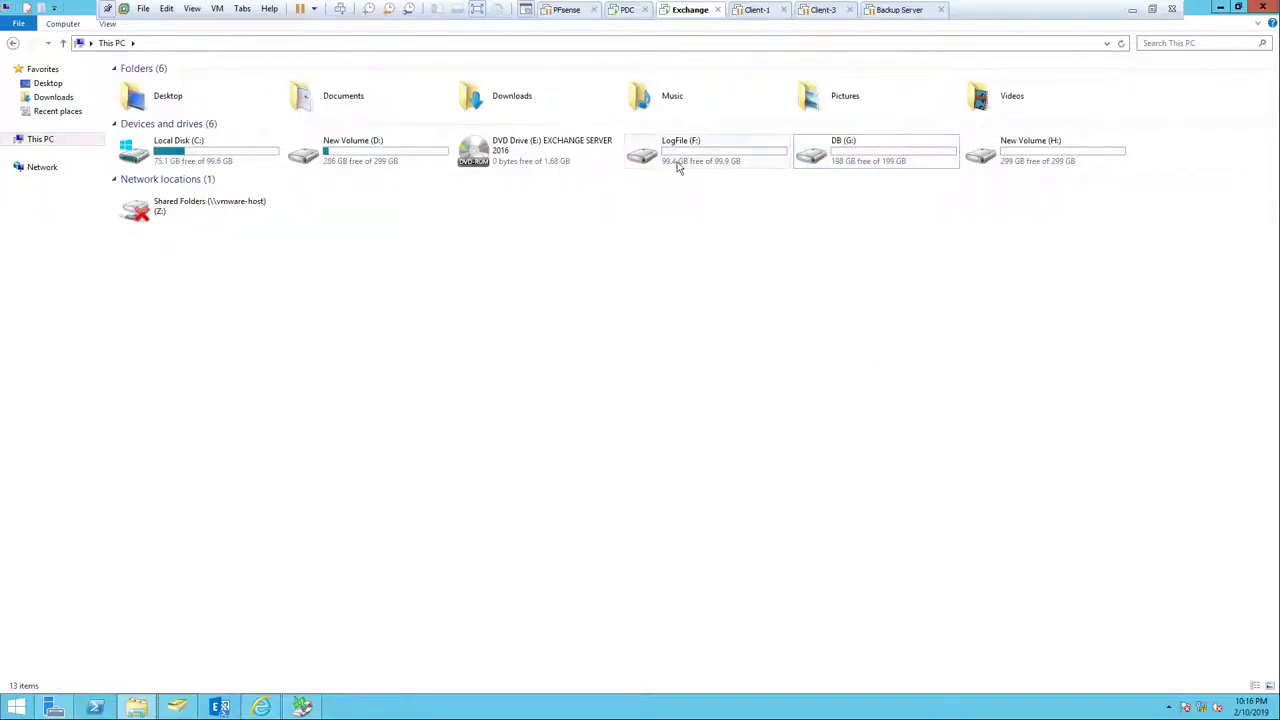
left_click(302, 707)
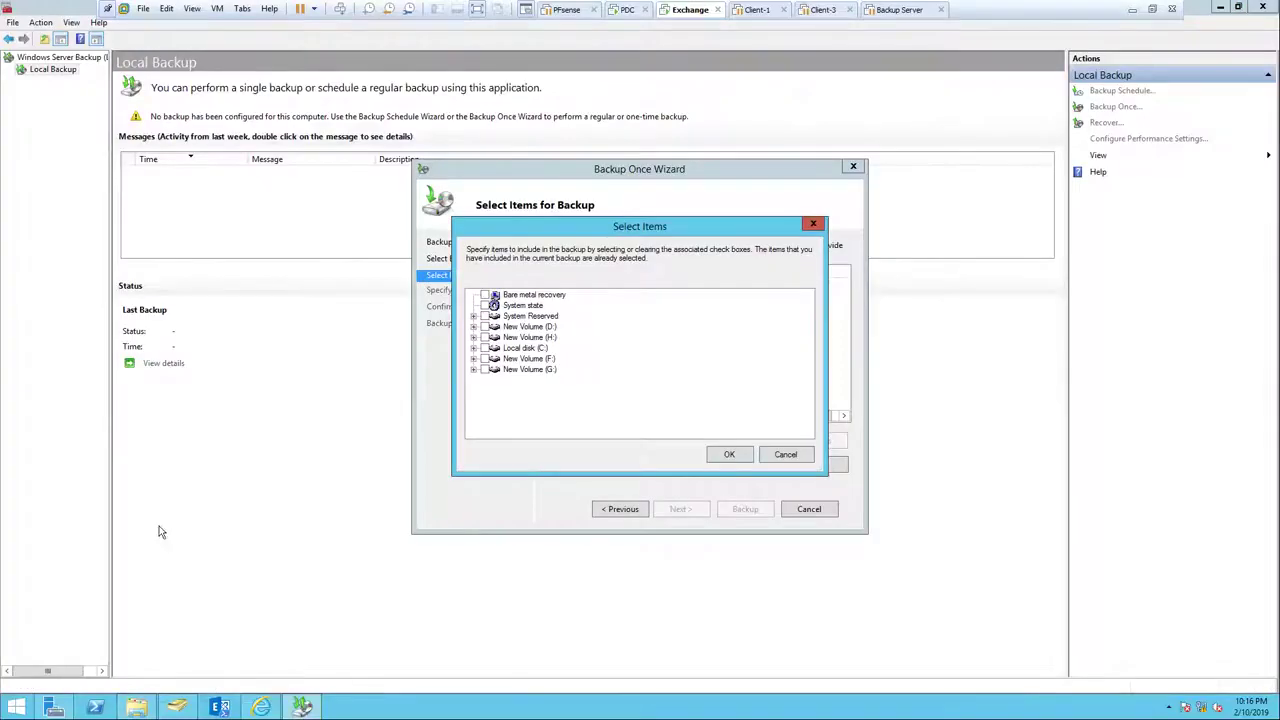
Reselect the backup items as the F:\ExchangeLgFile and G:\ExchangeDB folders.
left_click(779, 453)
left_click(723, 440)
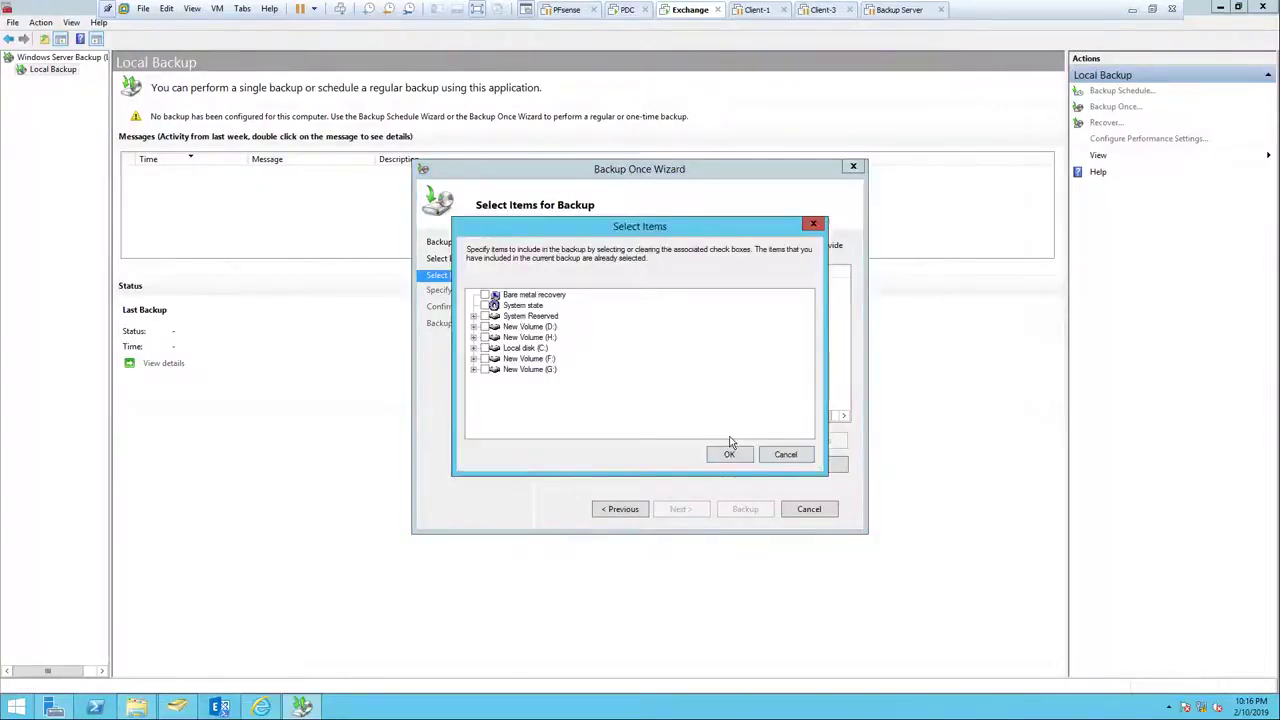
left_click(474, 358)
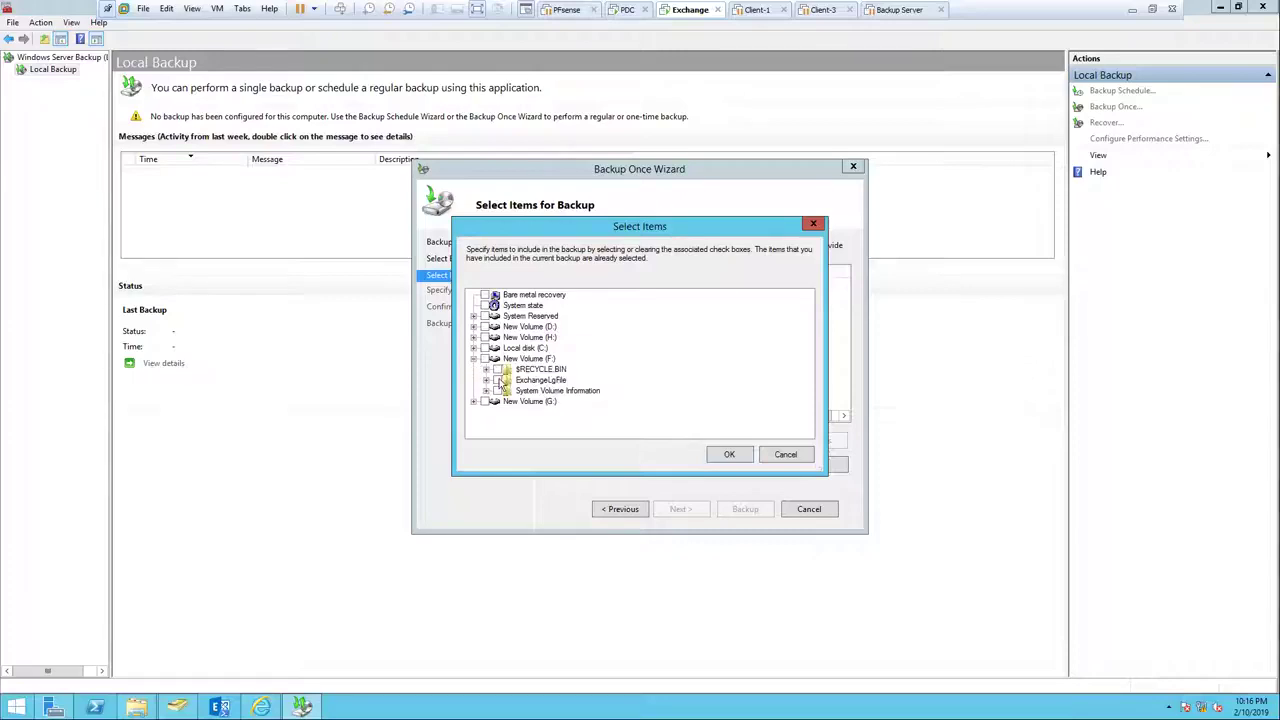
left_click(474, 401)
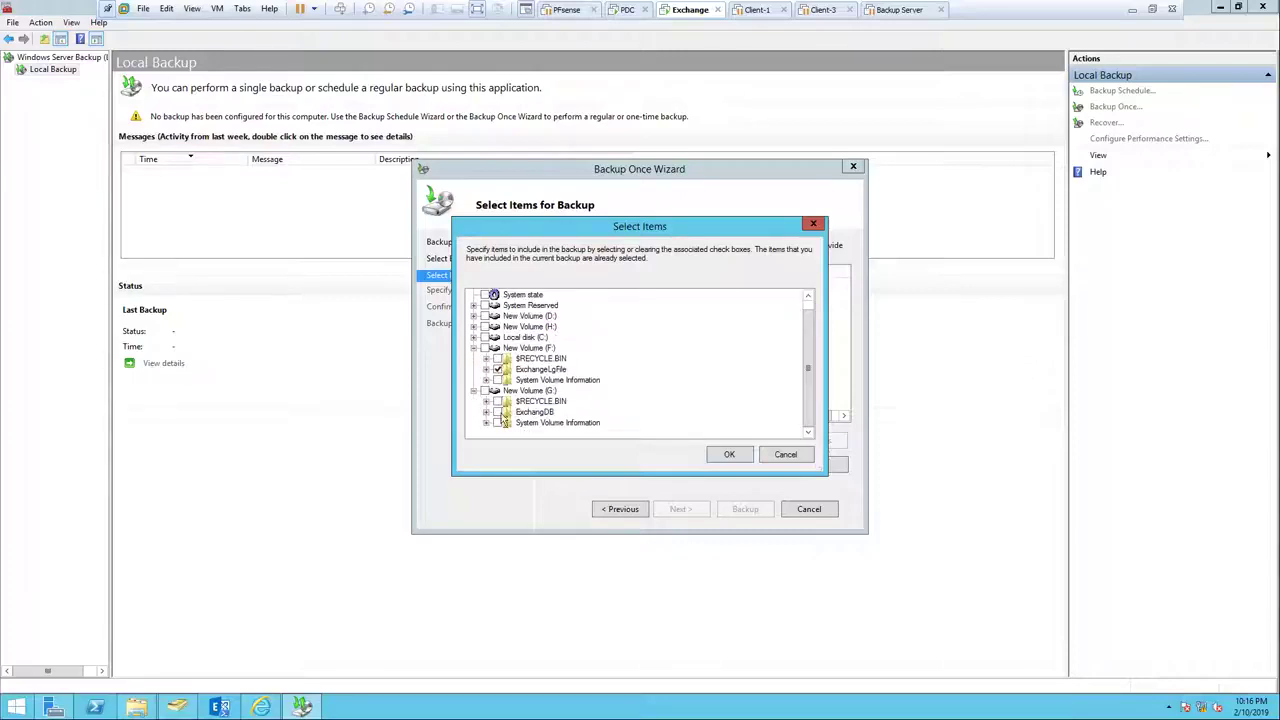
left_click(498, 412)
left_click(727, 454)
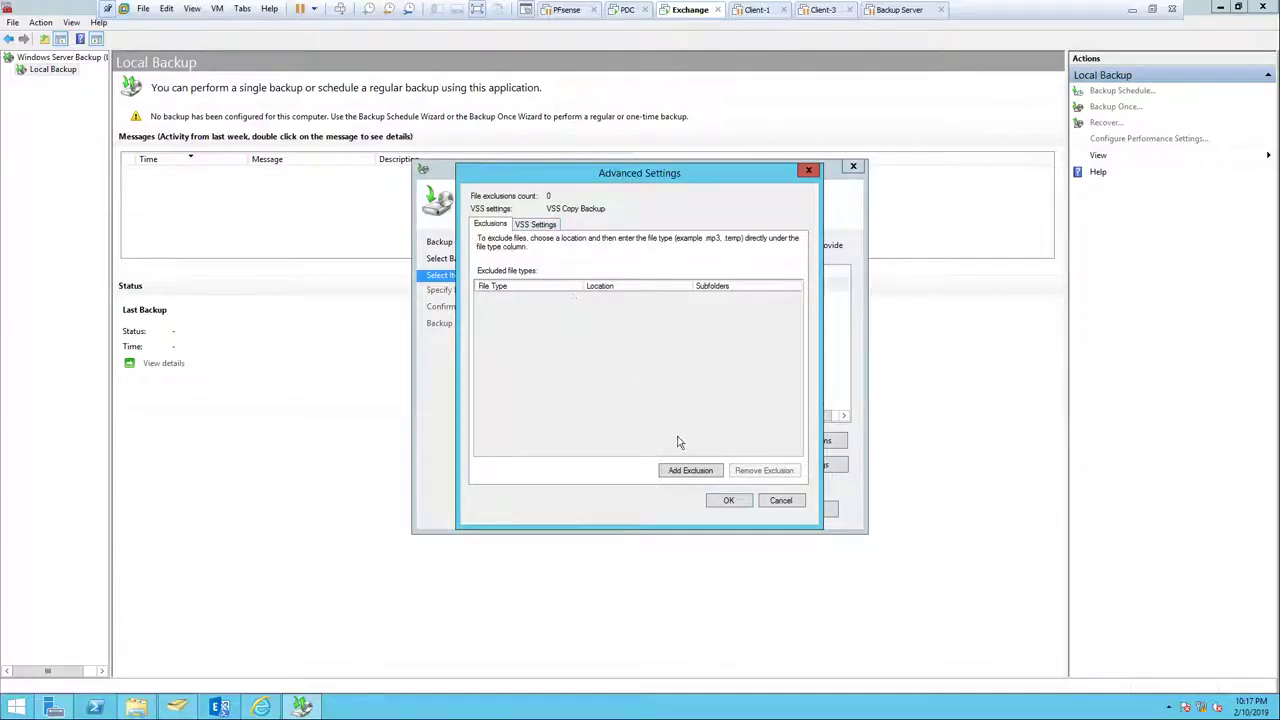
left_click(675, 471)
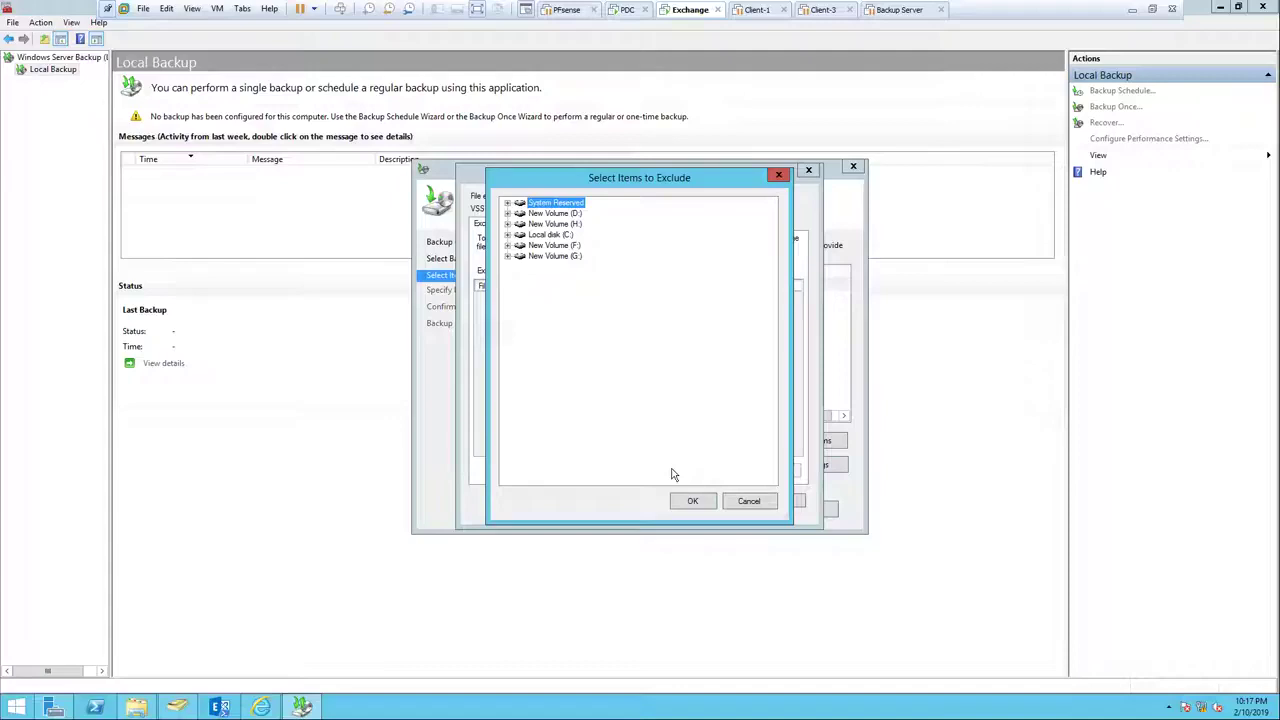
left_click(507, 235)
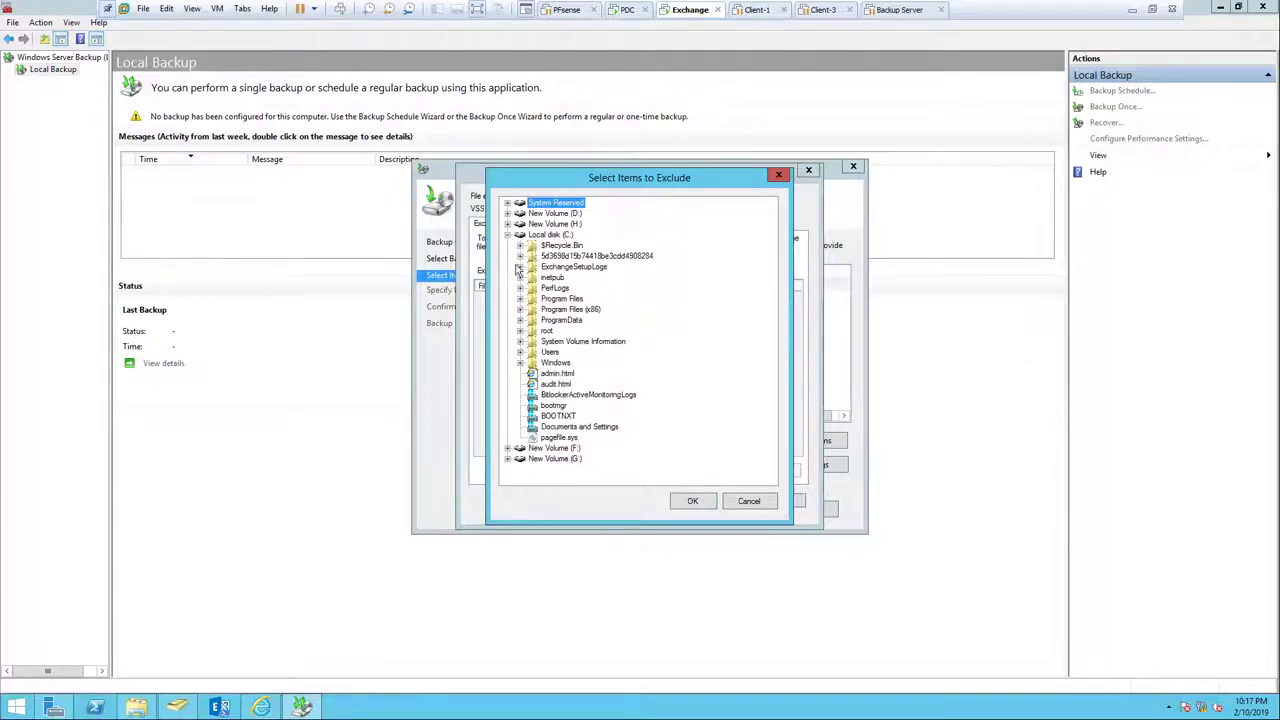
left_click(507, 234)
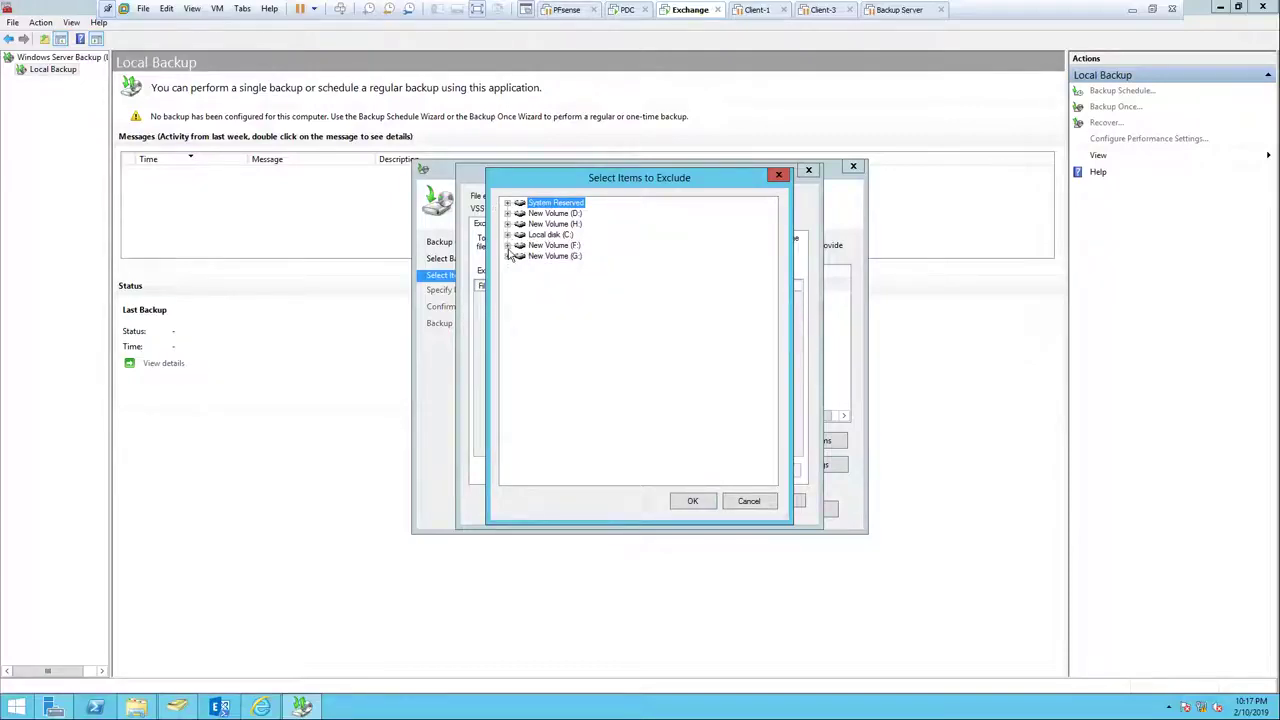
left_click(507, 245)
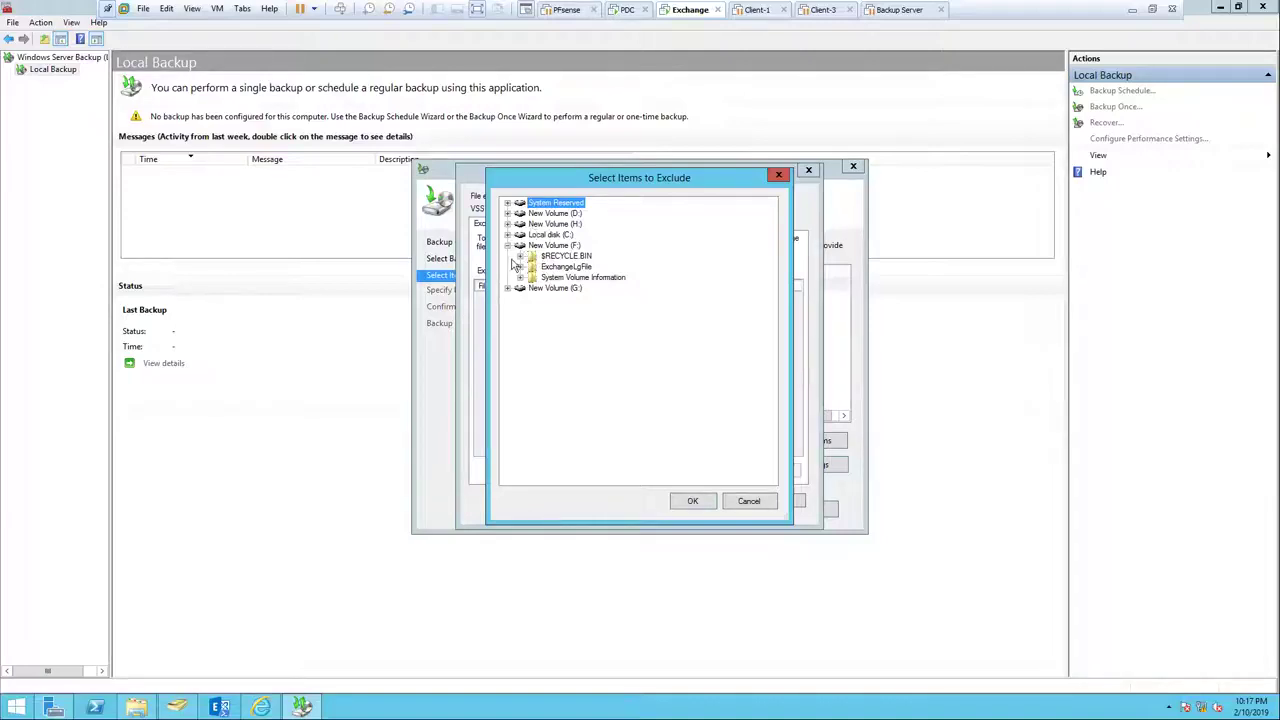
left_click(520, 267)
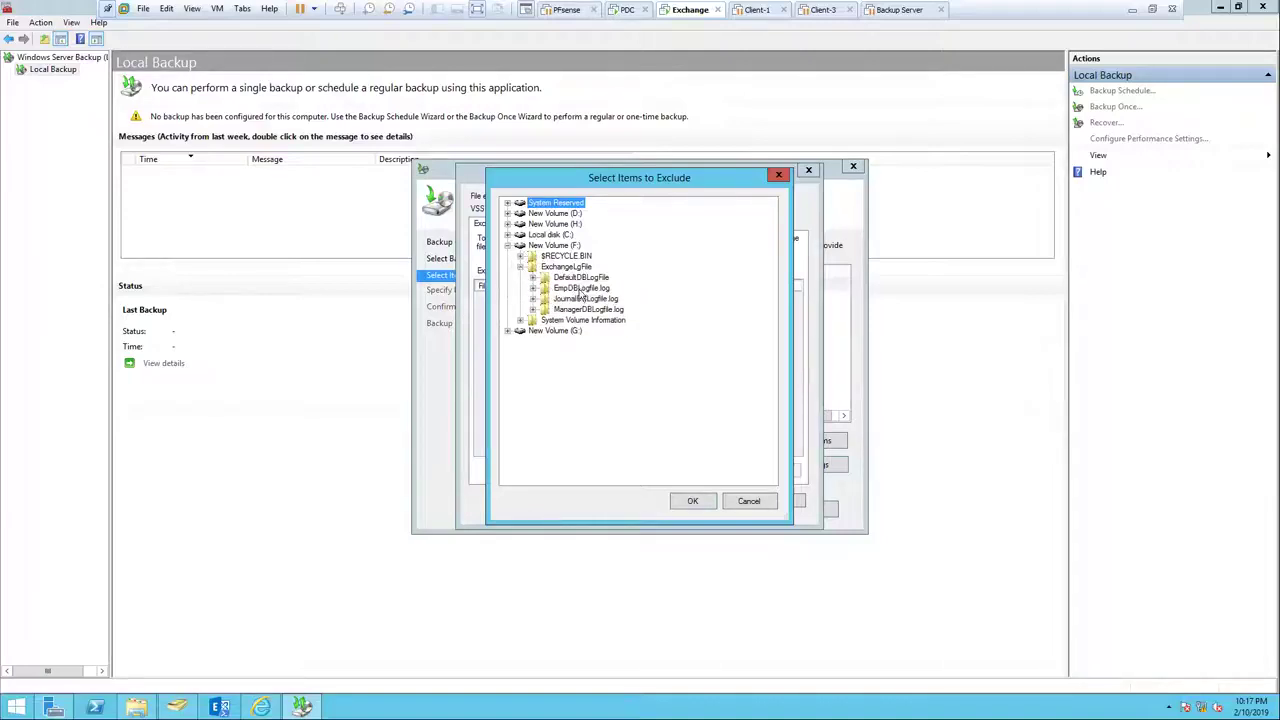
left_click(580, 289)
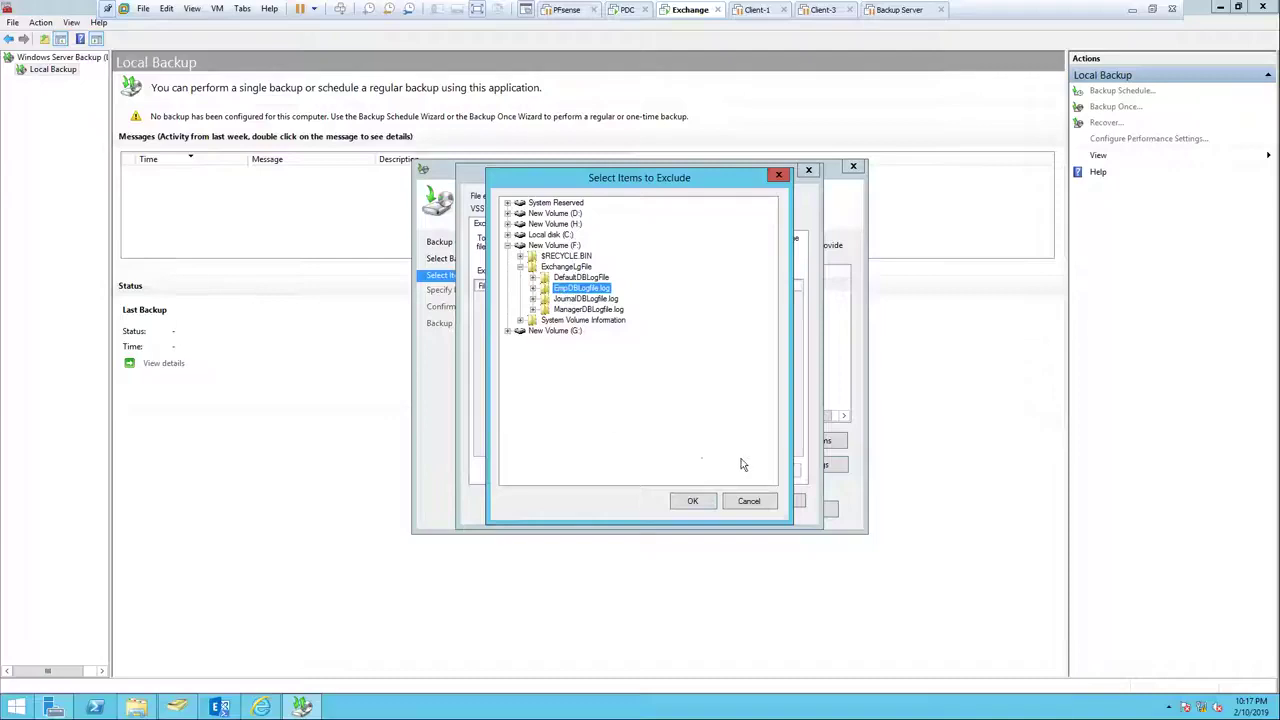
left_click(749, 500)
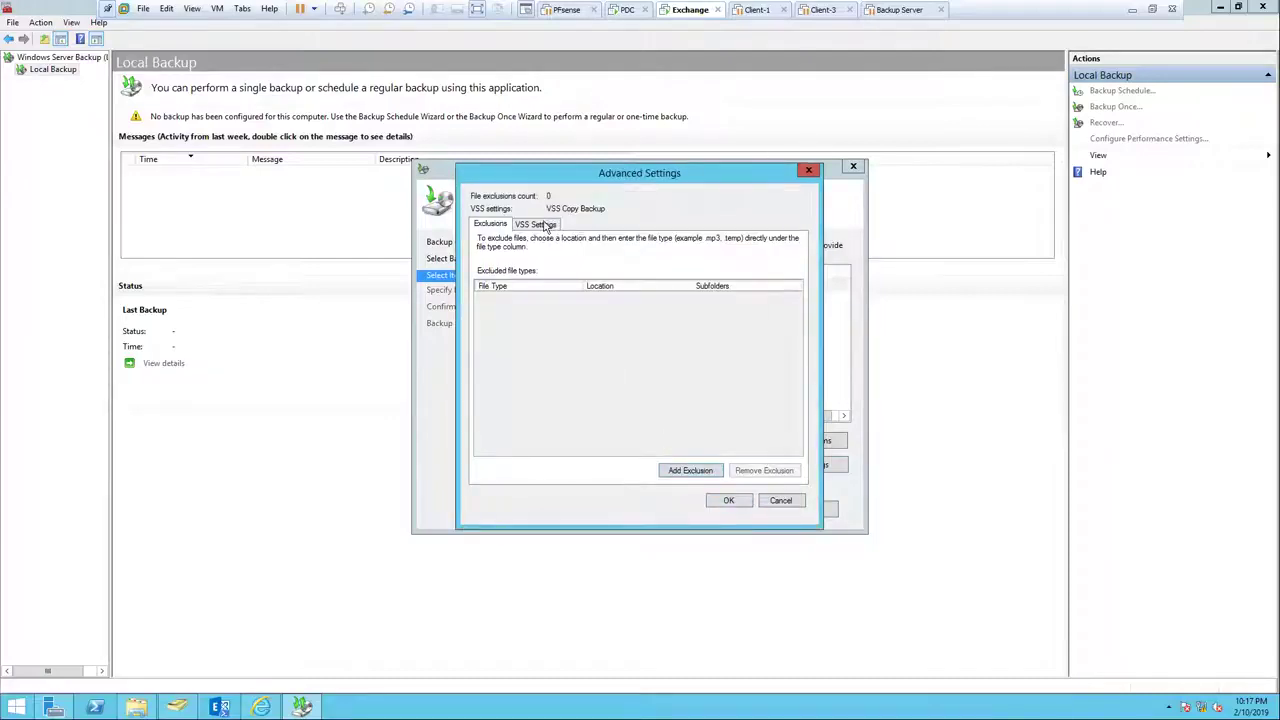
left_click(540, 225)
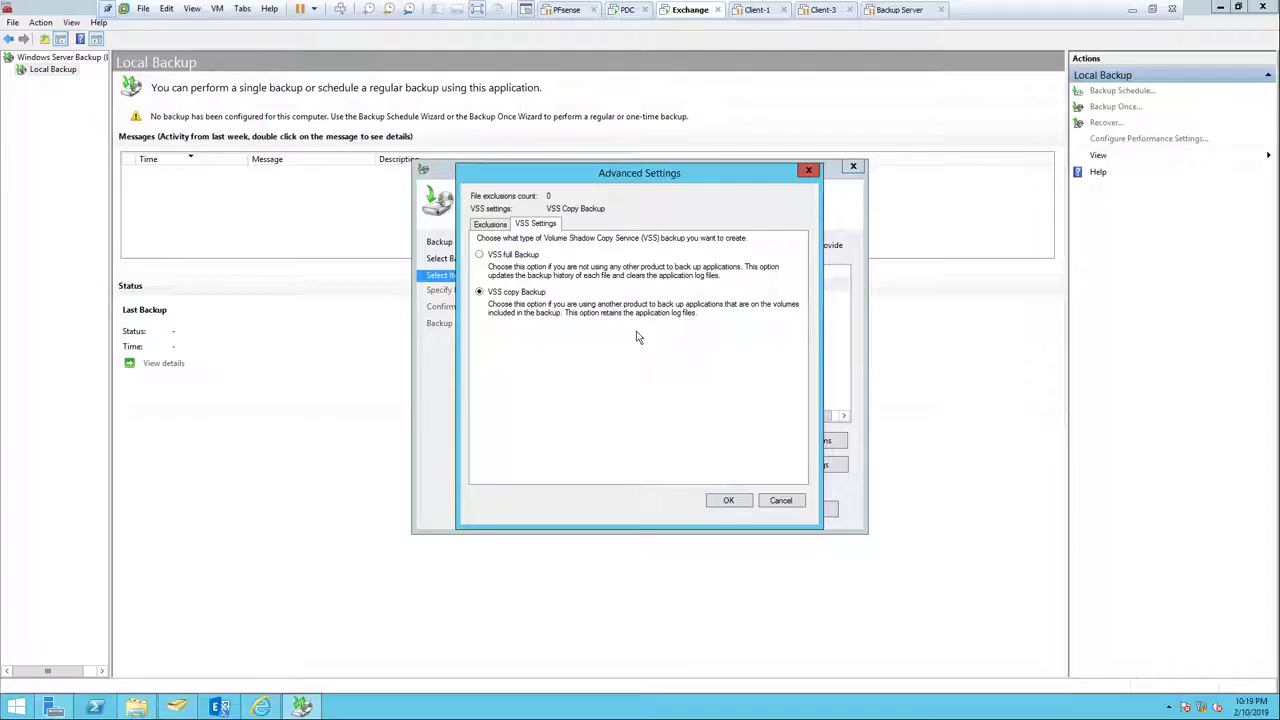
Choose VSS full Backup and apply the advanced settings.
left_click(530, 256)
left_click(742, 505)
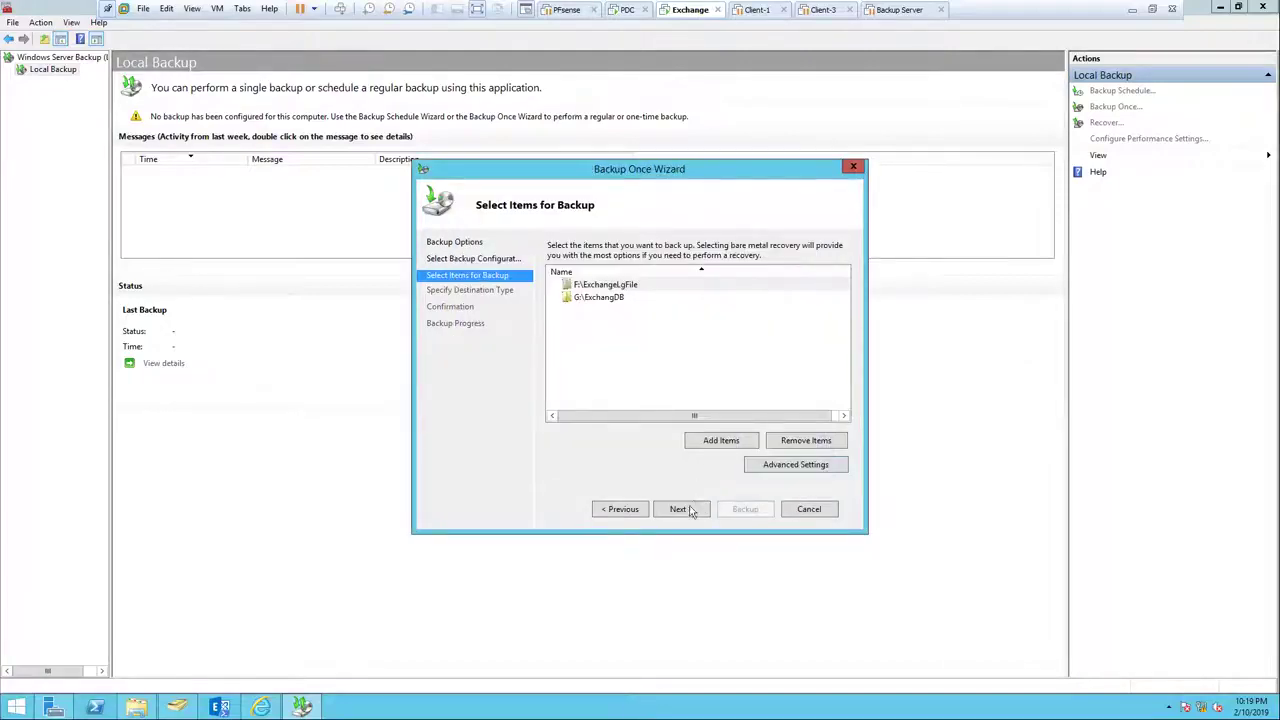
Advance to Specify Destination Type and keep Local drives selected, then view File Explorer.
left_click(681, 509)
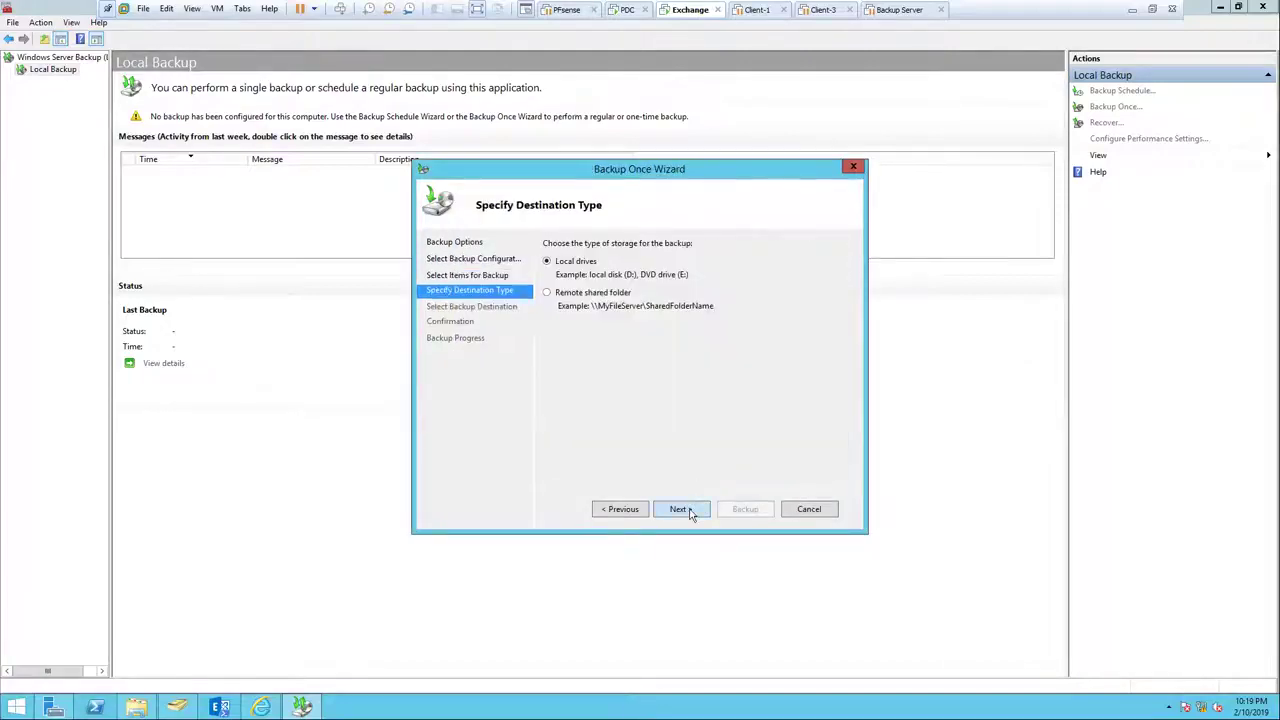
left_click(580, 294)
left_click(578, 262)
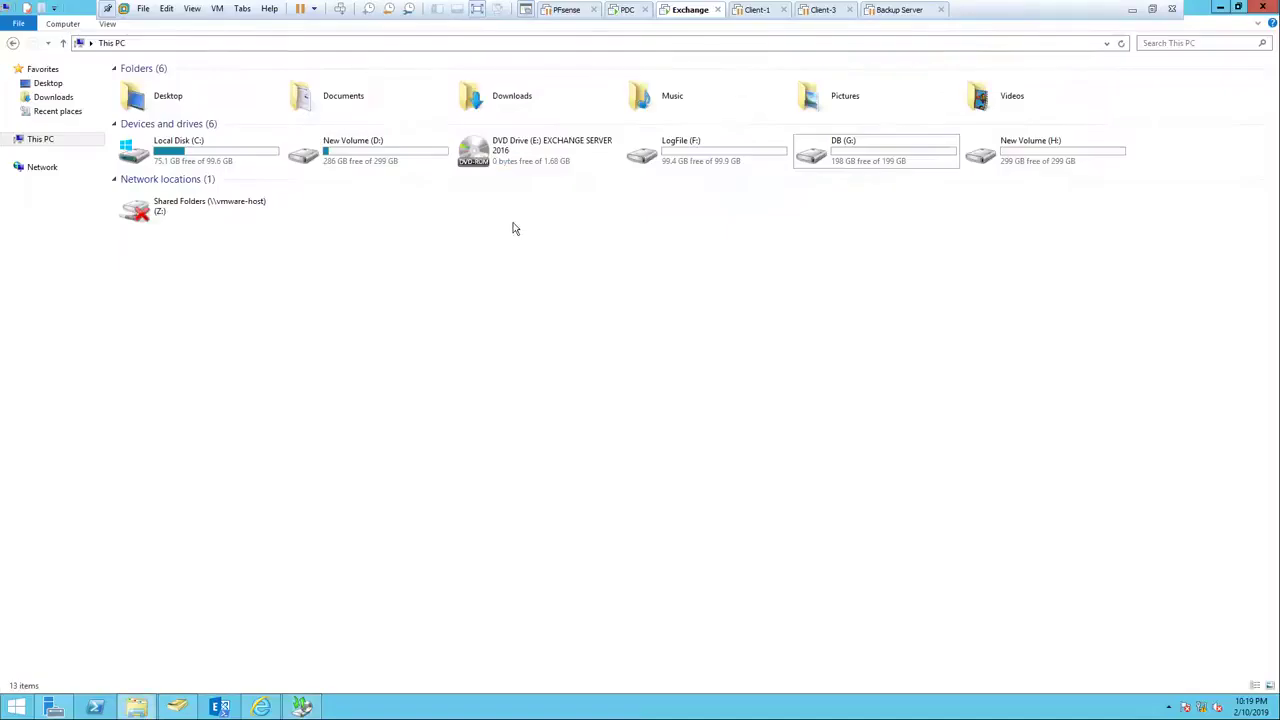
left_click(136, 707)
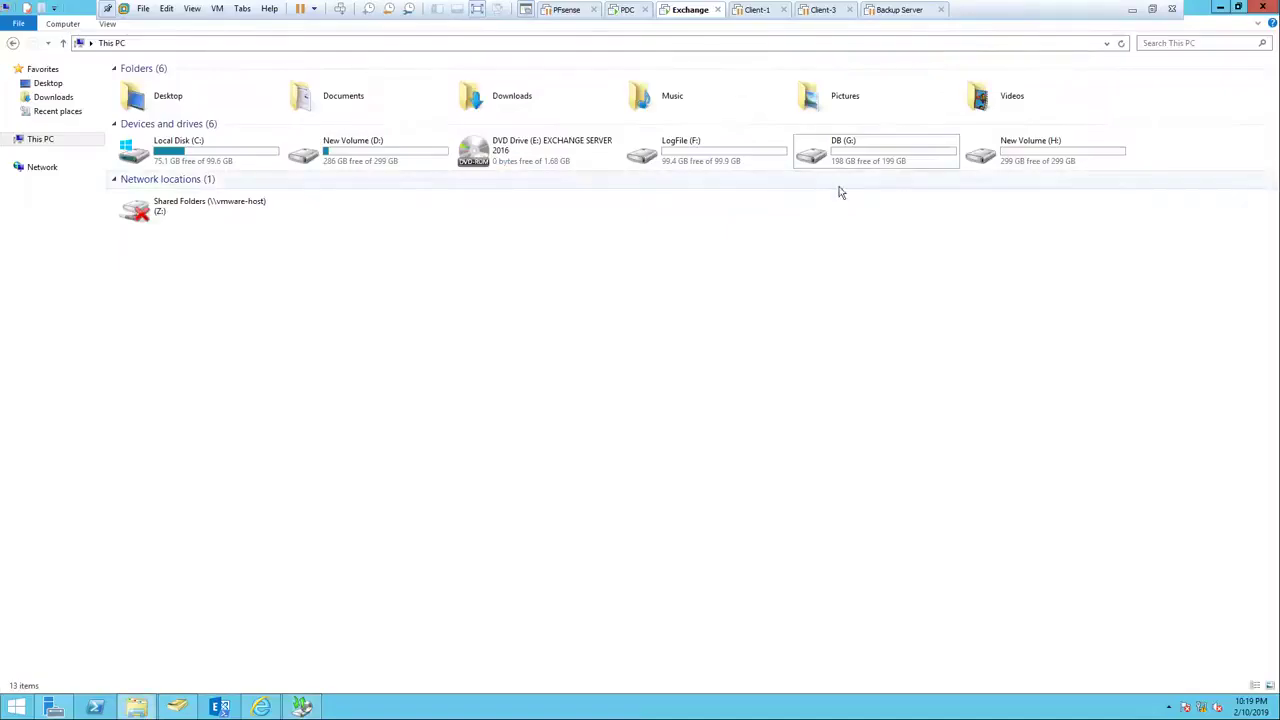
Turn off Share this folder for ExchangDB on DB (G:) and return to the wizard.
double_click(897, 167)
right_click(129, 85)
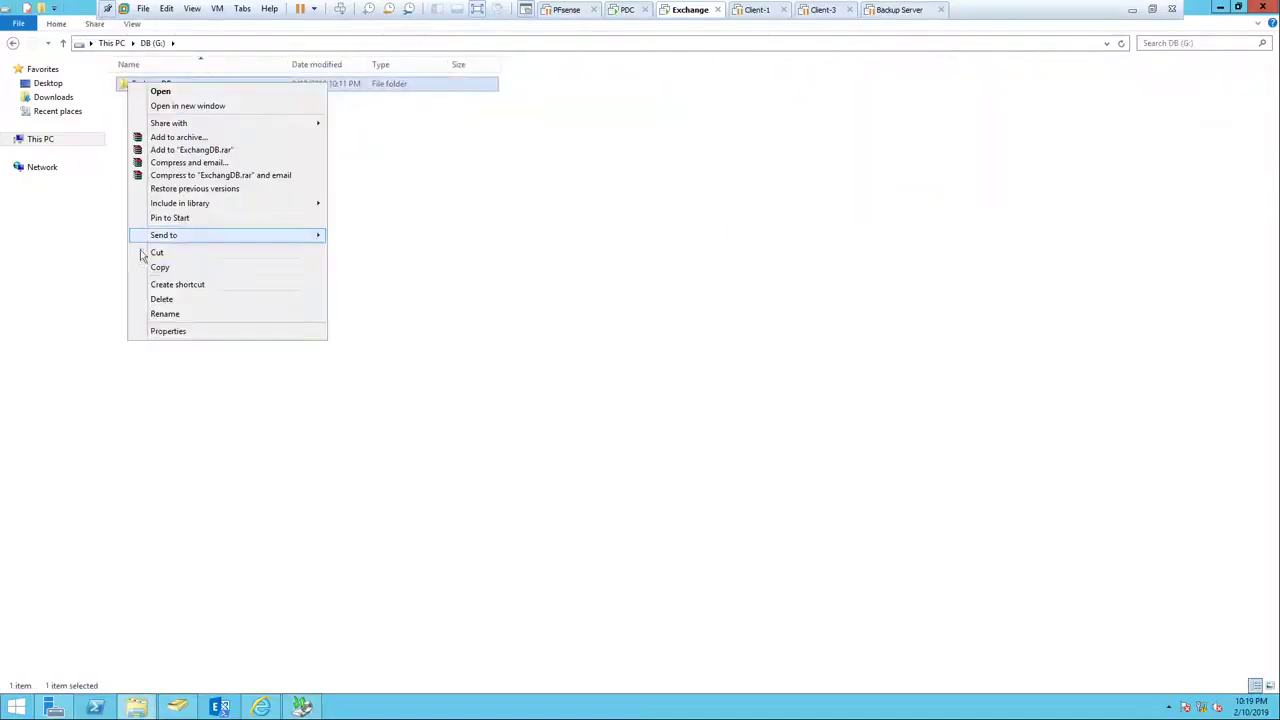
left_click(160, 331)
left_click(190, 115)
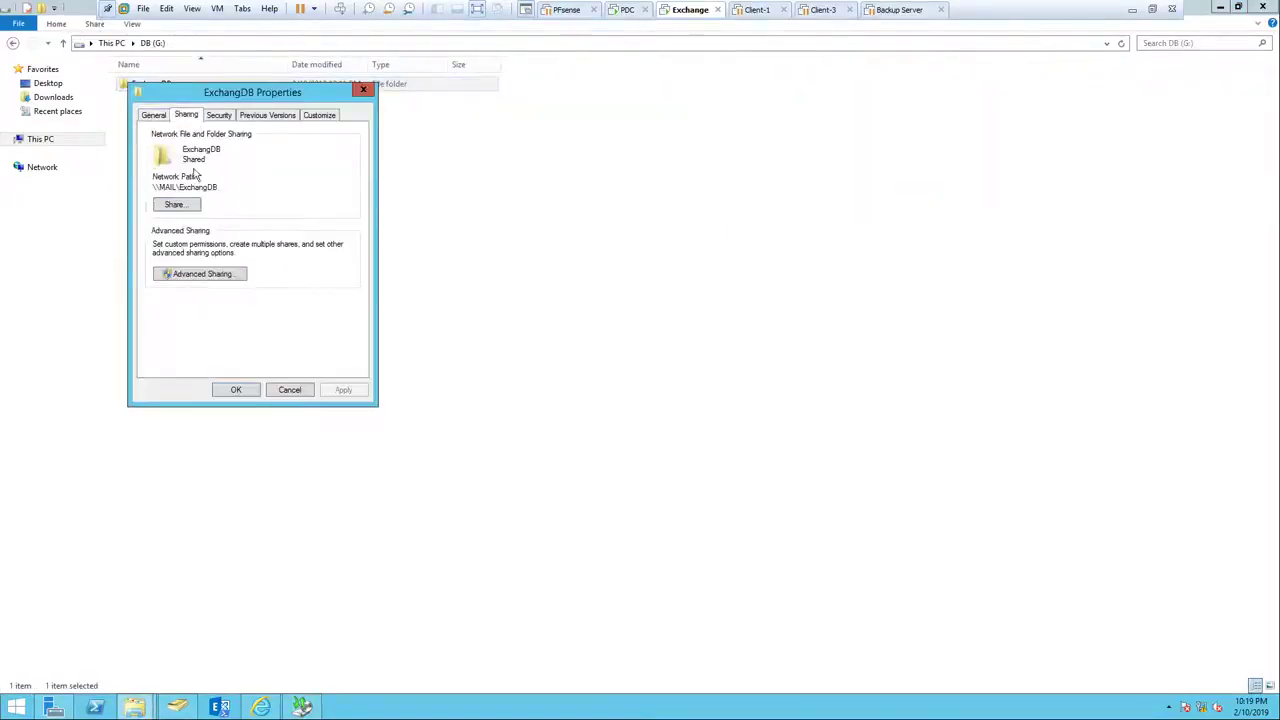
left_click(195, 275)
left_click(166, 140)
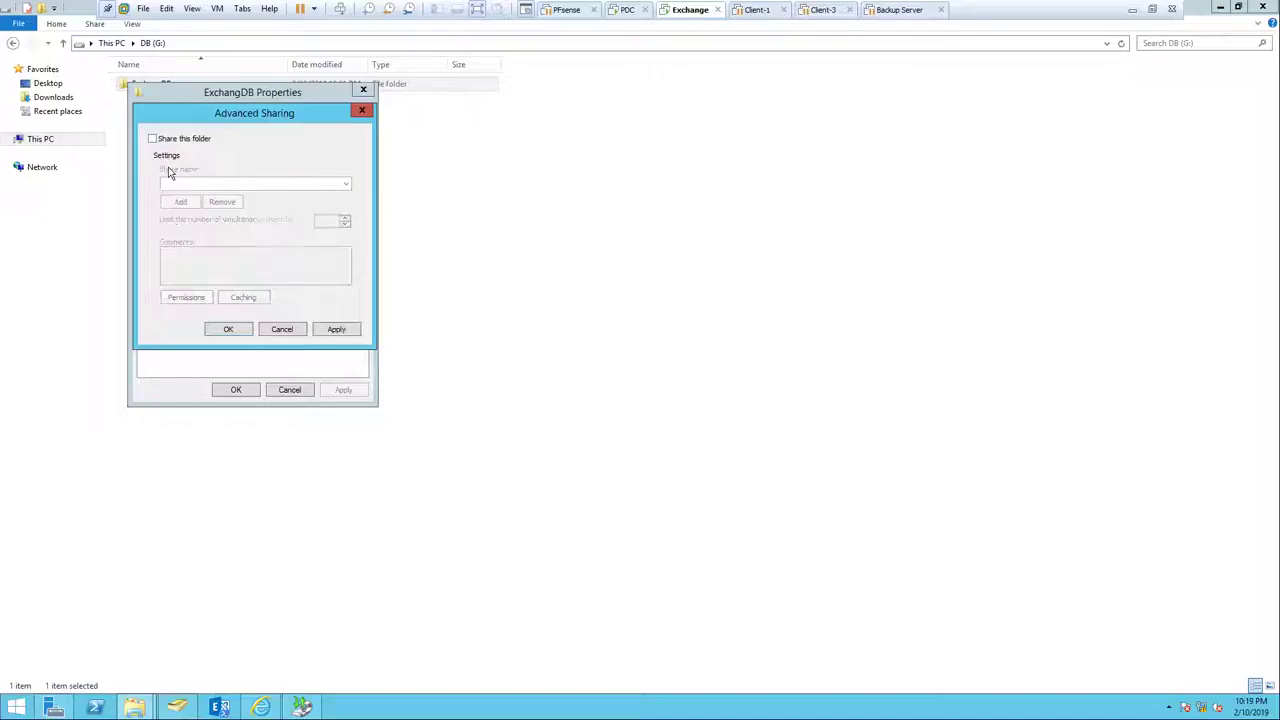
left_click(218, 330)
left_click(742, 360)
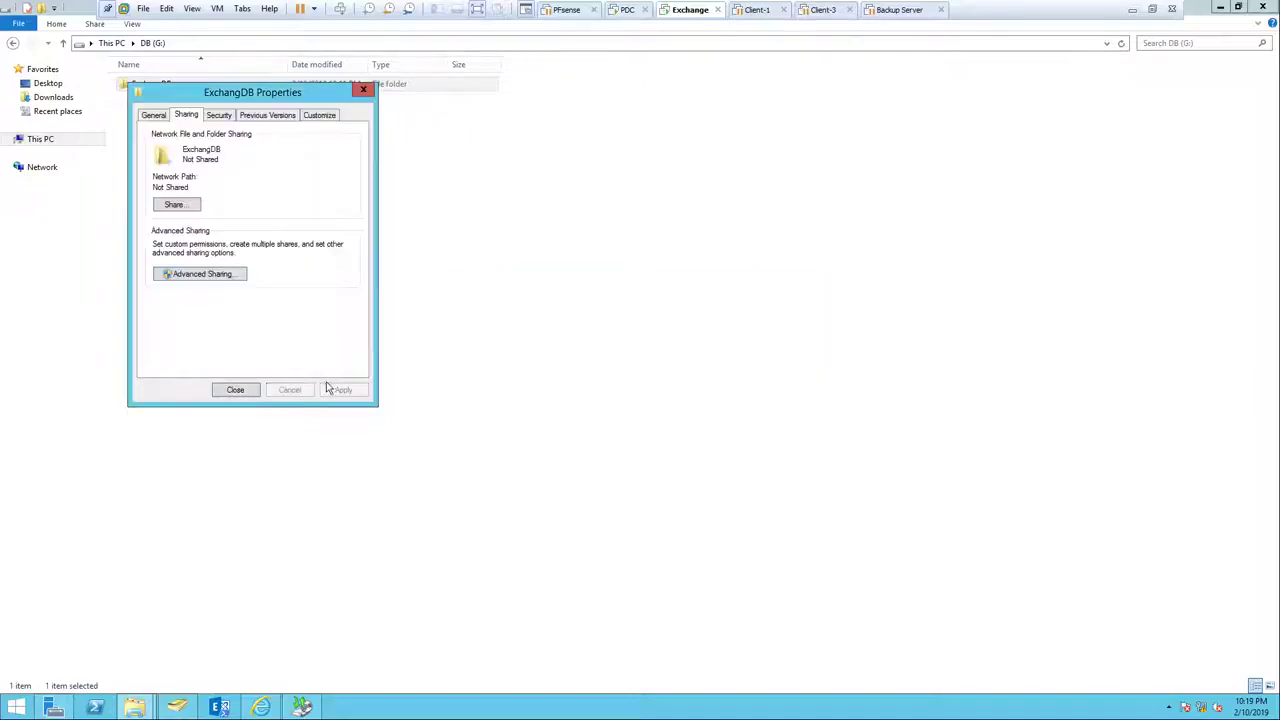
left_click(235, 389)
left_click(302, 707)
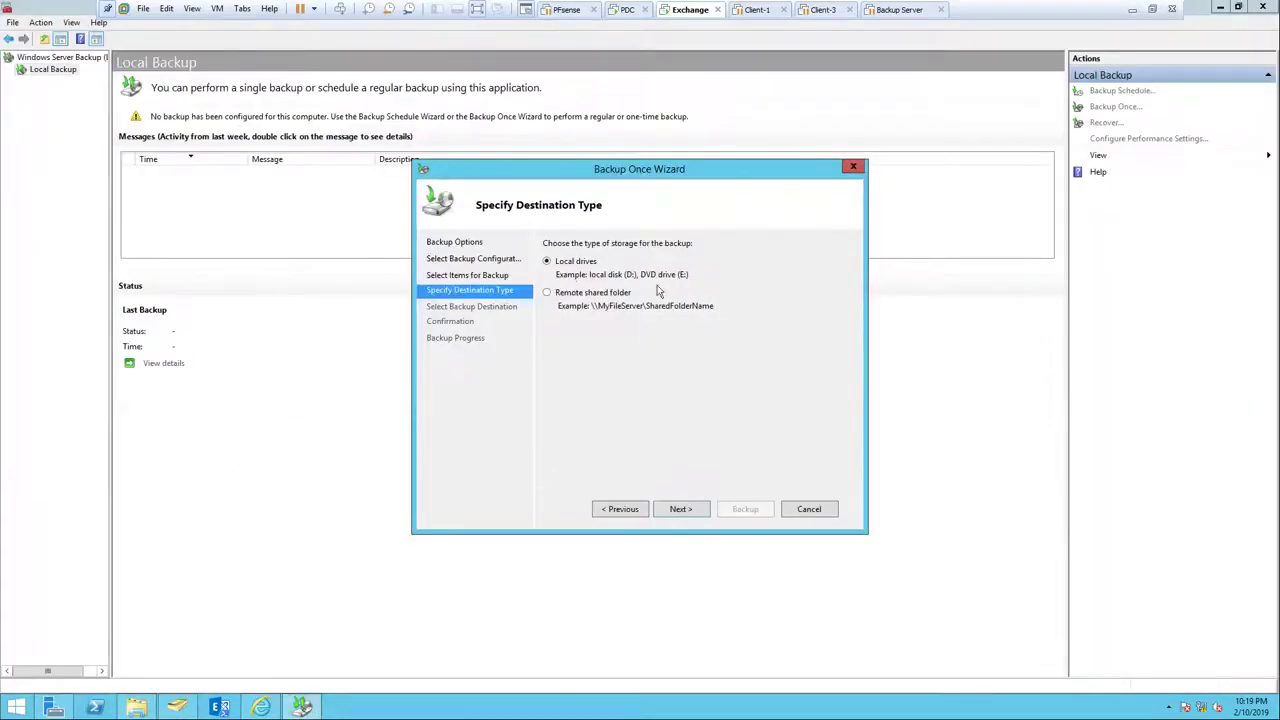
Choose New Volume (H:) as the backup destination after checking the drives.
left_click(690, 512)
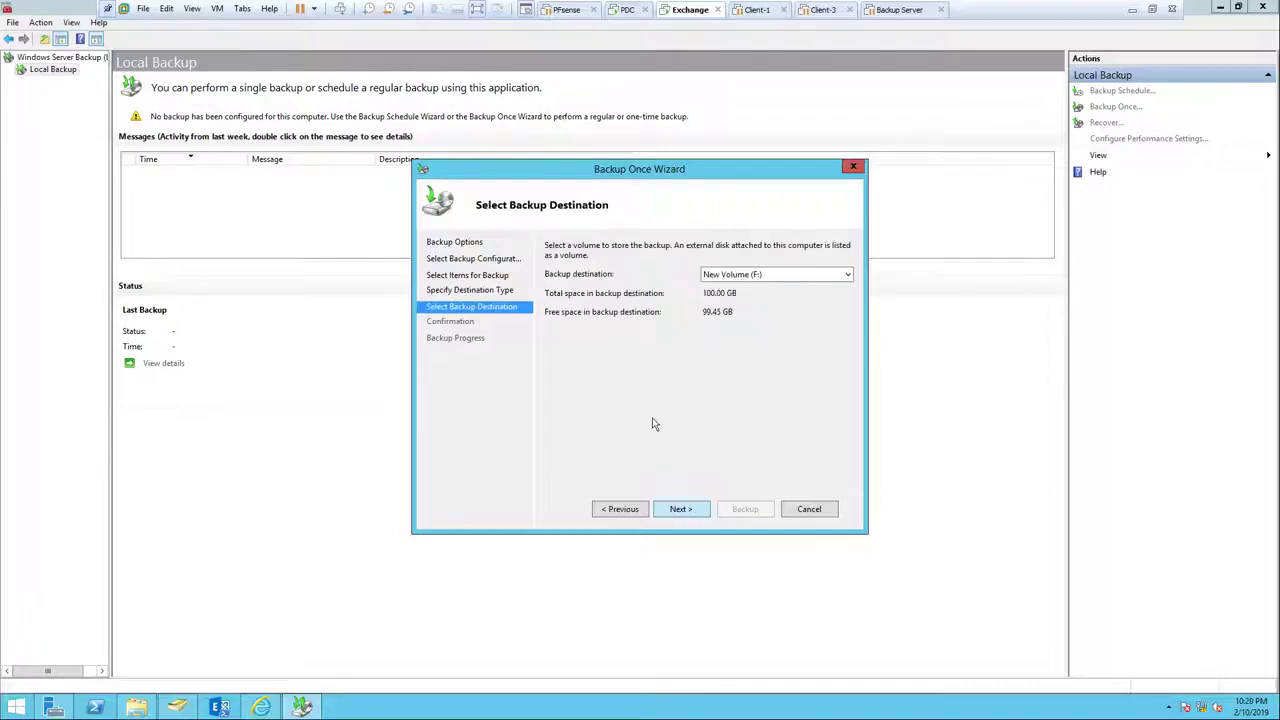
left_click(140, 708)
left_click(62, 43)
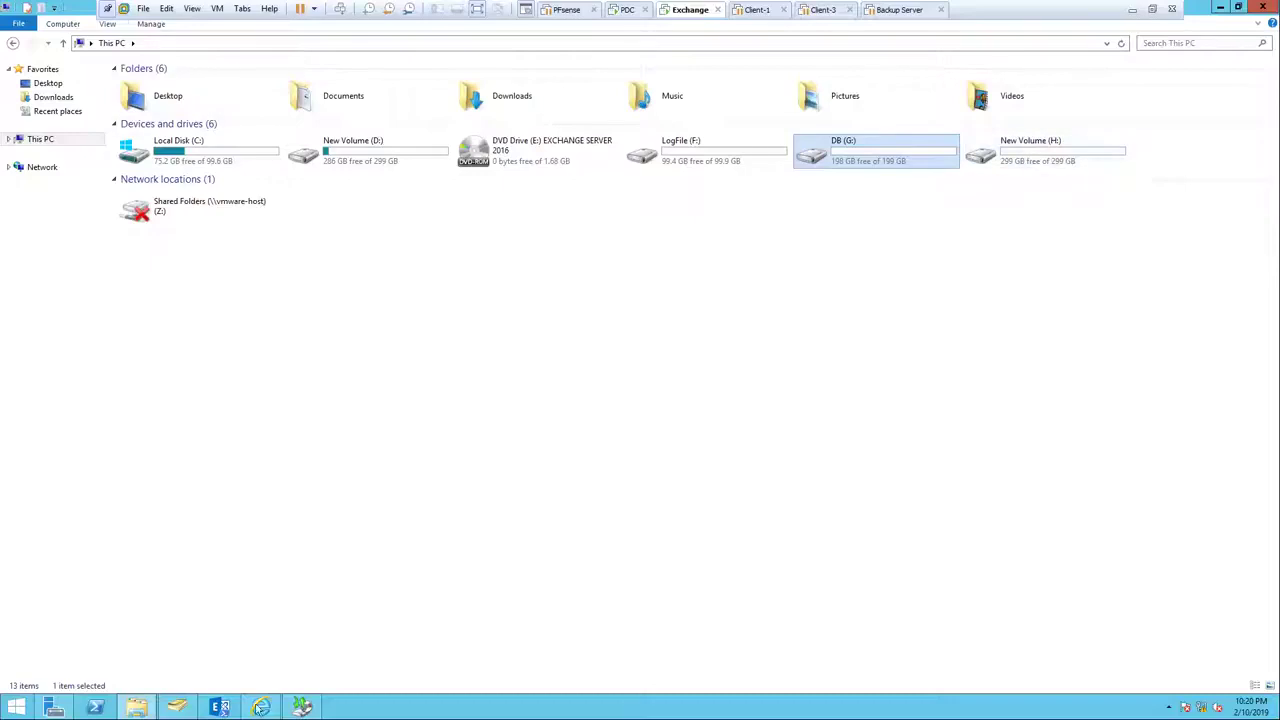
left_click(302, 708)
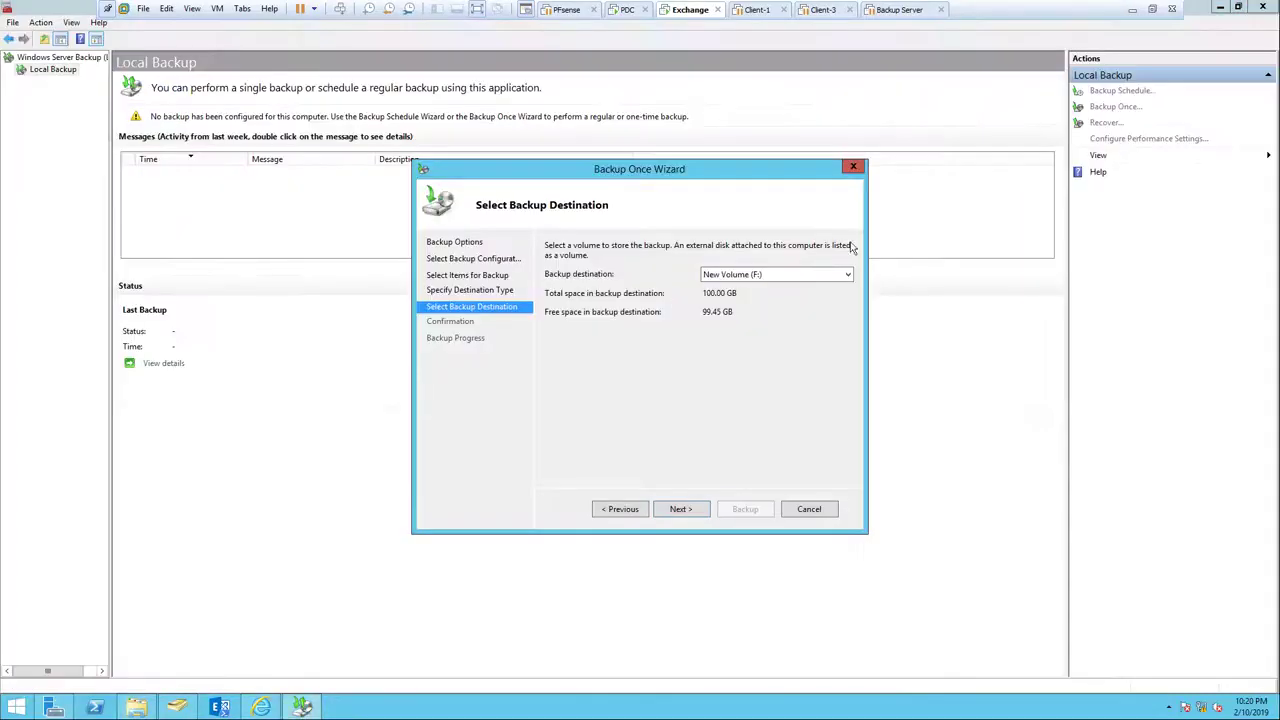
left_click(806, 276)
left_click(769, 308)
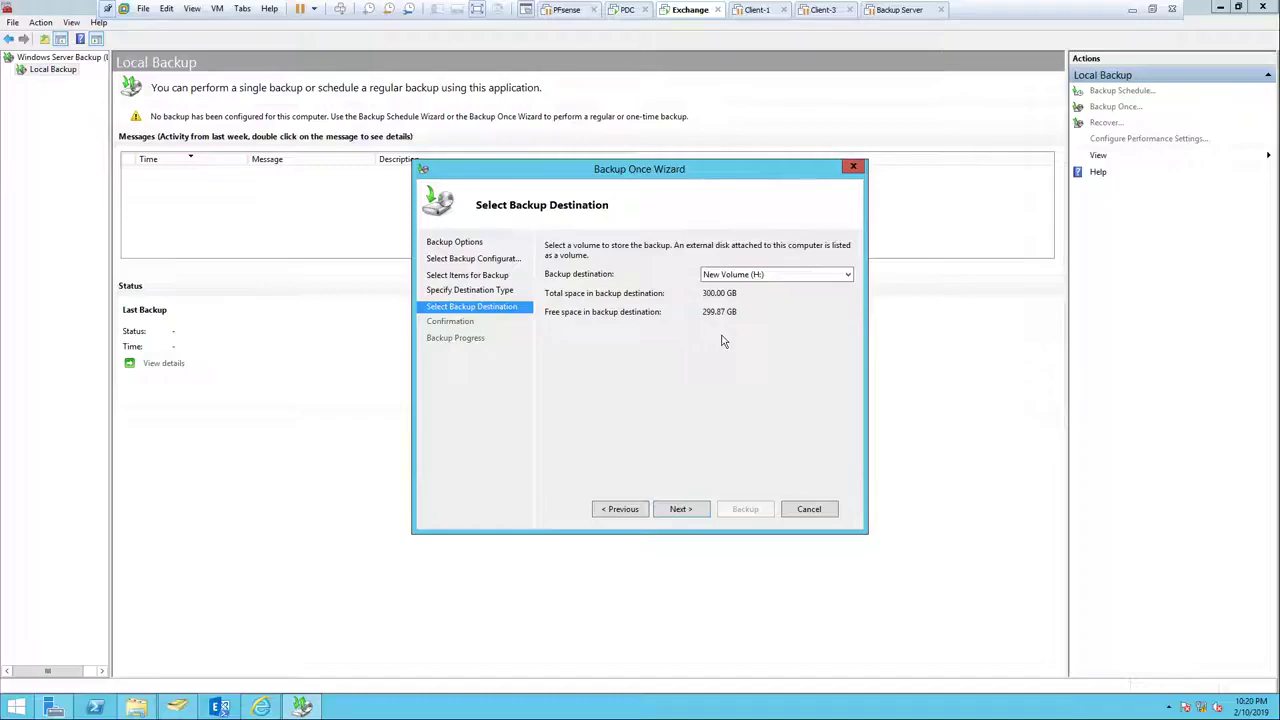
Review the F: and G: Exchange backup items and run the one-time backup.
left_click(680, 509)
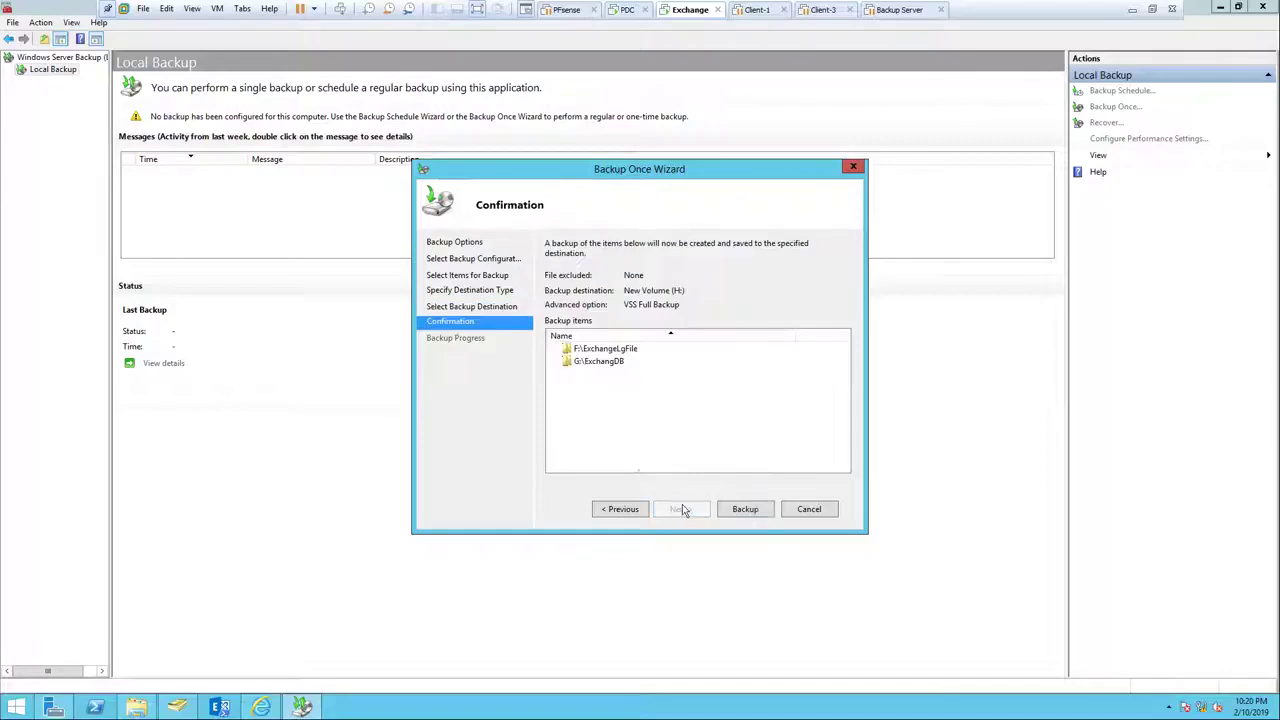
left_click(610, 352)
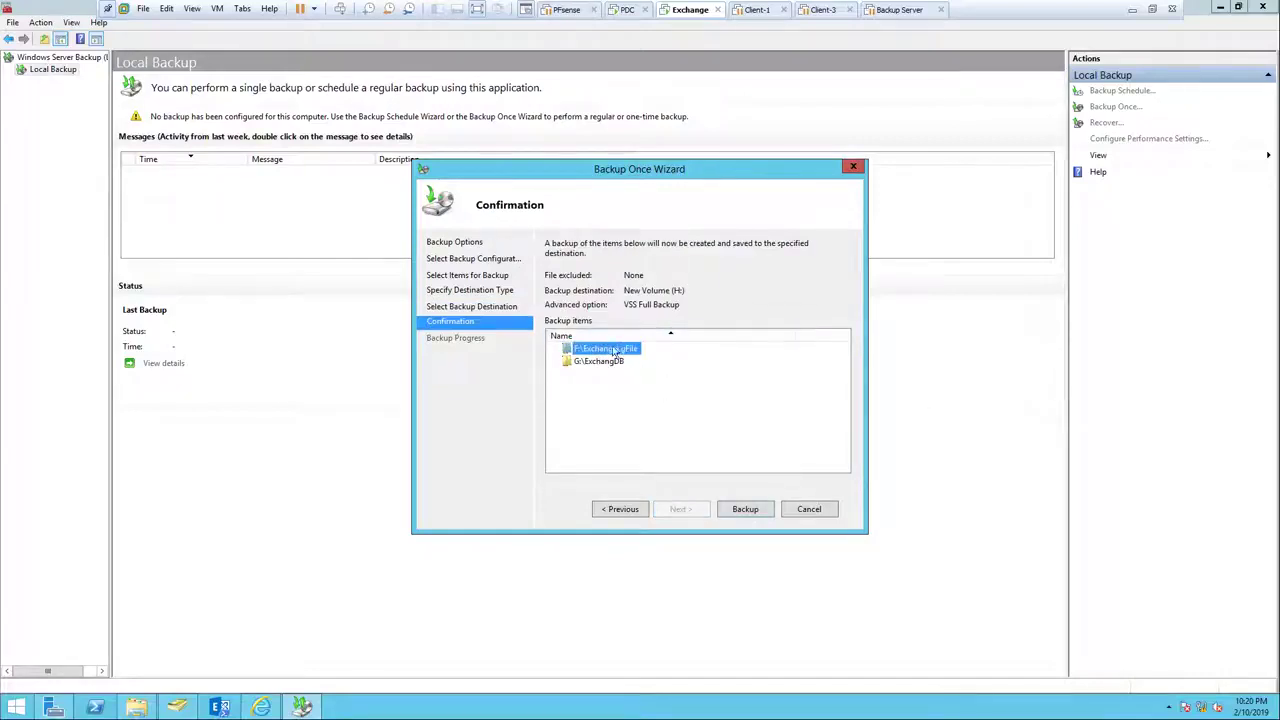
left_click(604, 364)
left_click(610, 352)
left_click(742, 510)
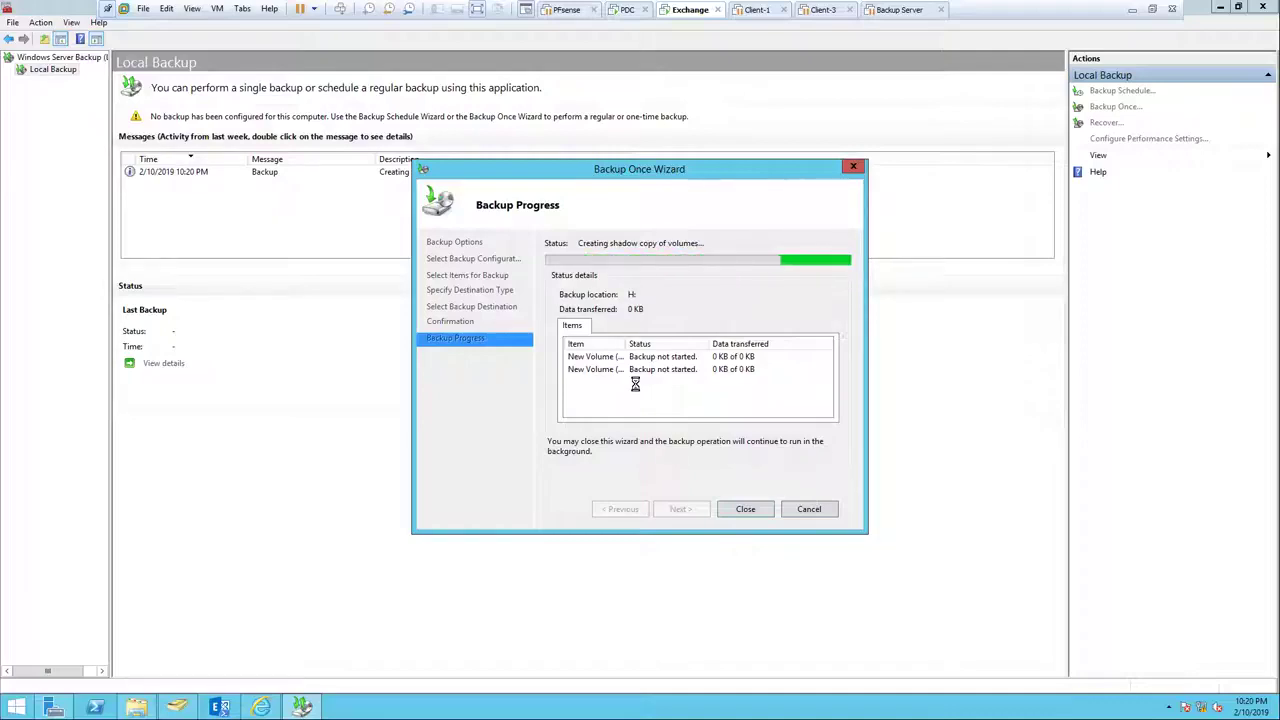
left_click(136, 705)
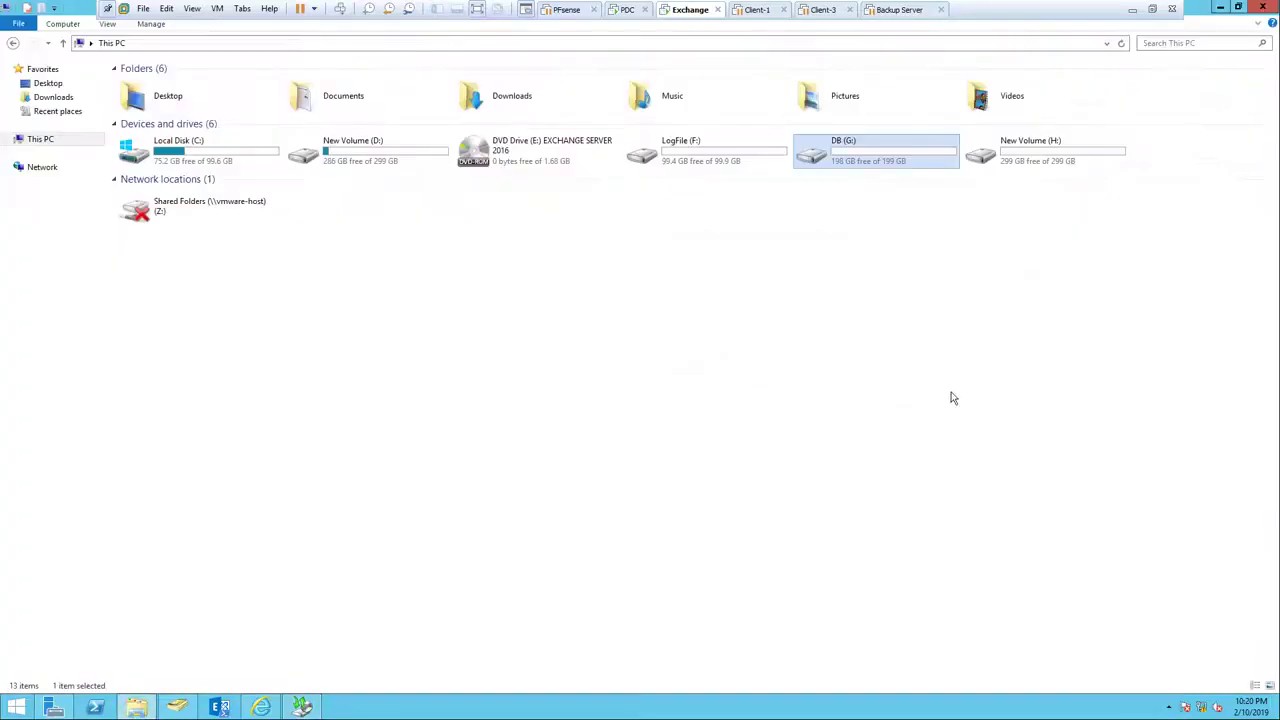
Inspect H:\WindowsImageBackup\Mail, then close File Explorer to view the running backup.
double_click(1026, 166)
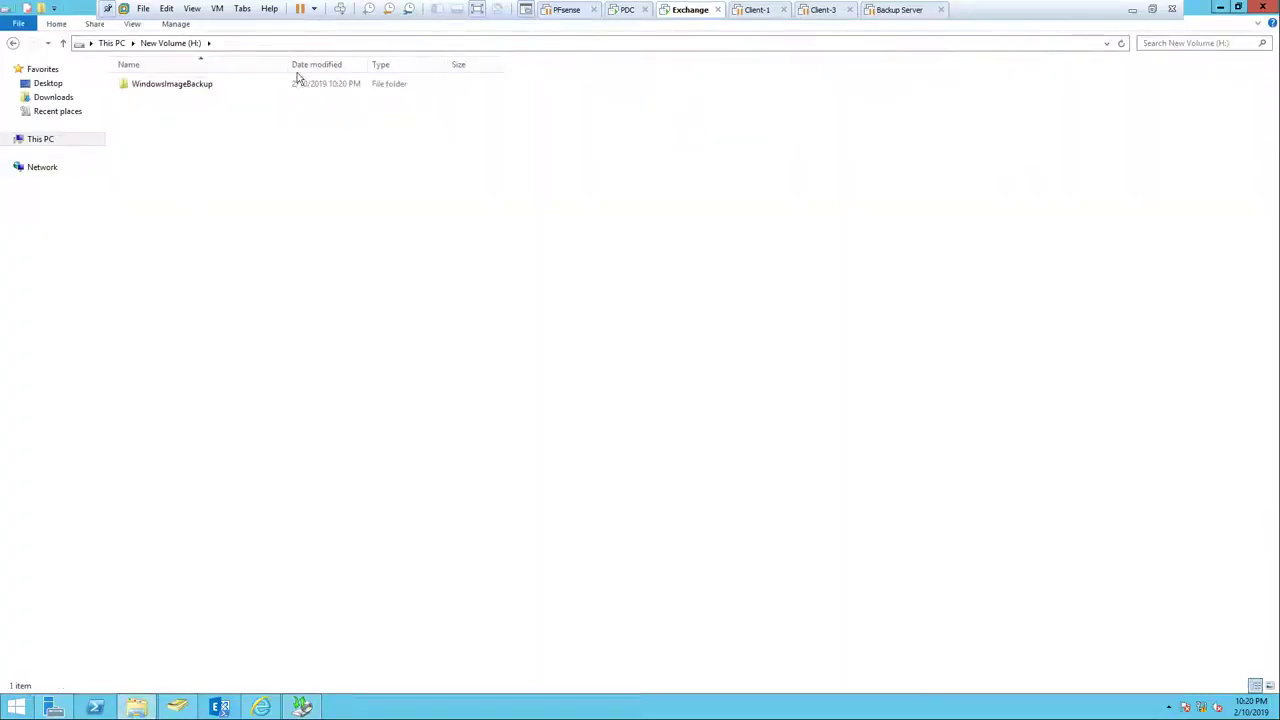
double_click(177, 90)
left_click(153, 86)
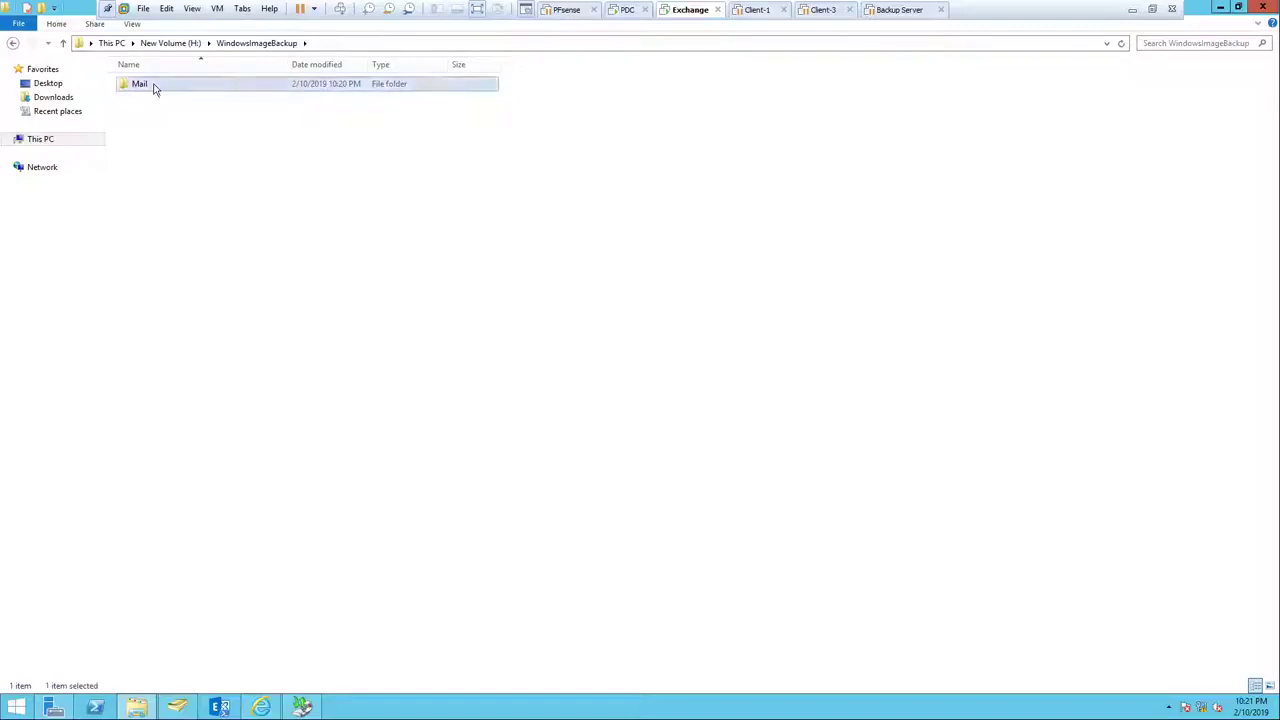
double_click(153, 86)
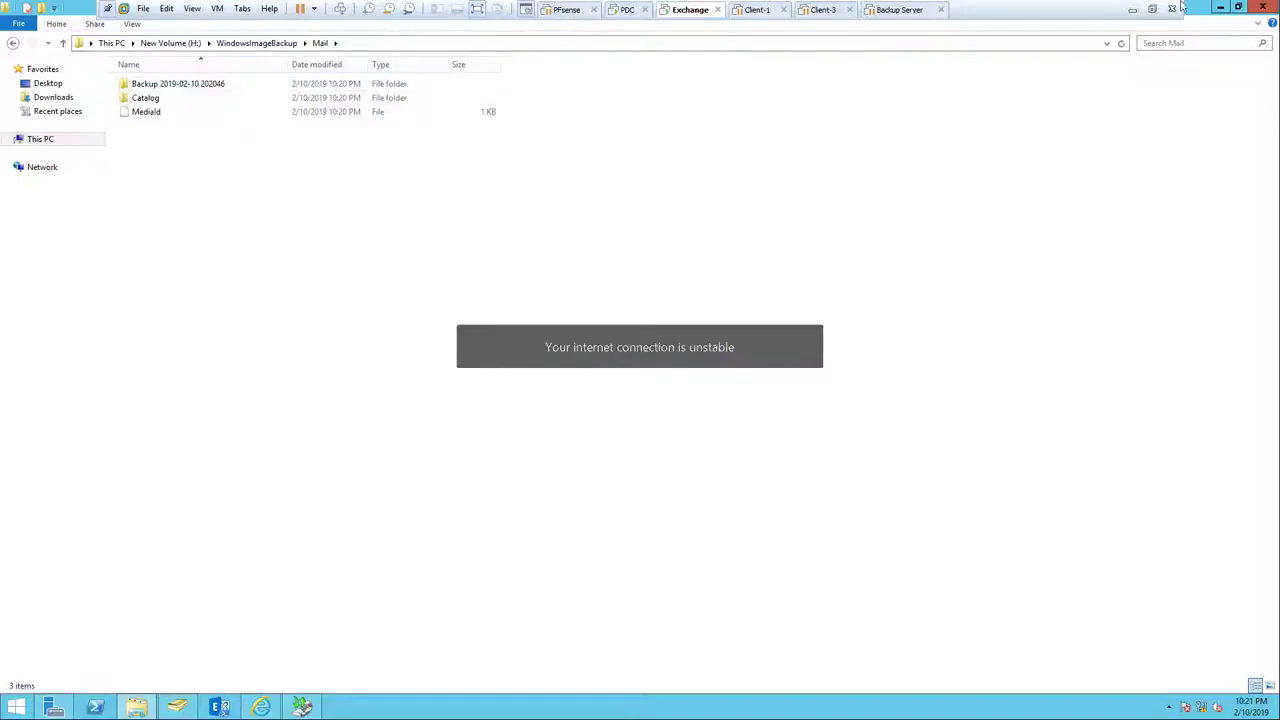
left_click(1263, 7)
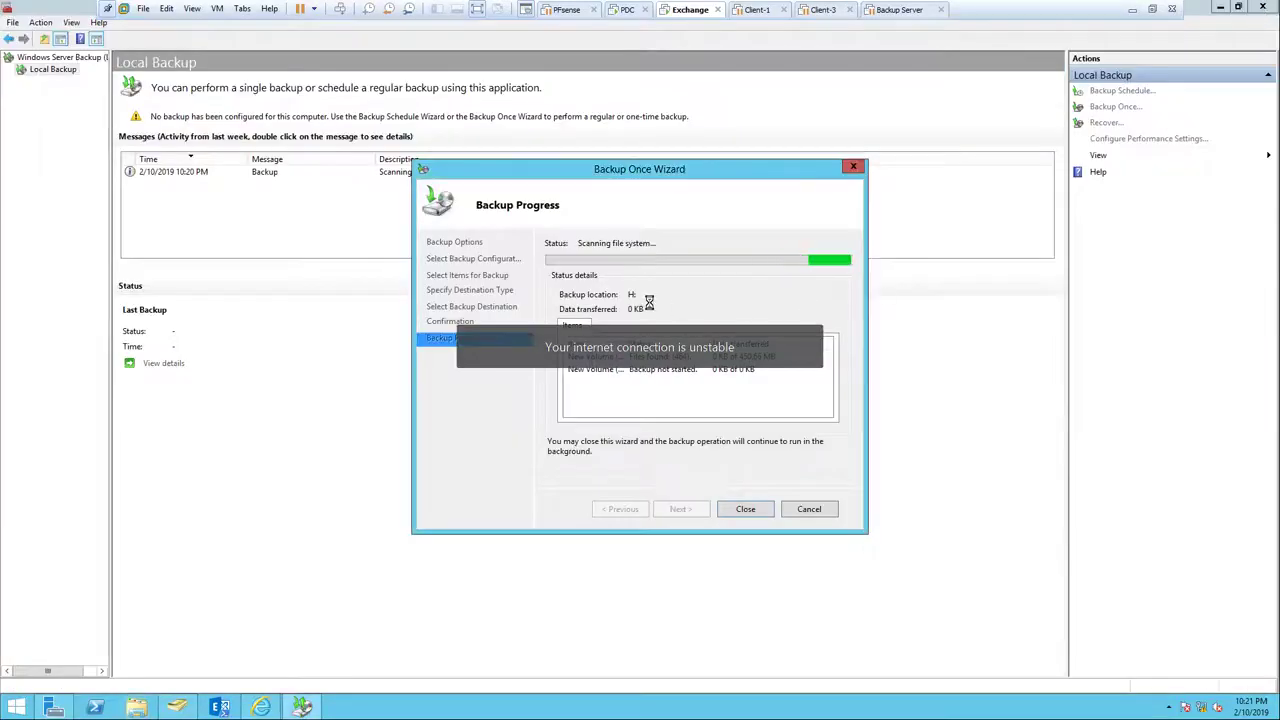
Move the Backup Once Wizard aside while the 1.48 GB one-time backup to H: completes.
left_click_drag(585, 168, 530, 151)
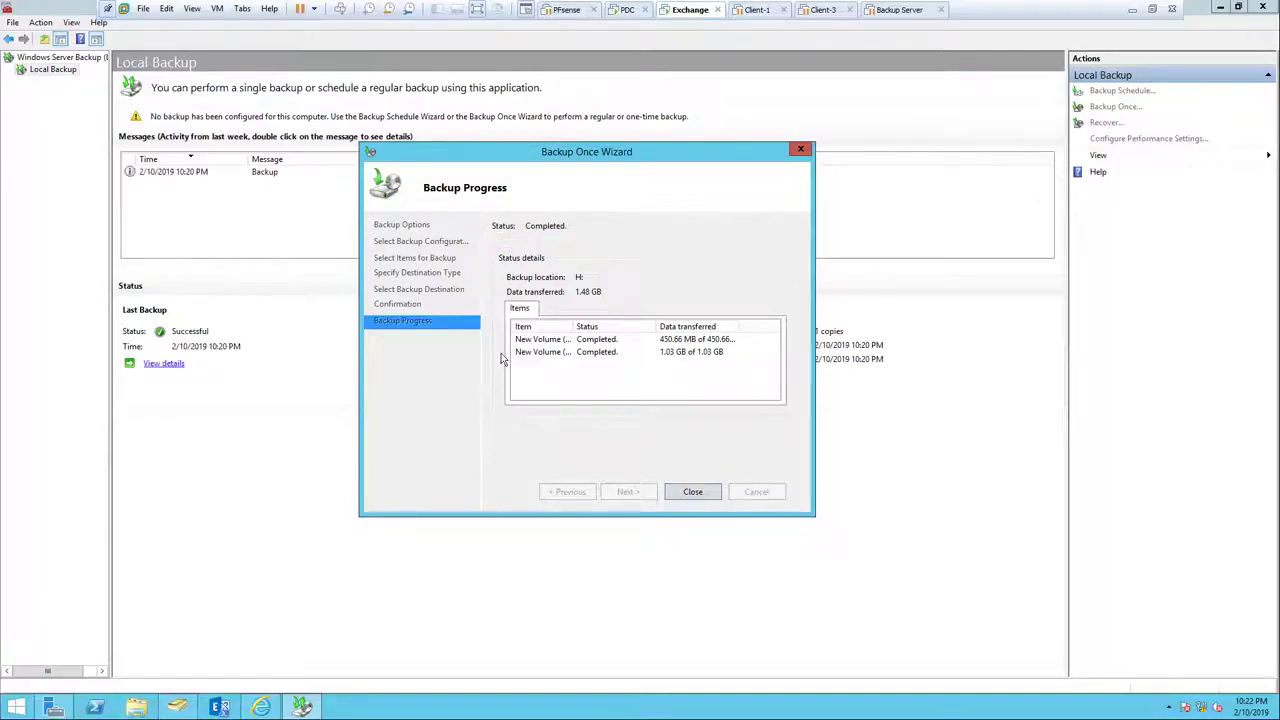
Close the finished wizard and view WindowsImageBackup's folder properties on New Volume (H:).
left_click(688, 492)
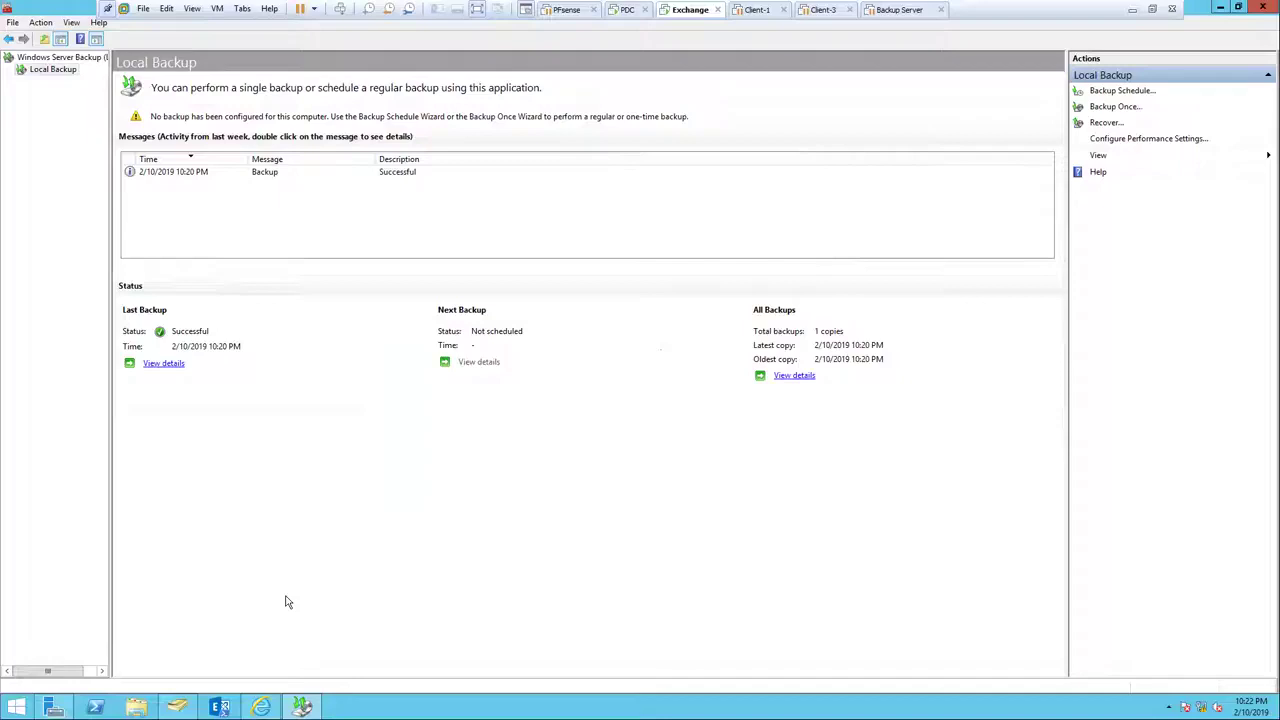
left_click(140, 708)
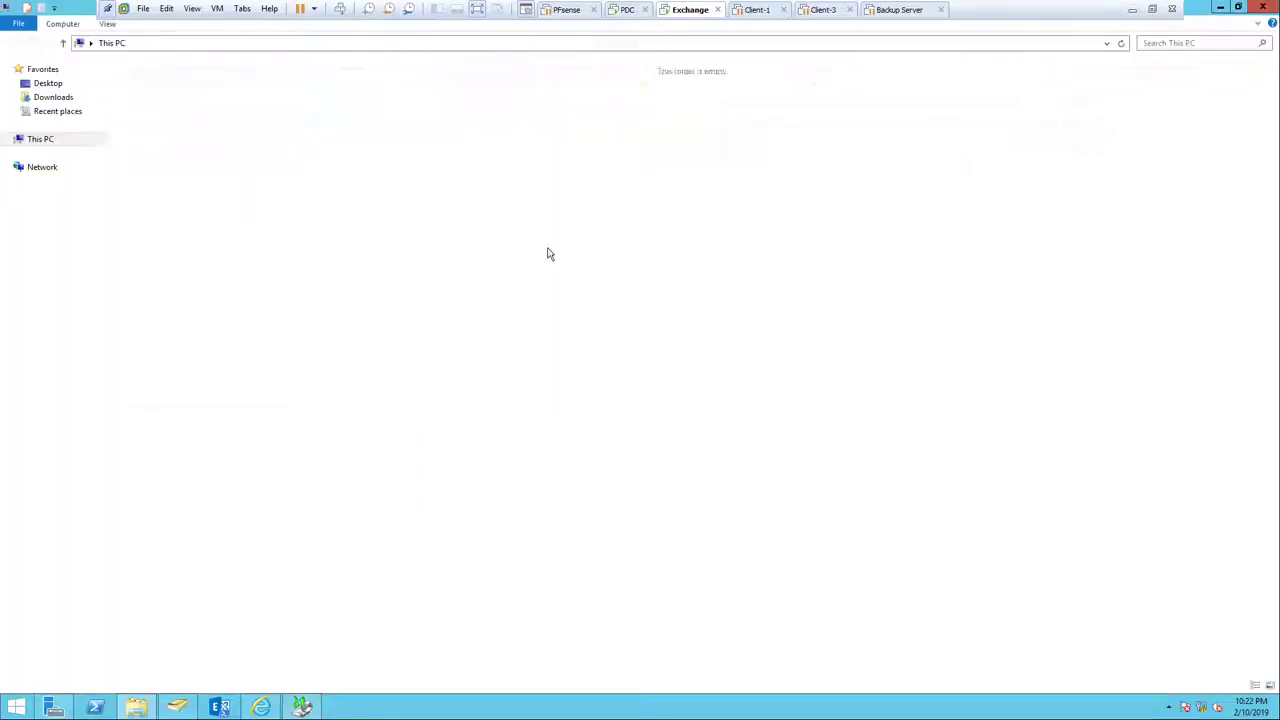
double_click(1065, 156)
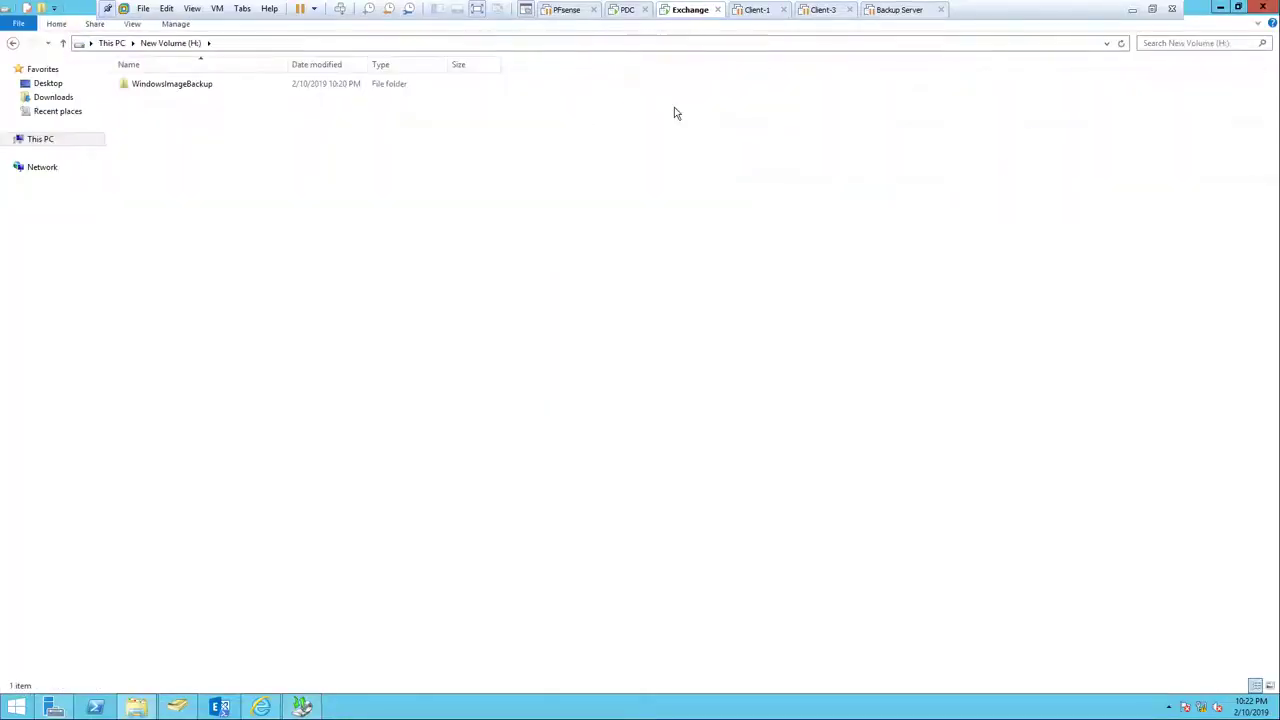
right_click(183, 91)
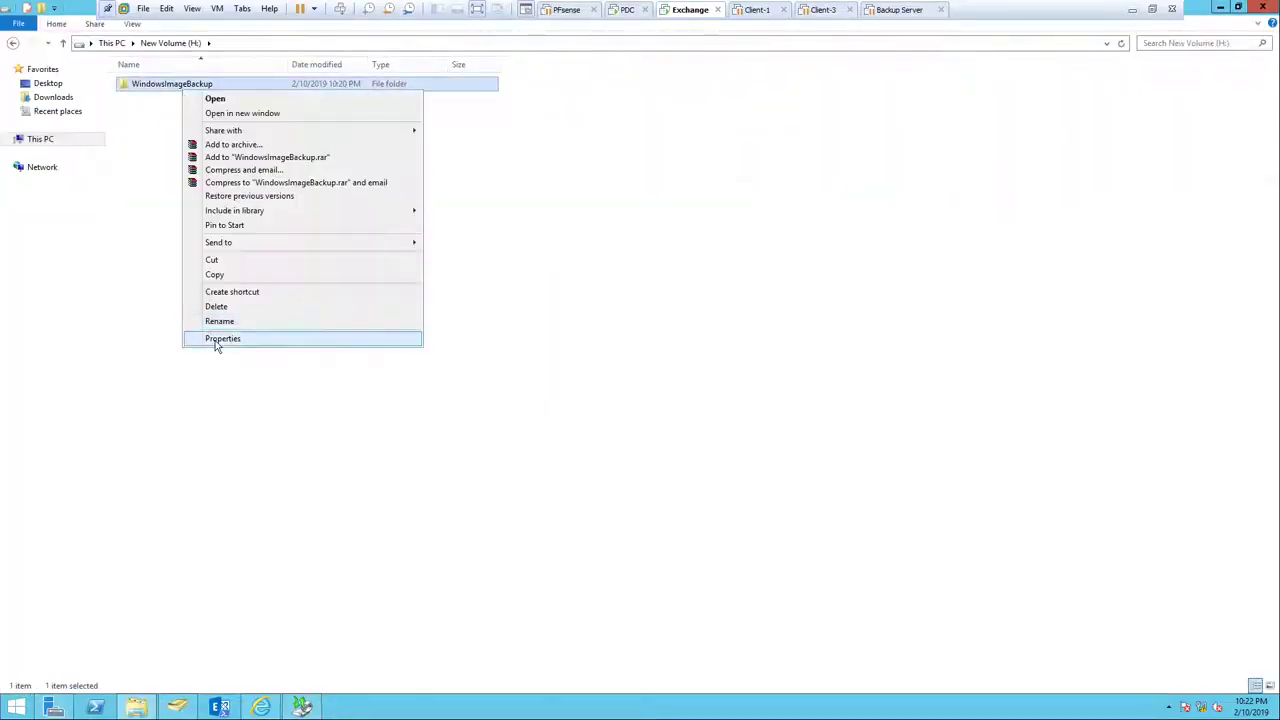
left_click(214, 338)
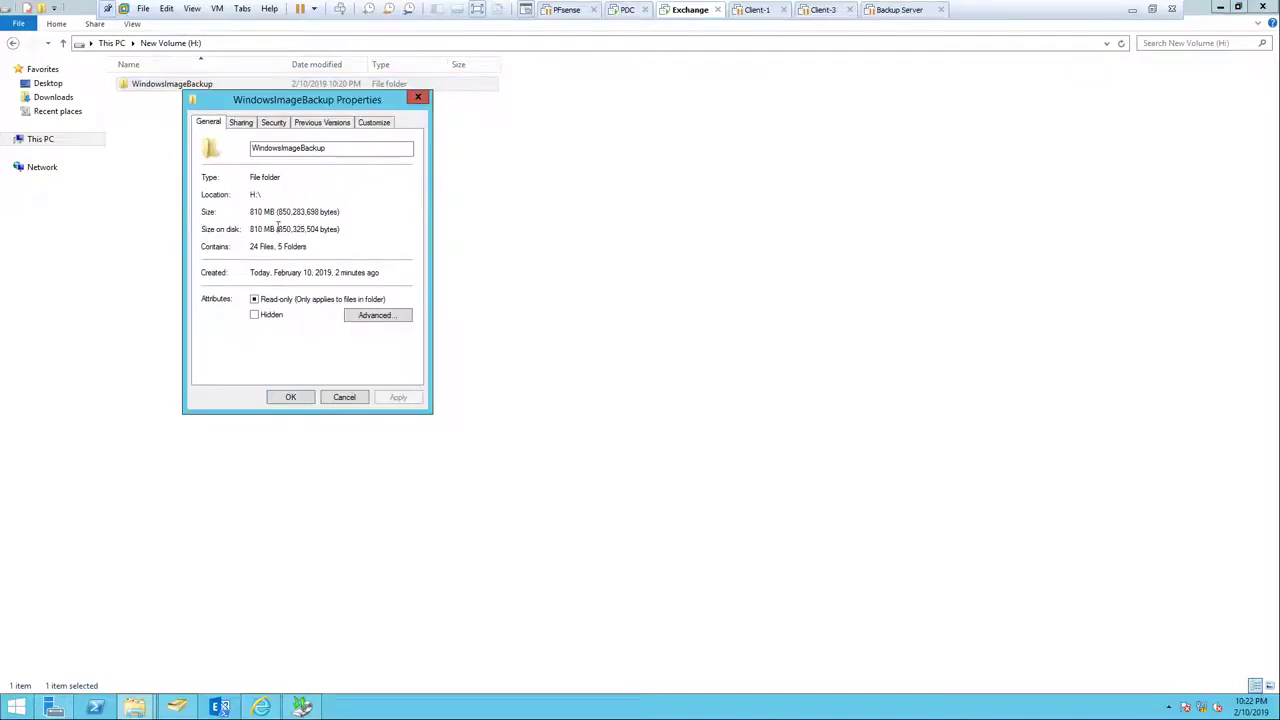
double_click(141, 84)
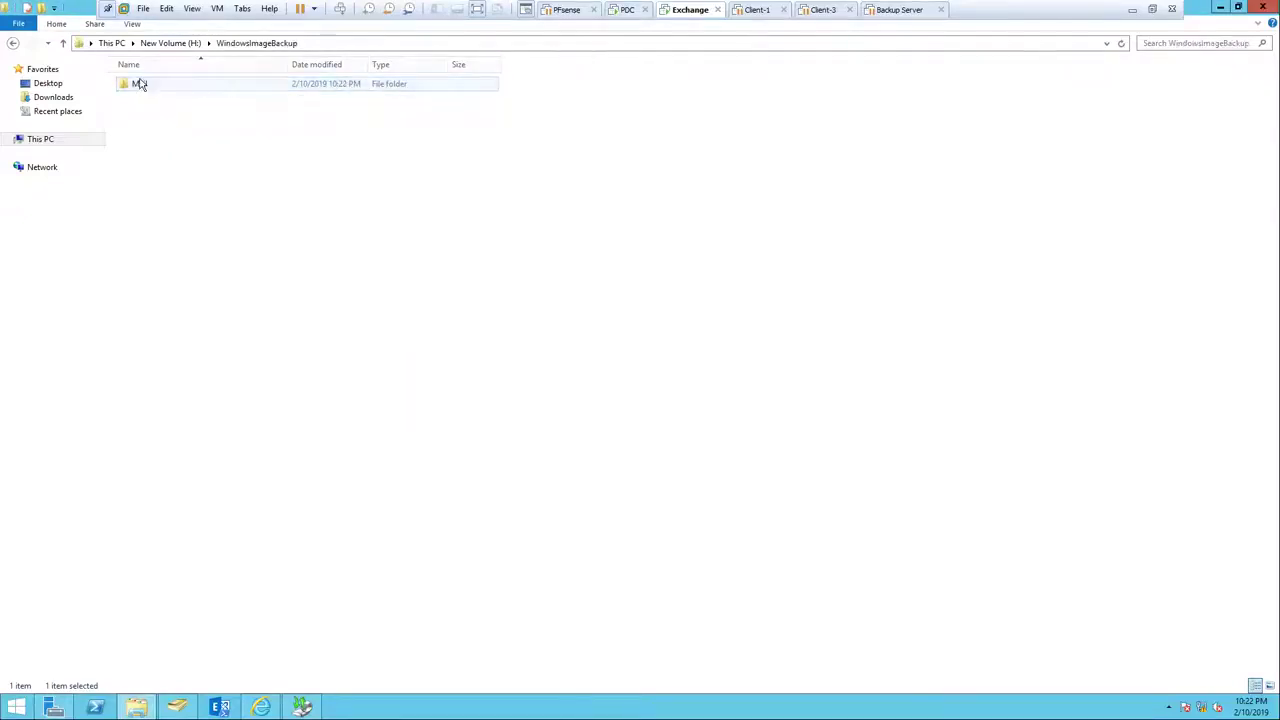
double_click(141, 85)
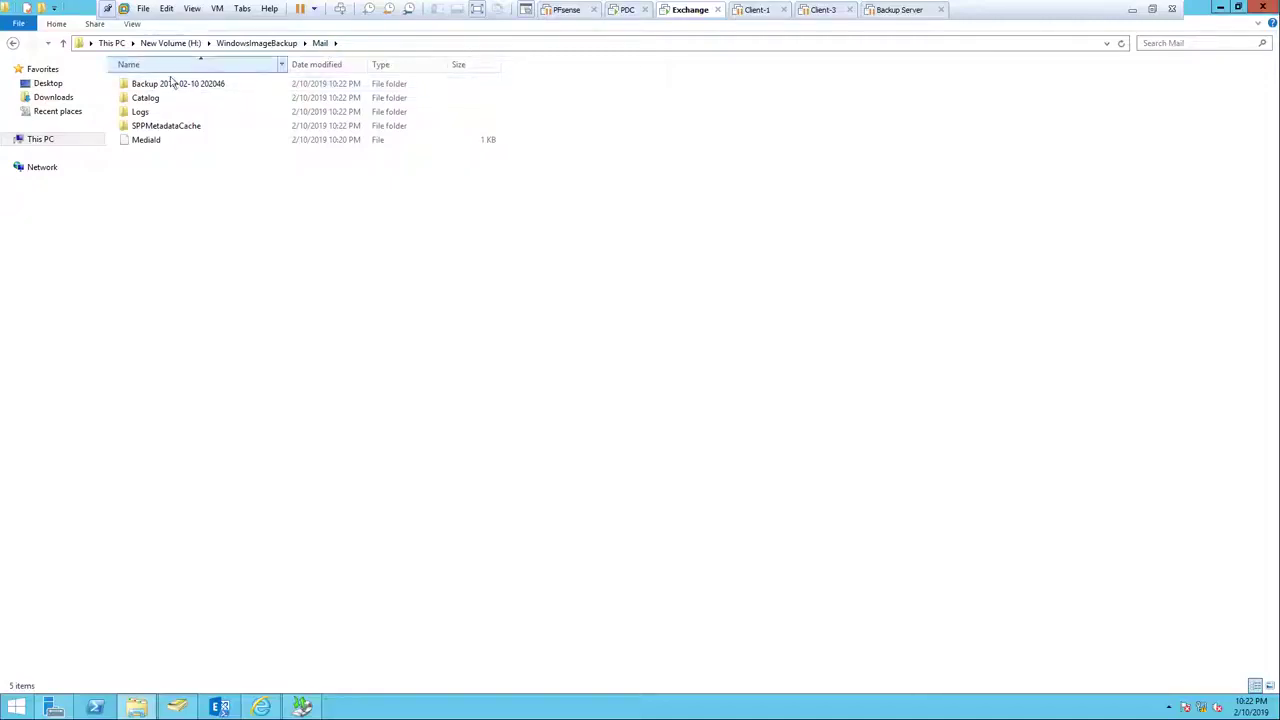
double_click(189, 90)
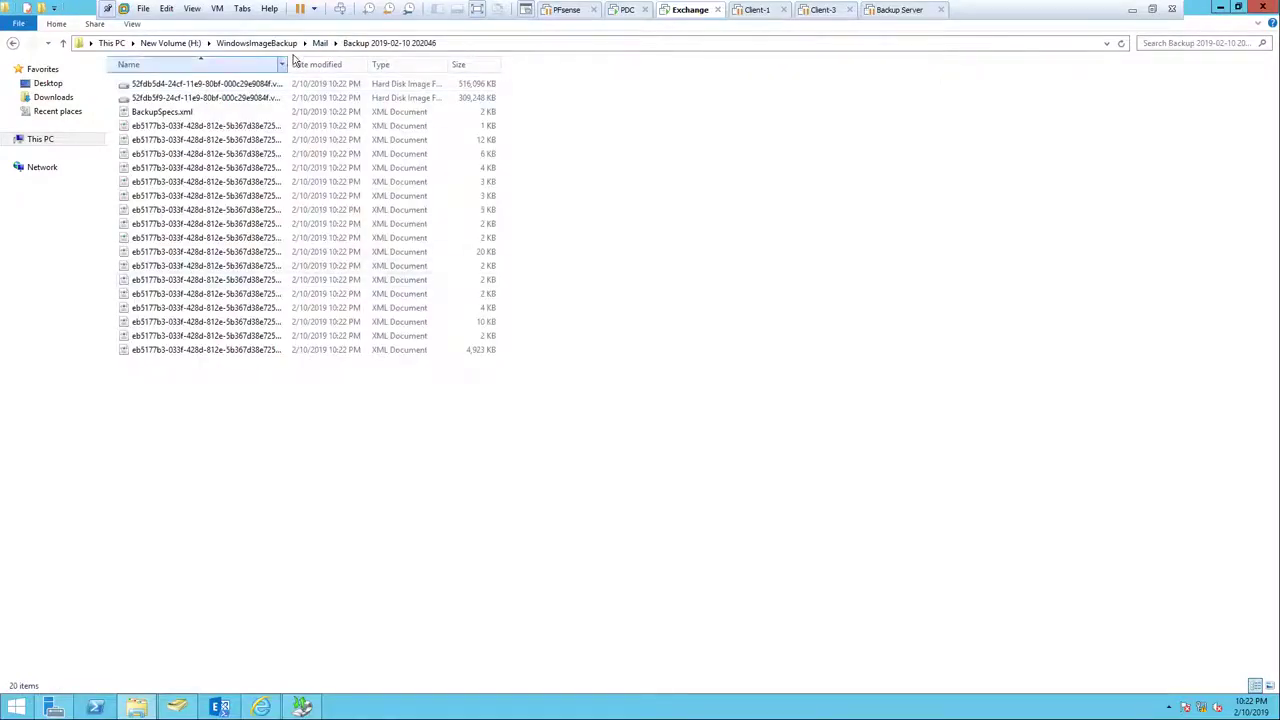
left_click_drag(288, 64, 407, 64)
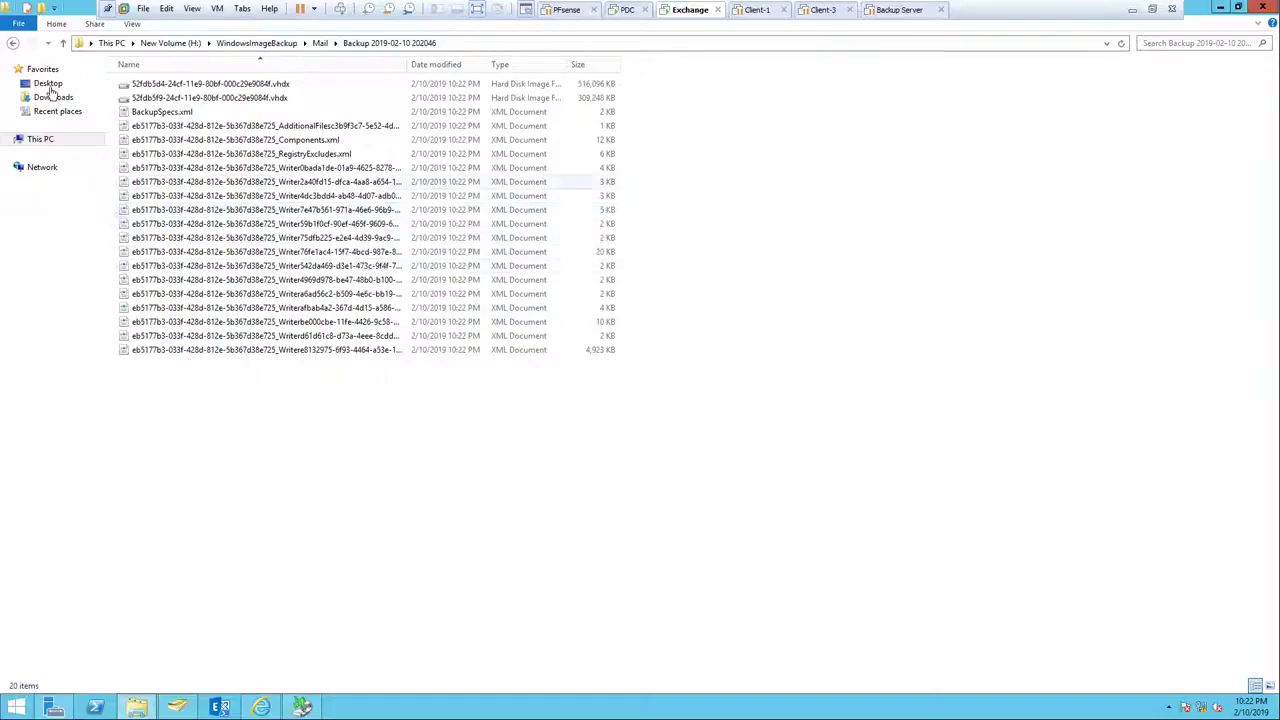
Open the Mail folder's Logs subfolder, then return to This PC.
left_click(62, 44)
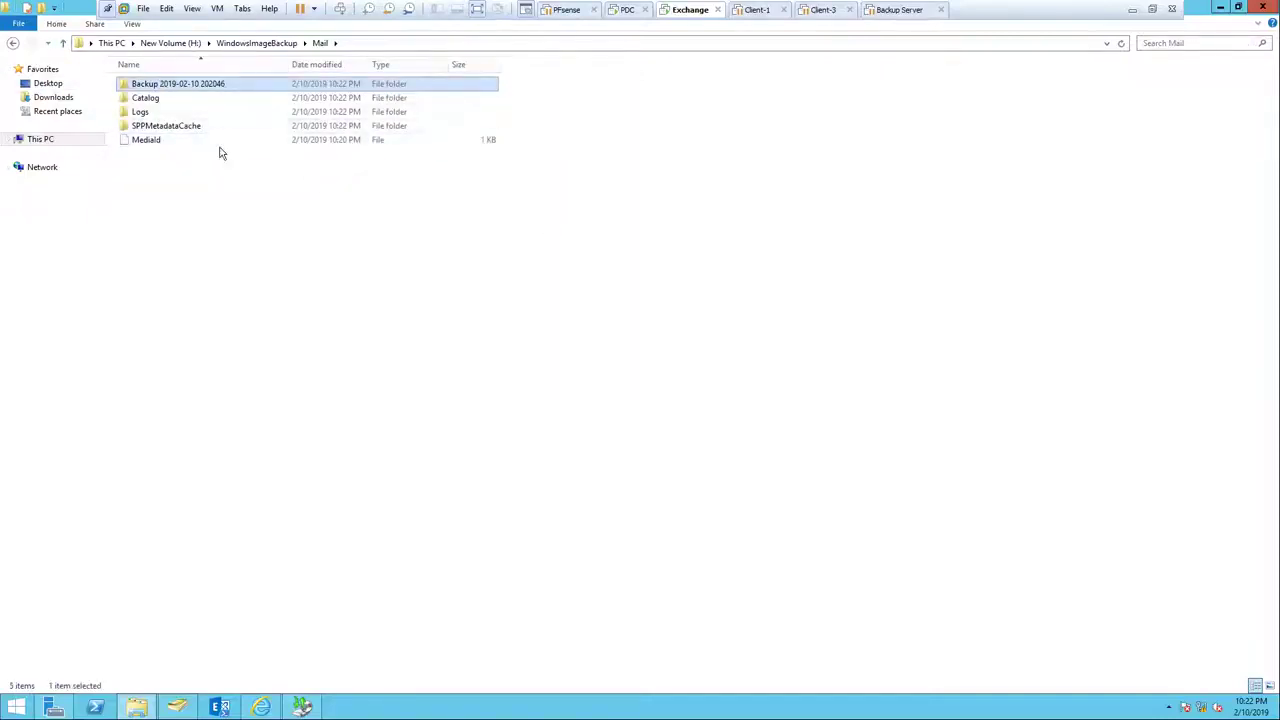
double_click(142, 112)
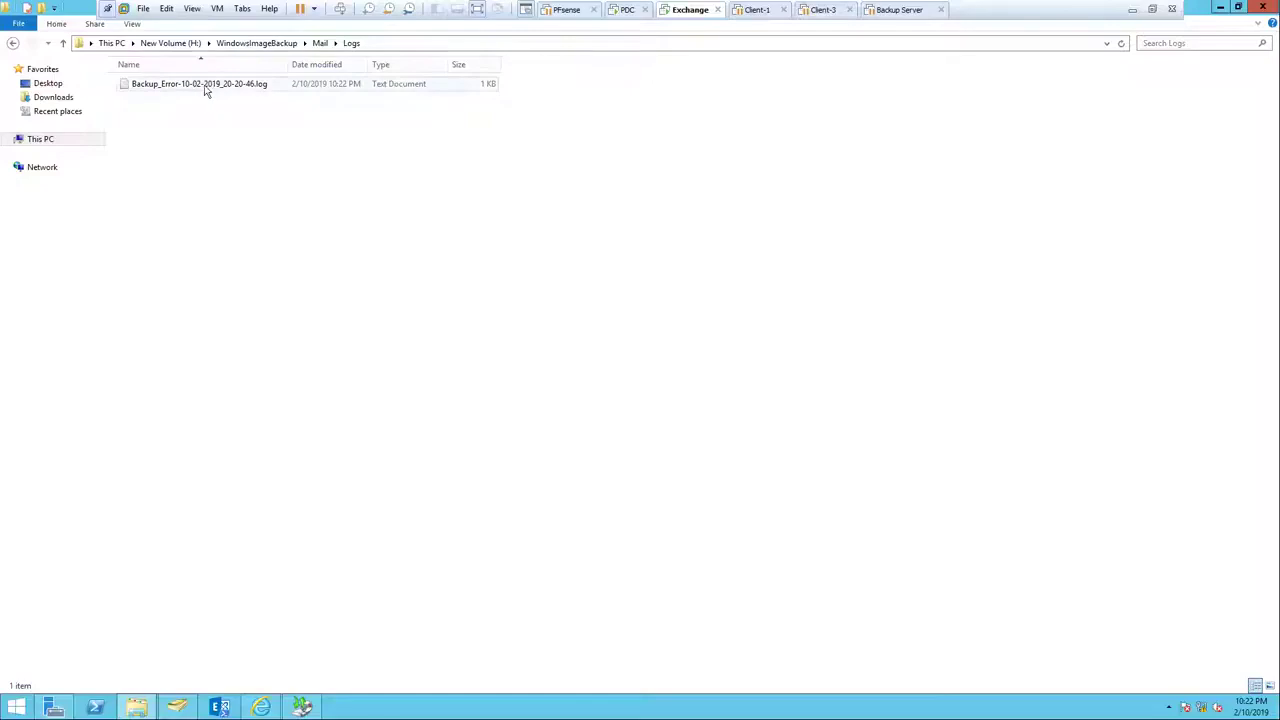
left_click(112, 43)
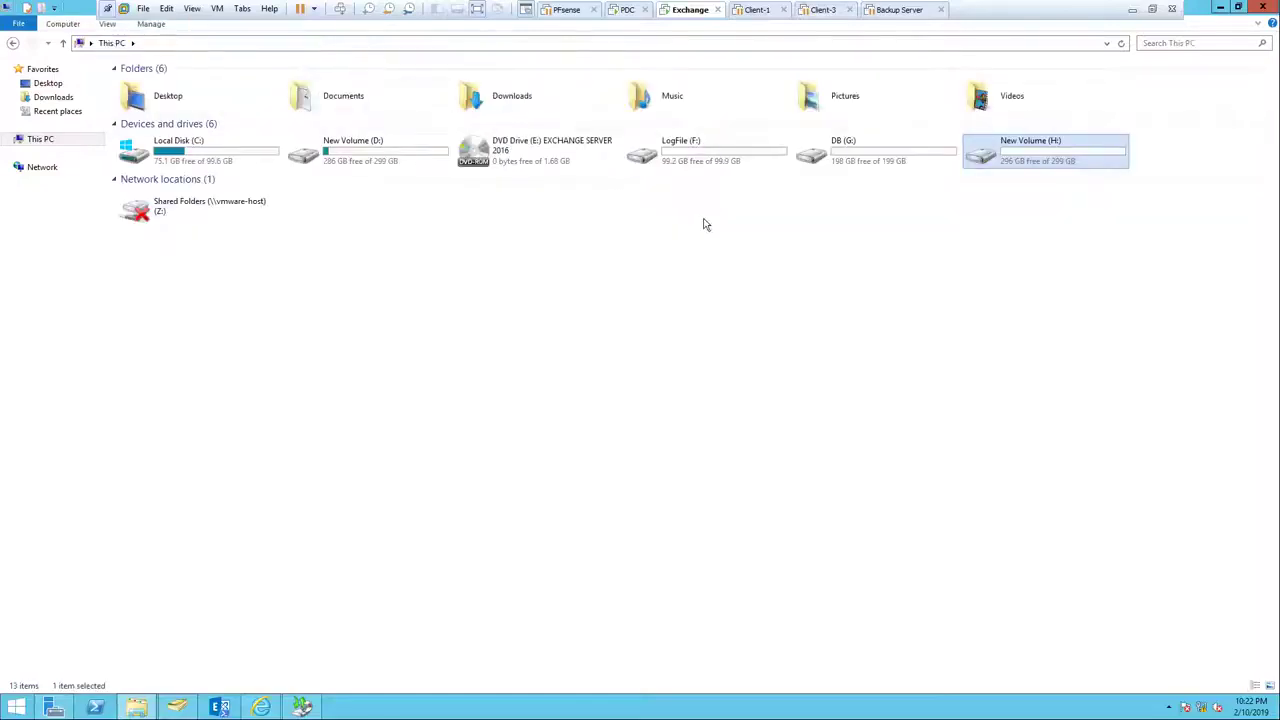
Open F:\ExchangeLgFile\ManagerDBLogfile.log and check that folder's properties.
double_click(742, 166)
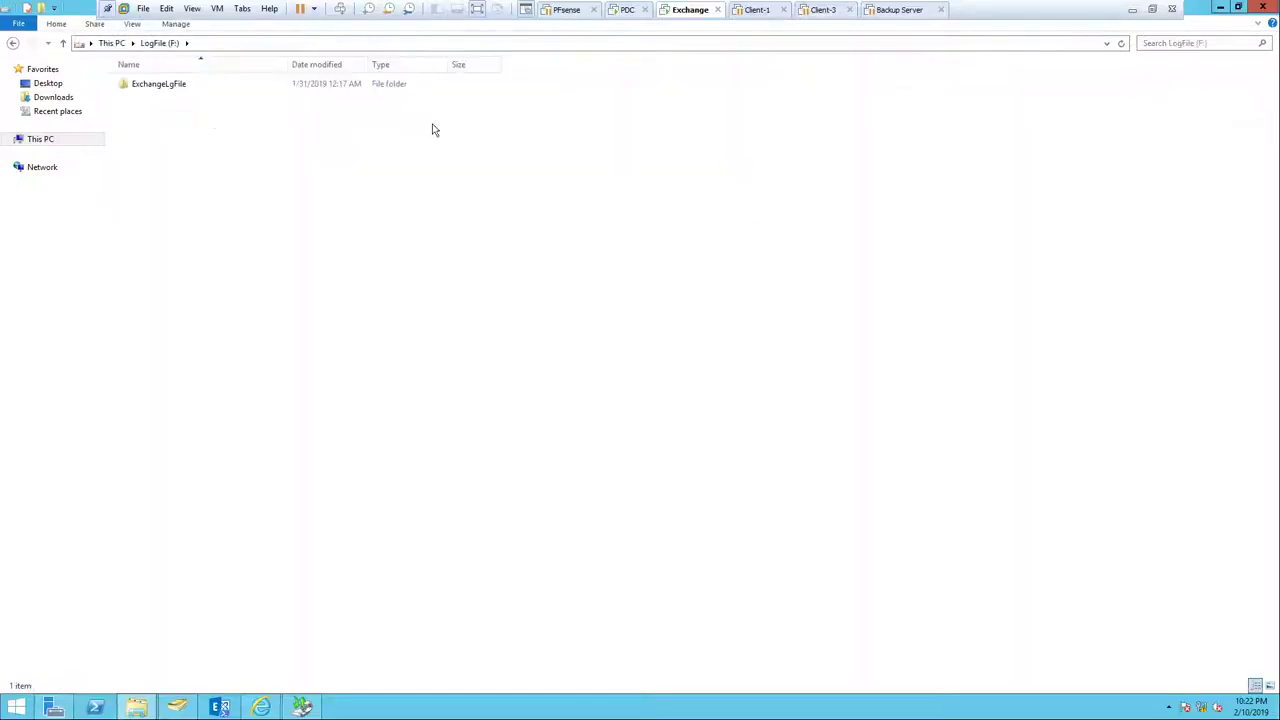
double_click(237, 85)
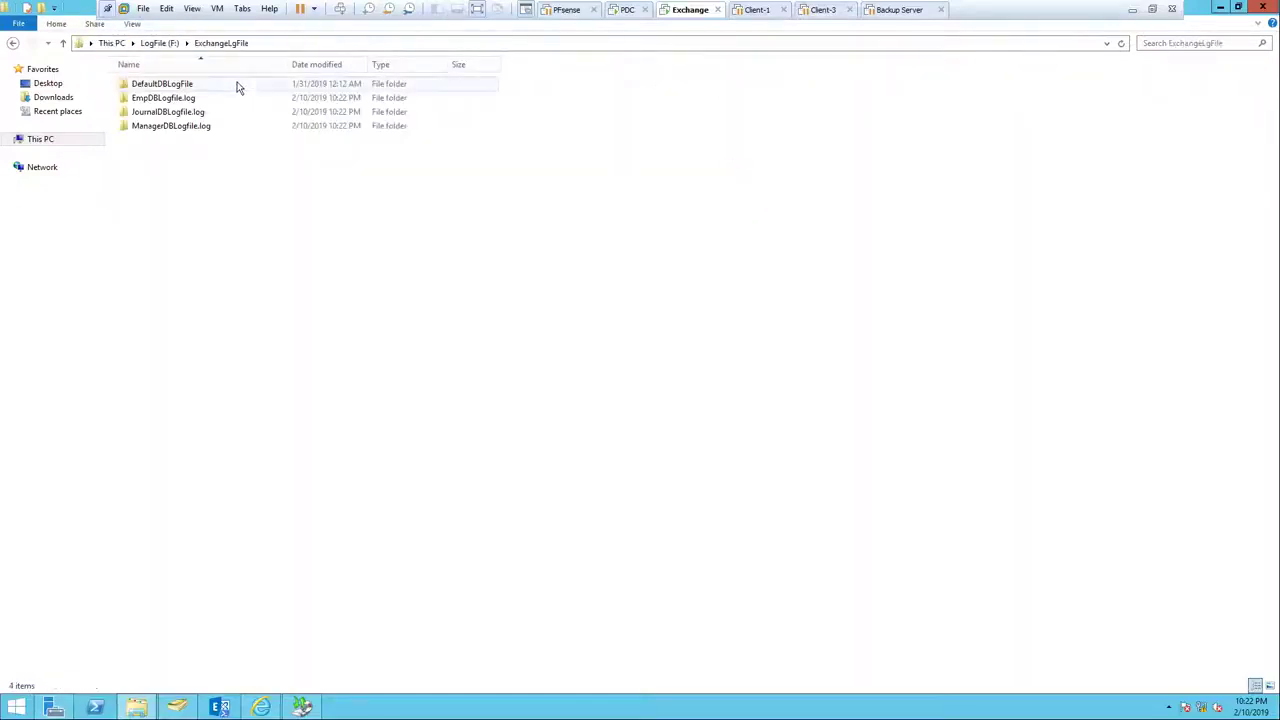
double_click(193, 130)
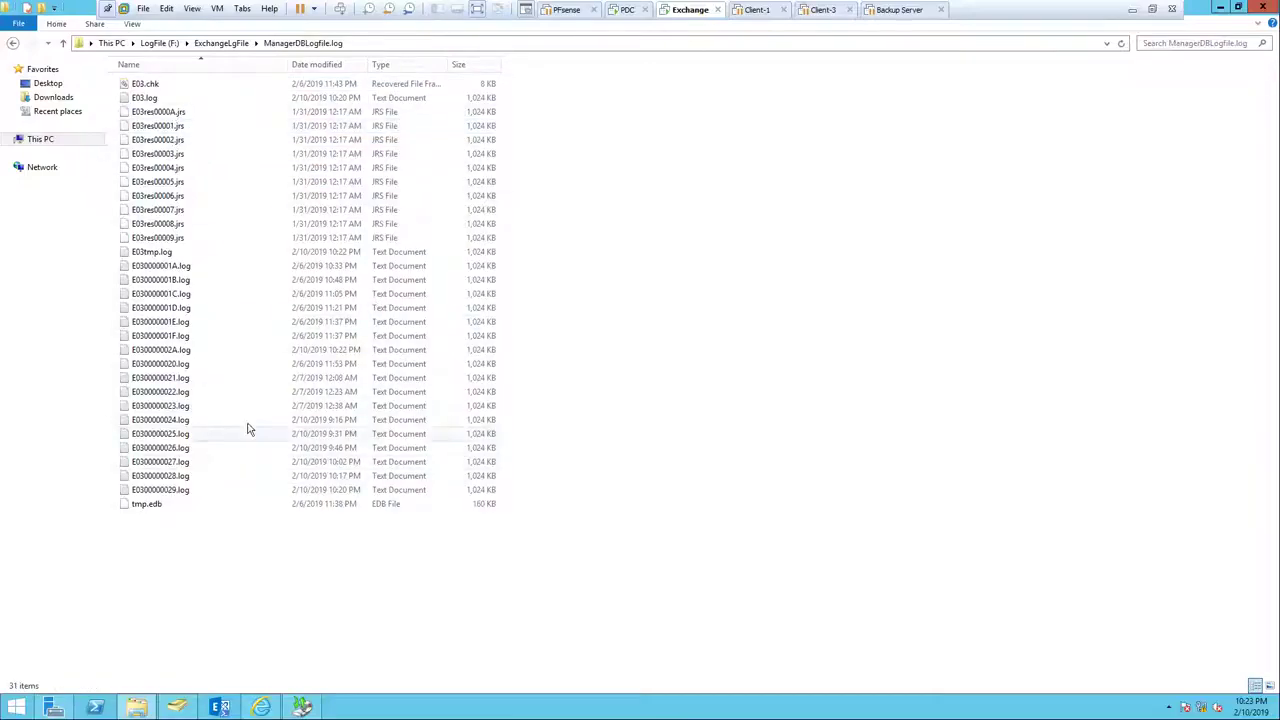
right_click(639, 369)
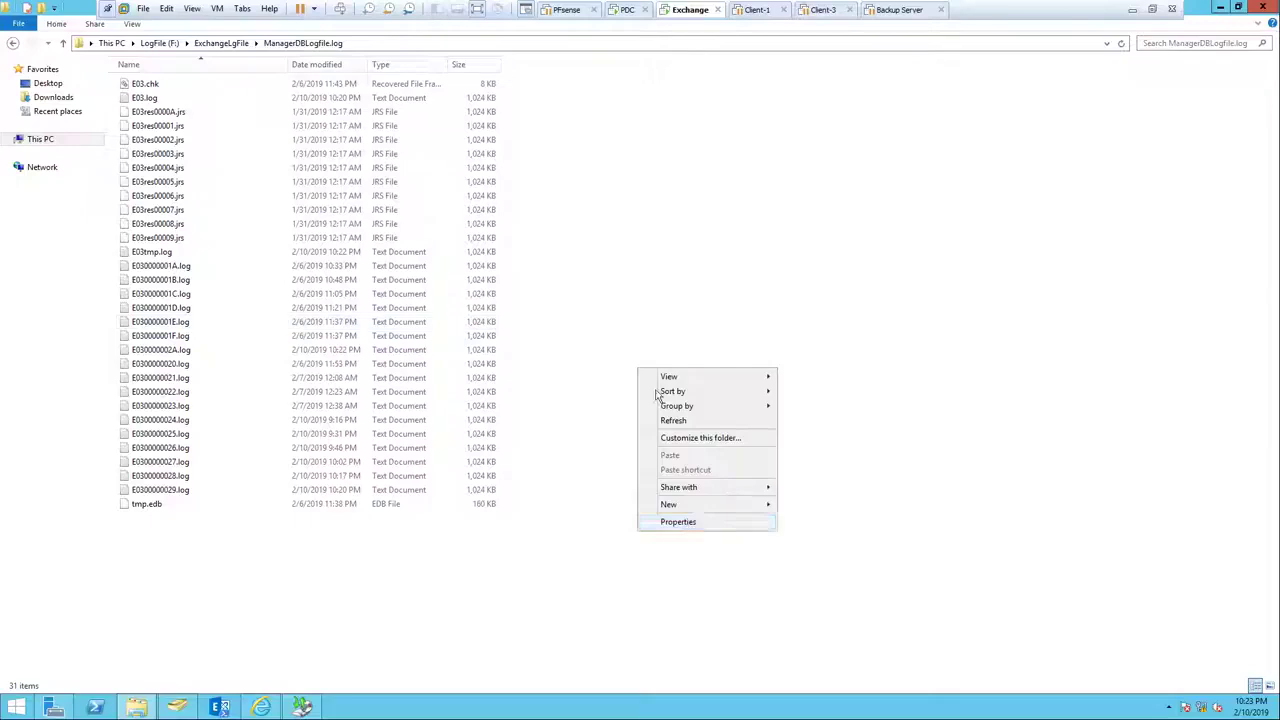
left_click(726, 522)
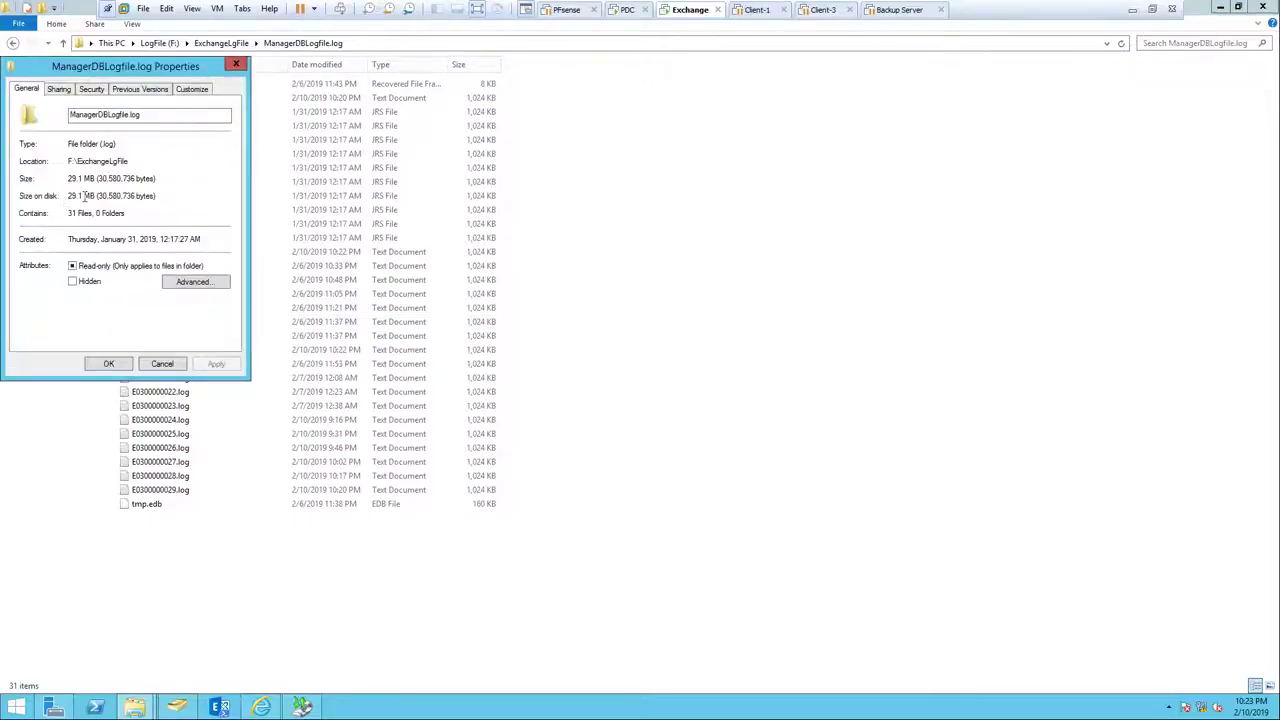
left_click(176, 366)
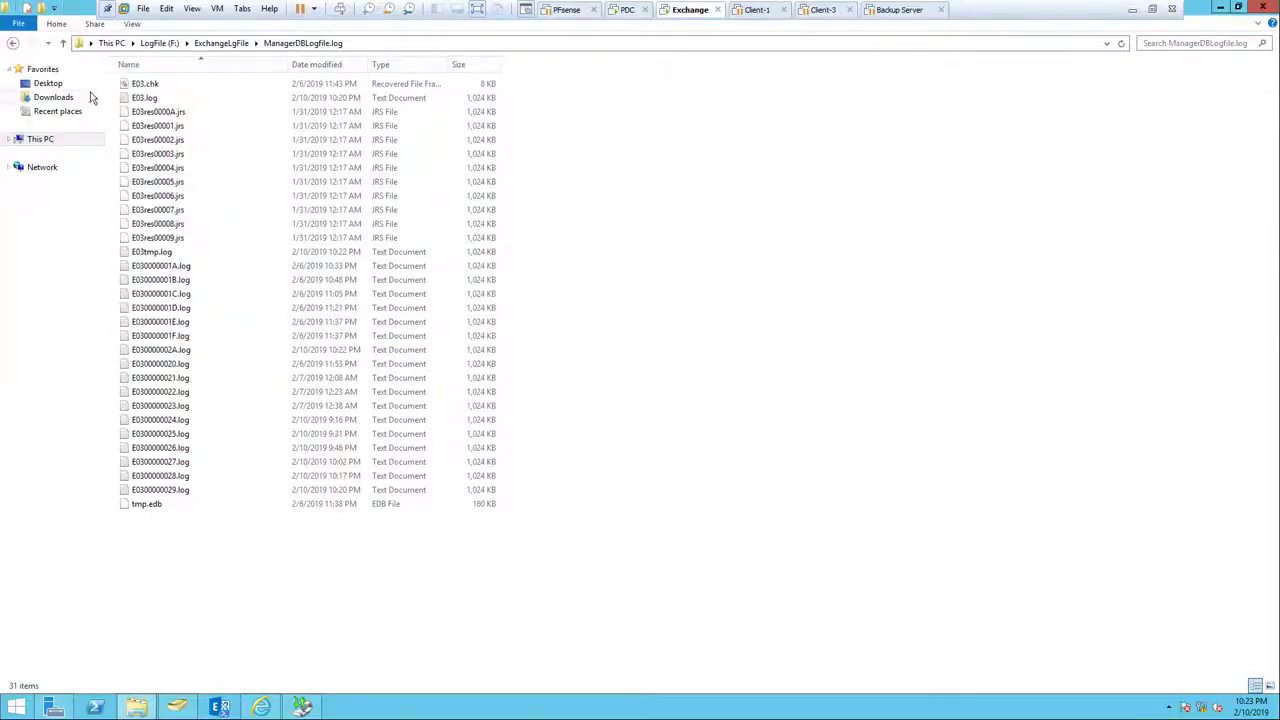
Browse EmpDBLogfile.log and DefaultDBLogfile\DefaultDBLogFile.log, returning up to ExchangeLgFile.
left_click(62, 44)
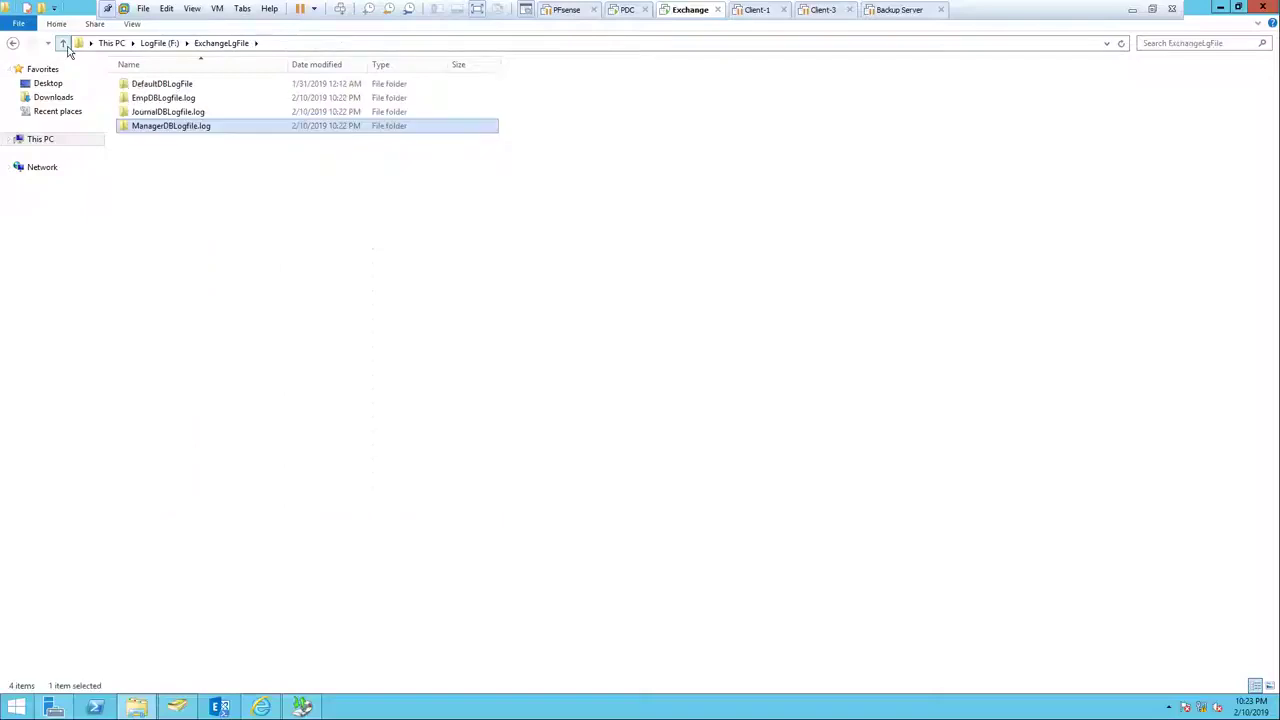
double_click(148, 99)
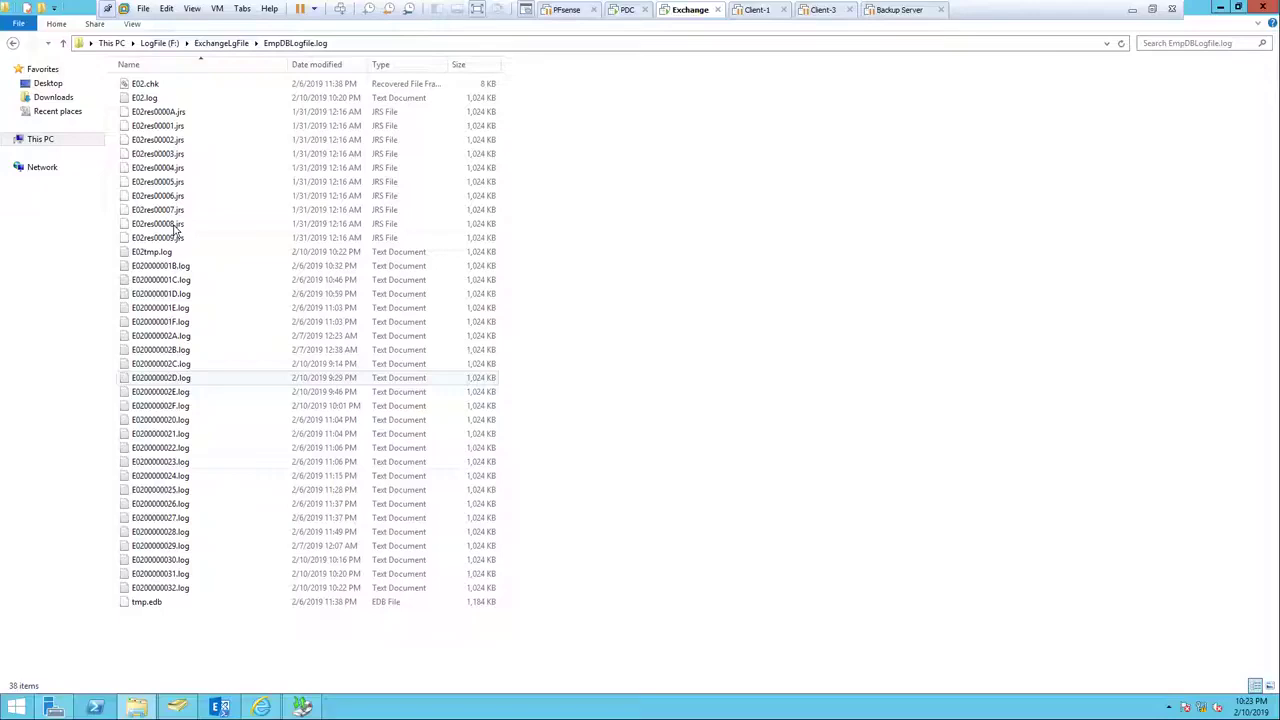
left_click(62, 44)
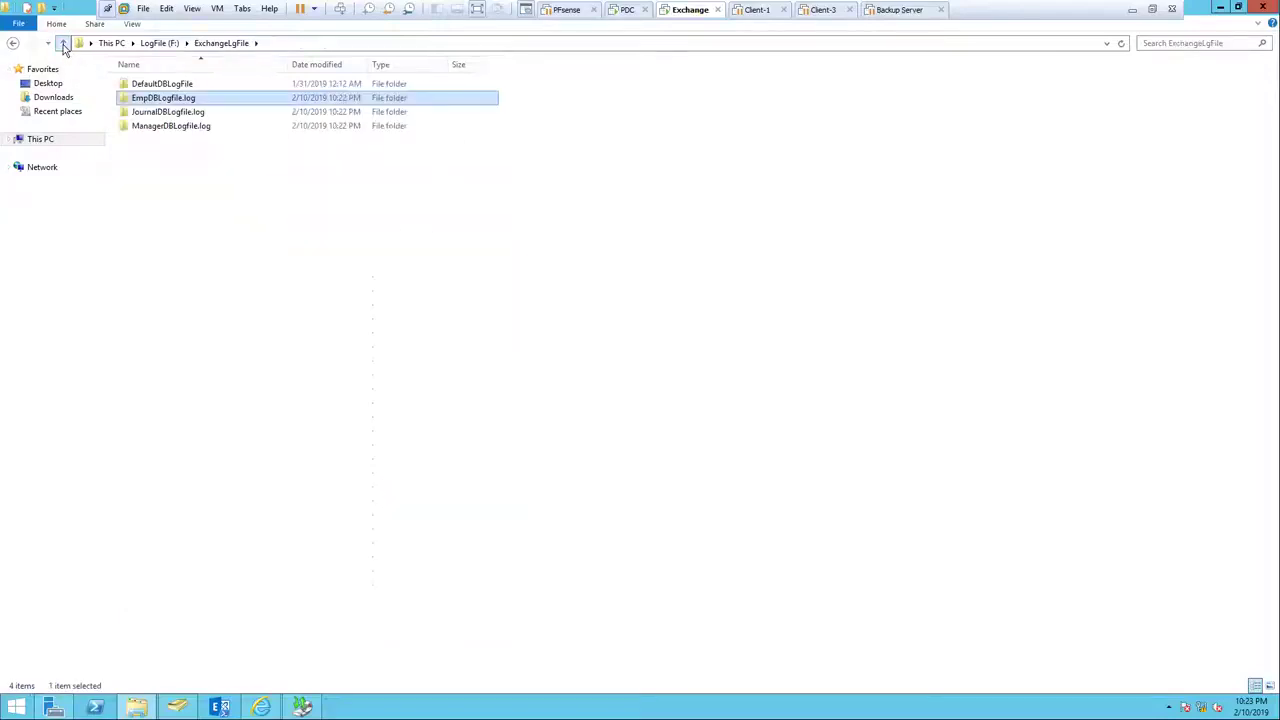
double_click(176, 86)
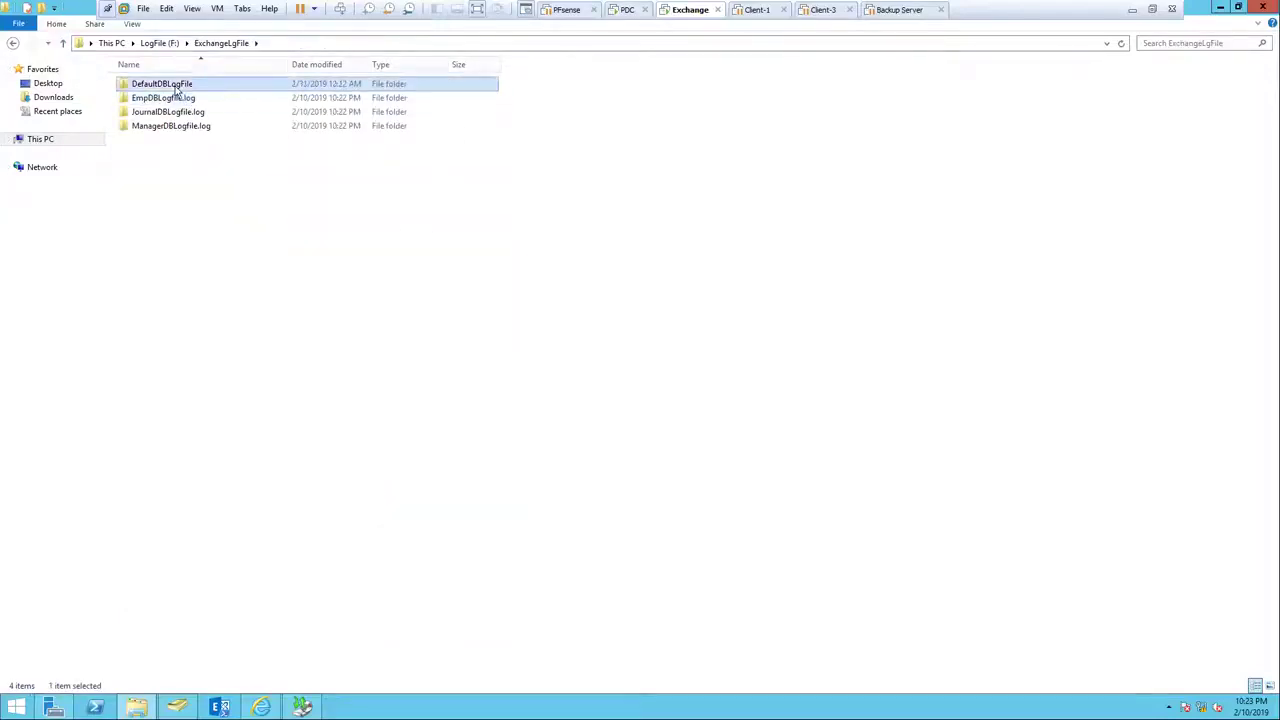
double_click(170, 85)
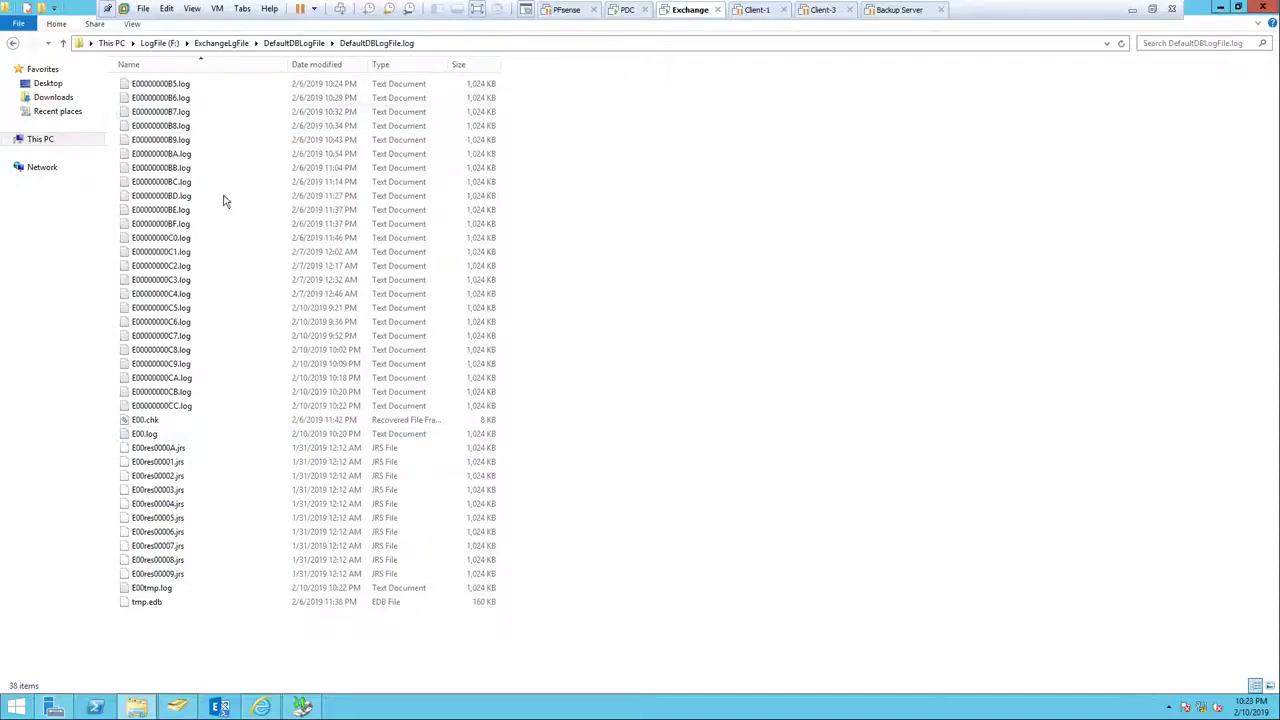
left_click(63, 44)
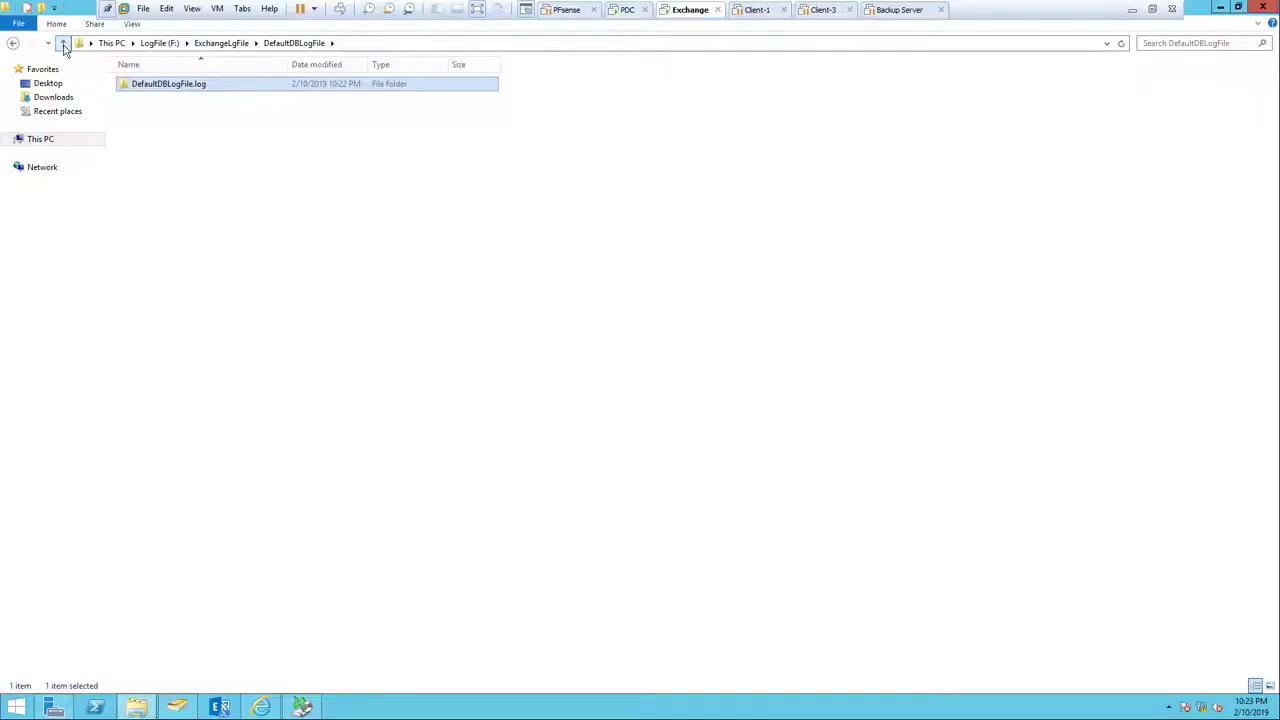
left_click(63, 44)
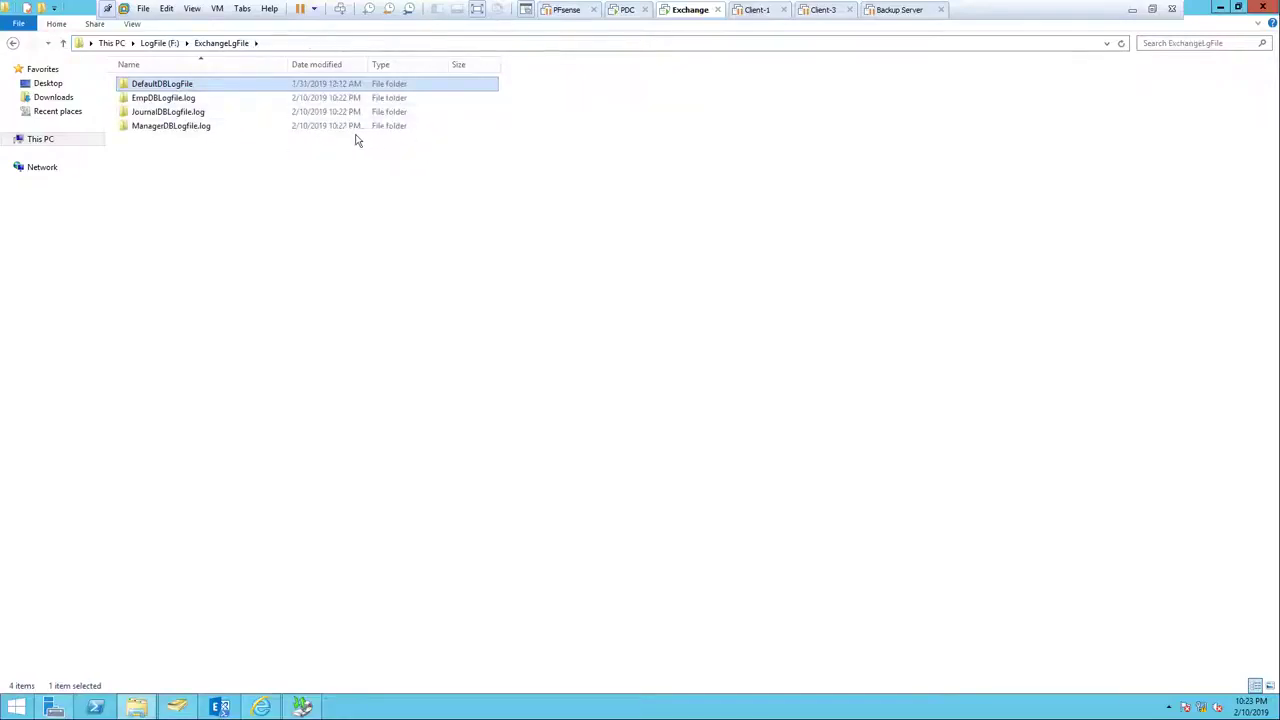
left_click(302, 707)
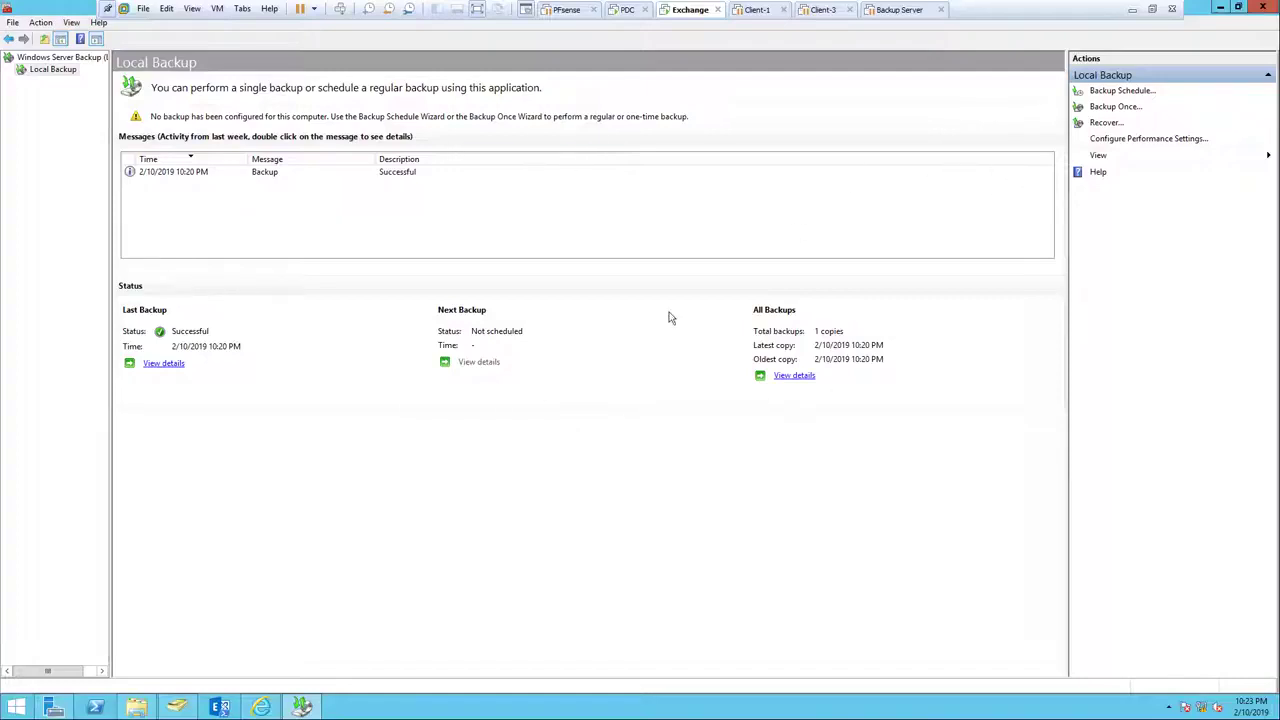
Open Services from Server Manager's Tools and stop Microsoft Exchange Information Store.
left_click(54, 707)
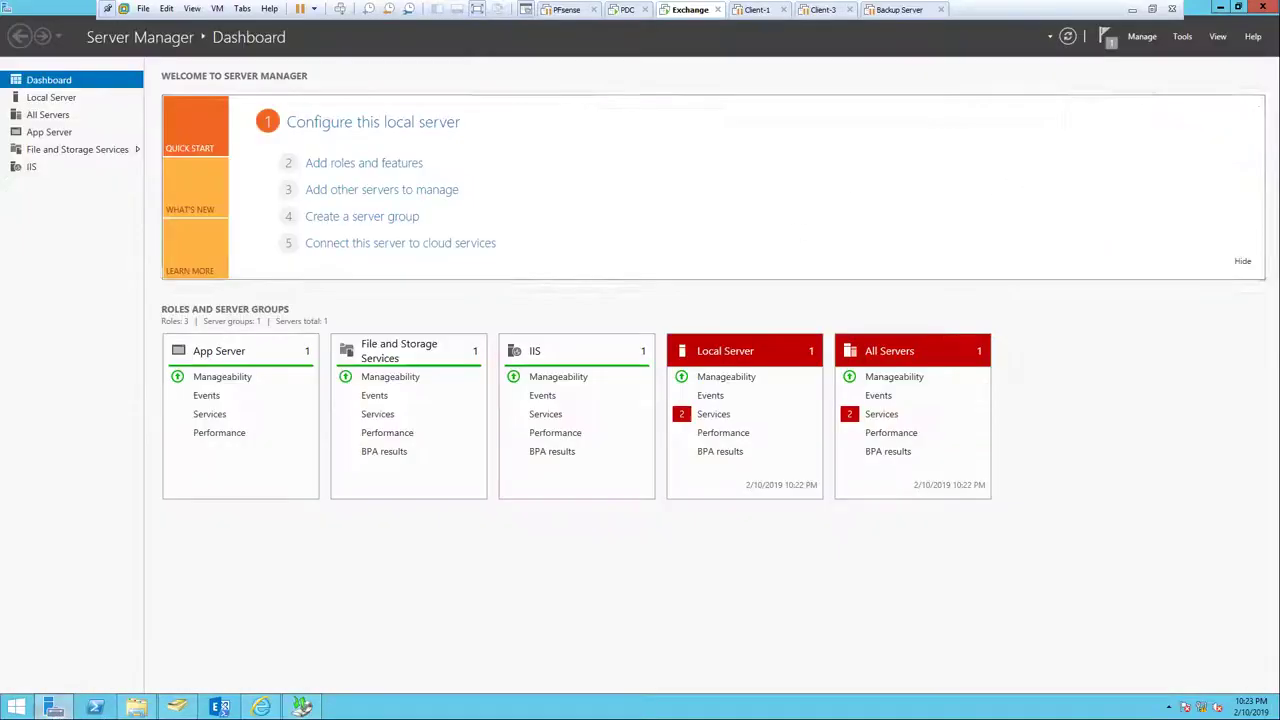
left_click(1183, 38)
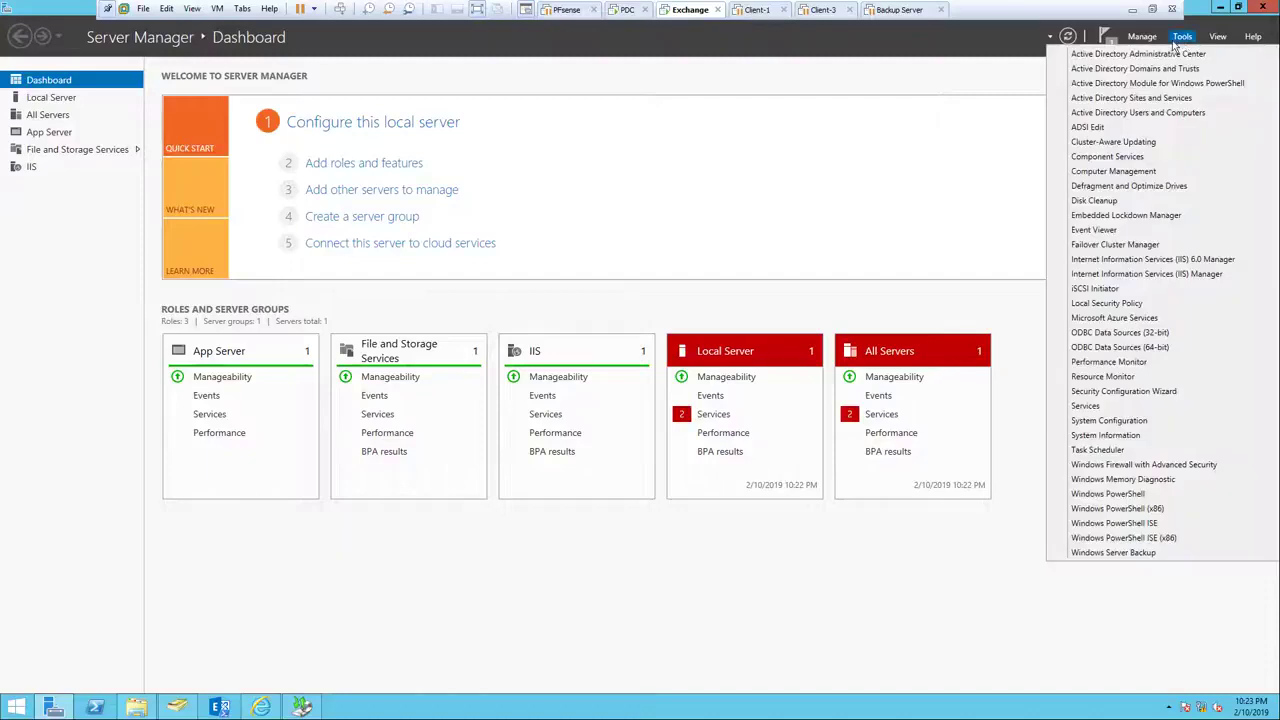
left_click(1100, 409)
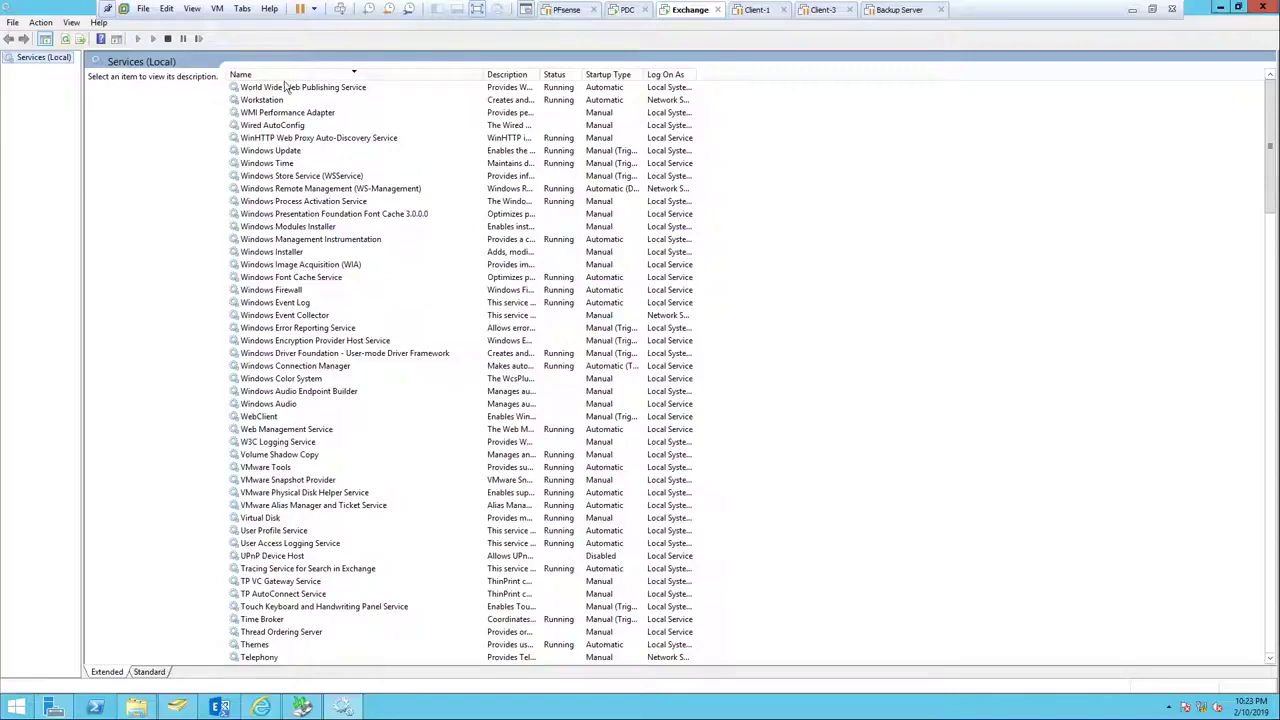
left_click(294, 75)
scroll(337, 391, "down", 10)
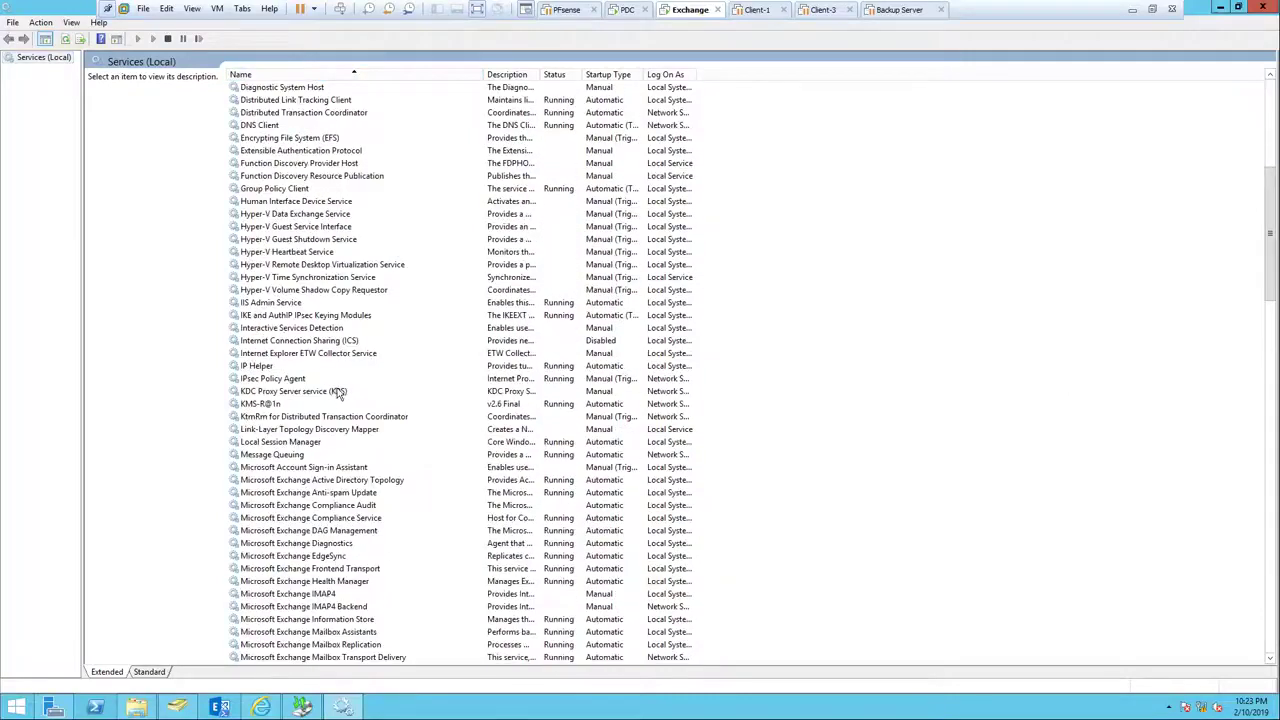
scroll(337, 391, "down", 8)
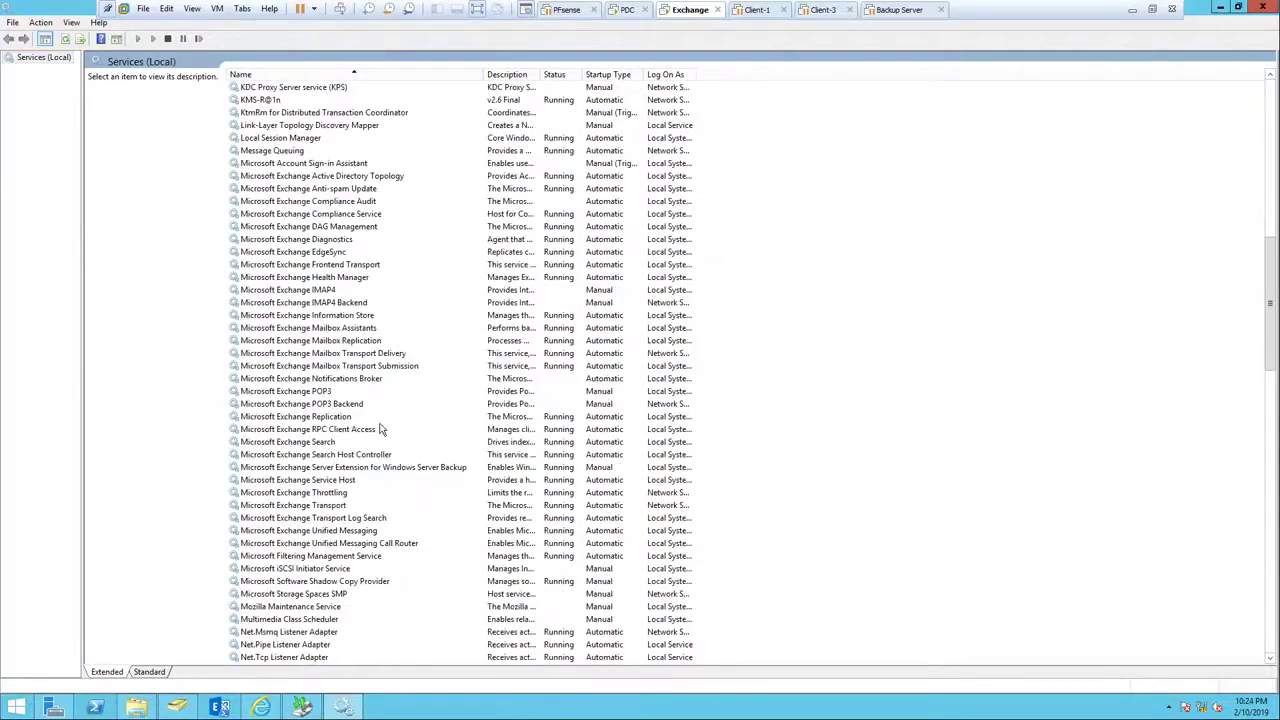
right_click(344, 316)
left_click(372, 340)
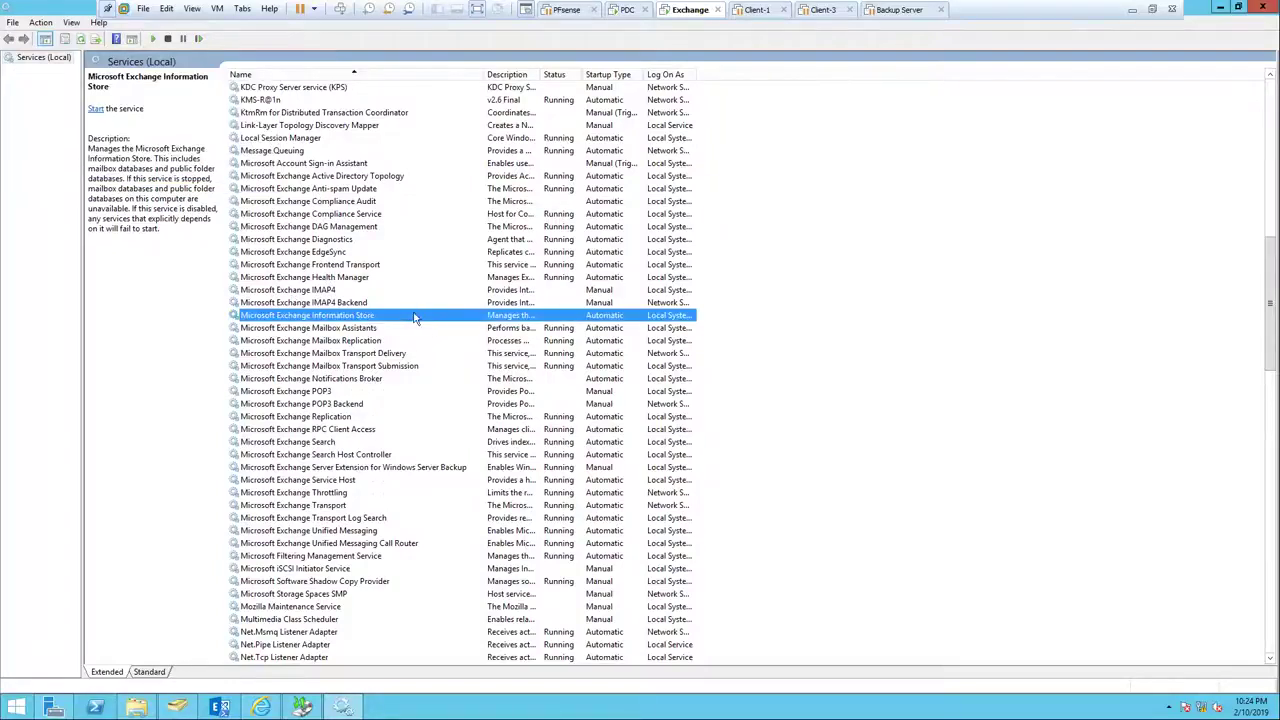
left_click(303, 707)
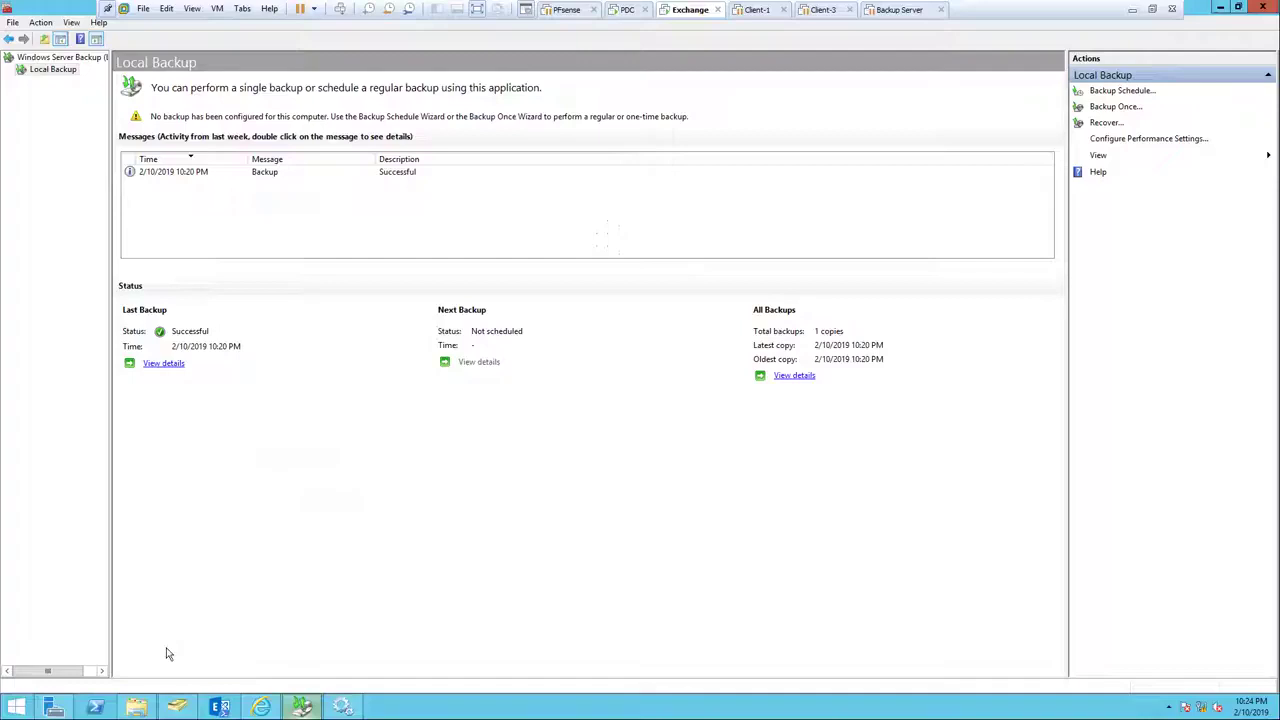
Start a one-time full server backup to local drive LogFile (F:), declining the exclude prompt.
left_click(1115, 107)
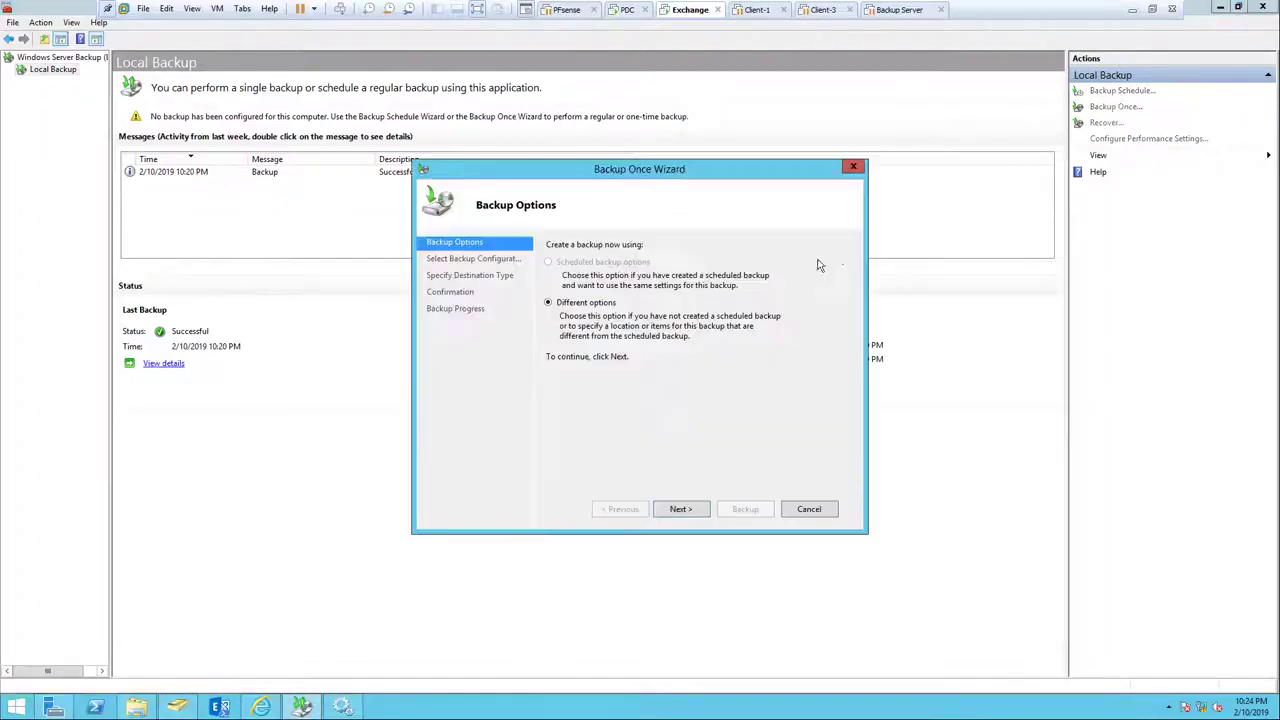
left_click(681, 510)
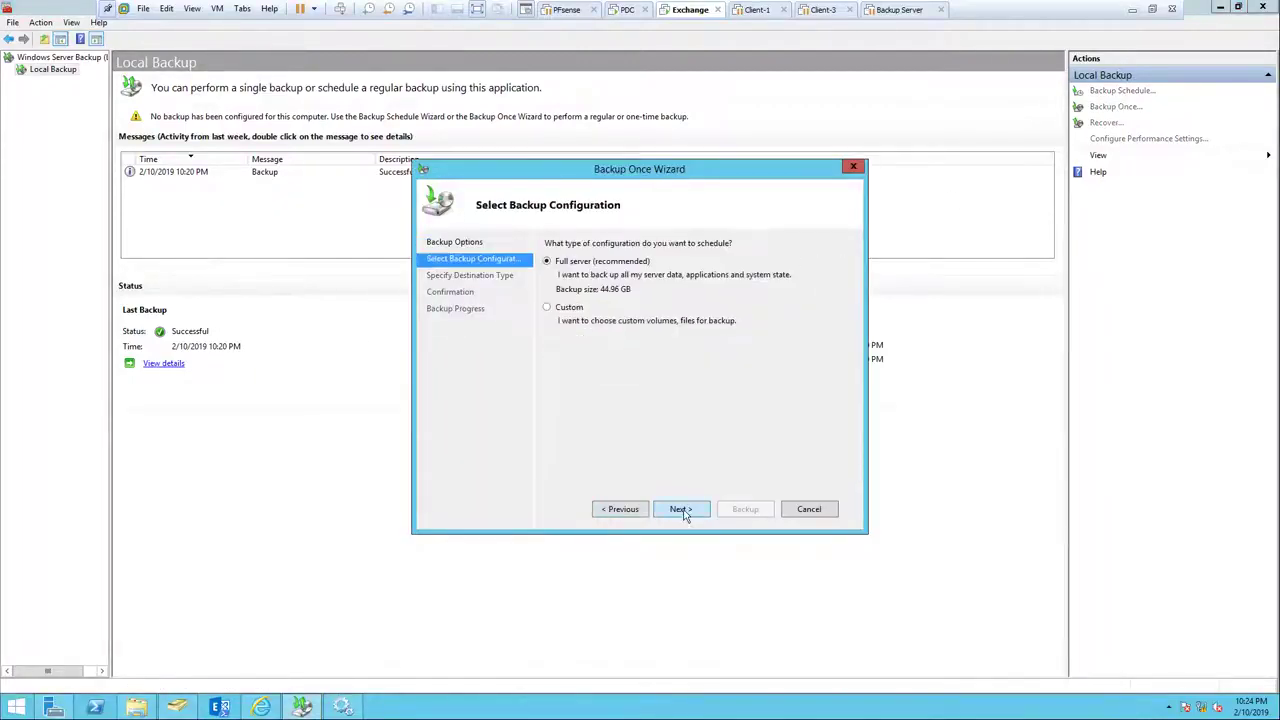
left_click(684, 510)
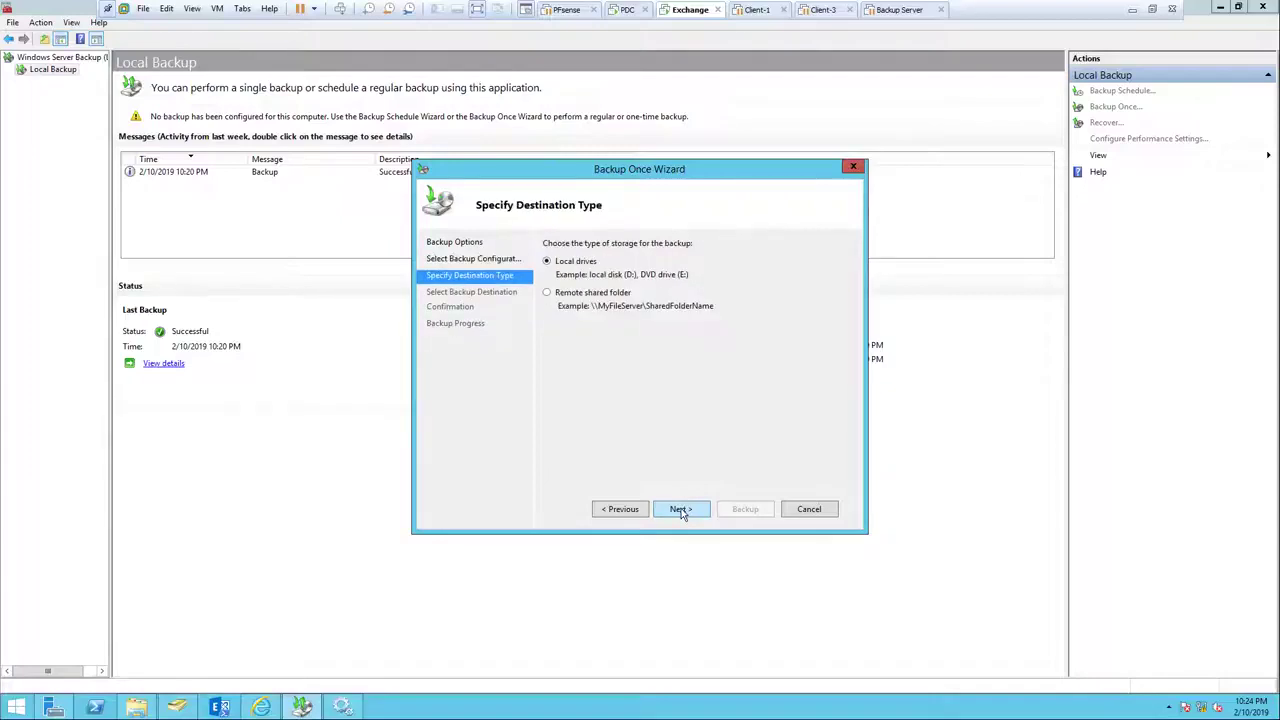
left_click(680, 510)
left_click(680, 510)
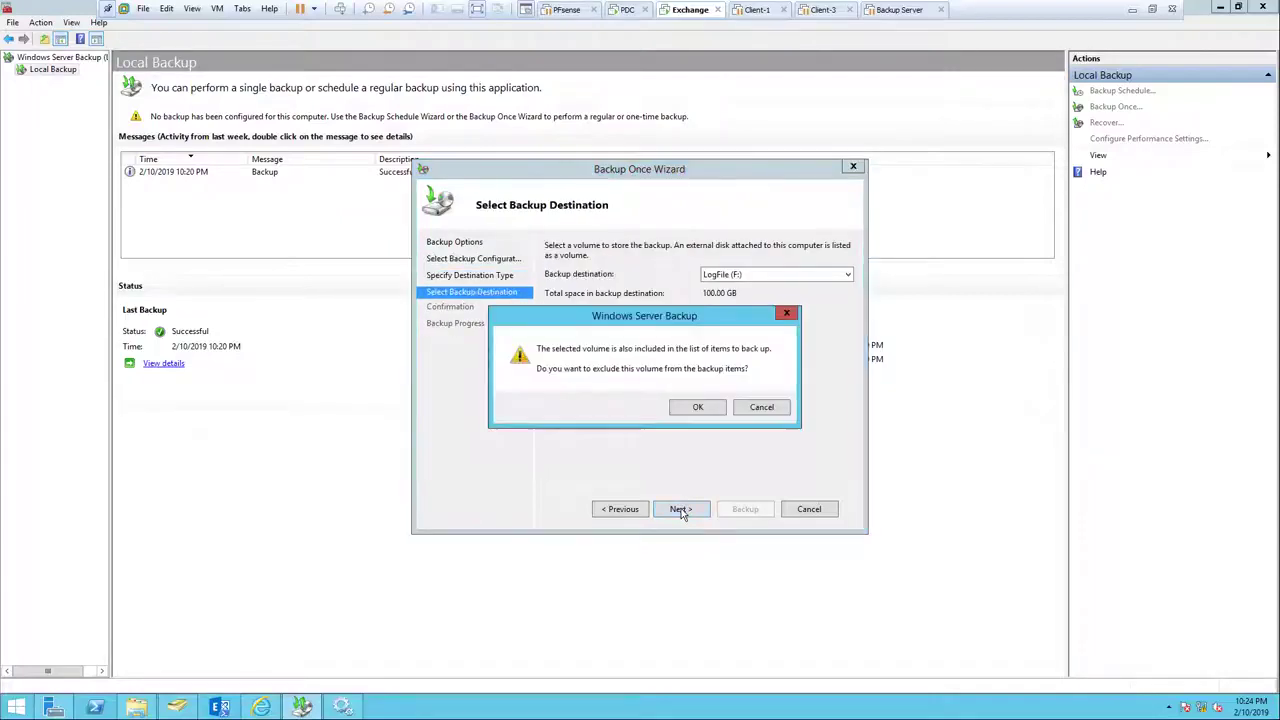
left_click(750, 409)
Switch the destination to New Volume (H:), then back out and cancel the wizard.
left_click(750, 283)
left_click(752, 310)
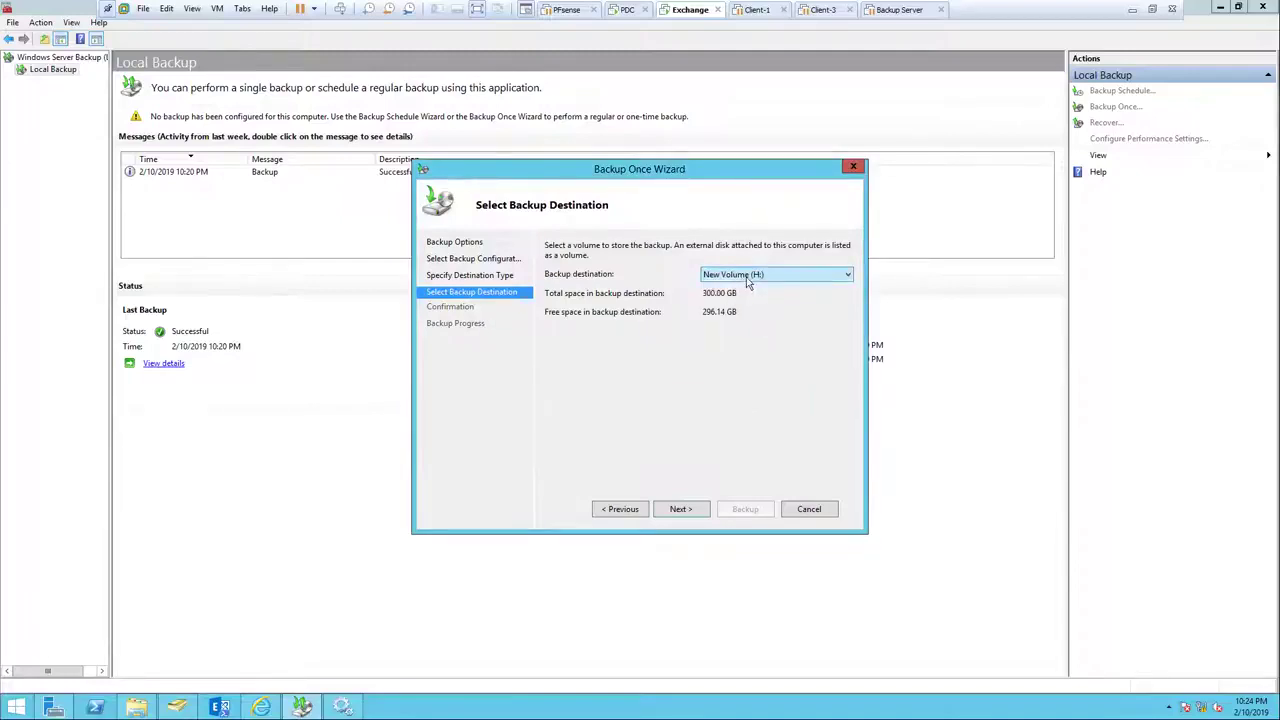
left_click(136, 707)
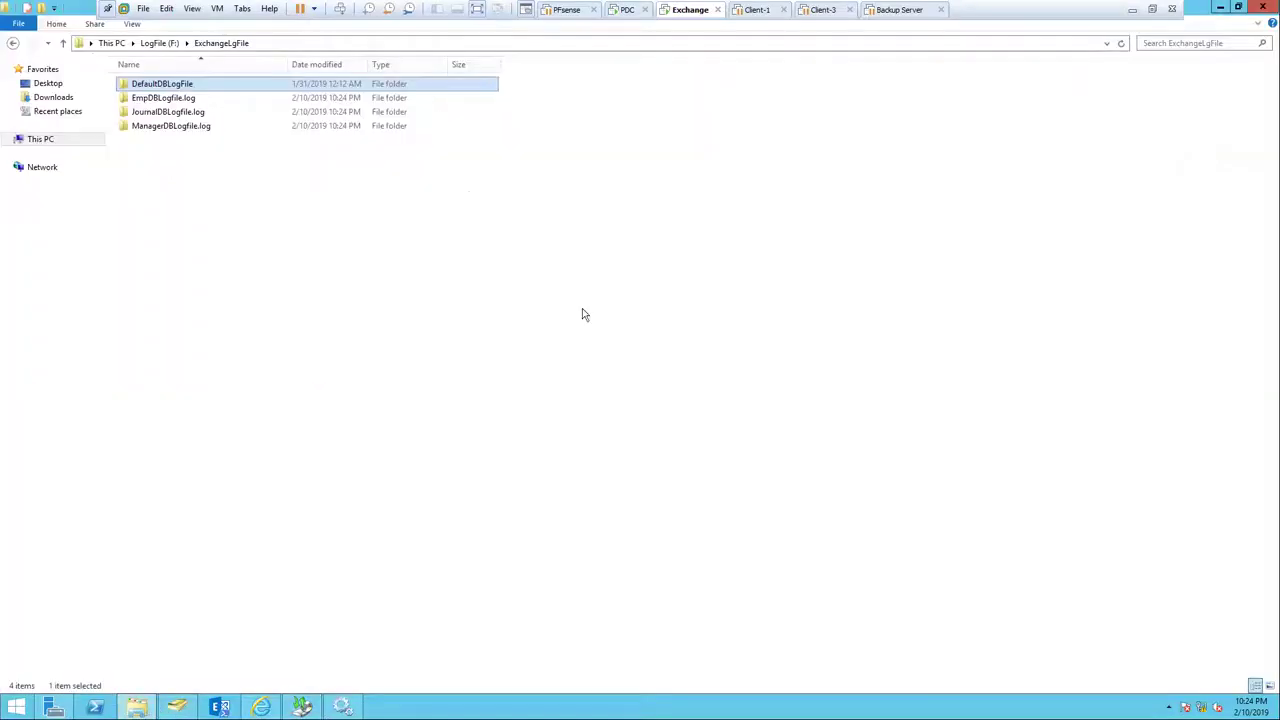
left_click(57, 140)
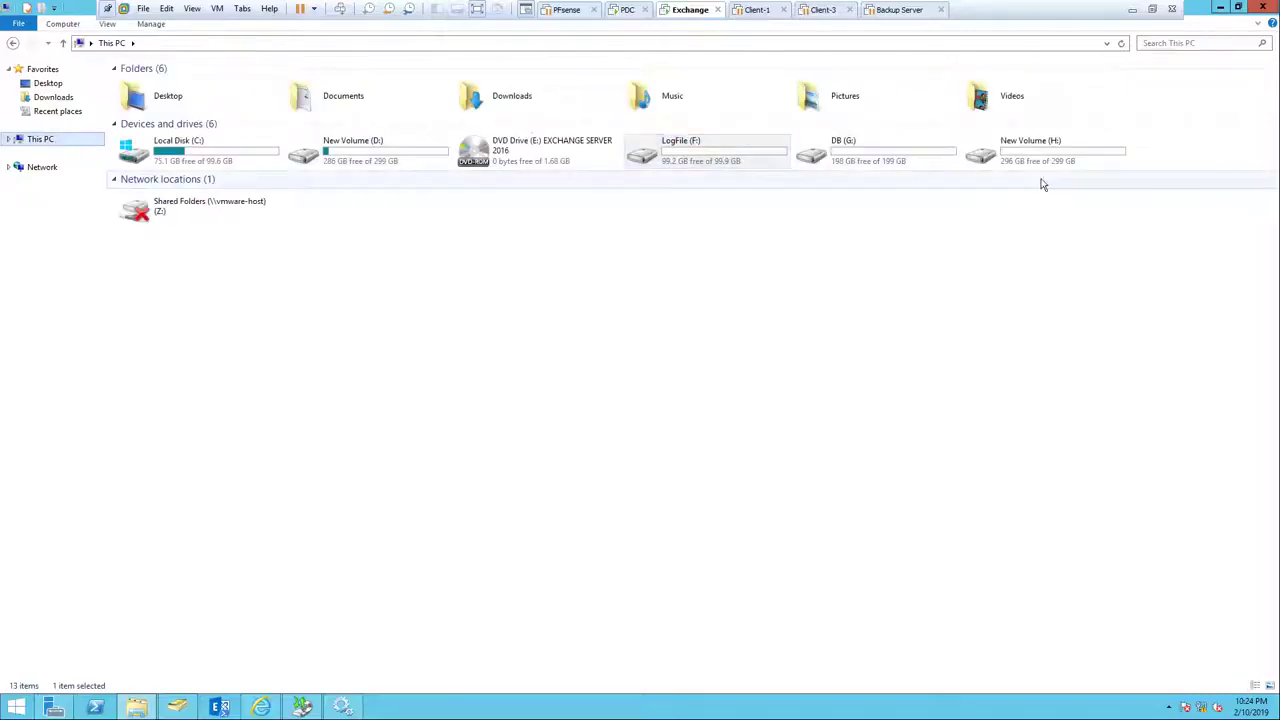
left_click(302, 707)
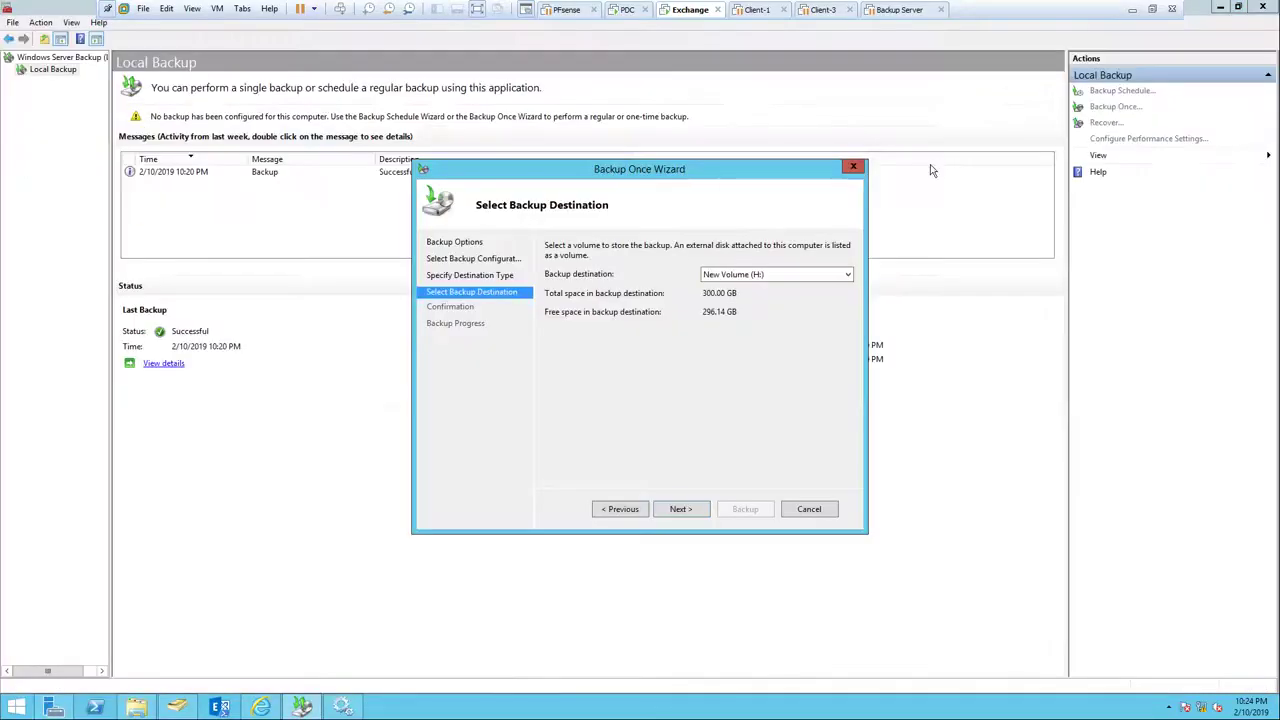
left_click(682, 511)
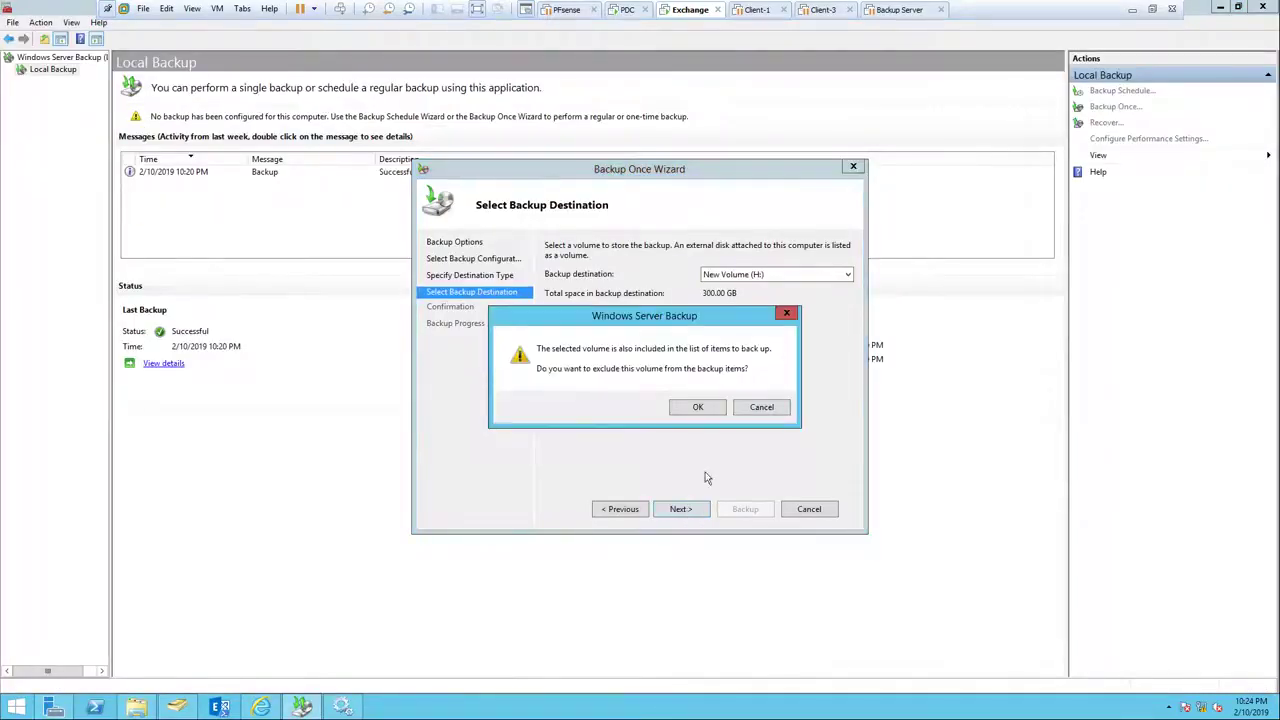
left_click(755, 408)
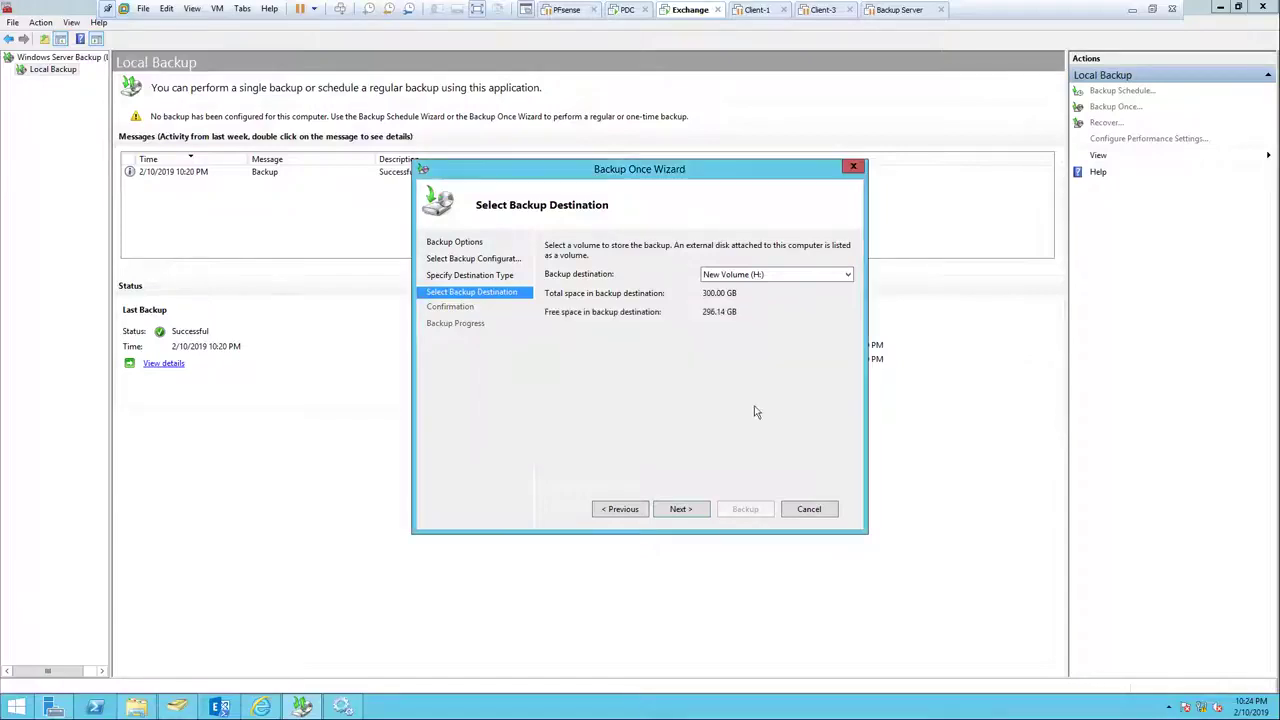
left_click(622, 511)
left_click(809, 509)
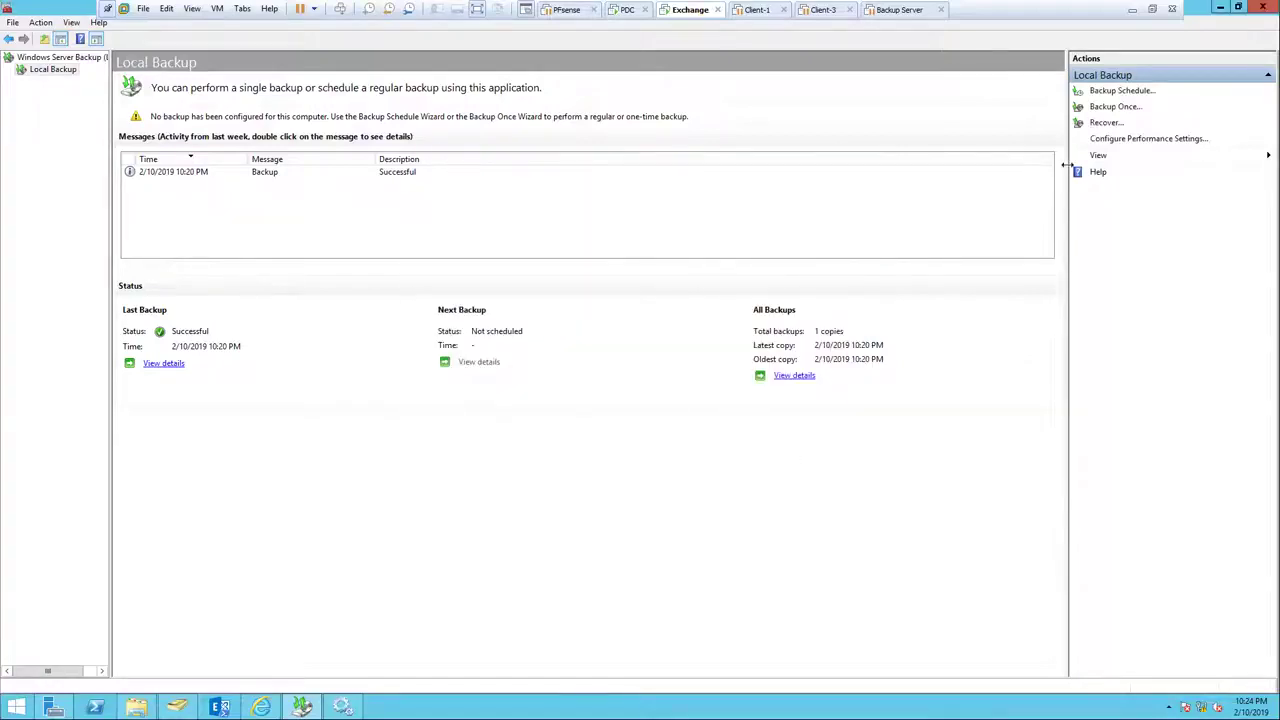
Start a custom backup schedule and add the ExchangeLgFile and ExchangeDB folders.
left_click(1125, 90)
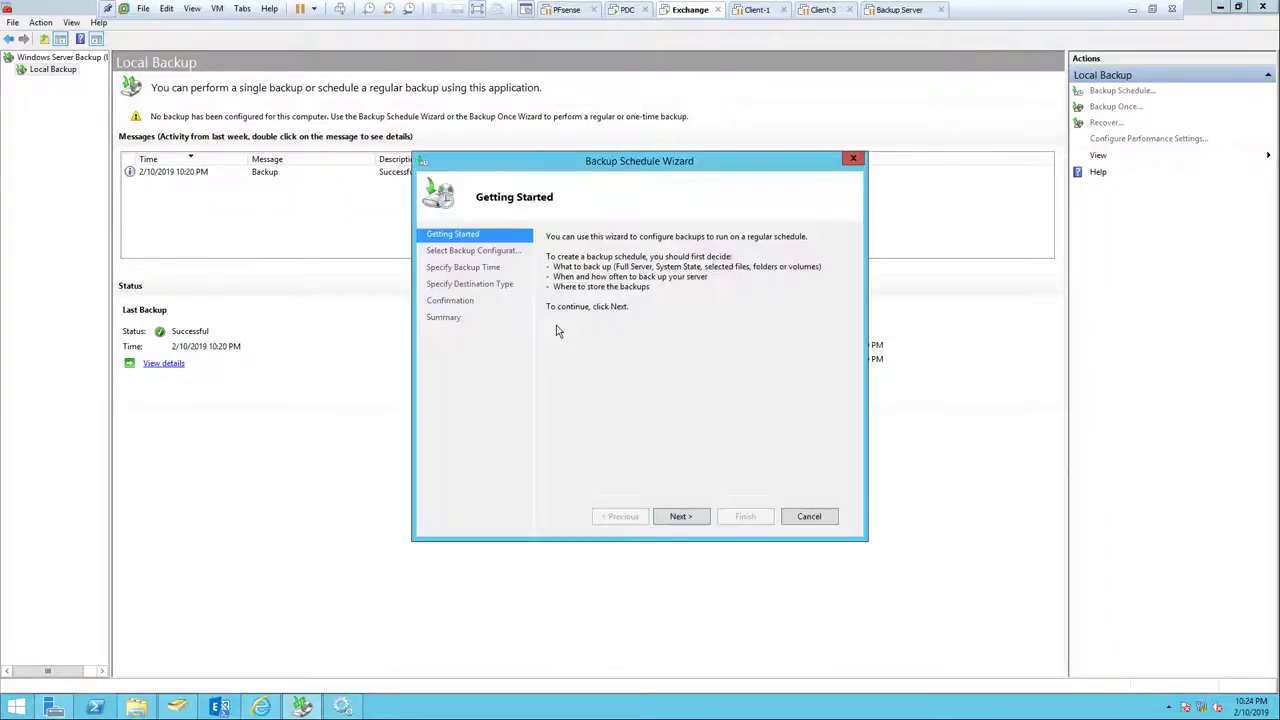
left_click(670, 520)
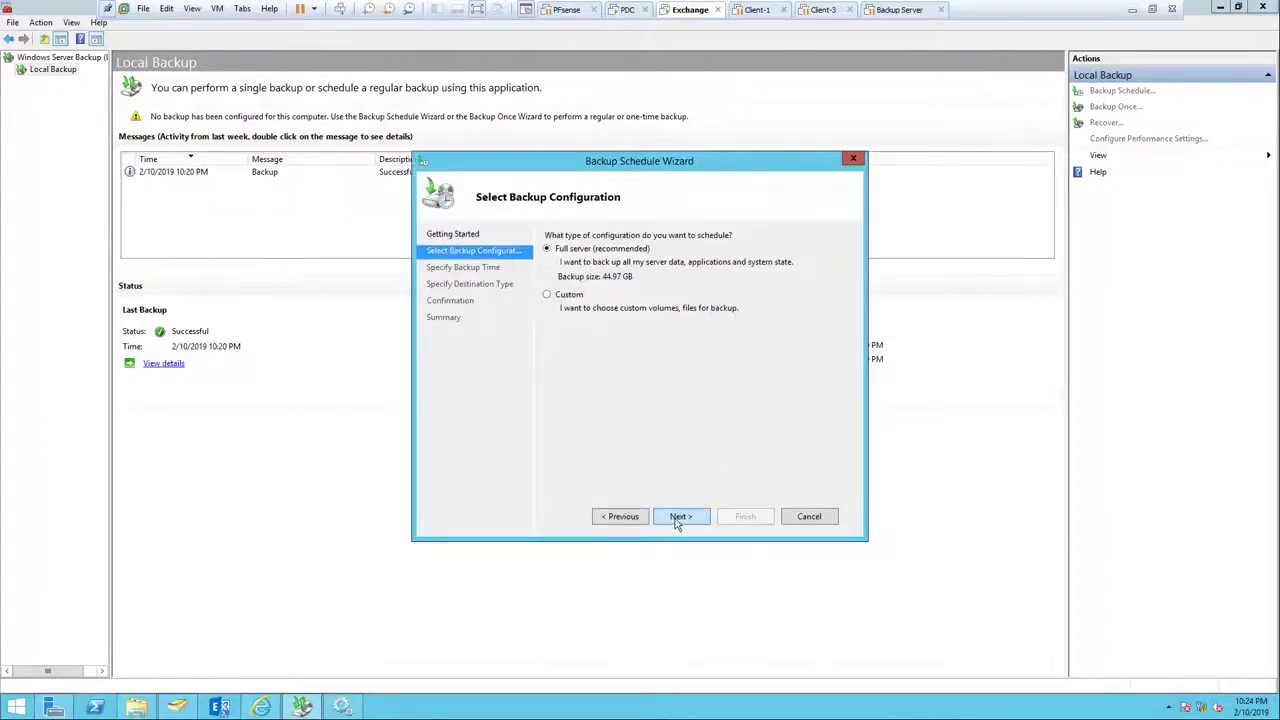
left_click(556, 294)
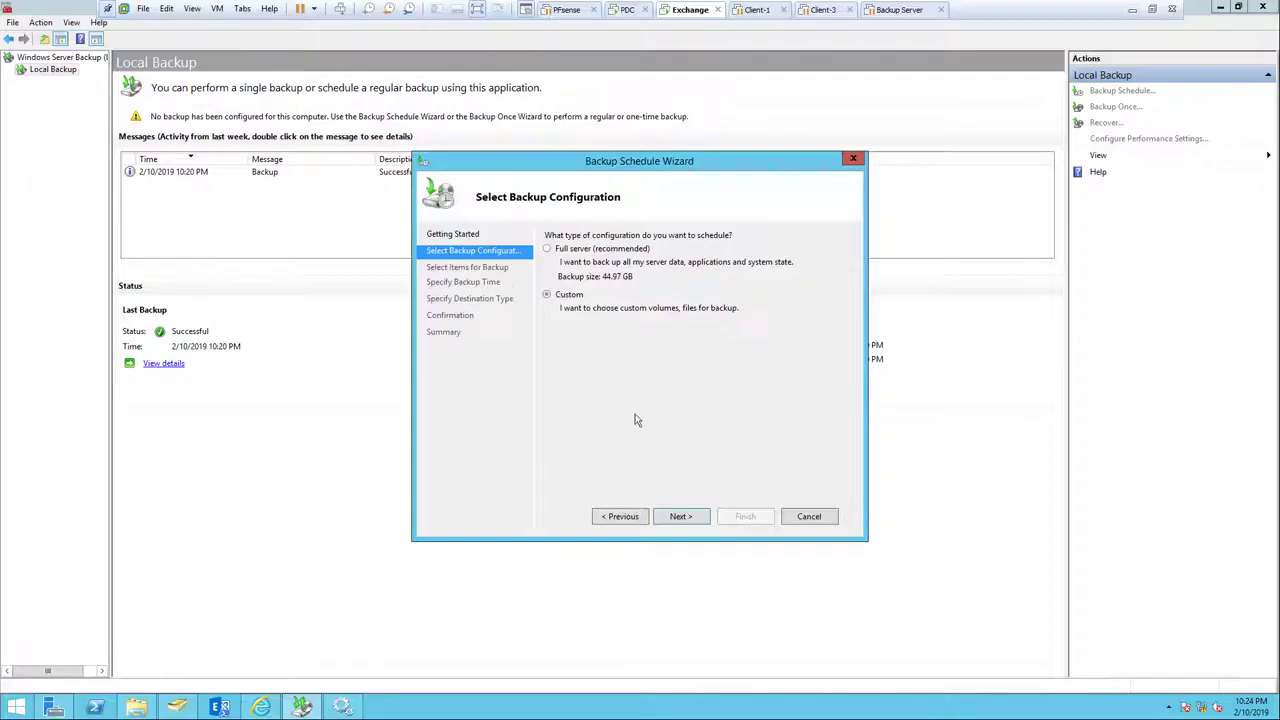
left_click(679, 517)
left_click(712, 448)
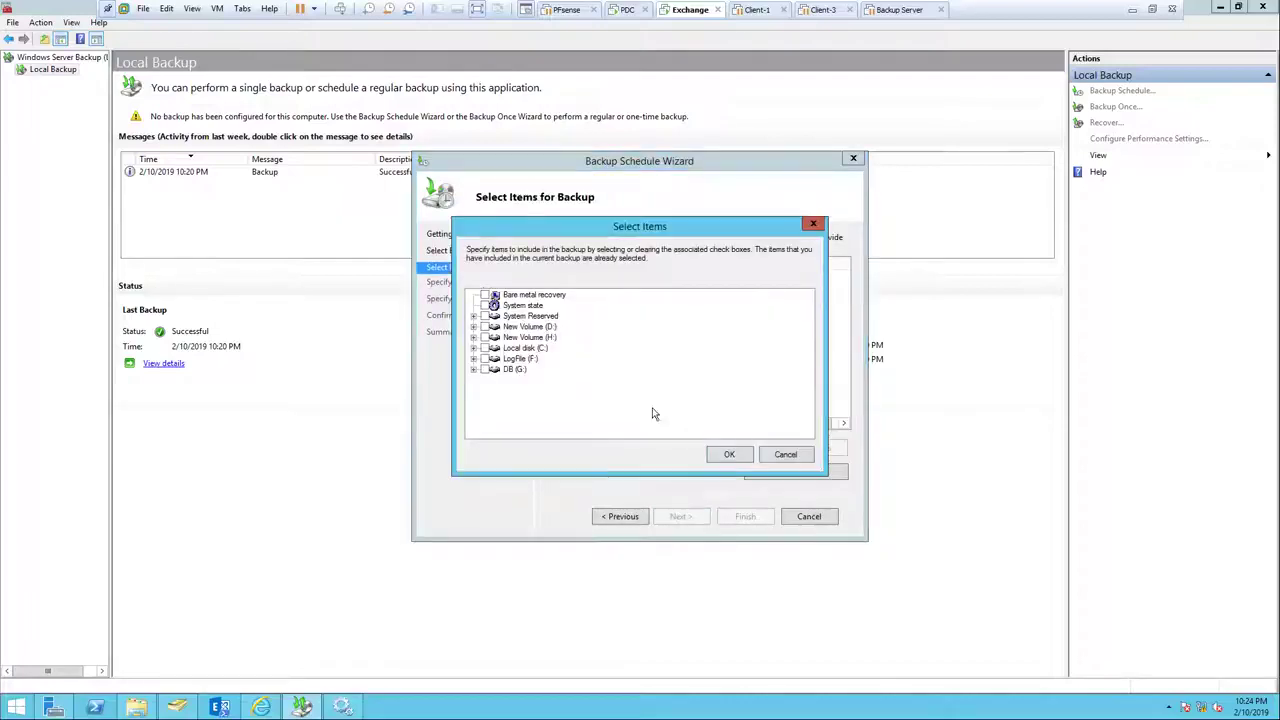
left_click(474, 359)
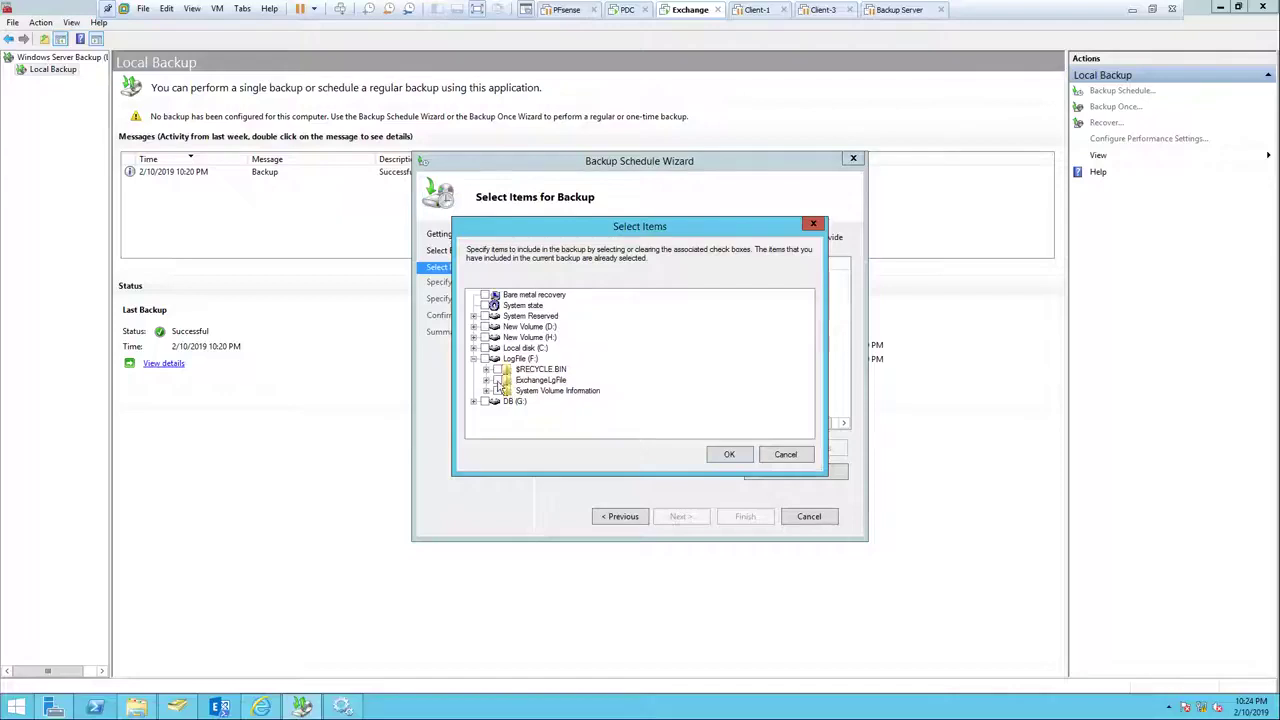
left_click(474, 402)
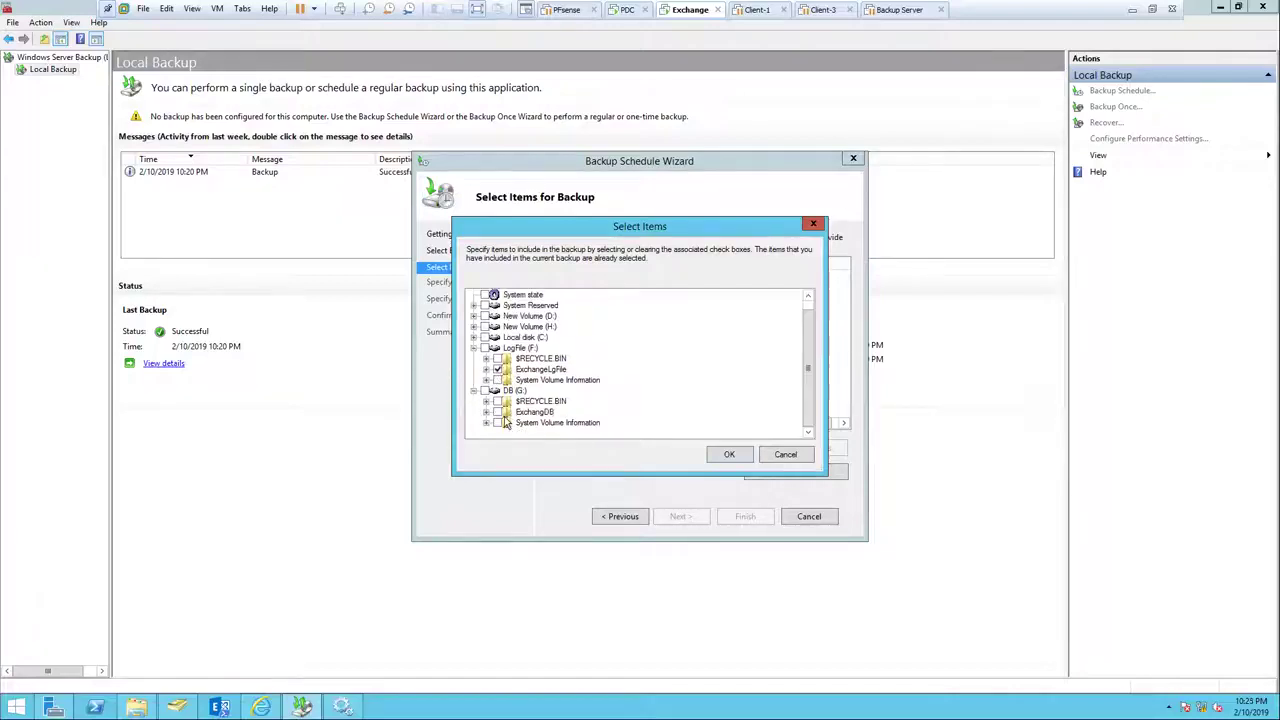
left_click(498, 412)
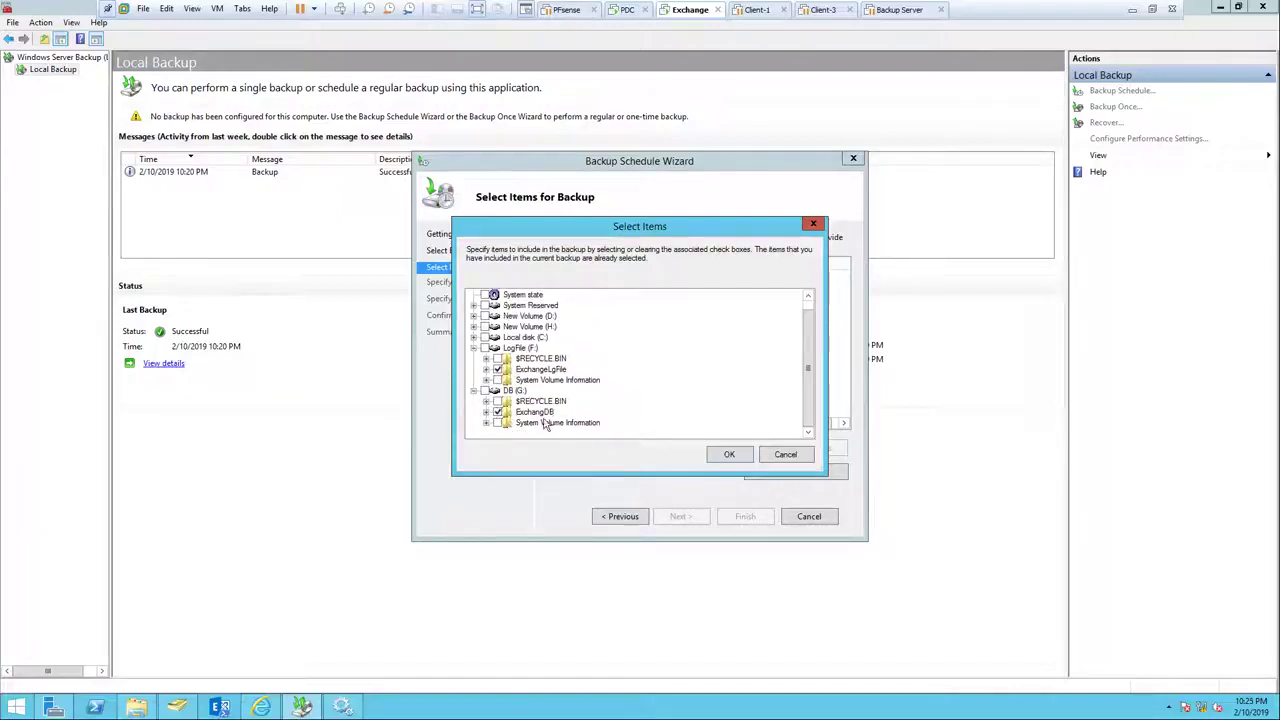
left_click(722, 455)
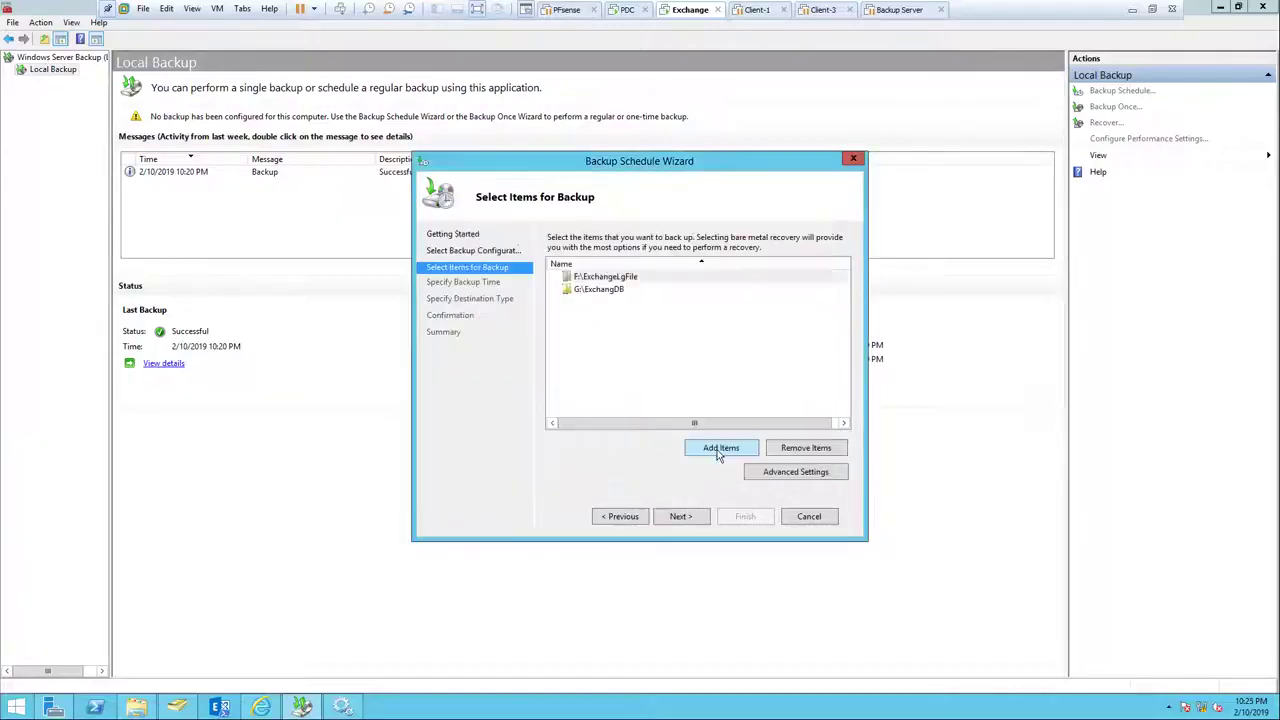
Choose VSS full backup in the schedule's advanced settings.
left_click(771, 478)
left_click(537, 225)
left_click(494, 258)
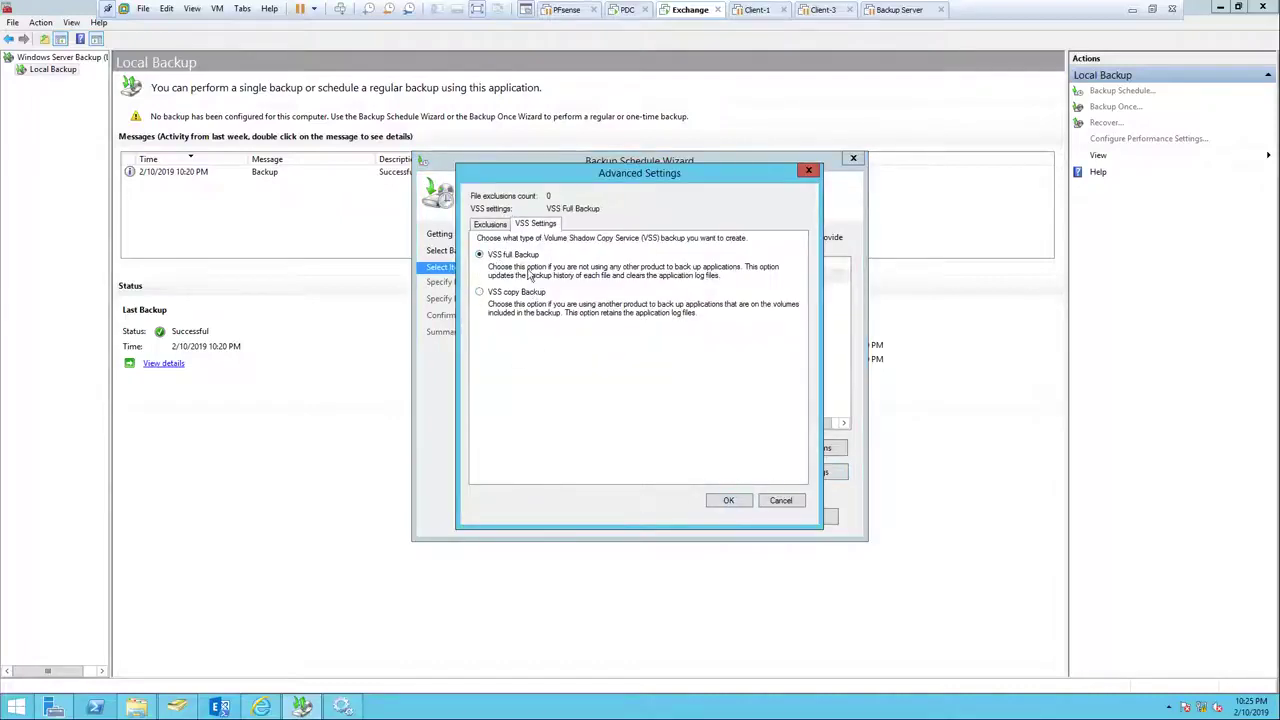
left_click(729, 500)
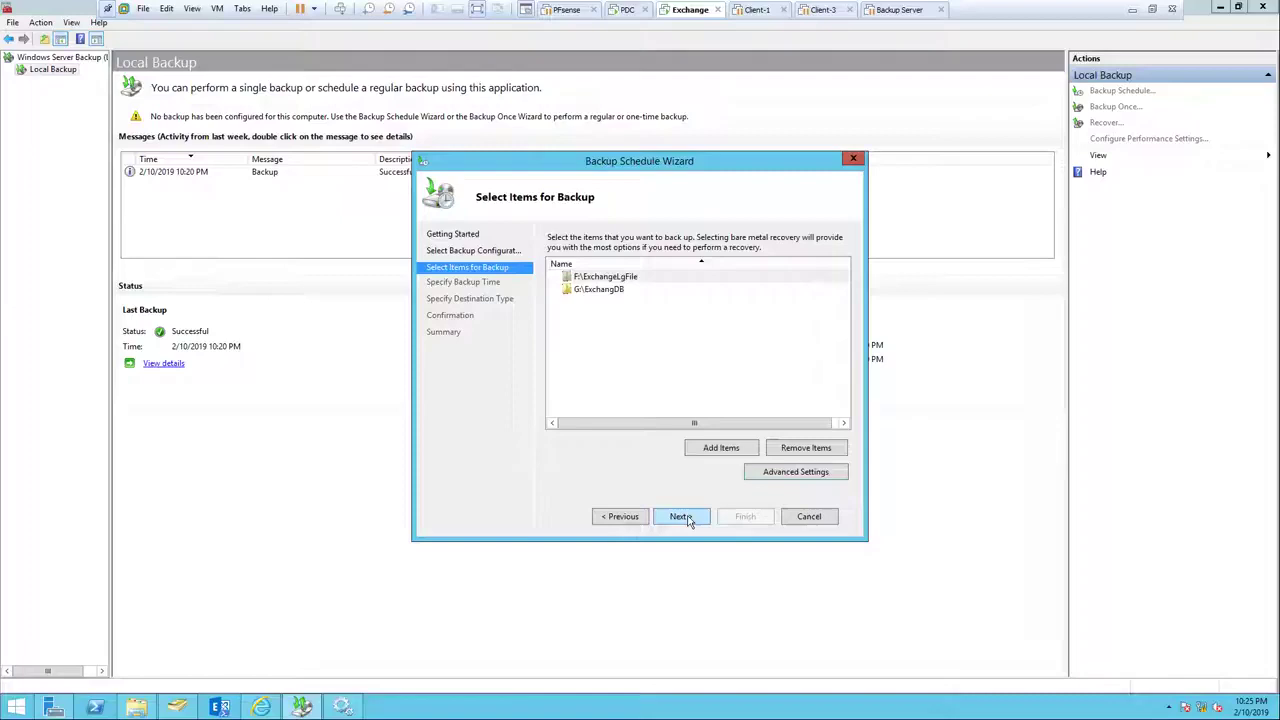
left_click(684, 517)
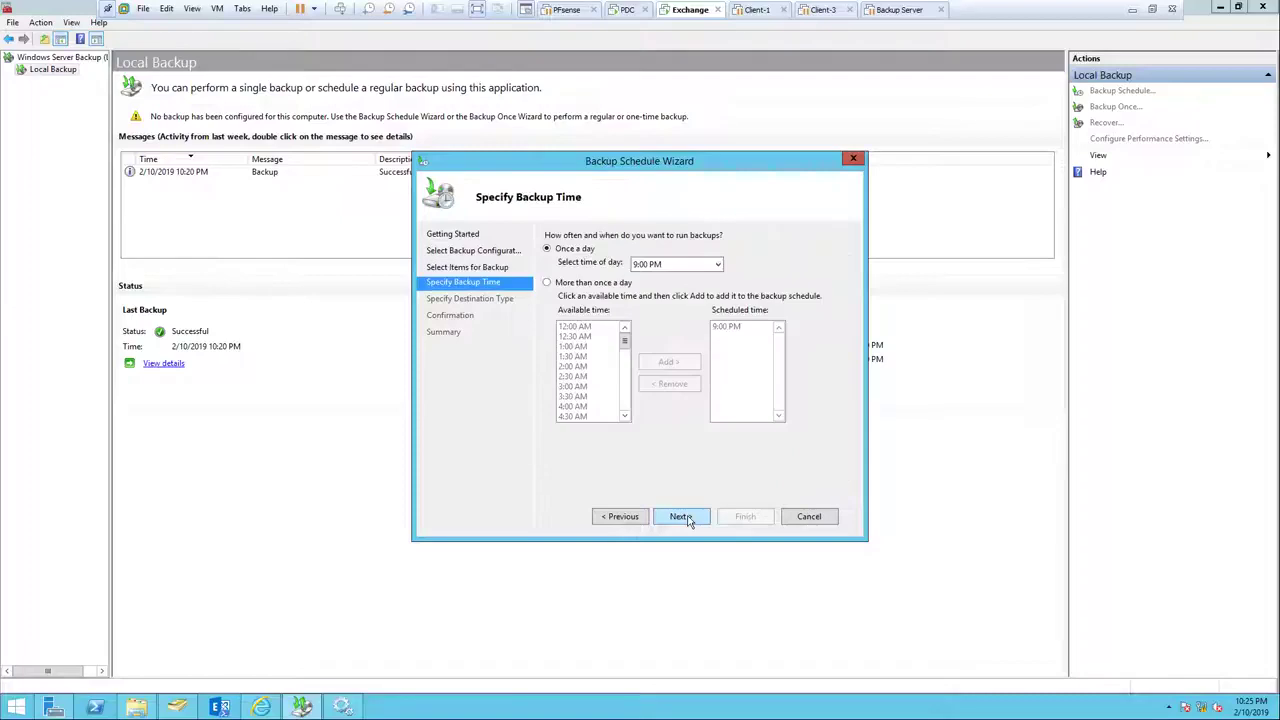
Set the schedule to run once a day at 10:30 PM.
left_click(659, 266)
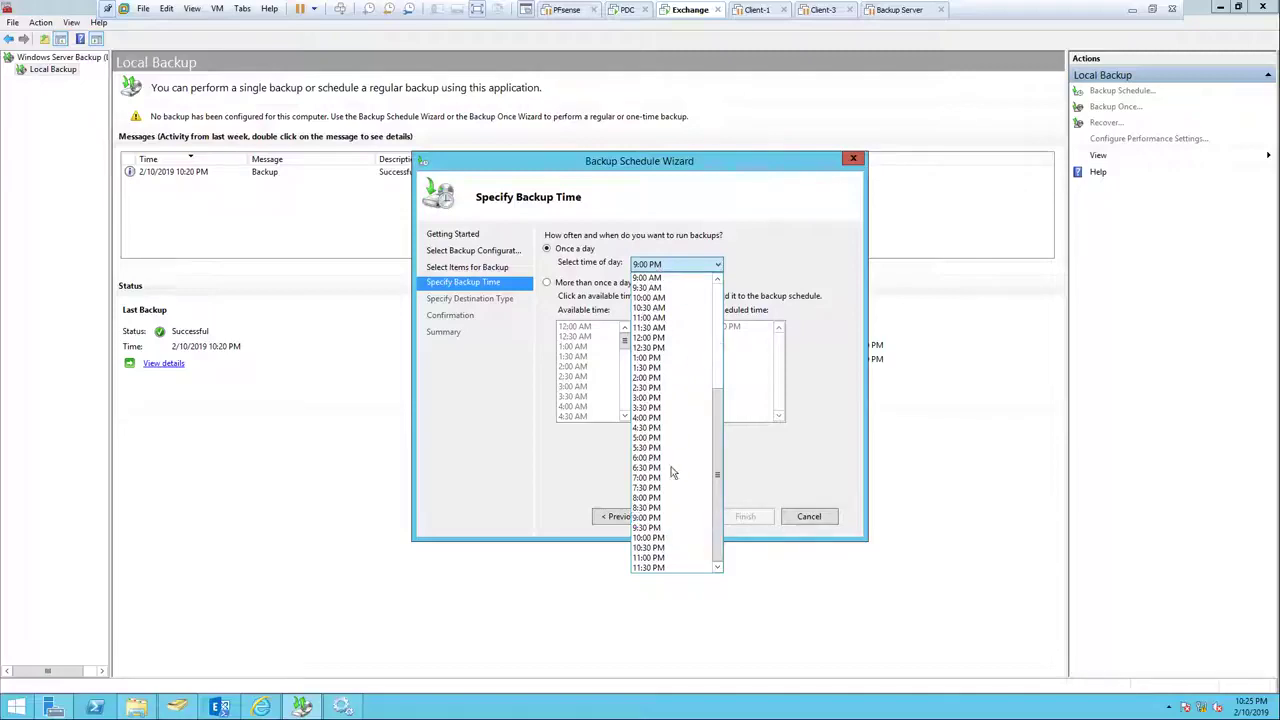
left_click(659, 548)
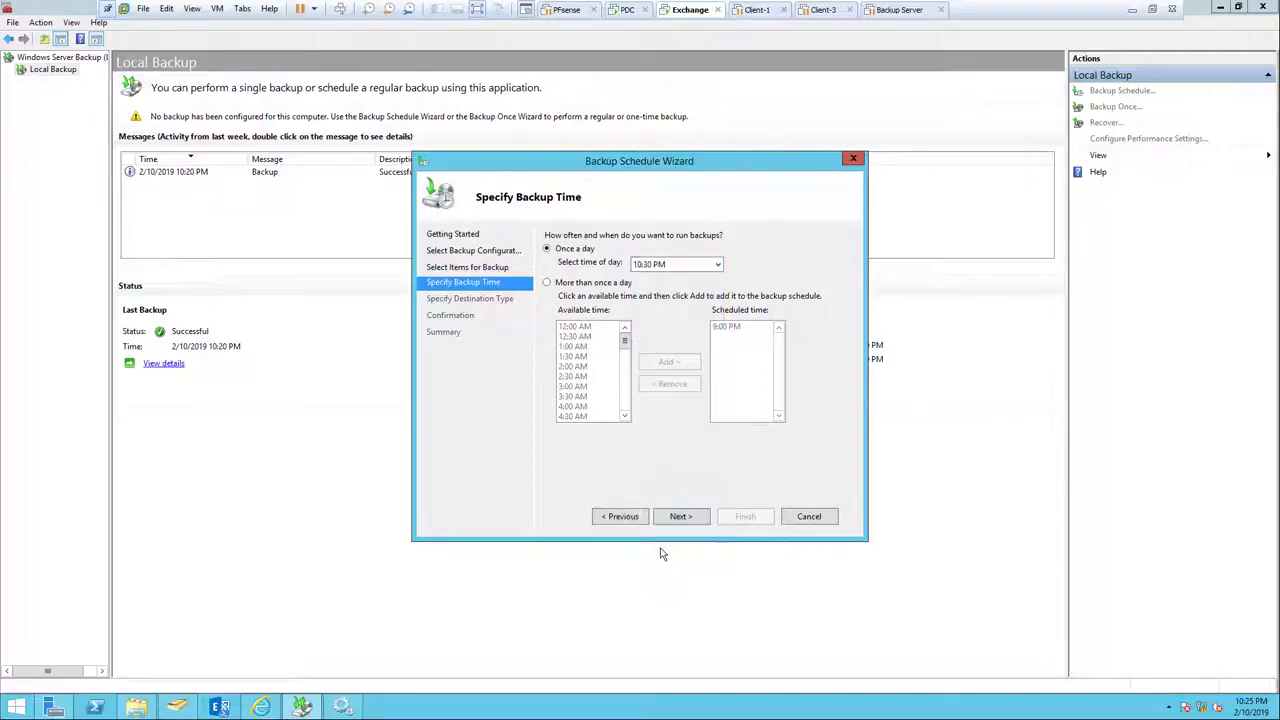
left_click(680, 516)
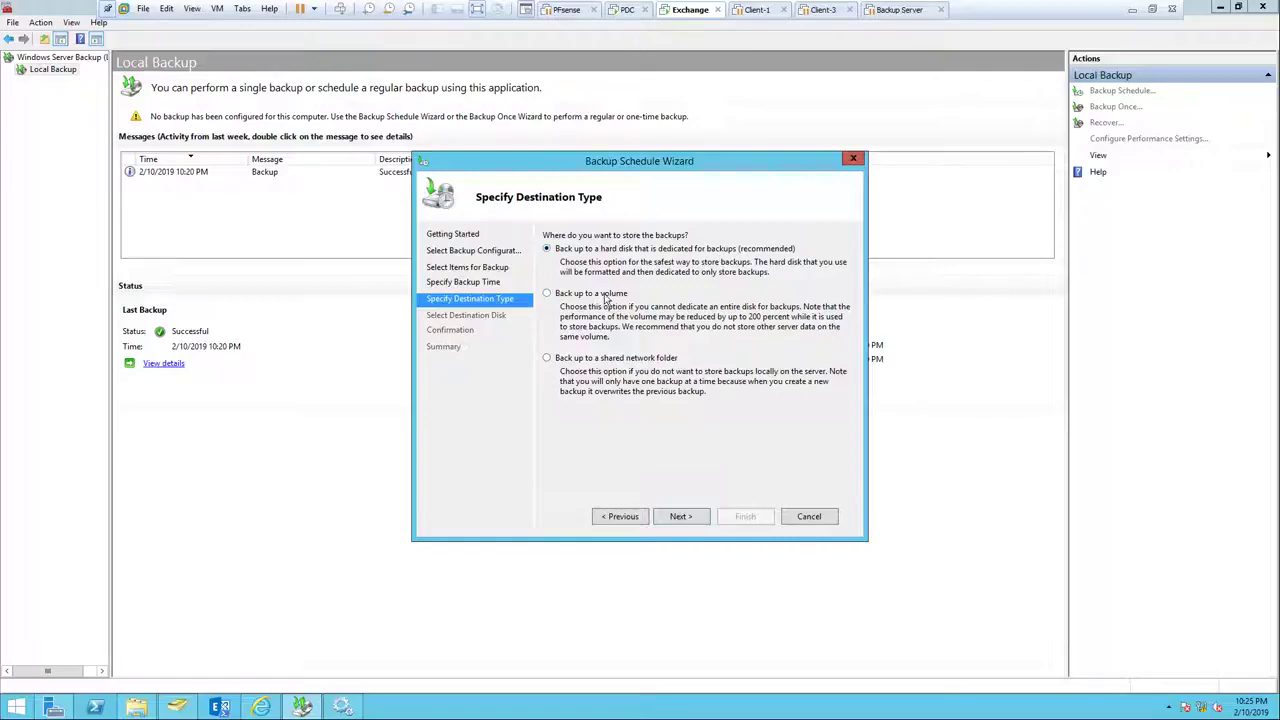
Show all available disks and select disk 7 (H:) as the dedicated destination, accepting reformatting.
left_click(694, 522)
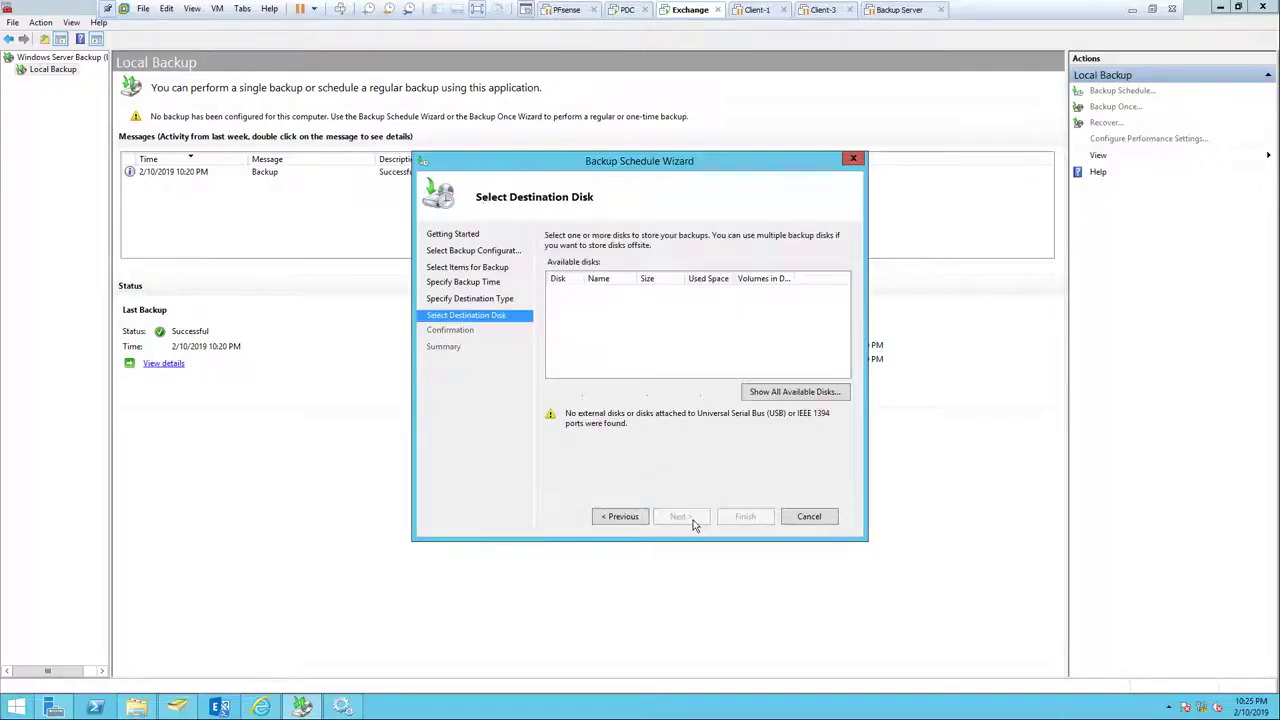
left_click(783, 396)
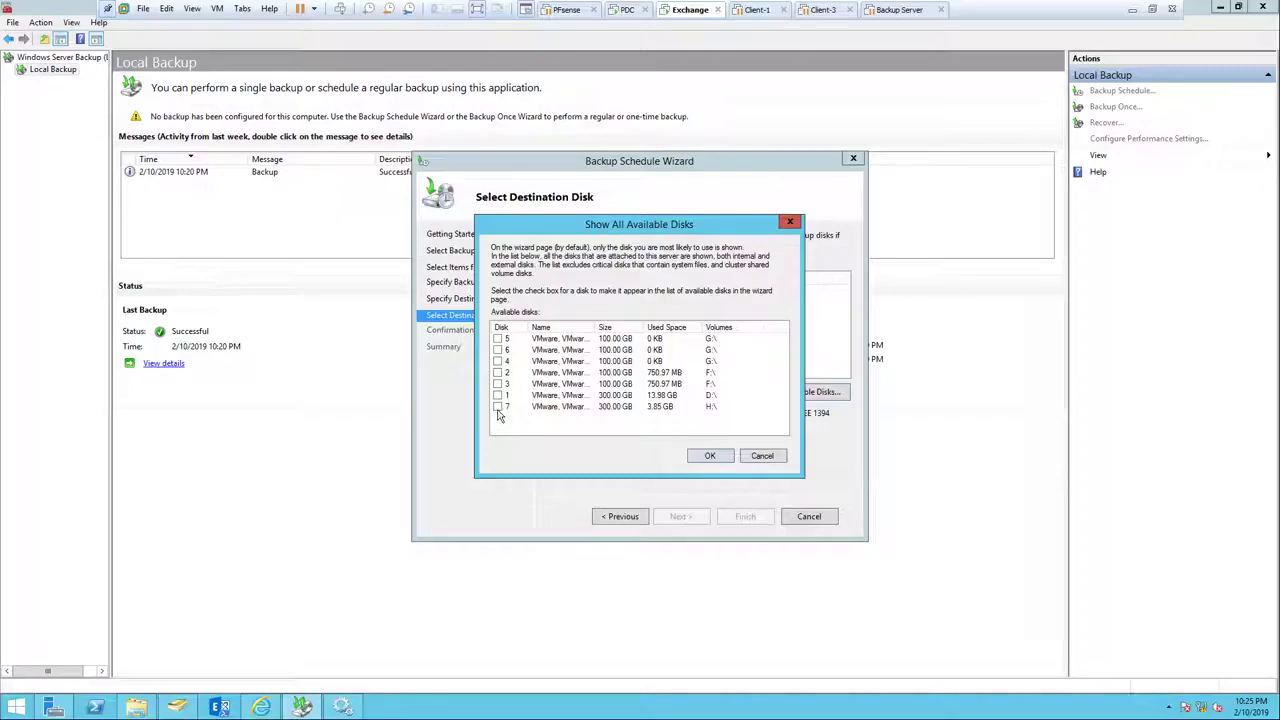
left_click(716, 458)
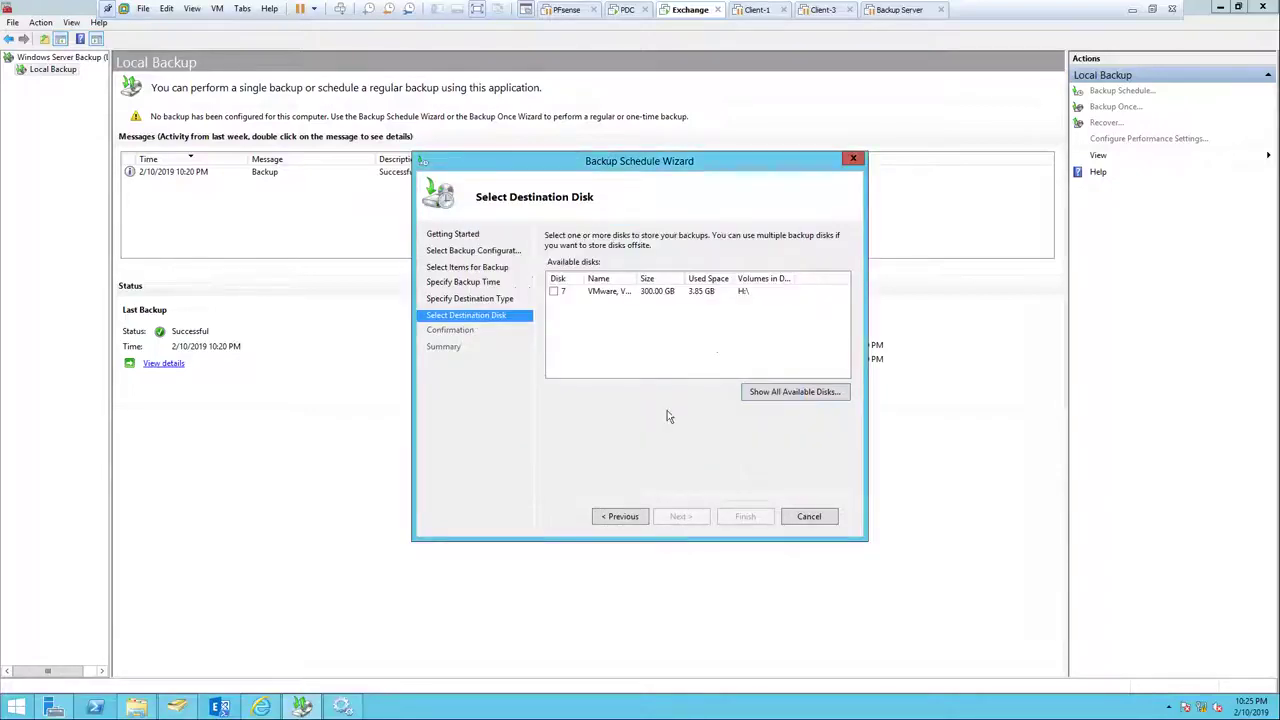
left_click(553, 291)
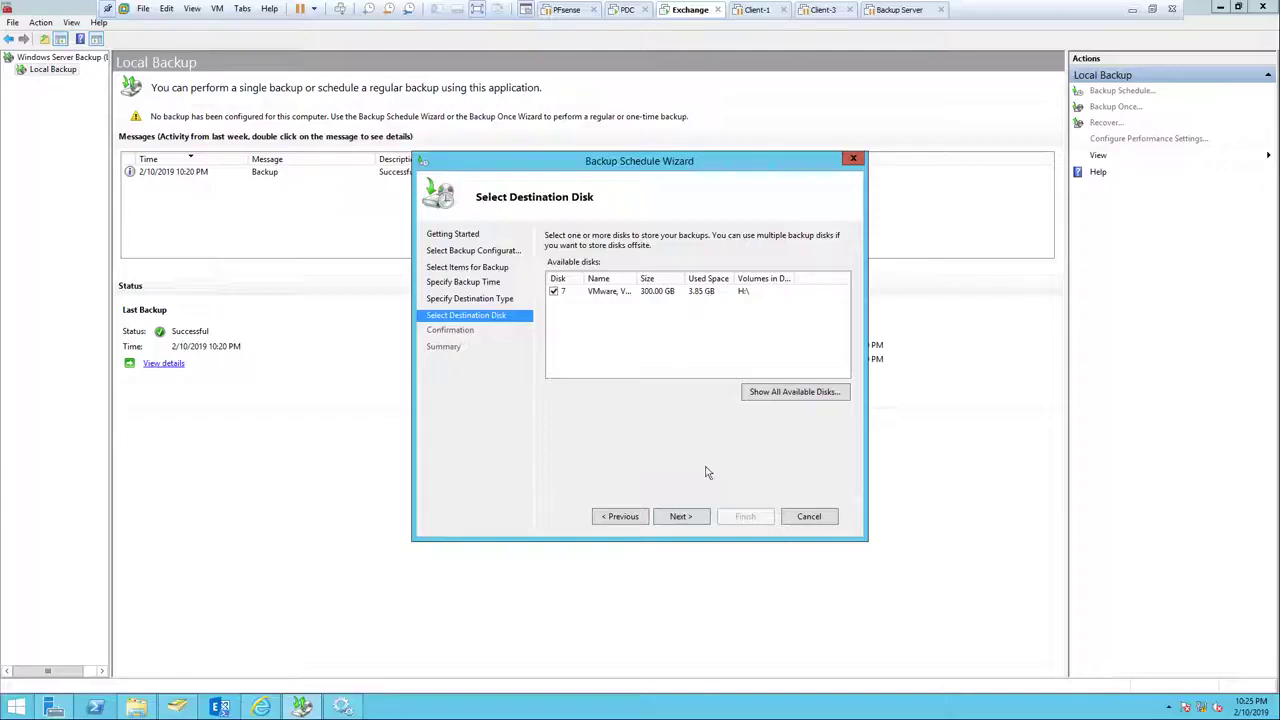
left_click(699, 519)
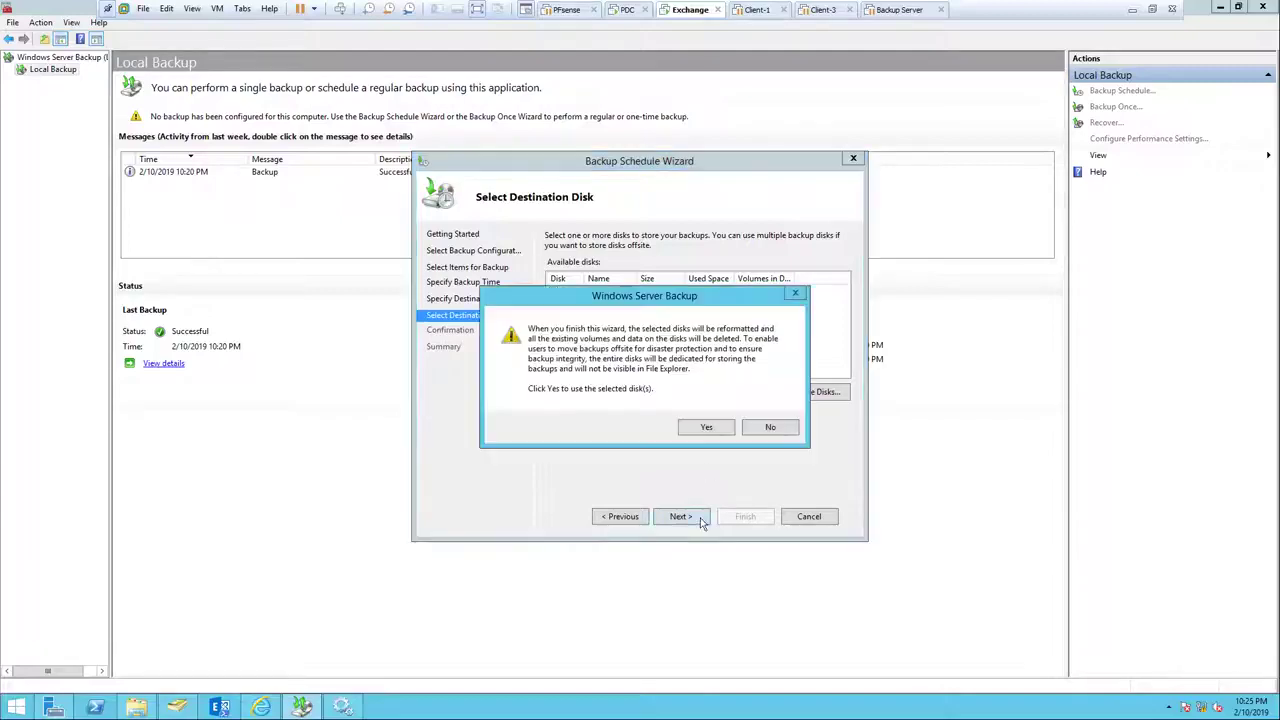
left_click(706, 430)
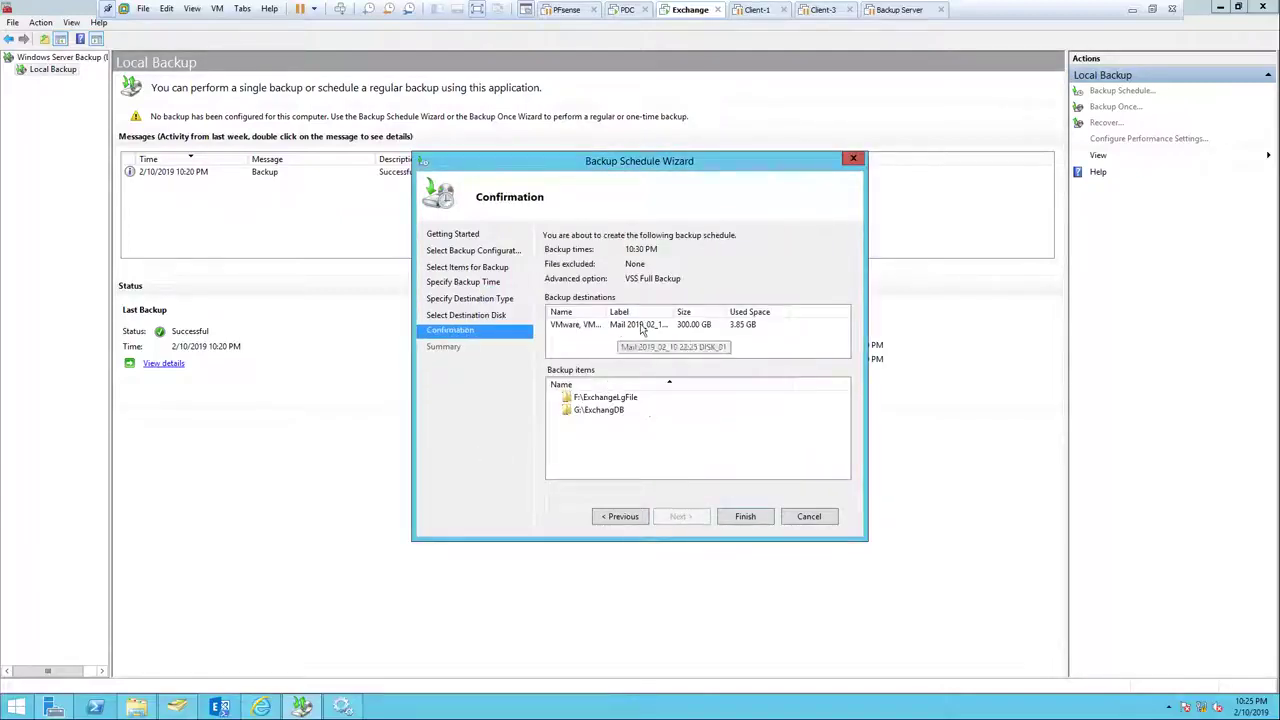
left_click(751, 330)
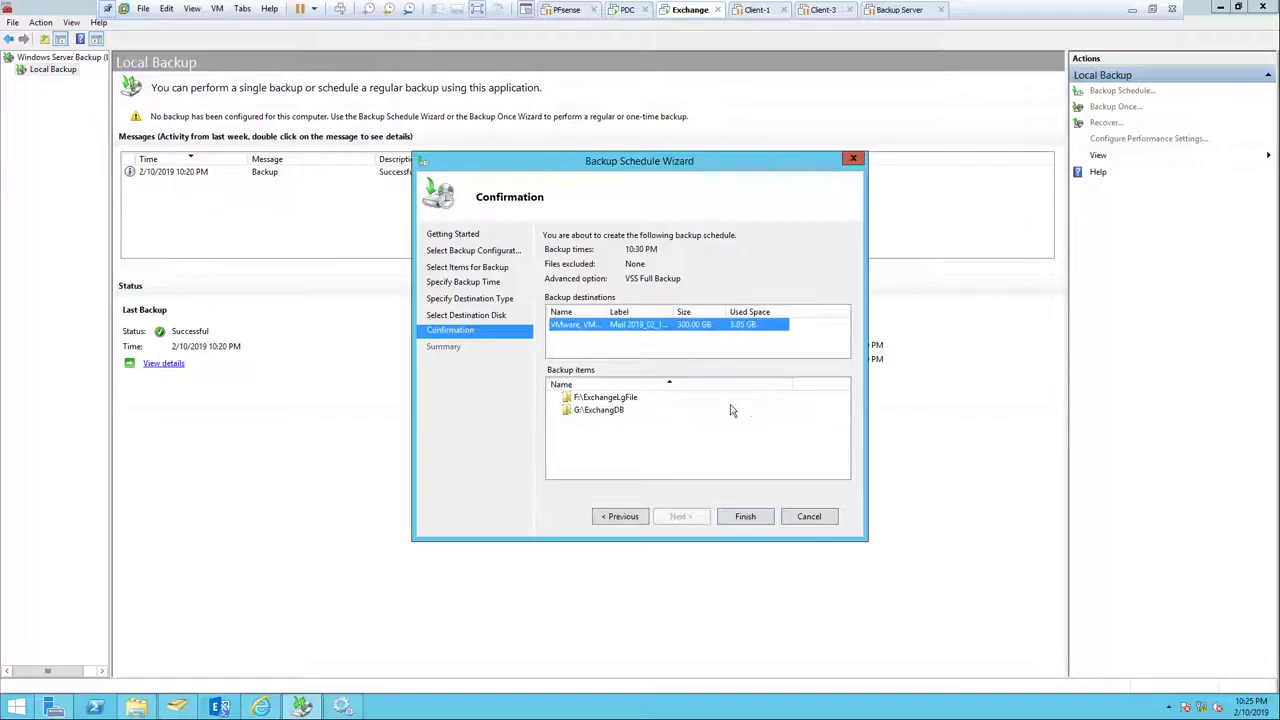
Finish creating the daily backup schedule and close the wizard.
left_click(745, 517)
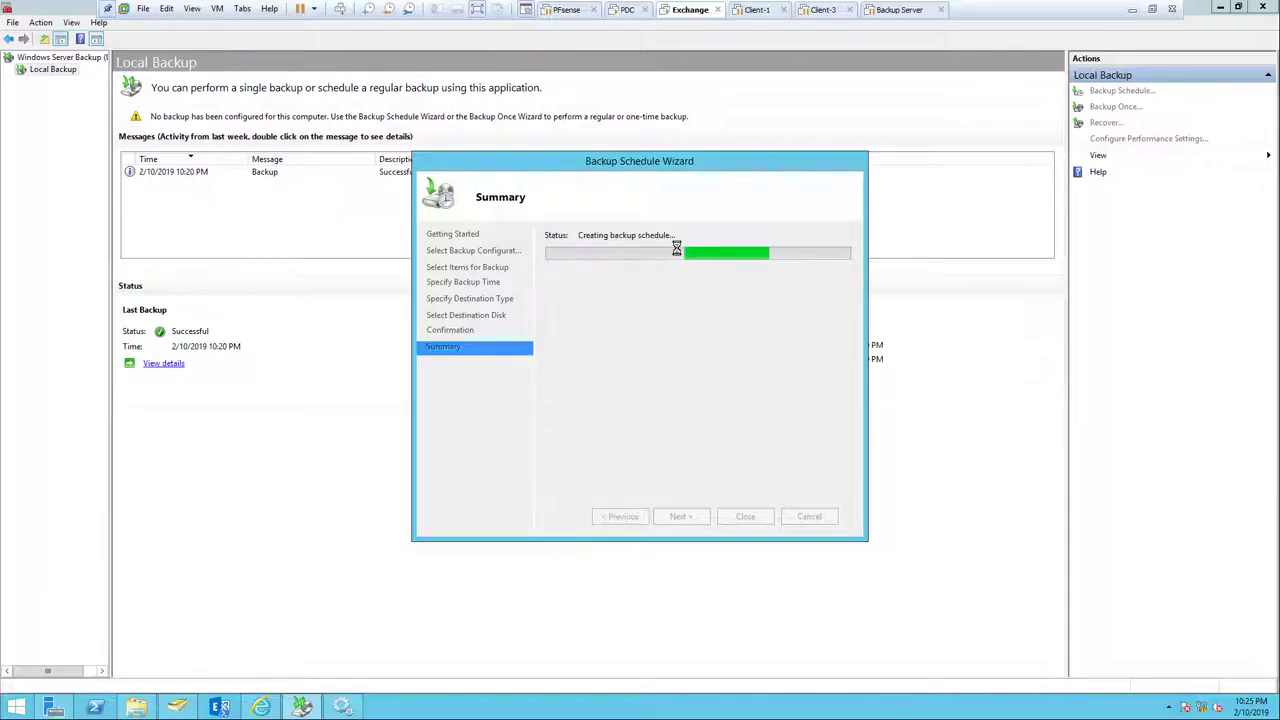
left_click(745, 516)
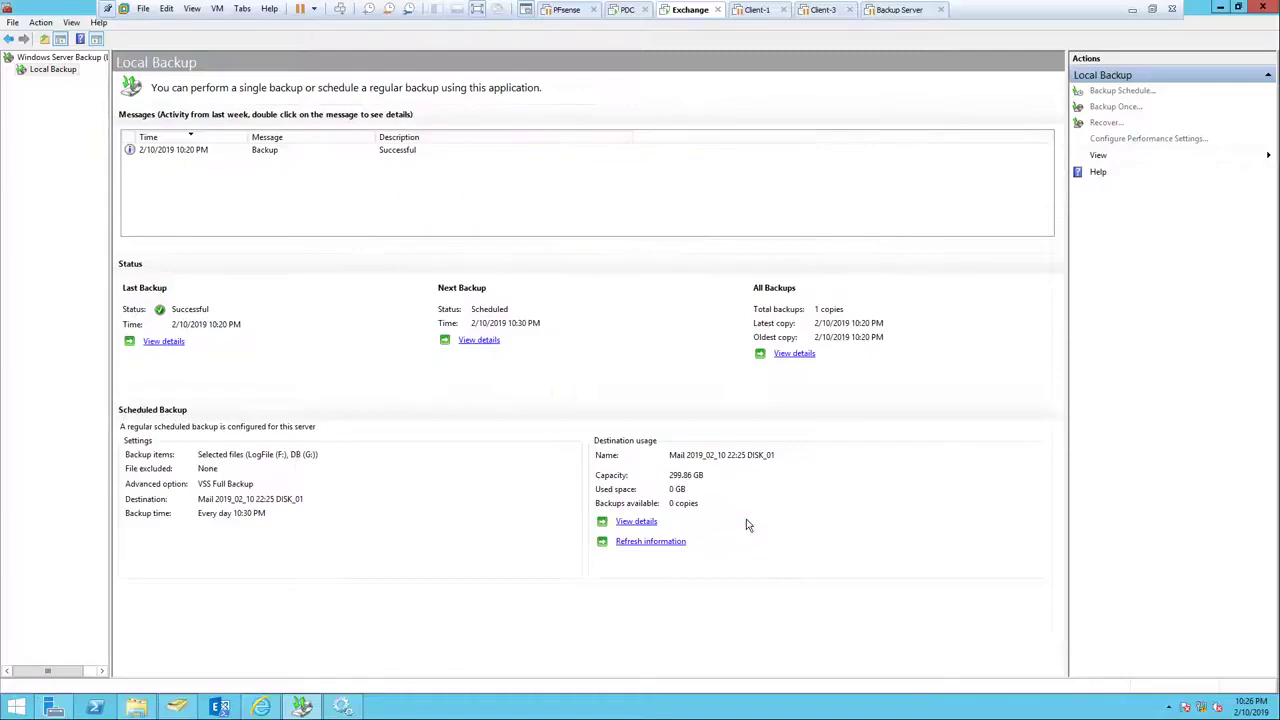
left_click(136, 707)
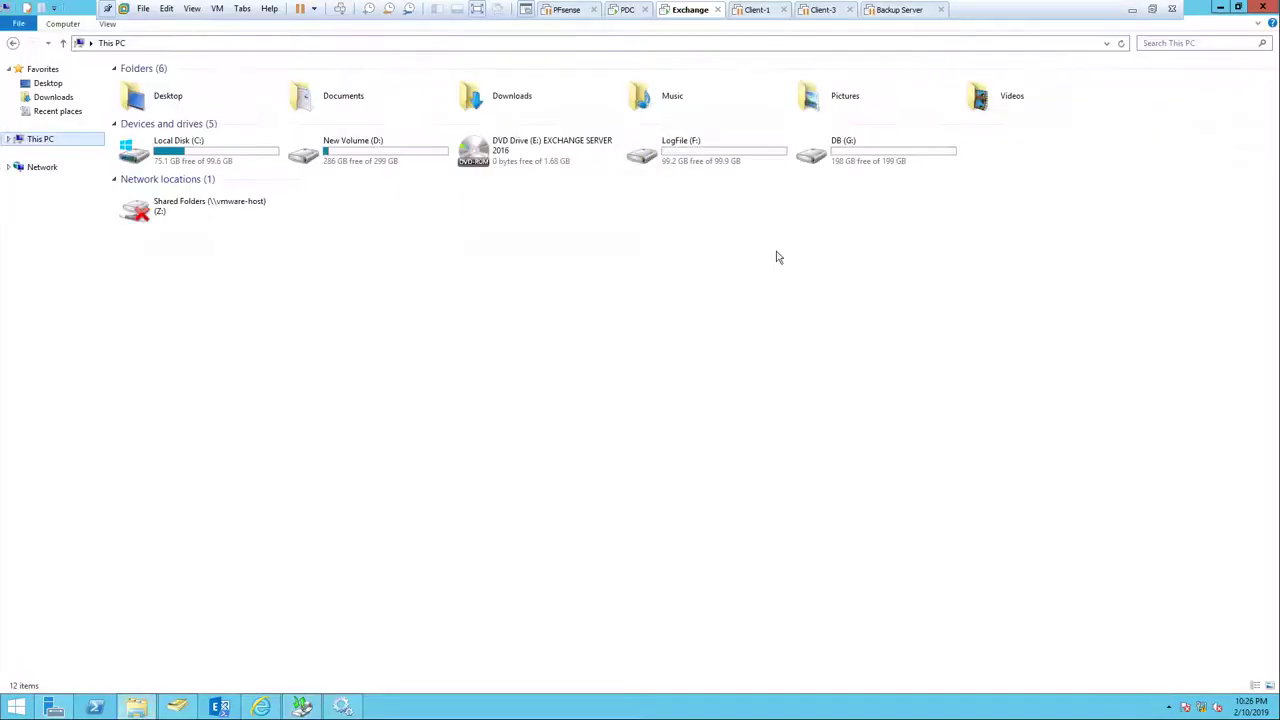
Open DB (G:) and return to the drive list, toggling the network locations group.
double_click(808, 155)
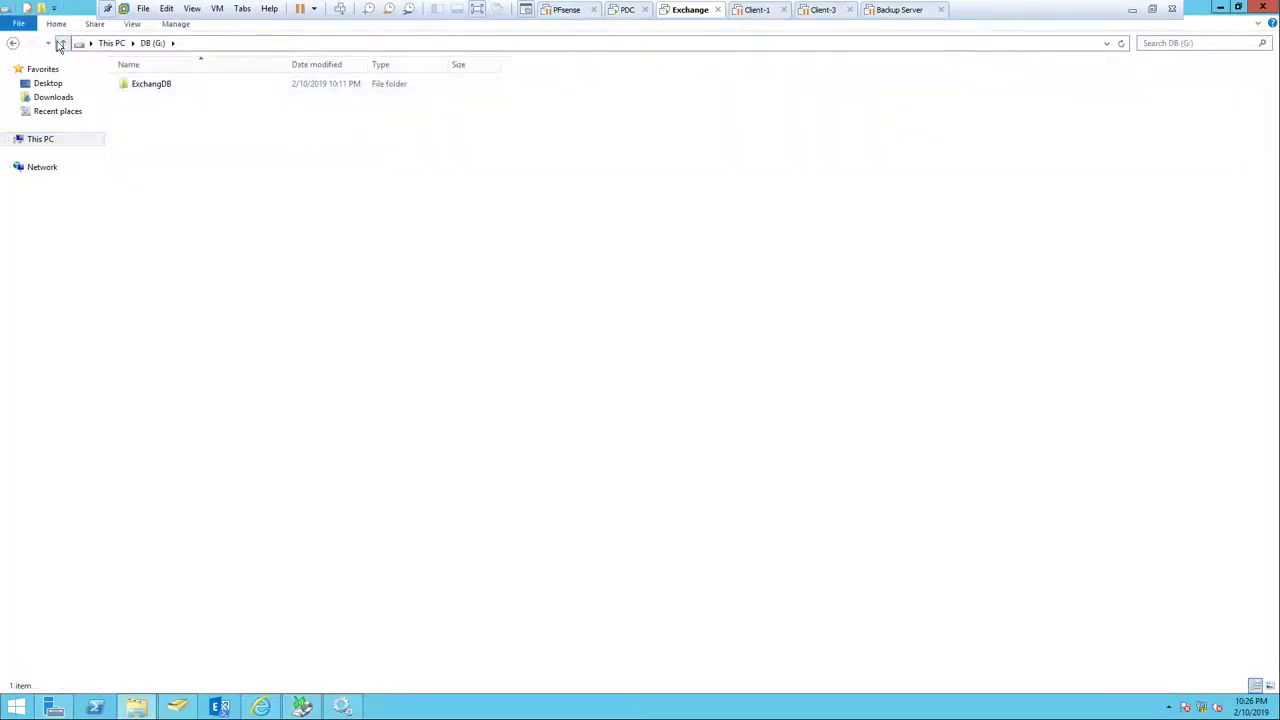
left_click(62, 43)
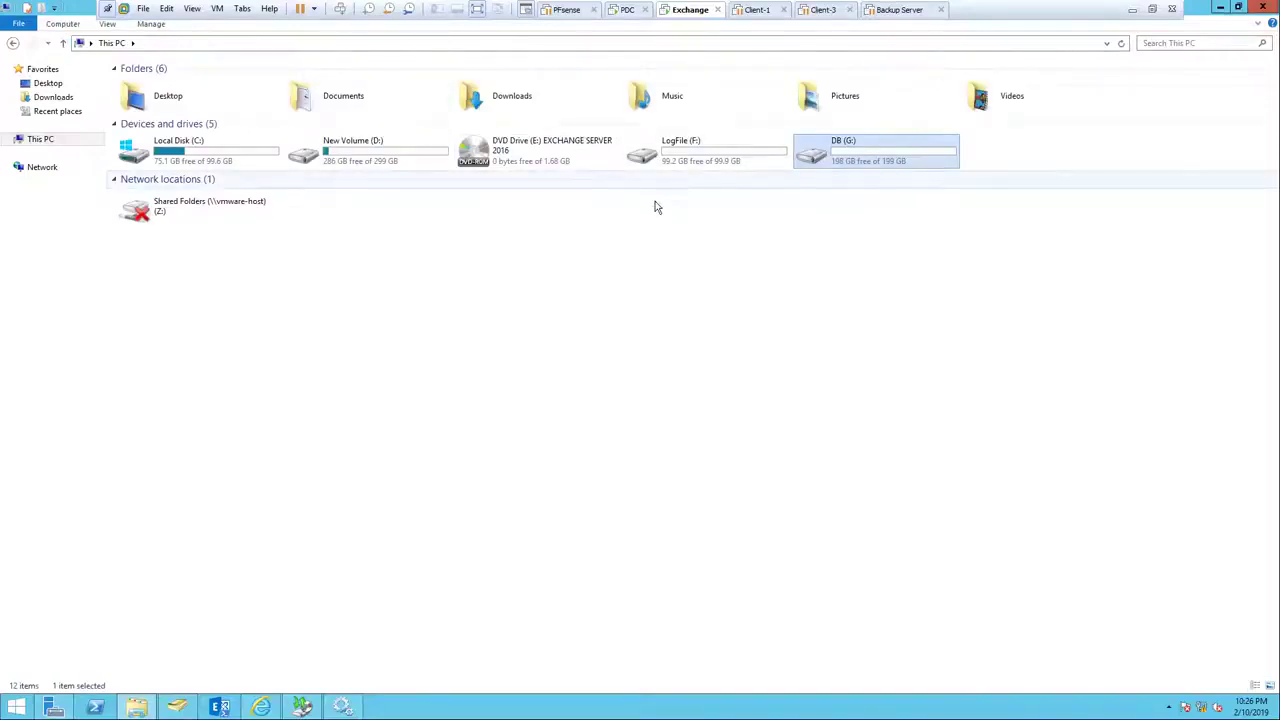
left_click(115, 181)
left_click(115, 181)
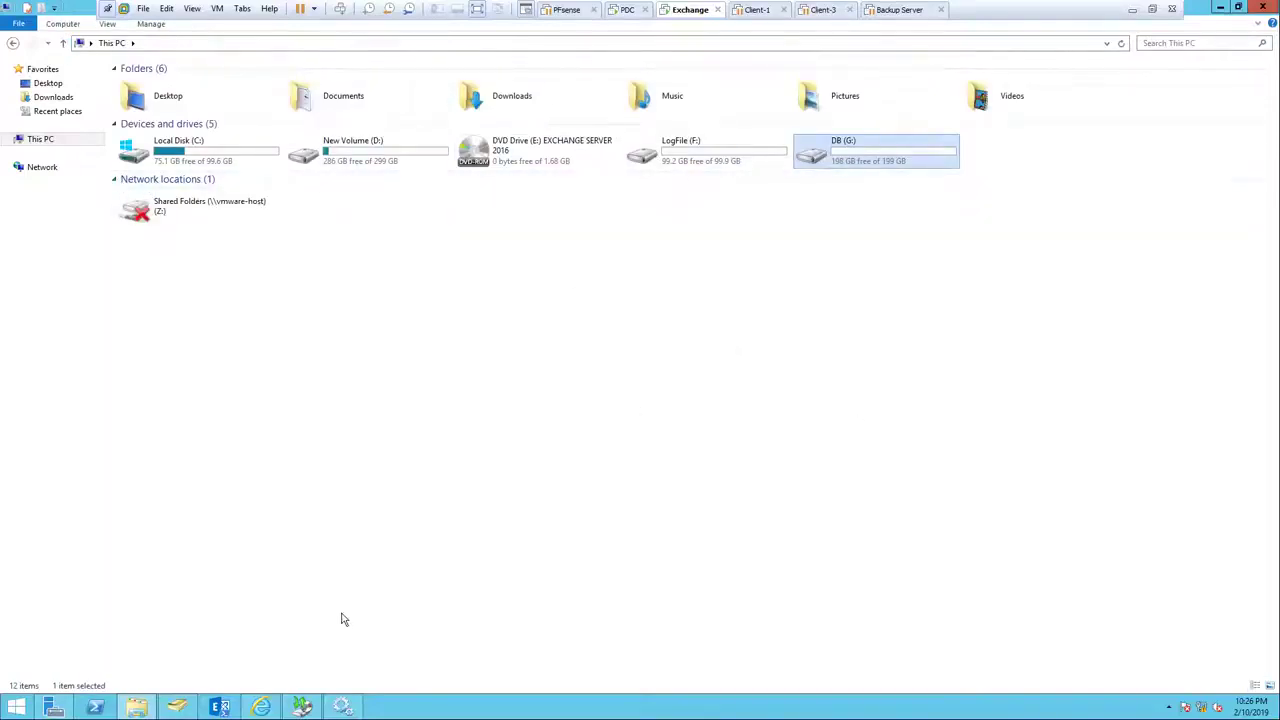
Close the Services window and bring Windows Server Backup to the front.
left_click(342, 707)
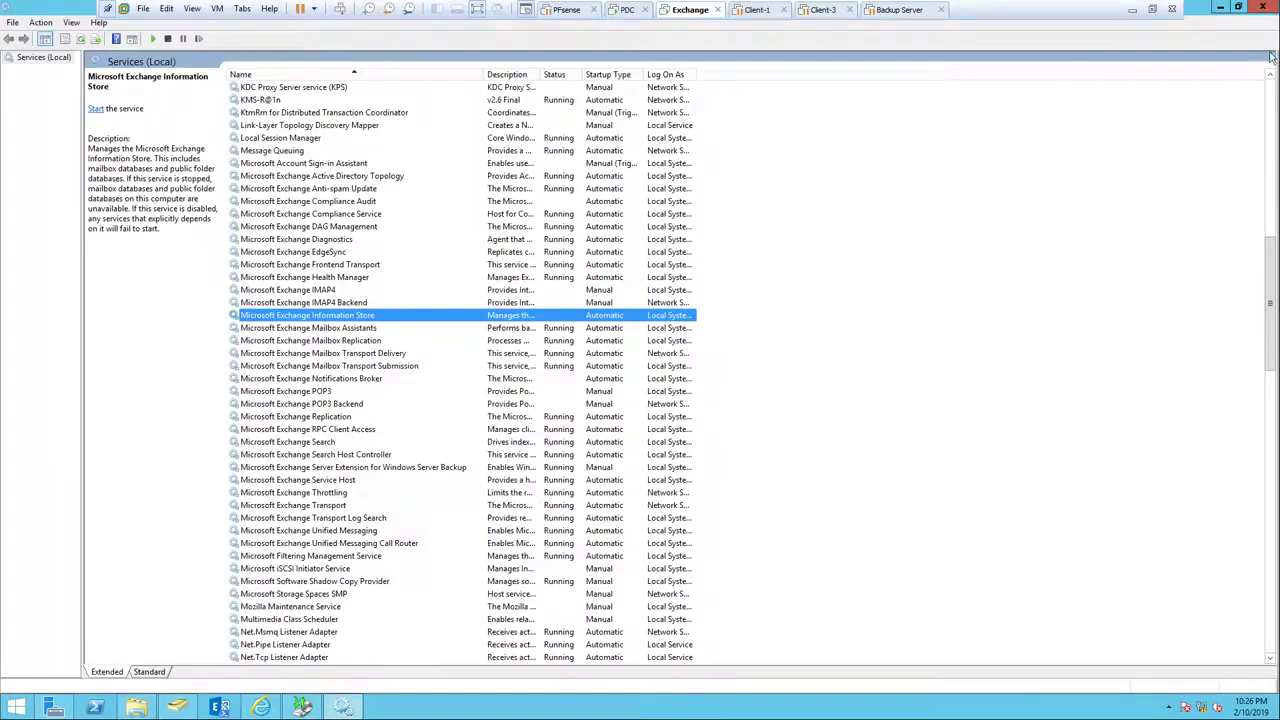
left_click(1262, 7)
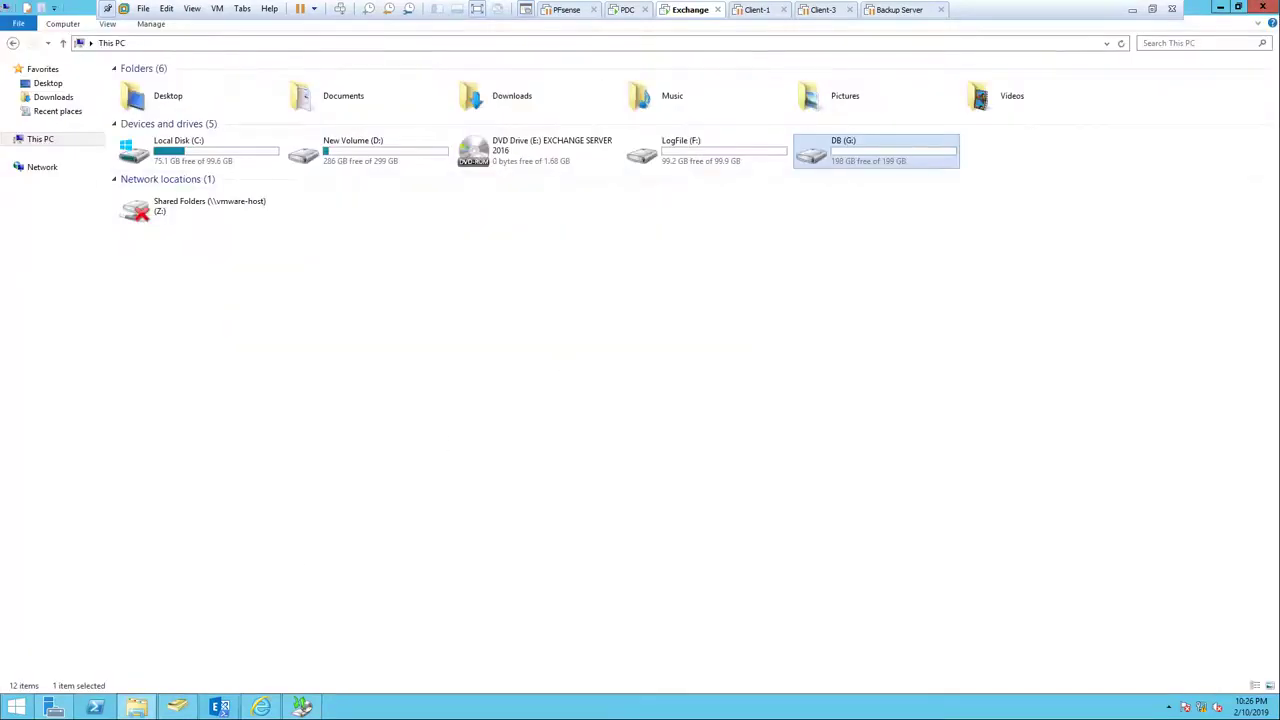
left_click(302, 707)
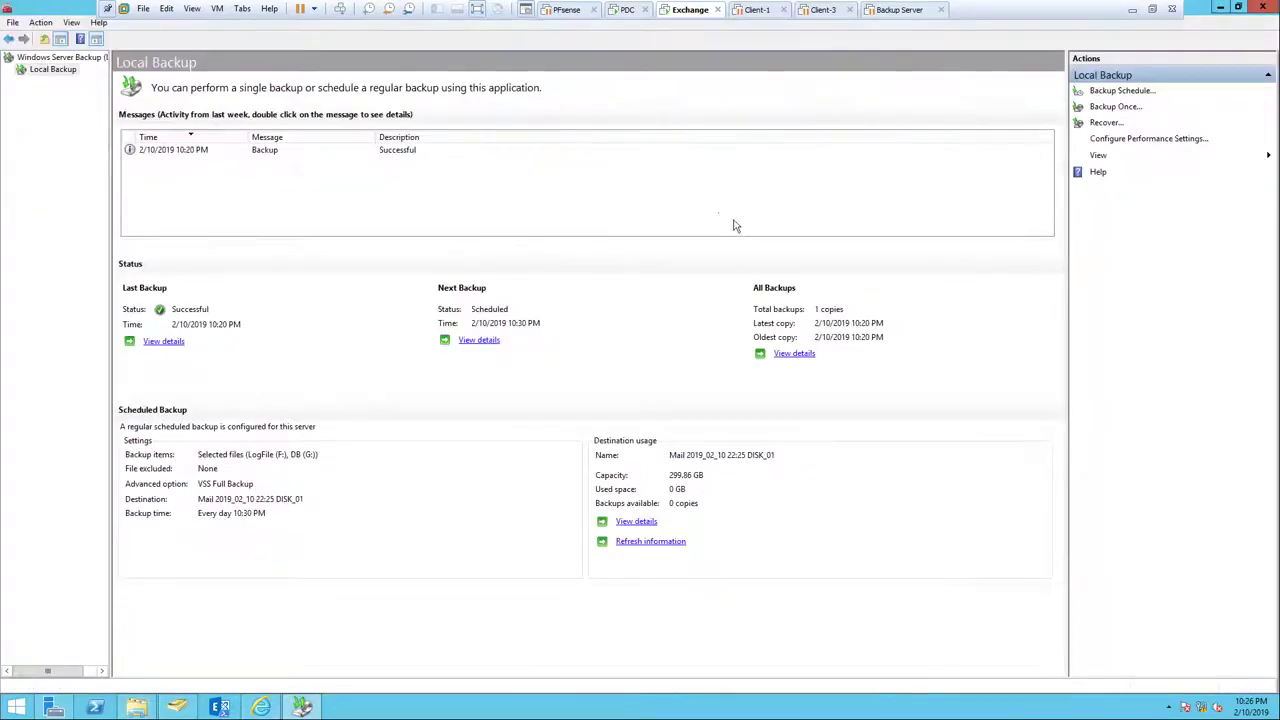
Modify the backup schedule to back up to a volume, leaving the volume list without adding one.
left_click(1118, 94)
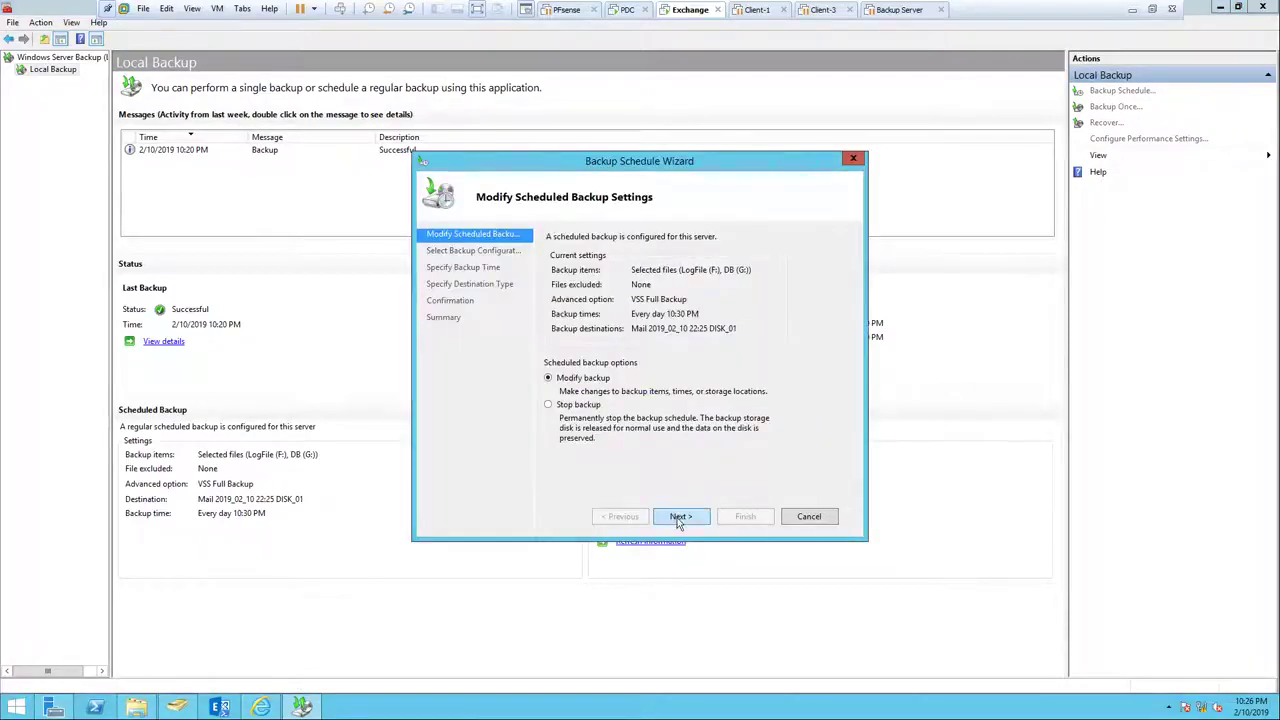
left_click(679, 517)
left_click(679, 517)
left_click(679, 517)
left_click(679, 519)
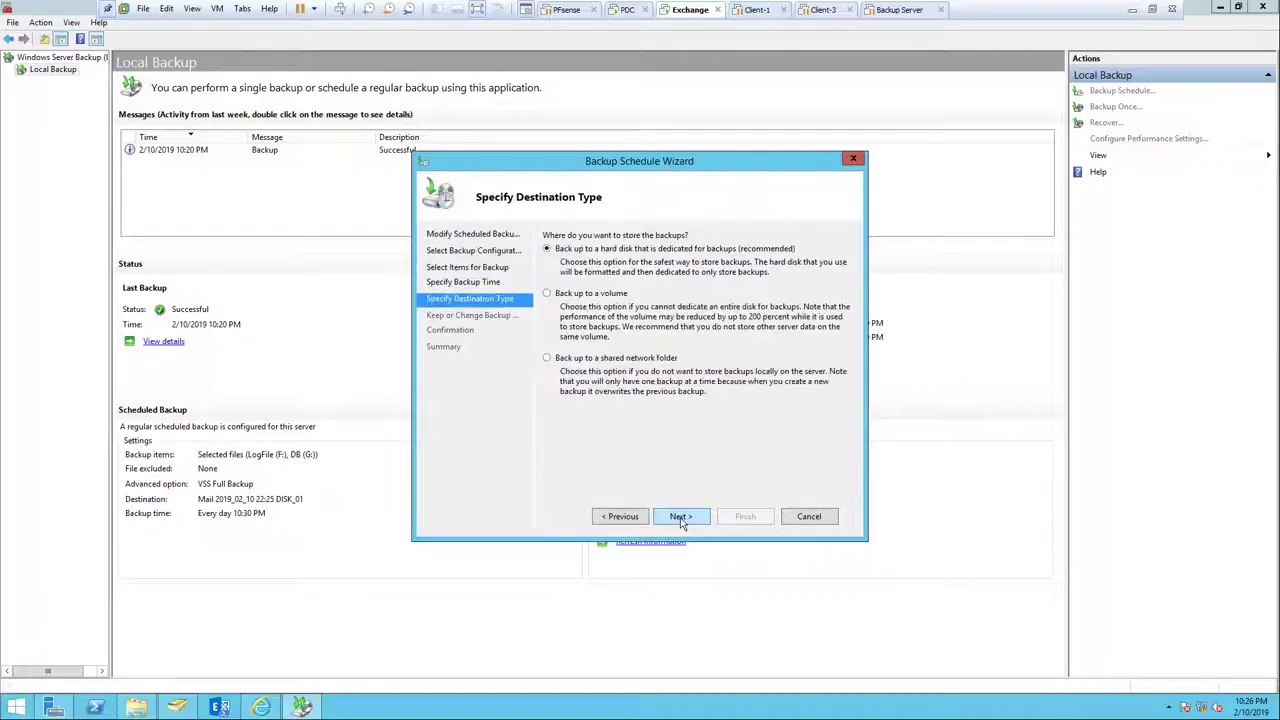
left_click(612, 294)
left_click(684, 518)
left_click(700, 407)
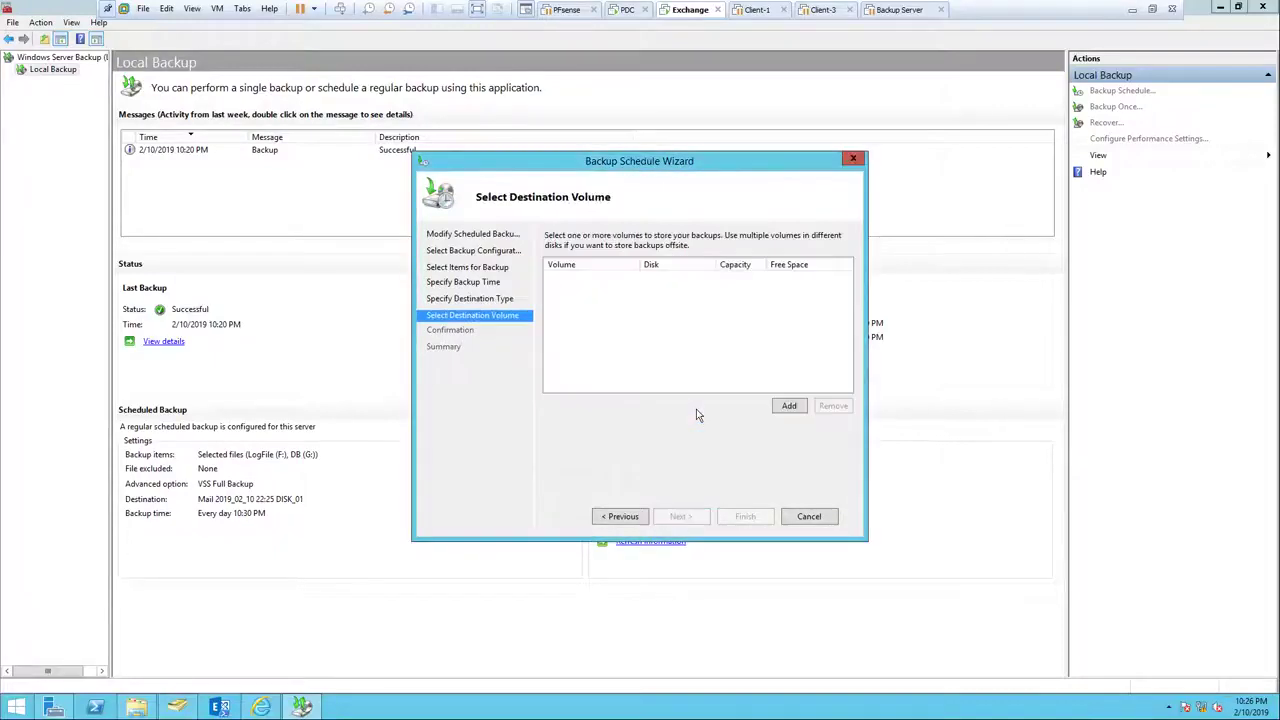
left_click(785, 407)
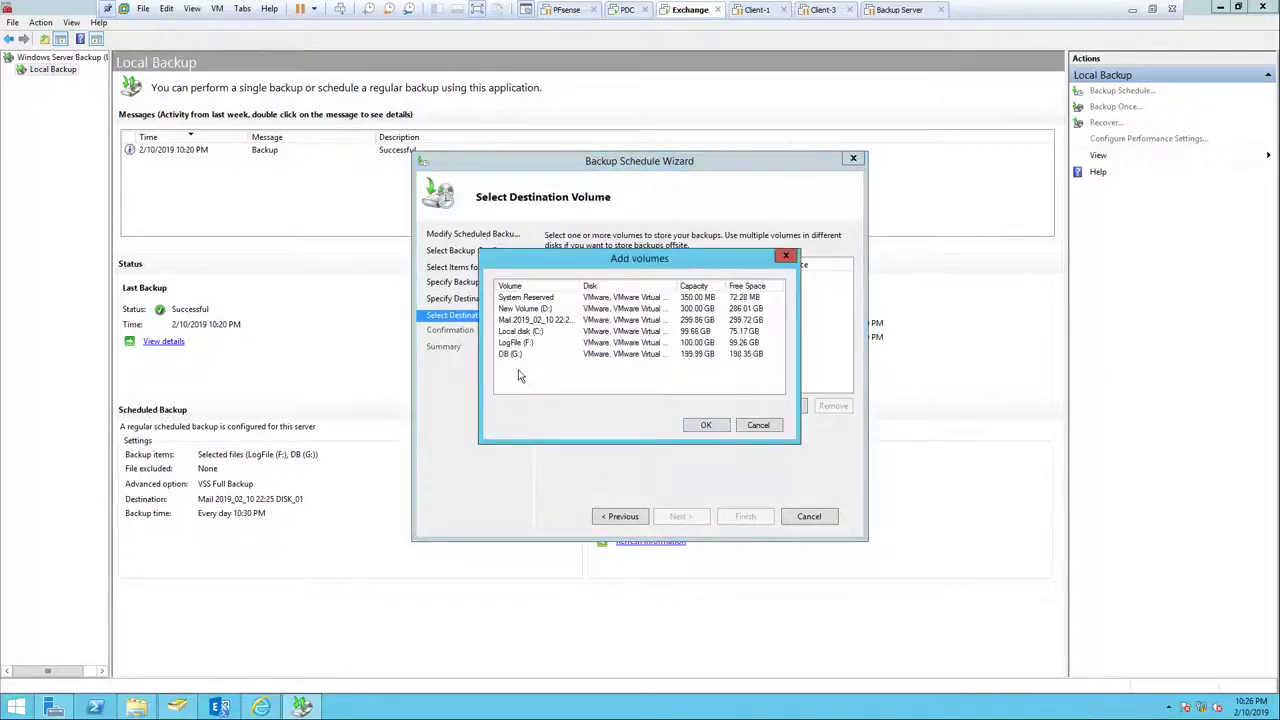
left_click(758, 425)
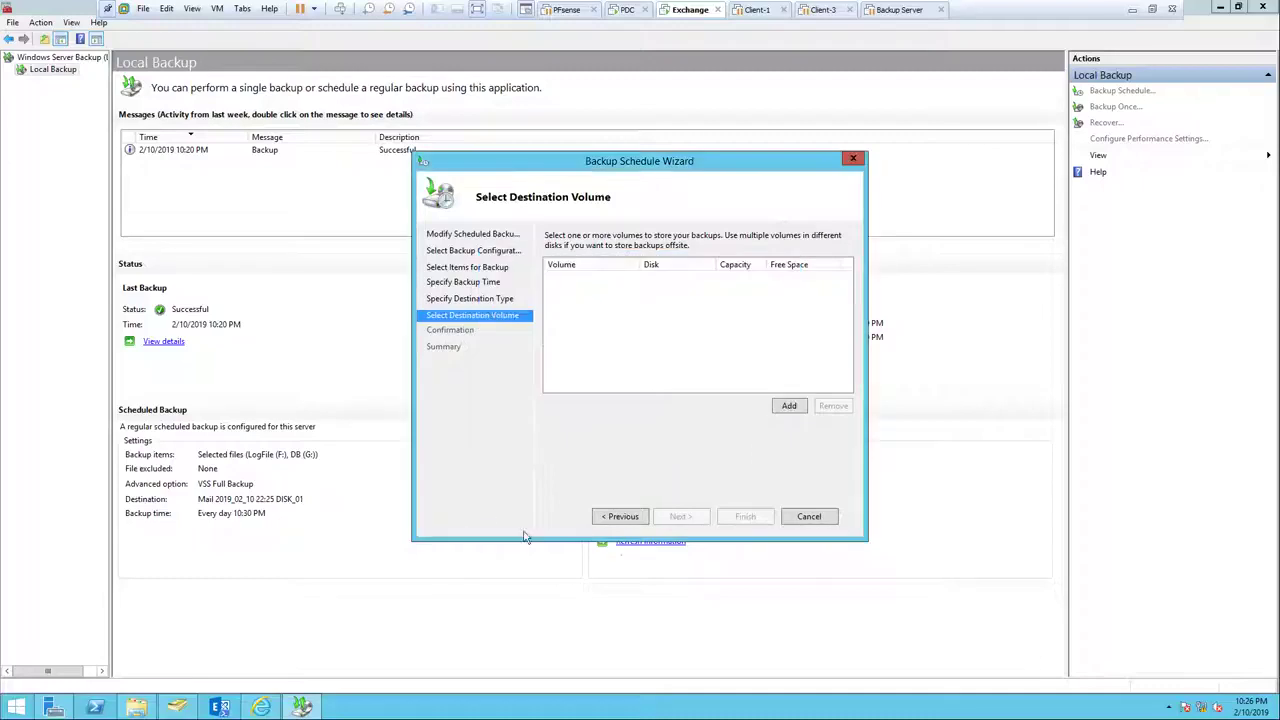
Launch Computer Management from Server Manager's Tools menu.
left_click(53, 707)
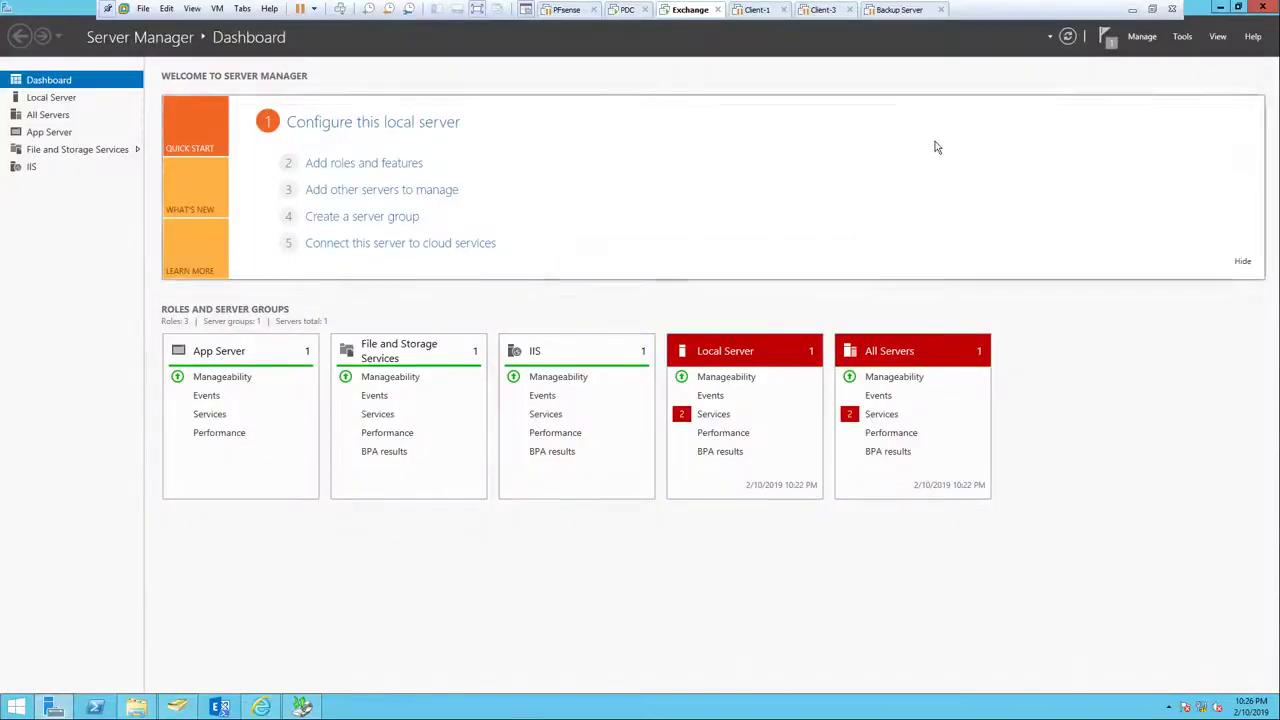
left_click(1182, 38)
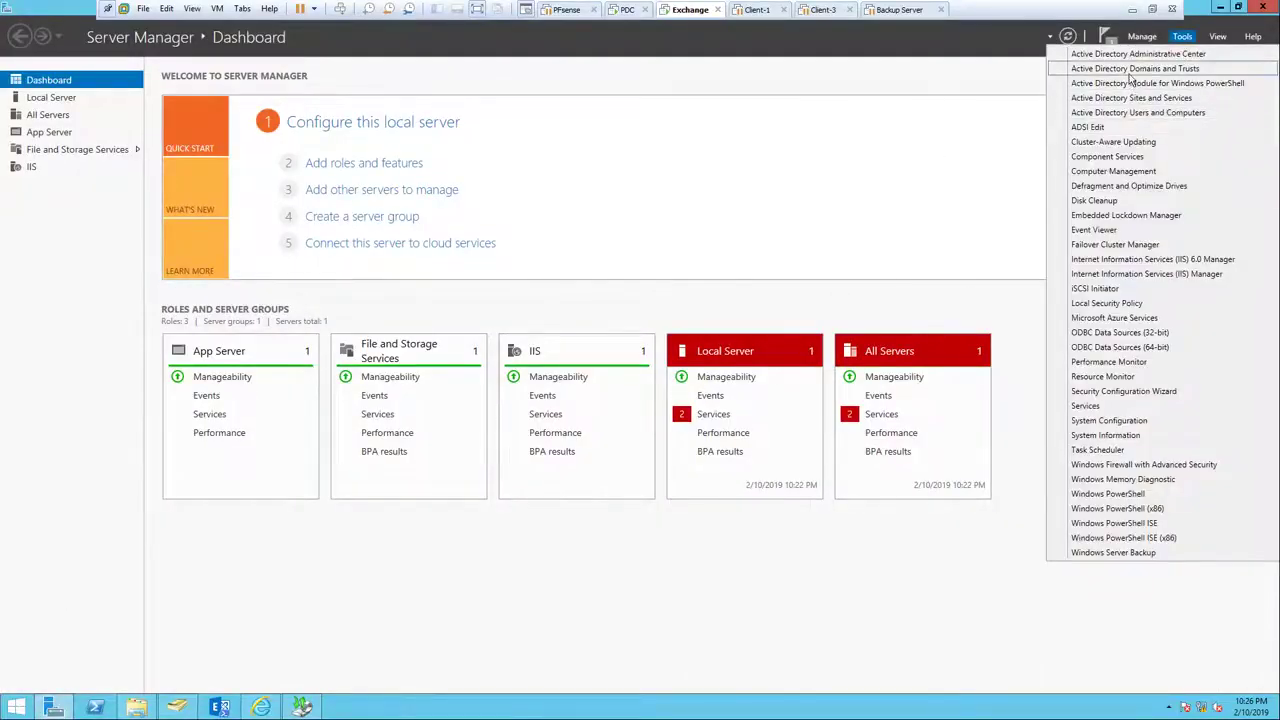
left_click(1128, 171)
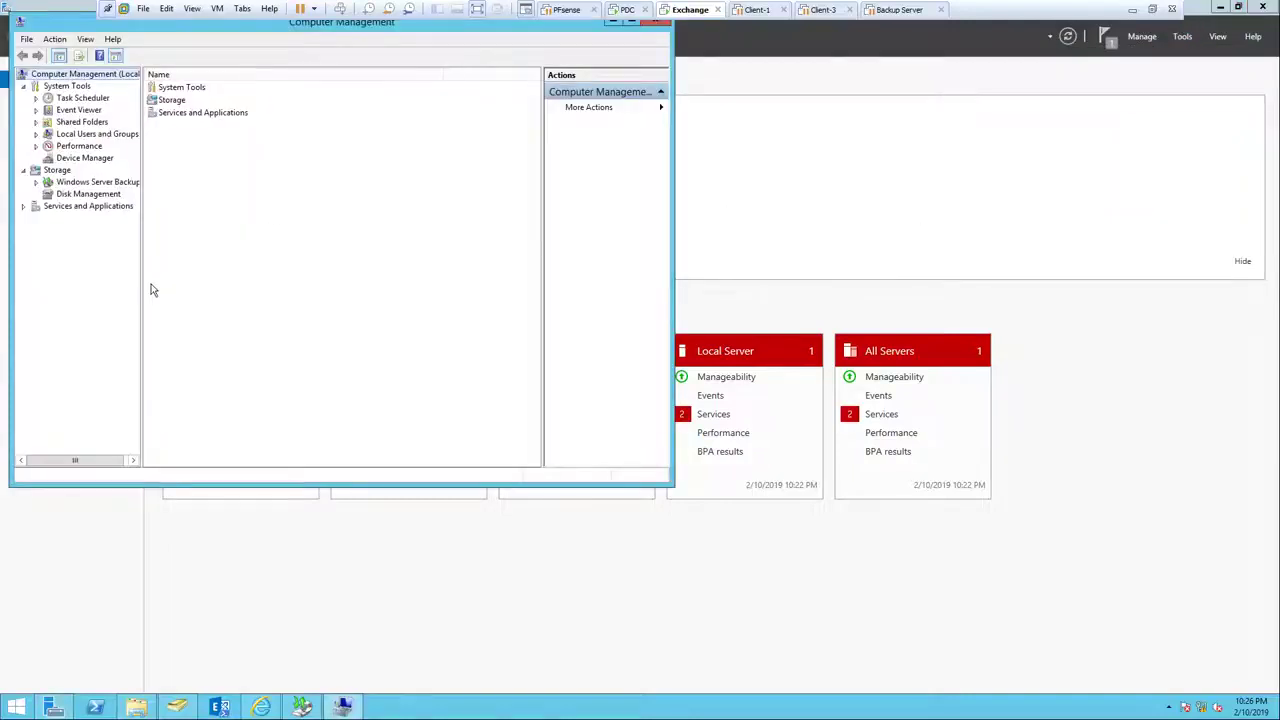
Assign drive letter H to the Mail 2019_02_10 22:25 DISK_01 backup volume, then close Computer Management.
left_click(70, 195)
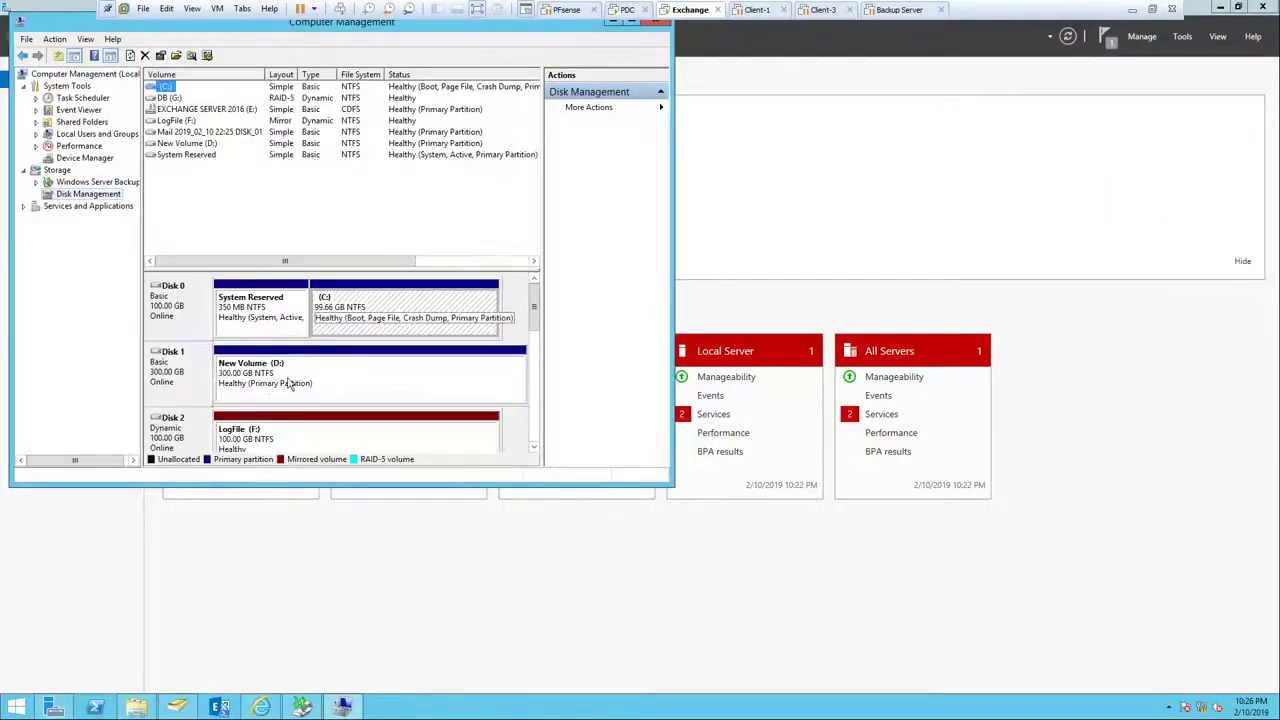
left_click_drag(534, 318, 535, 412)
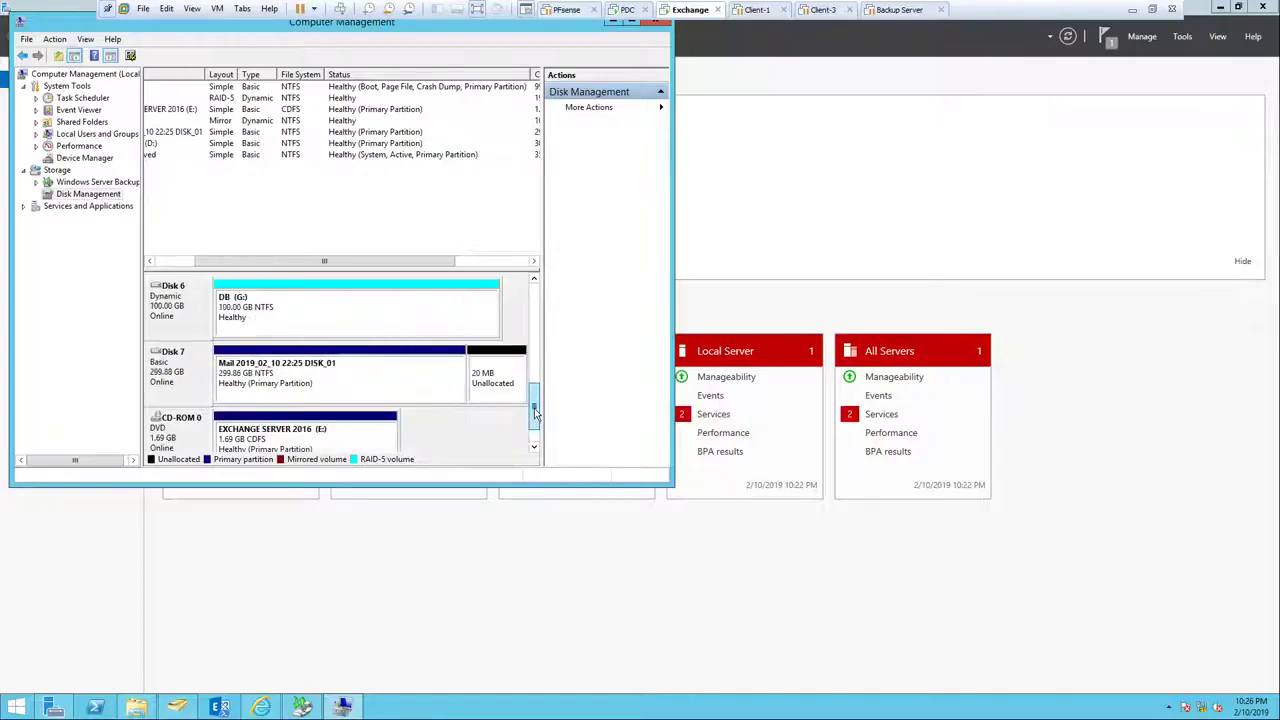
right_click(367, 385)
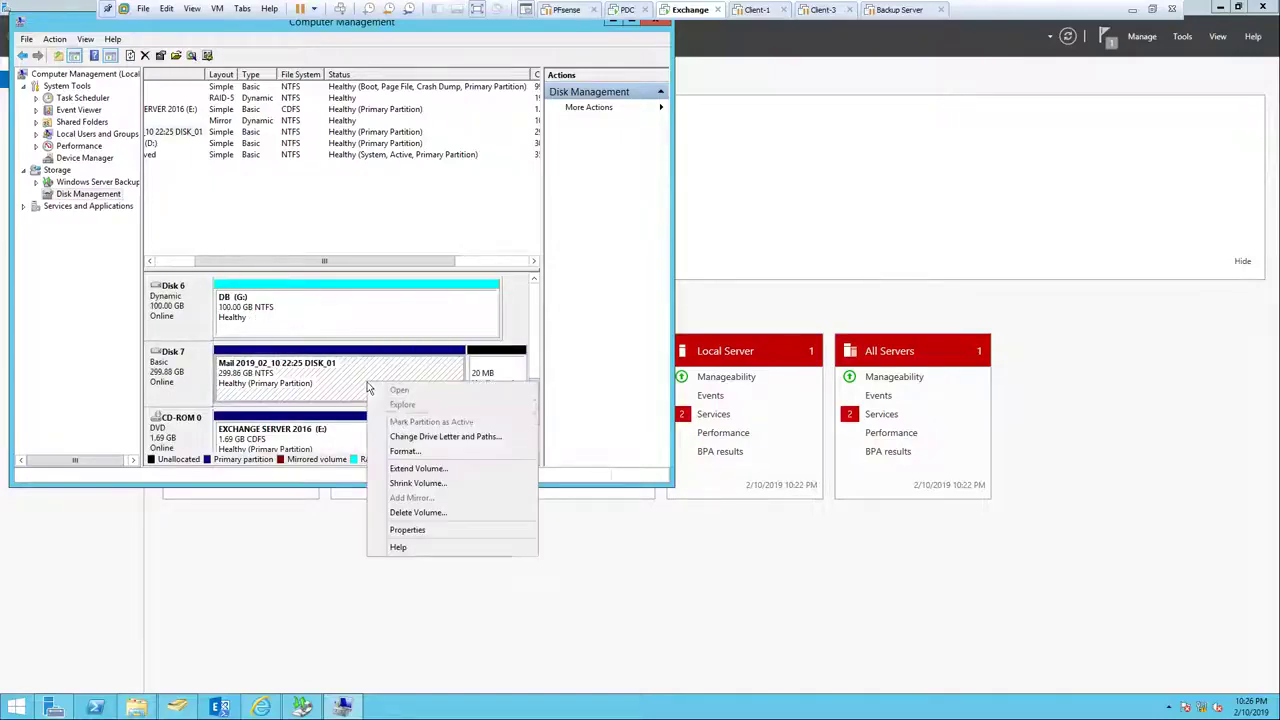
left_click(404, 438)
left_click(259, 292)
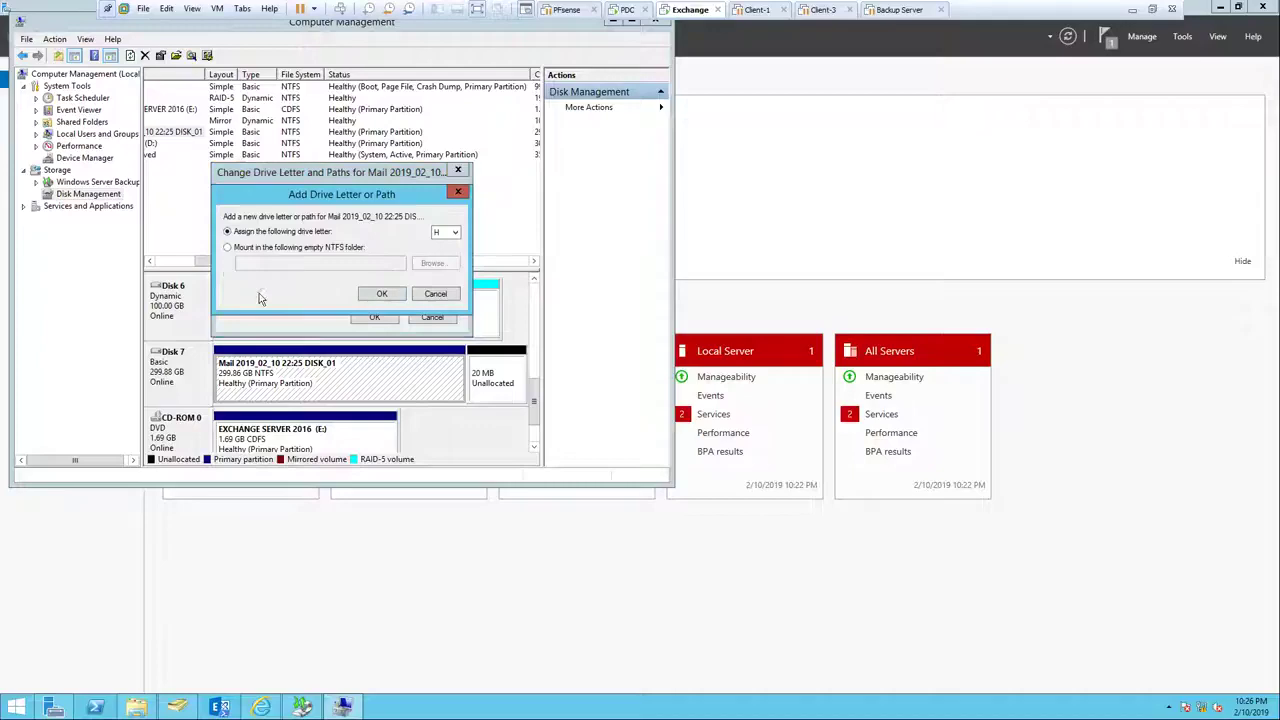
left_click(383, 292)
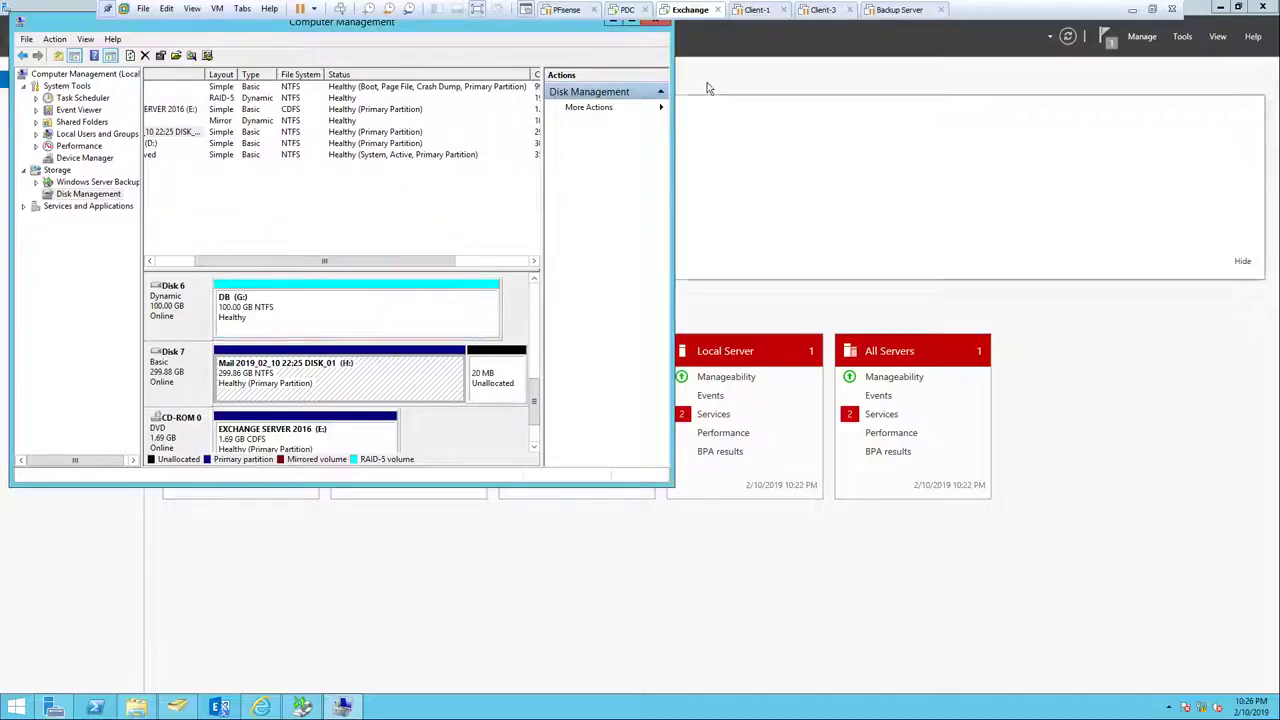
left_click(662, 24)
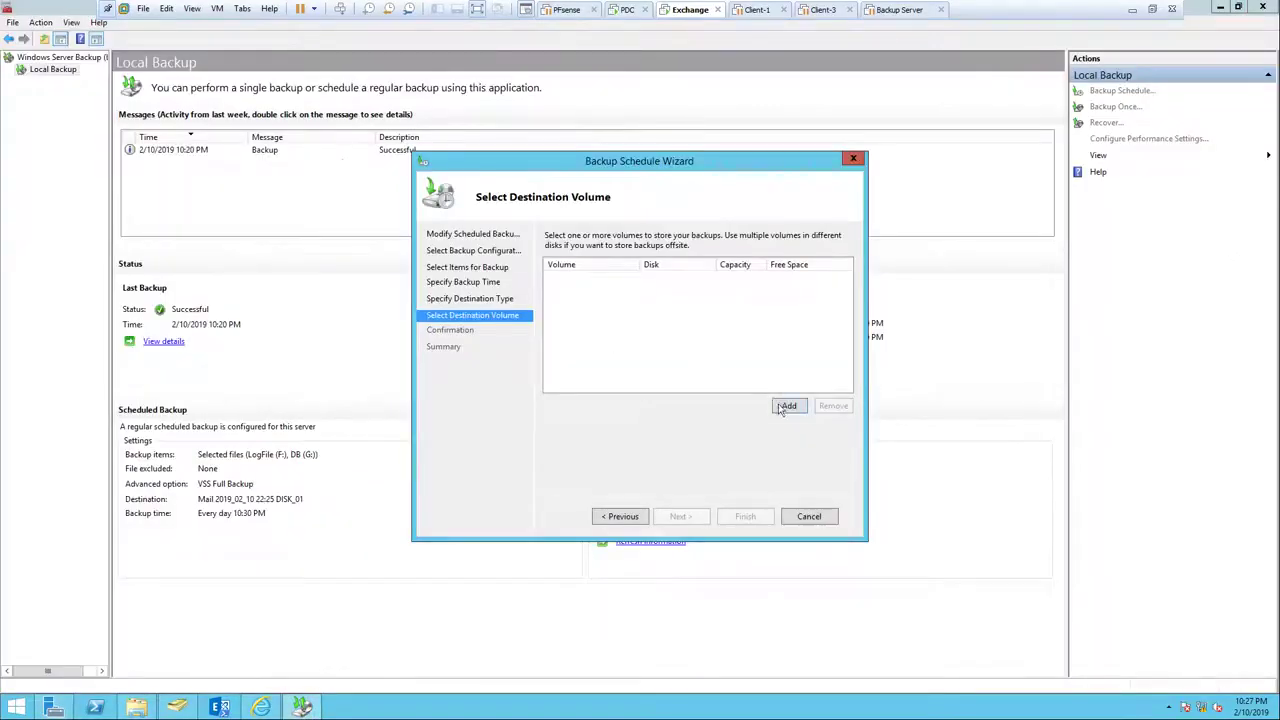
Browse the volume list twice without adding a destination, then cancel the Backup Schedule Wizard.
left_click(782, 407)
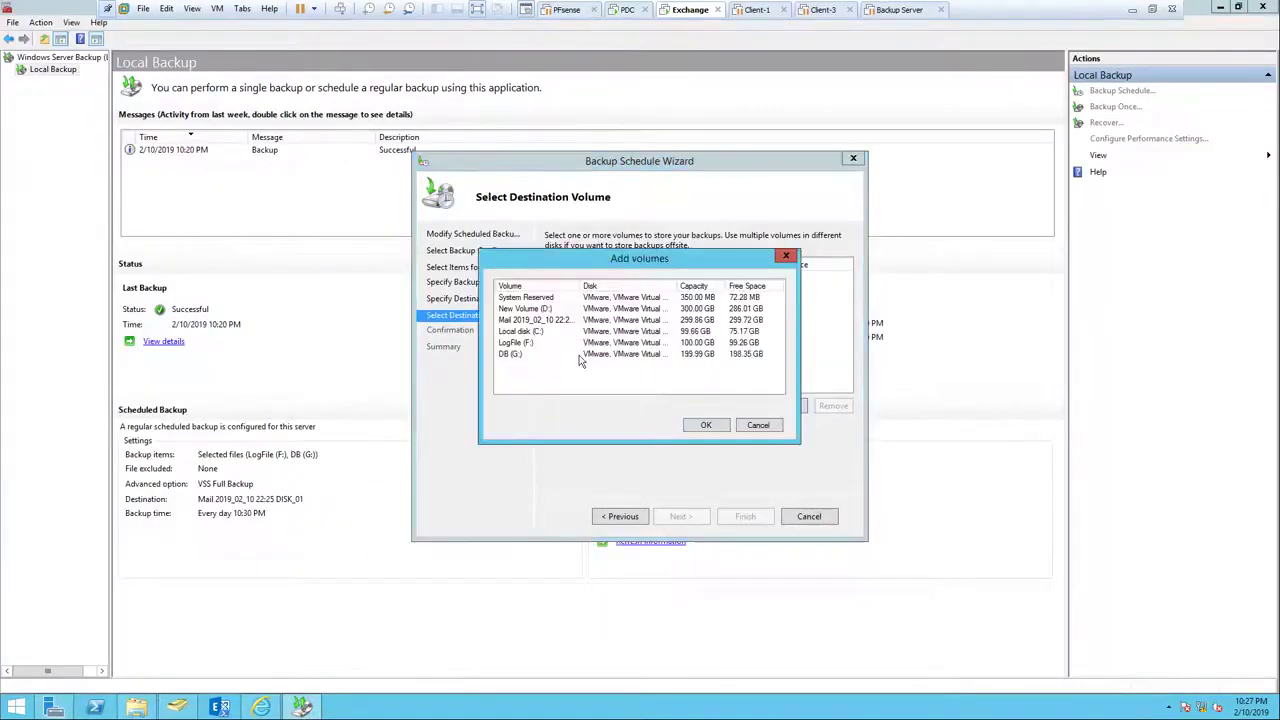
left_click(758, 425)
left_click(618, 517)
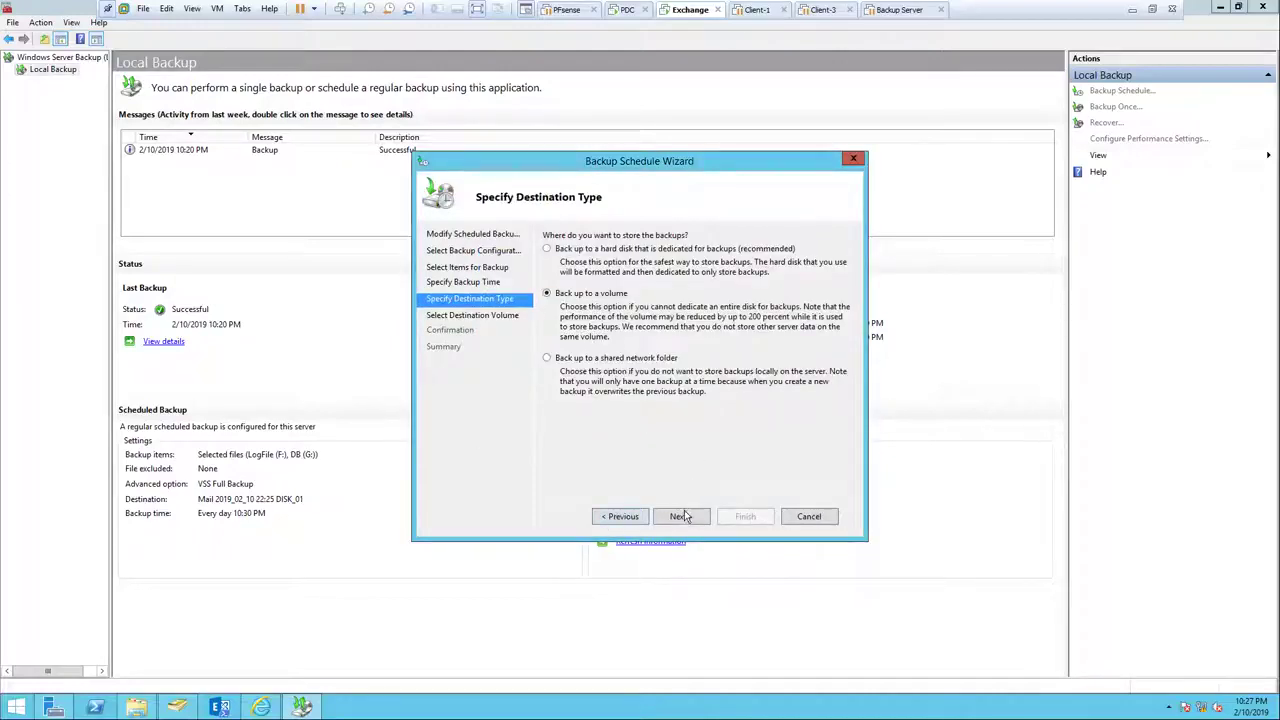
left_click(686, 516)
left_click(700, 406)
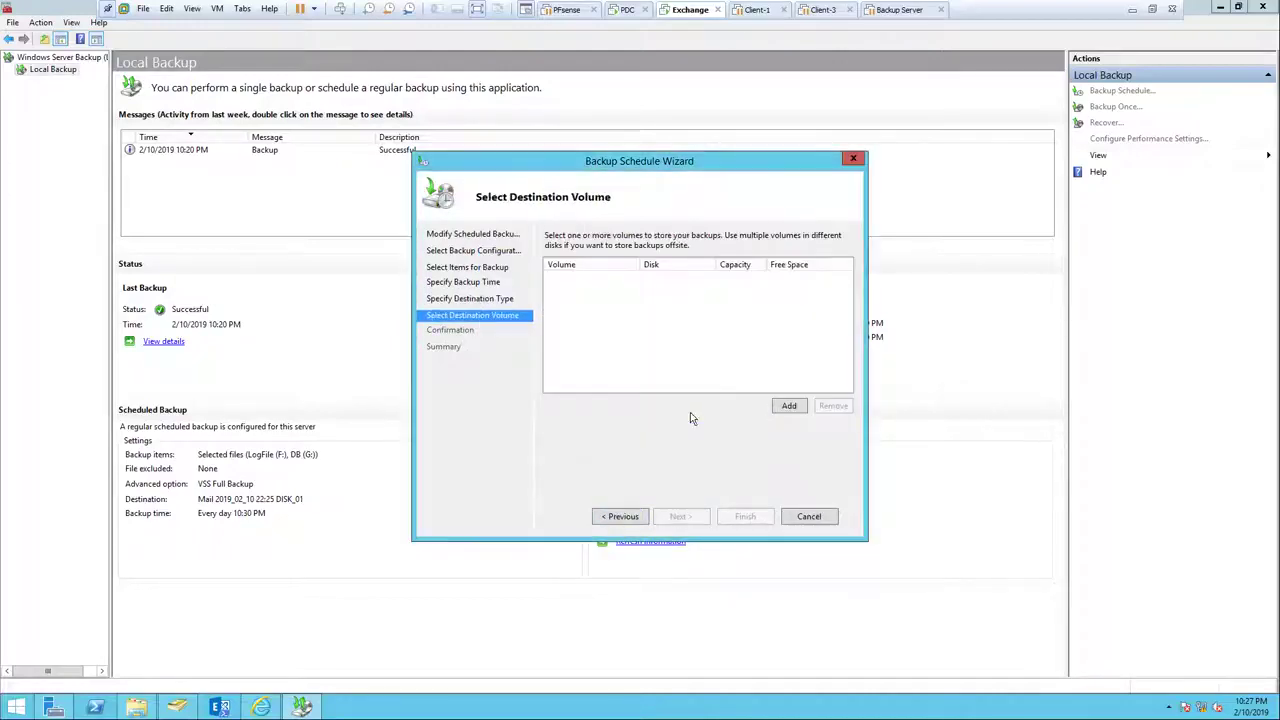
left_click(785, 406)
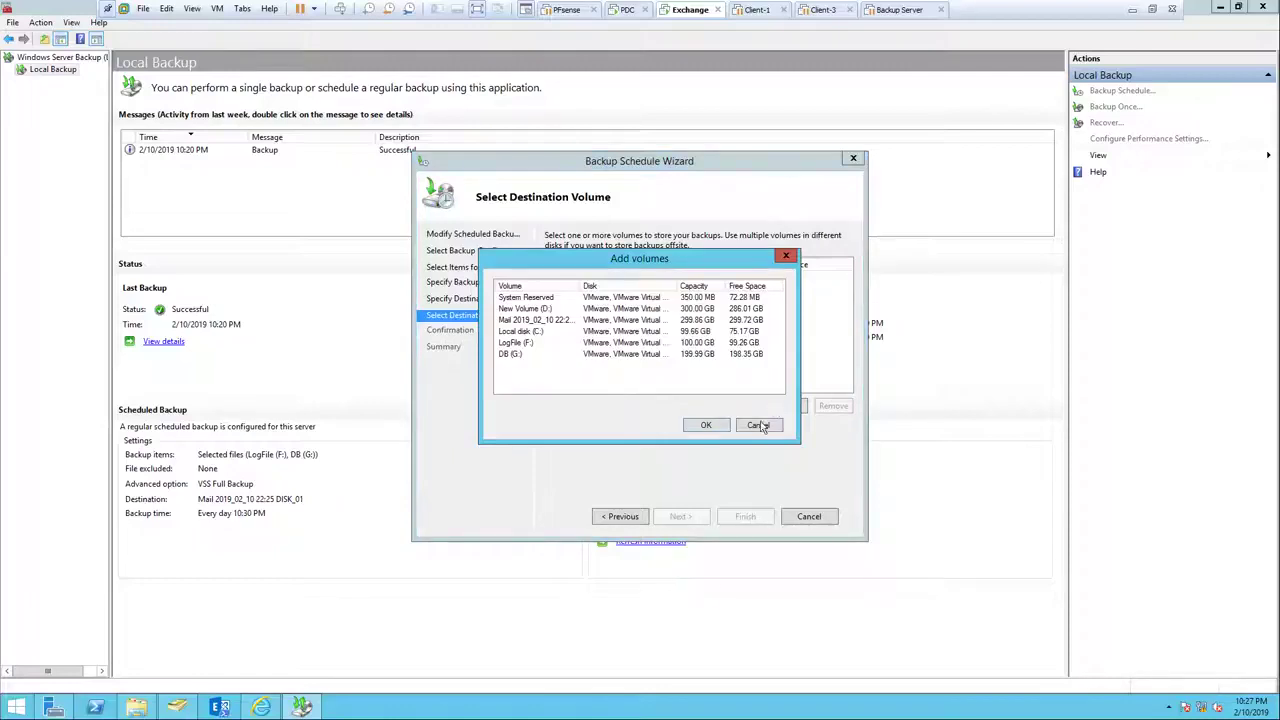
left_click(759, 424)
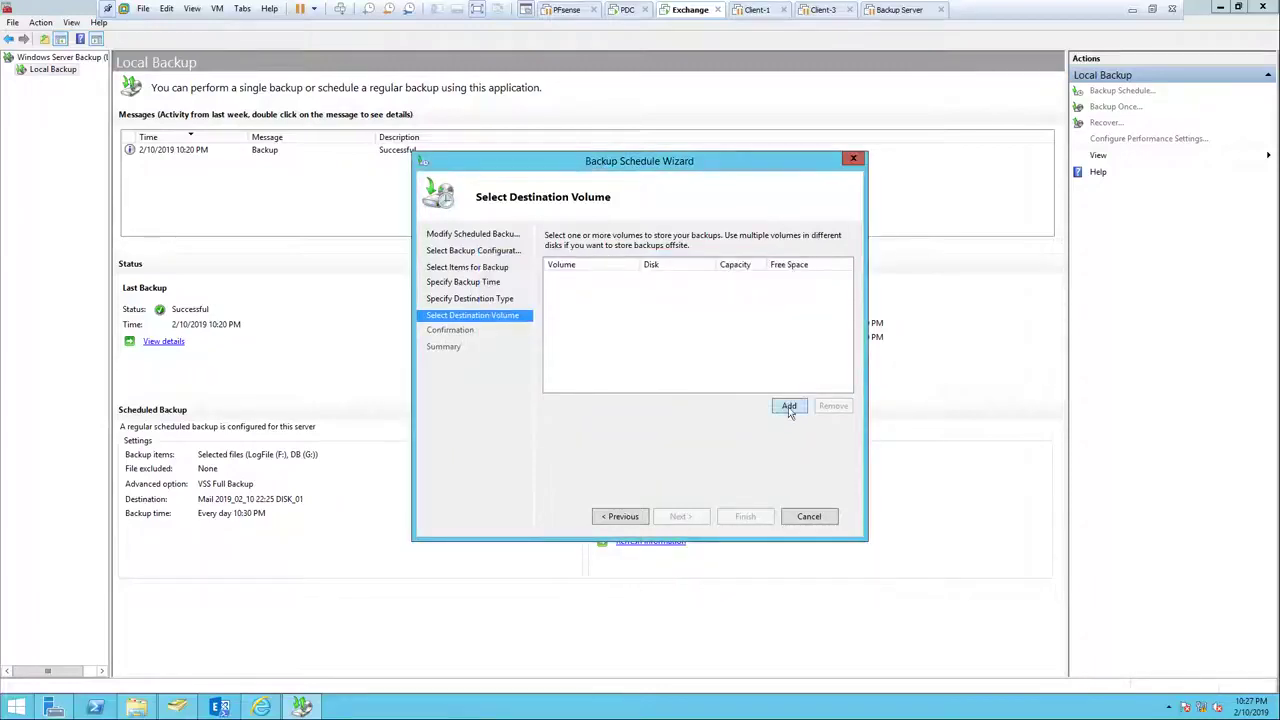
left_click(809, 516)
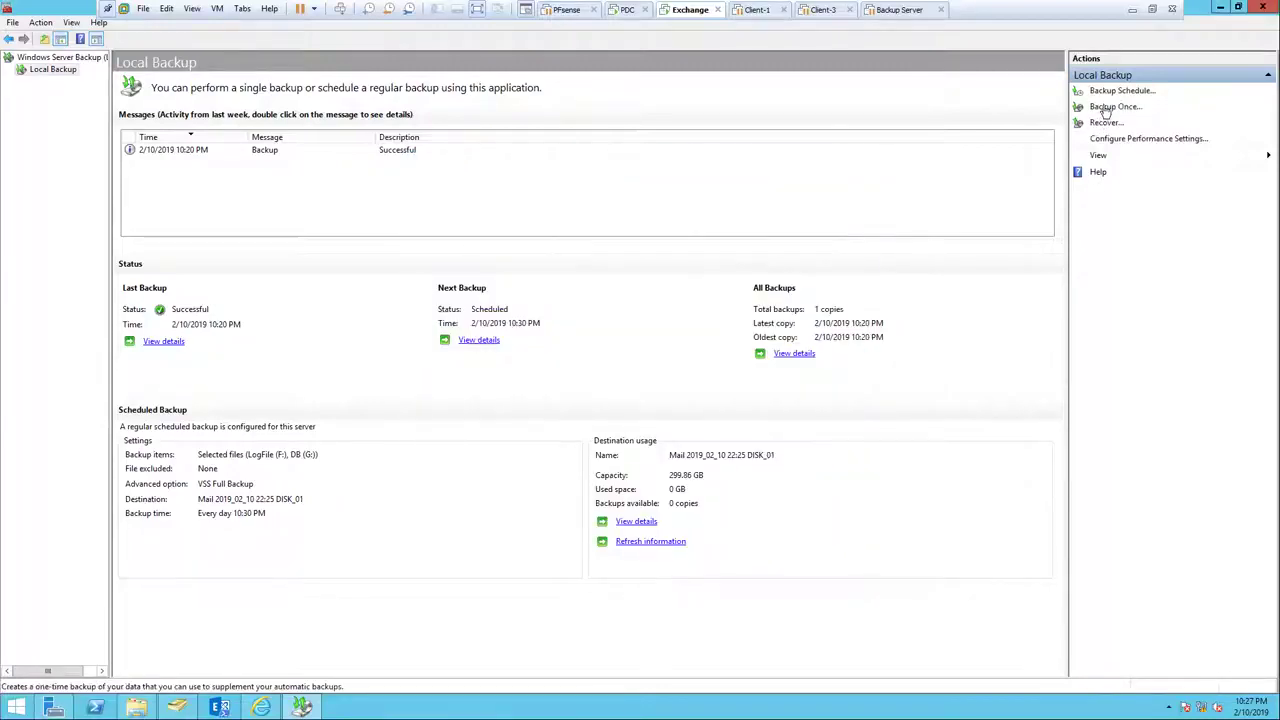
Modify the schedule, keeping its items and daily 10:30 PM time, and try a volume destination.
left_click(1106, 92)
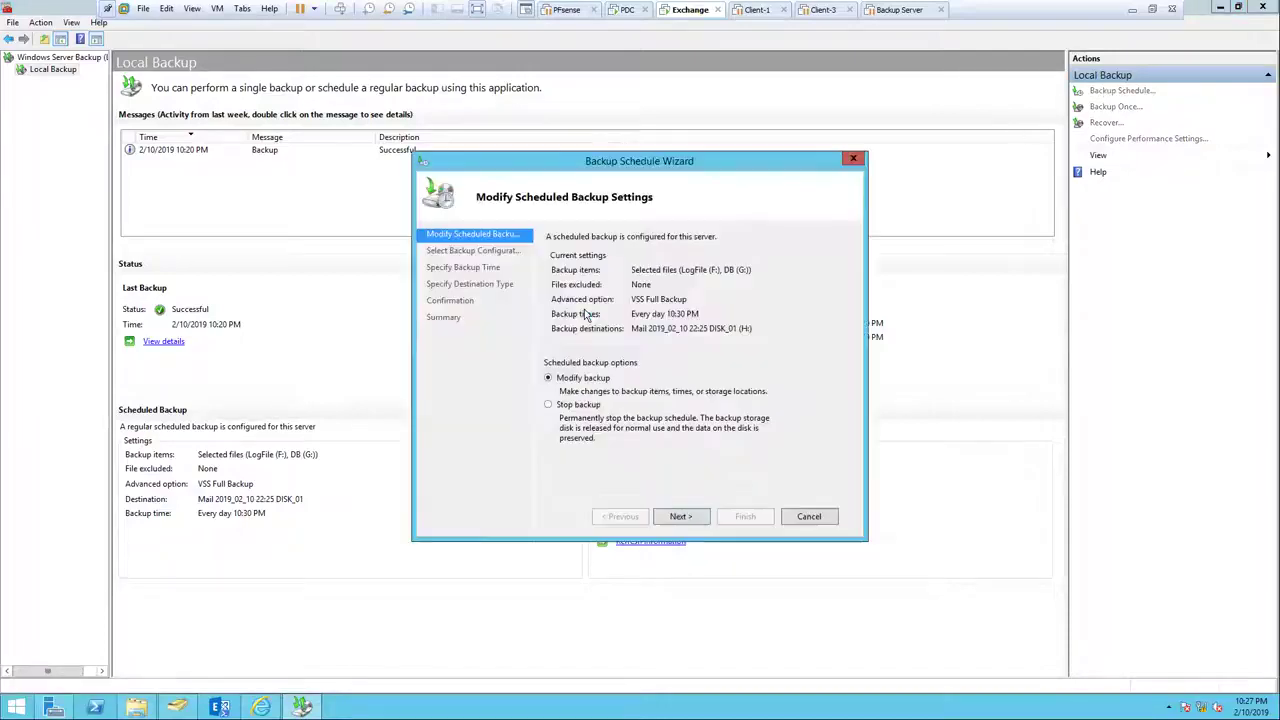
left_click(684, 517)
left_click(684, 517)
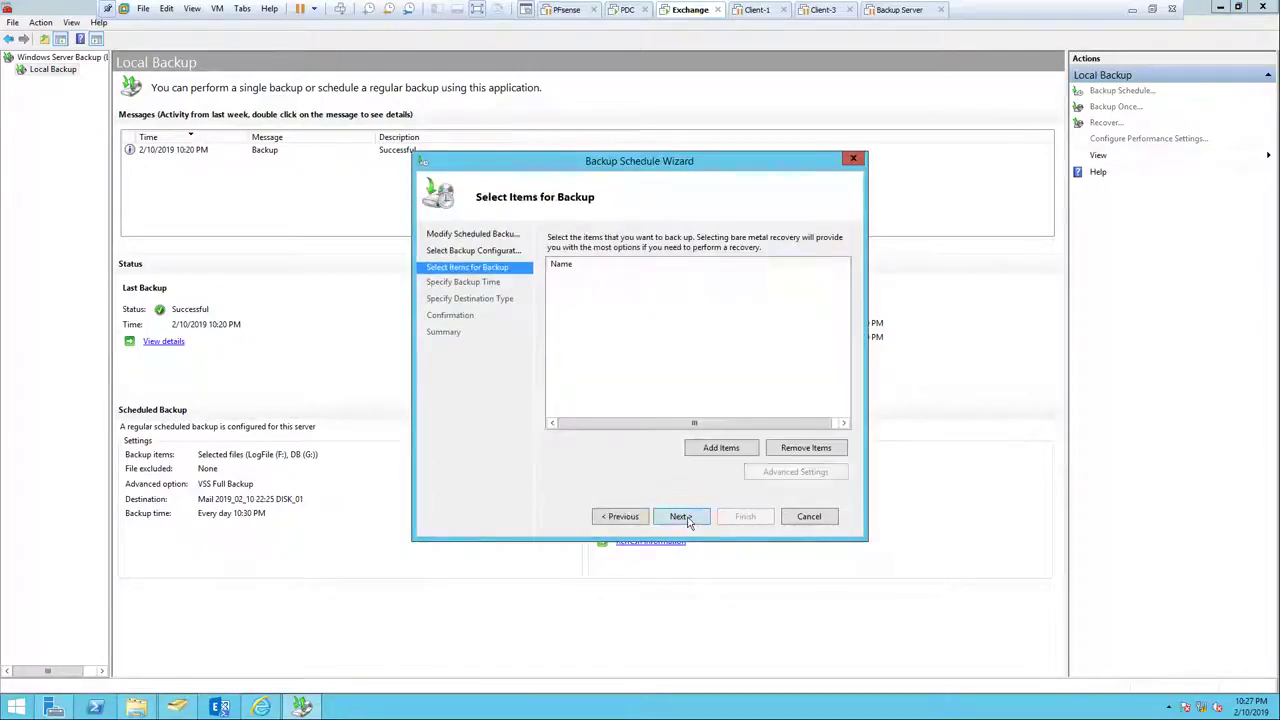
left_click(684, 517)
left_click(684, 517)
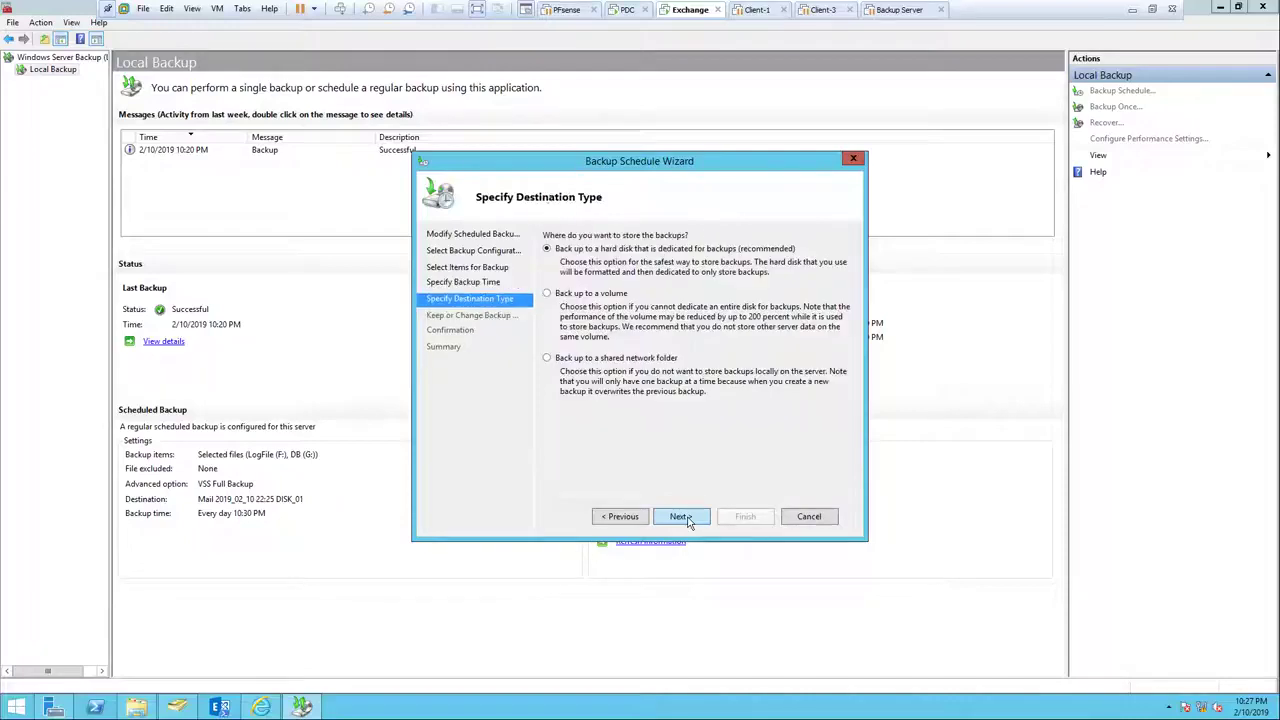
left_click(596, 296)
left_click(684, 516)
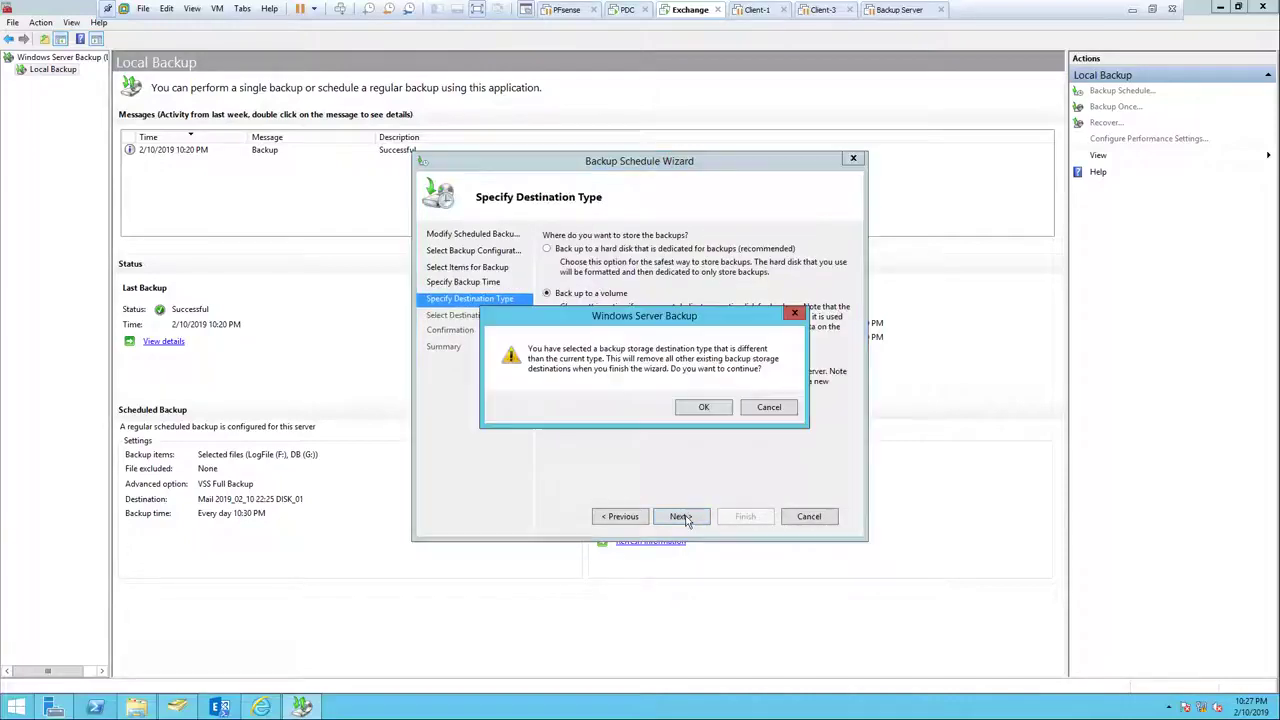
left_click(705, 409)
Drop the volume option and keep the current dedicated hard disk destinations instead.
left_click(797, 408)
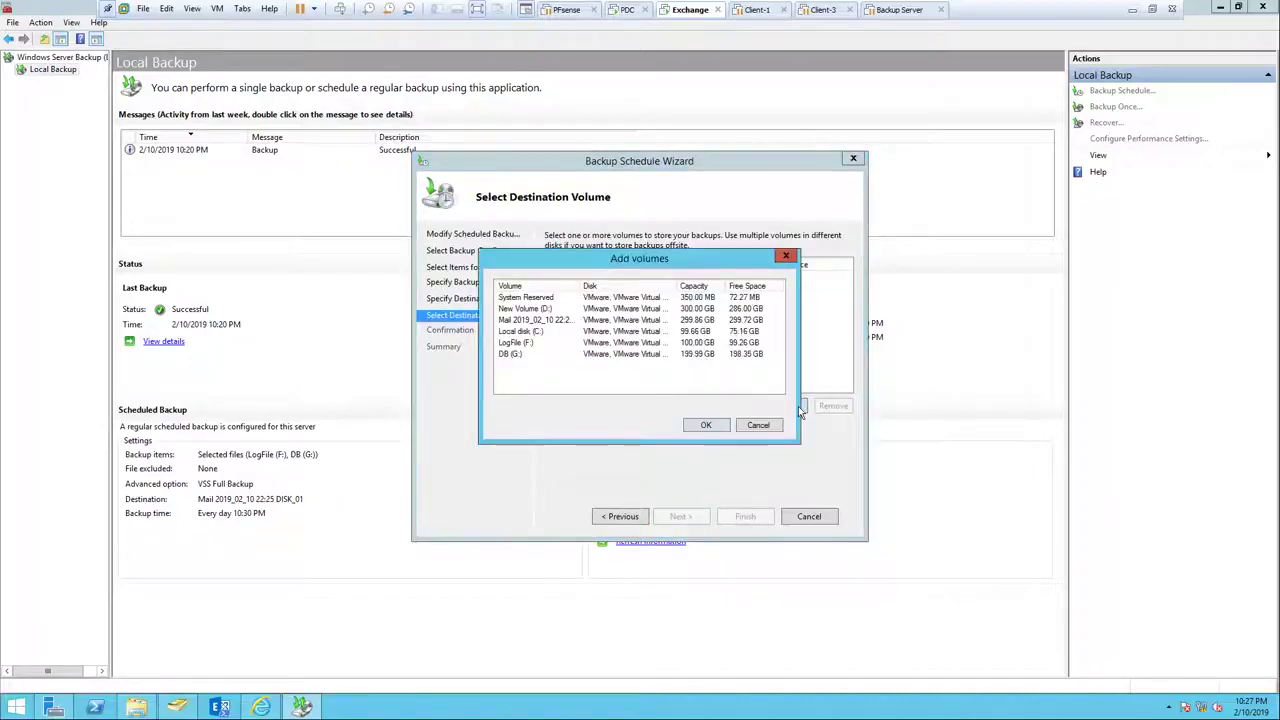
left_click(760, 425)
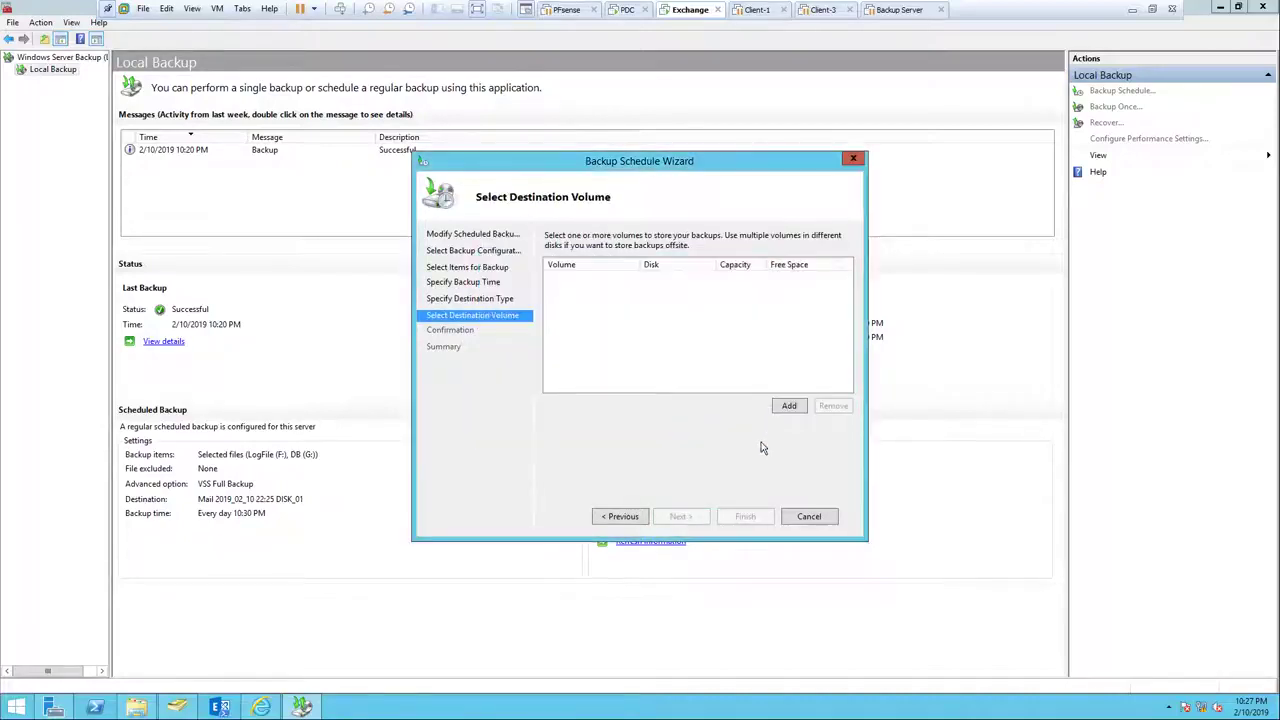
left_click(636, 518)
left_click(610, 250)
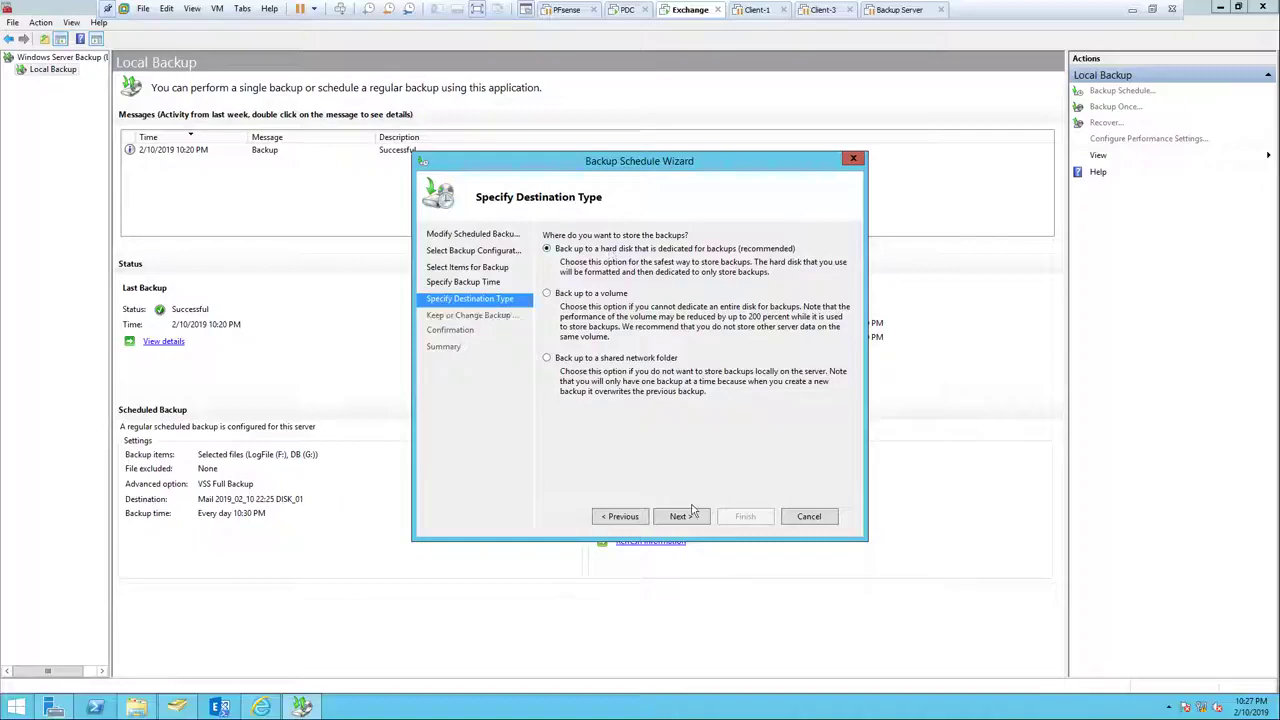
left_click(693, 515)
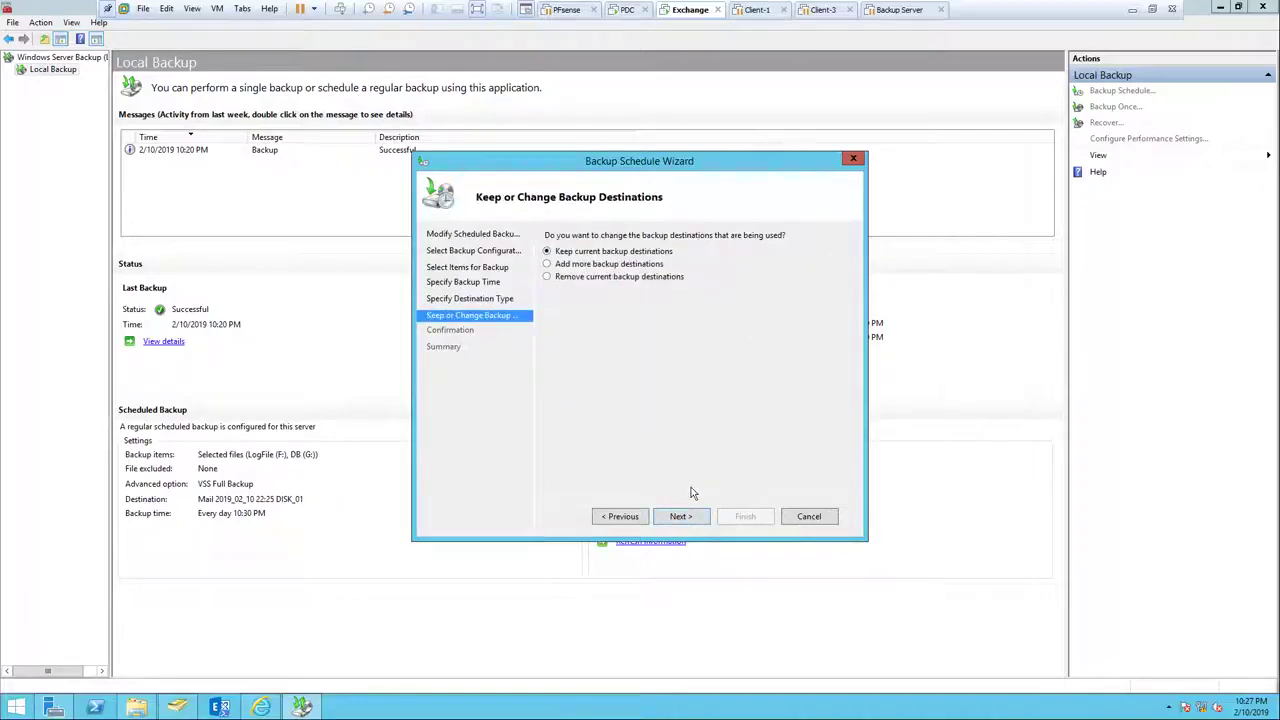
left_click(684, 518)
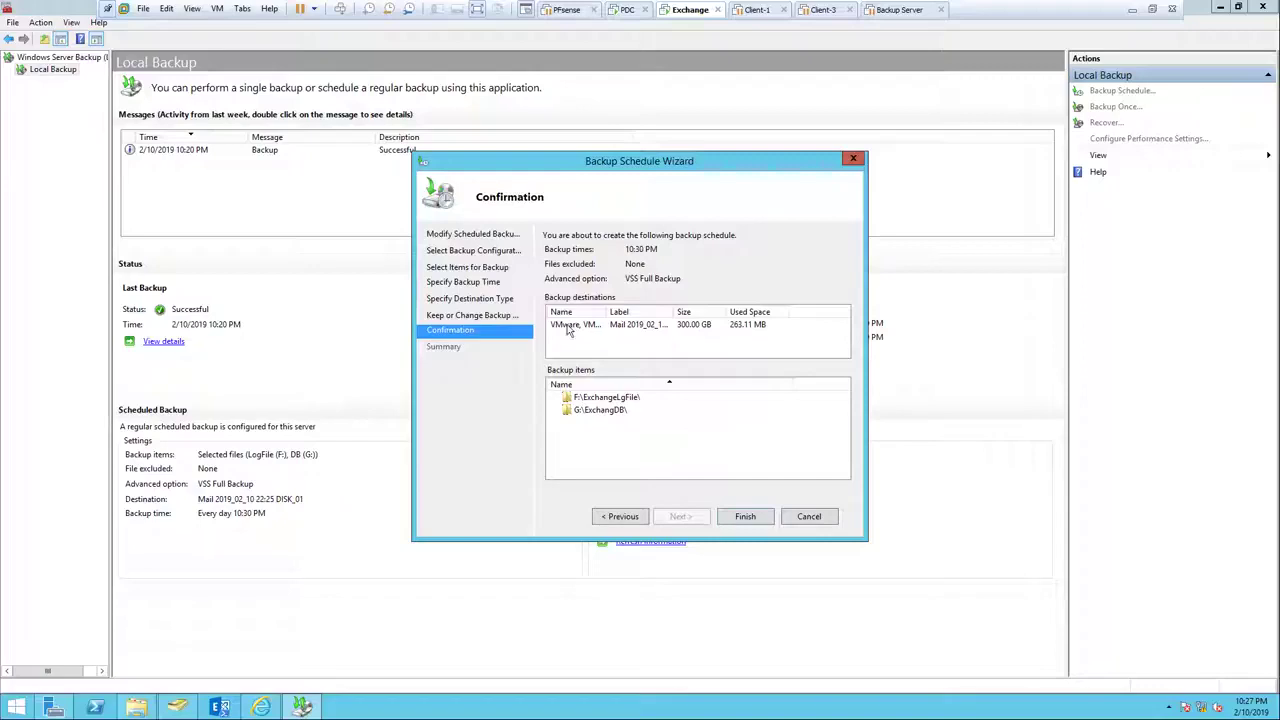
Save the modified schedule targeting Mail (H:) and close the wizard.
left_click(589, 326)
left_click(741, 516)
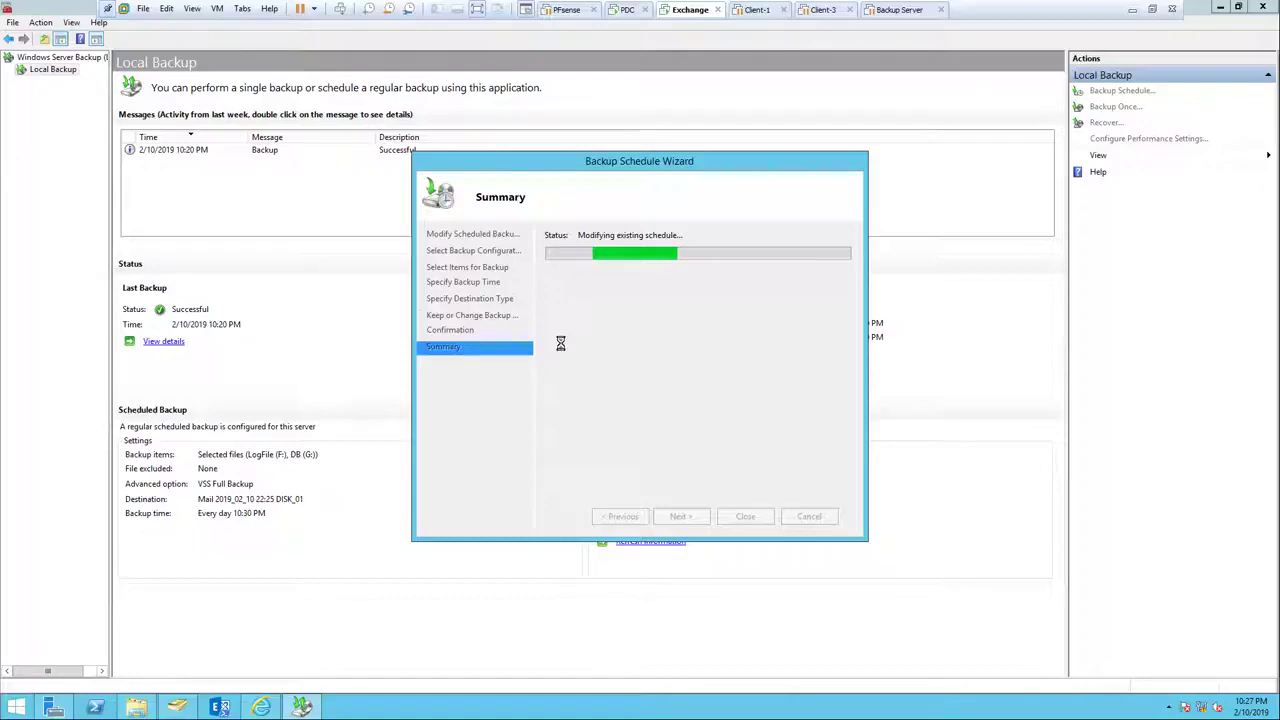
left_click(744, 516)
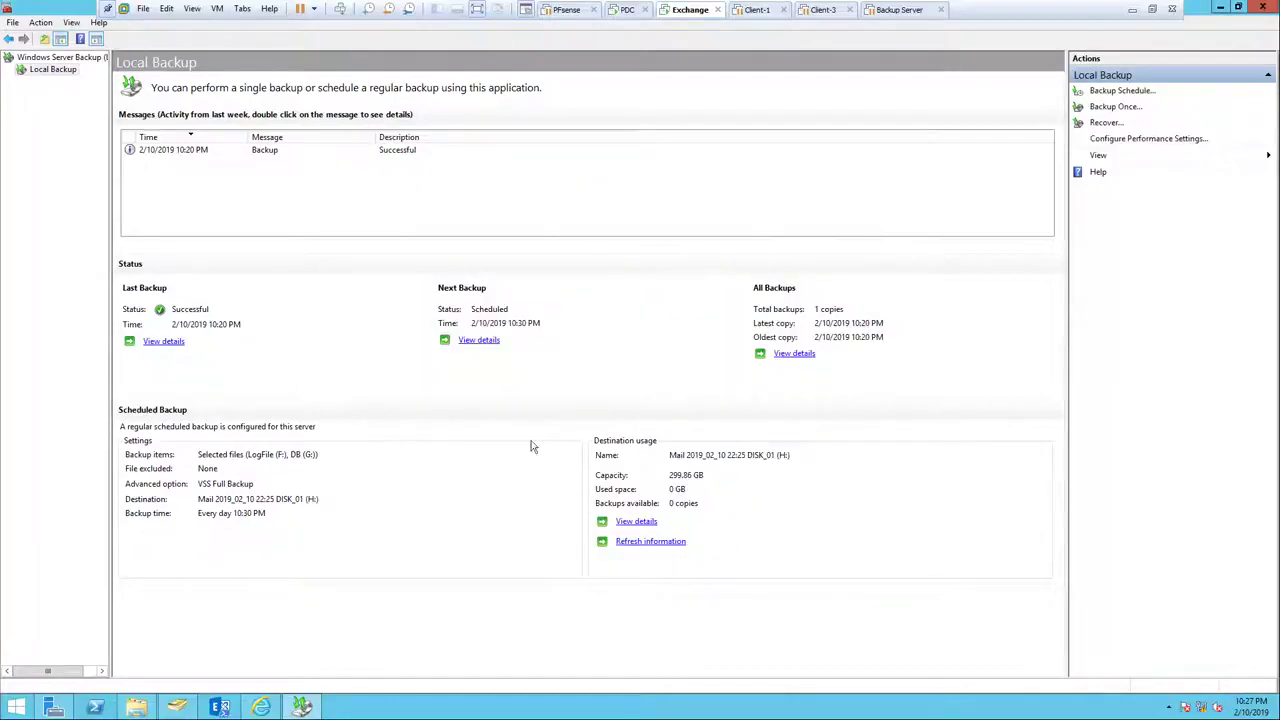
left_click(1119, 91)
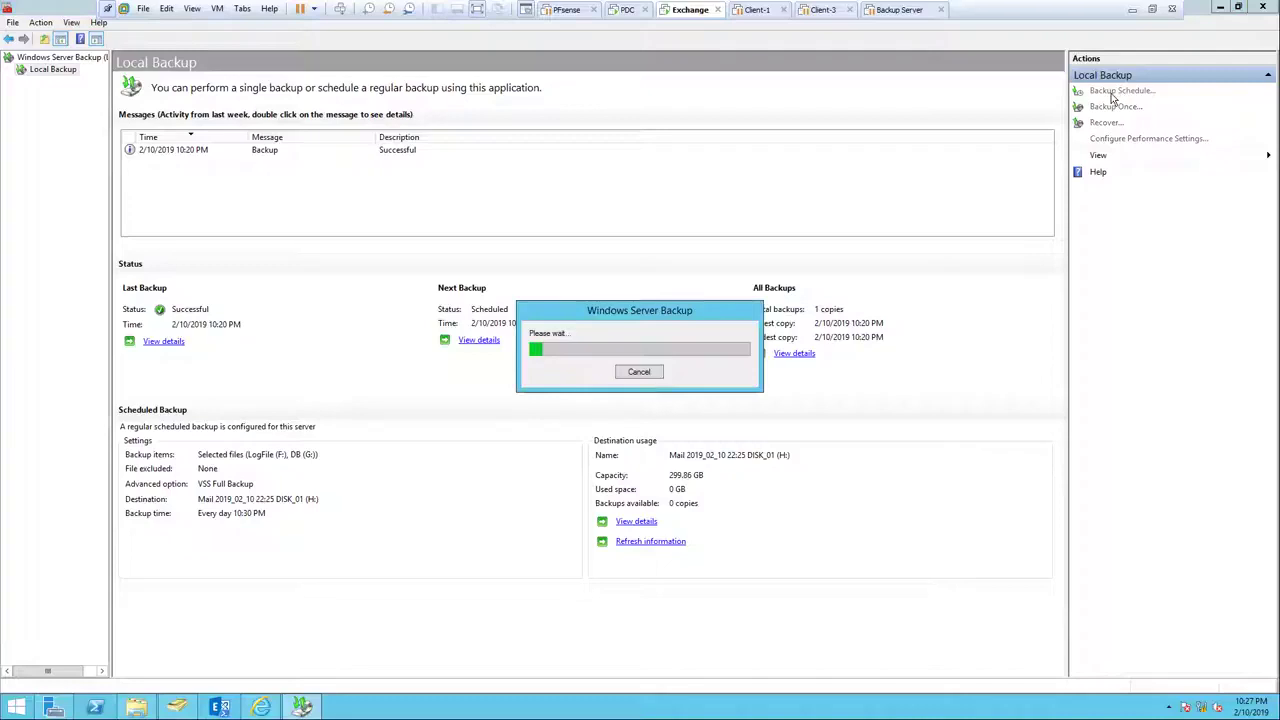
Run a one-time backup with the same options, closing it after it finishes with warnings at 10:28 PM.
left_click(639, 372)
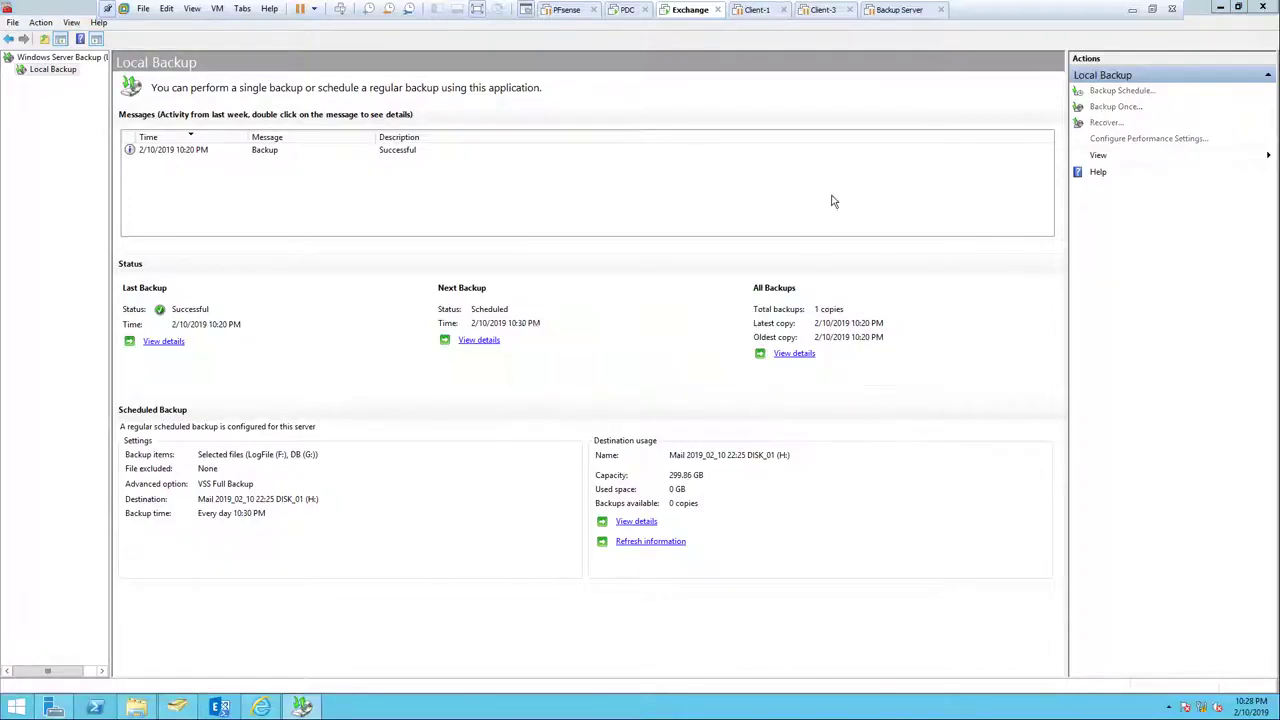
left_click(679, 511)
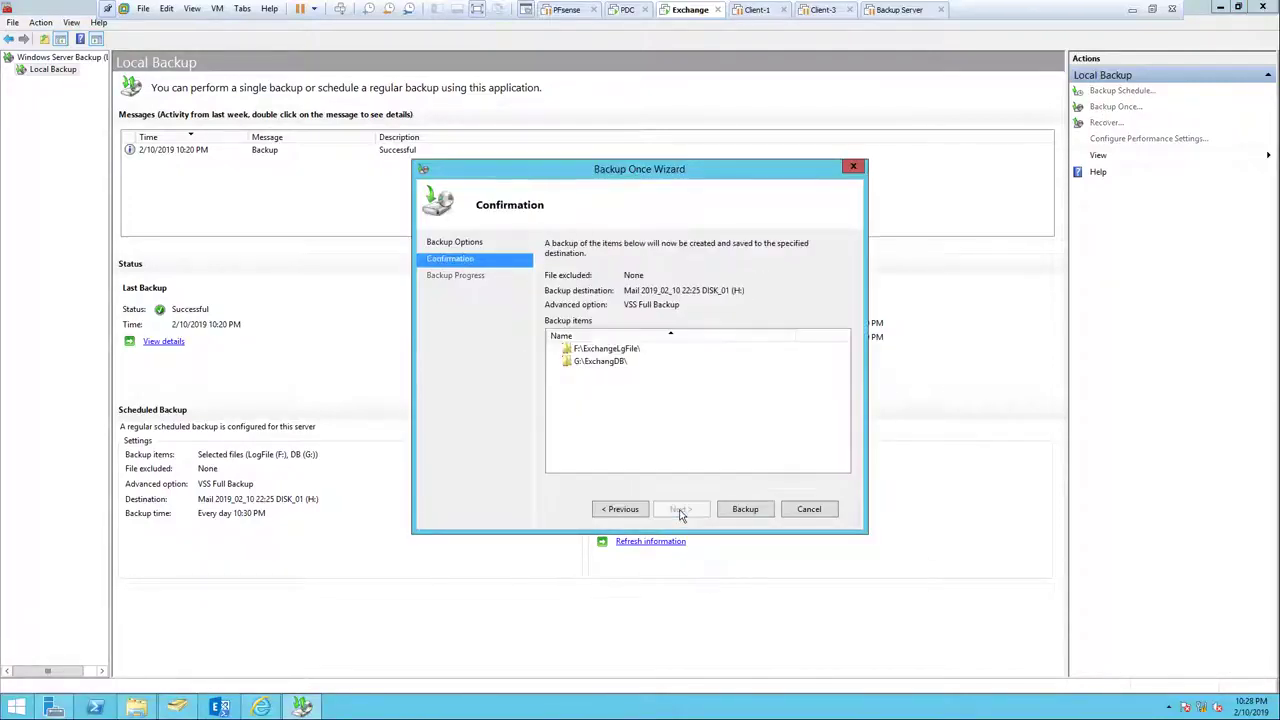
left_click(729, 513)
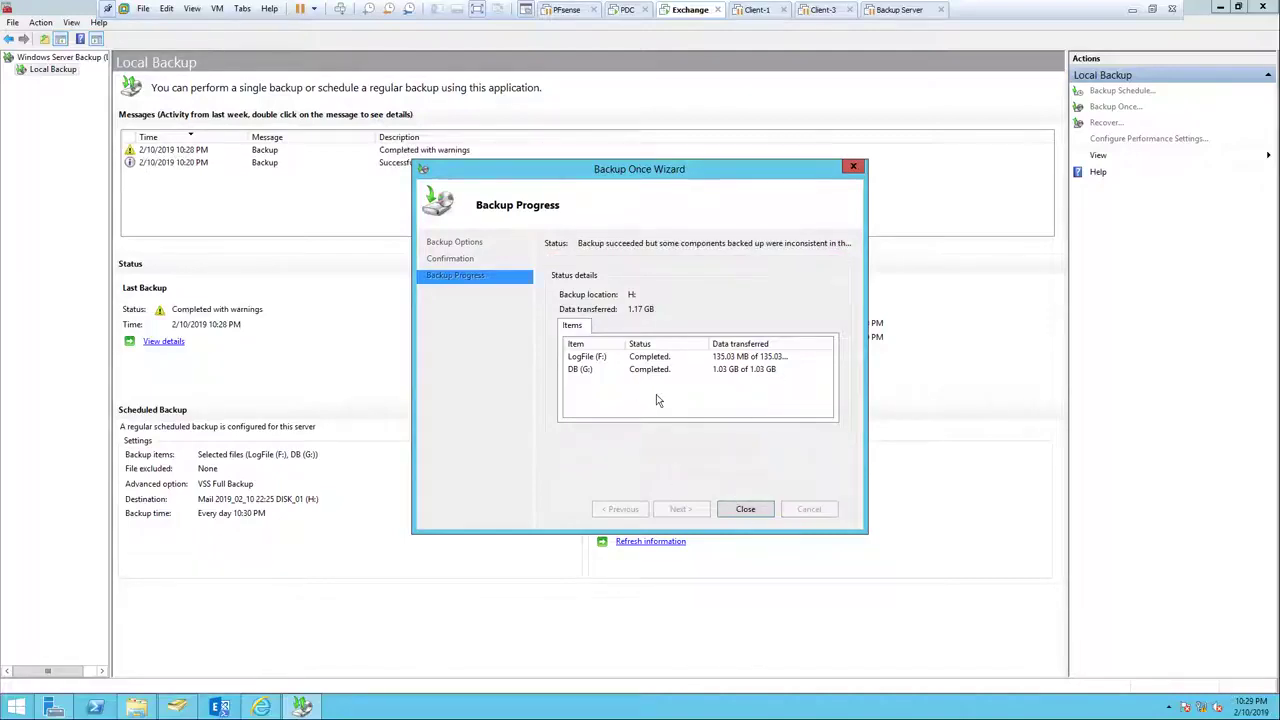
left_click(746, 510)
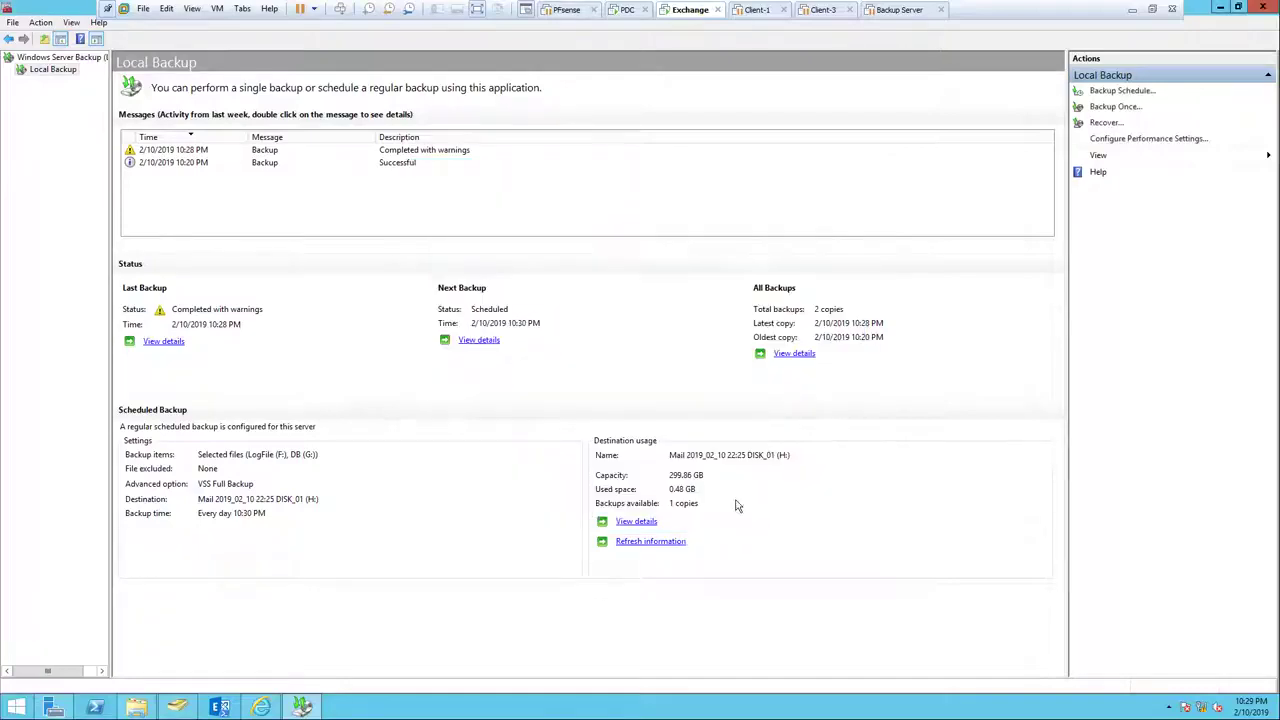
left_click(222, 155)
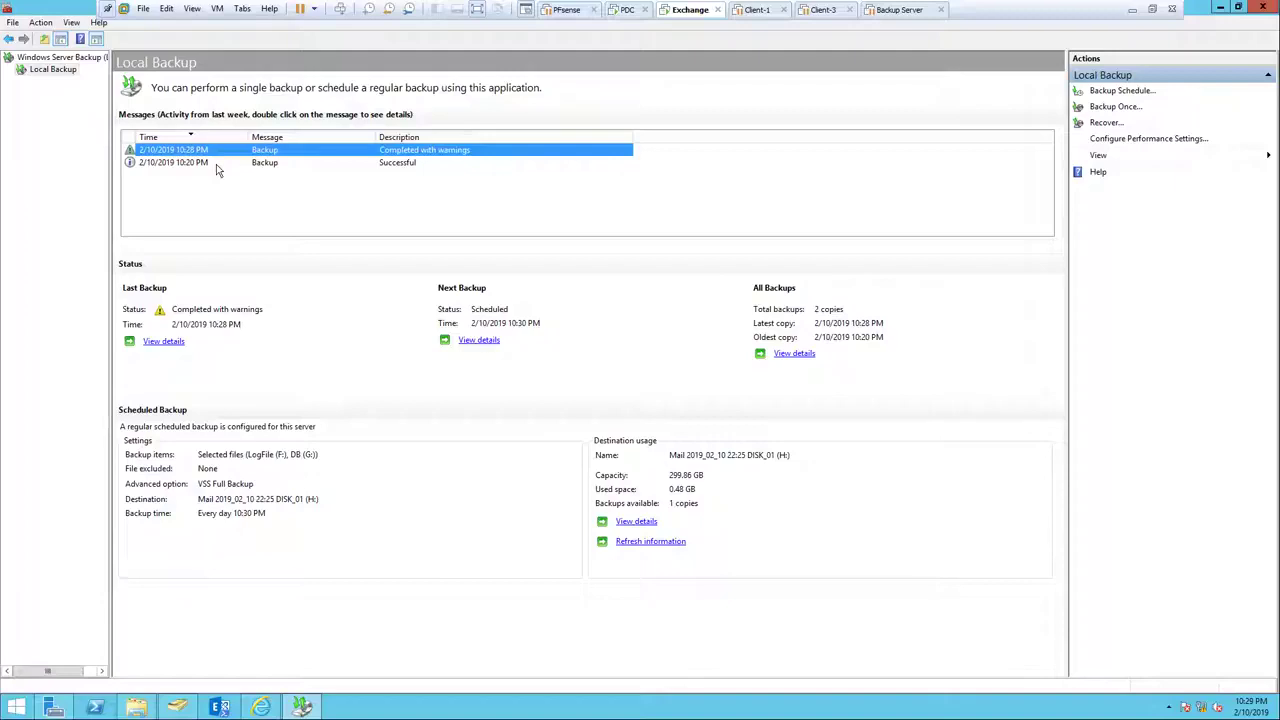
Check the 10:20 PM successful message and the new 10:30 PM backup message.
left_click(198, 165)
left_click(197, 155)
left_click(198, 165)
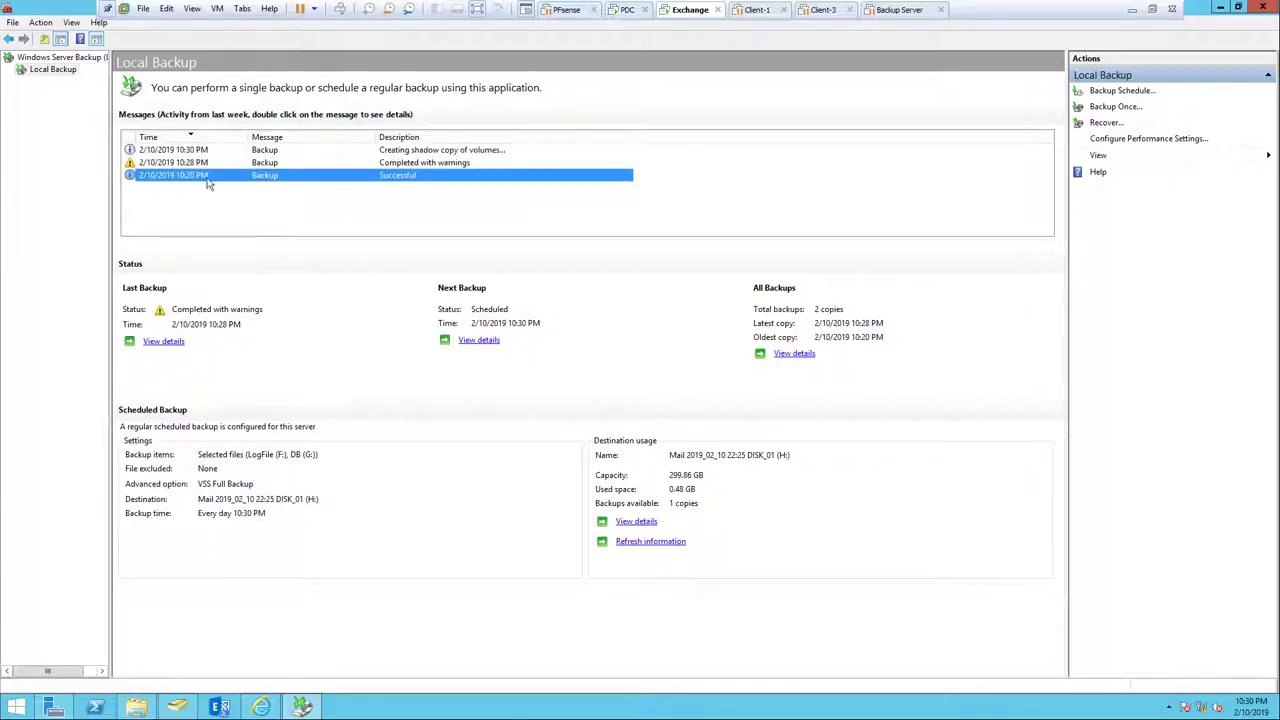
left_click(387, 151)
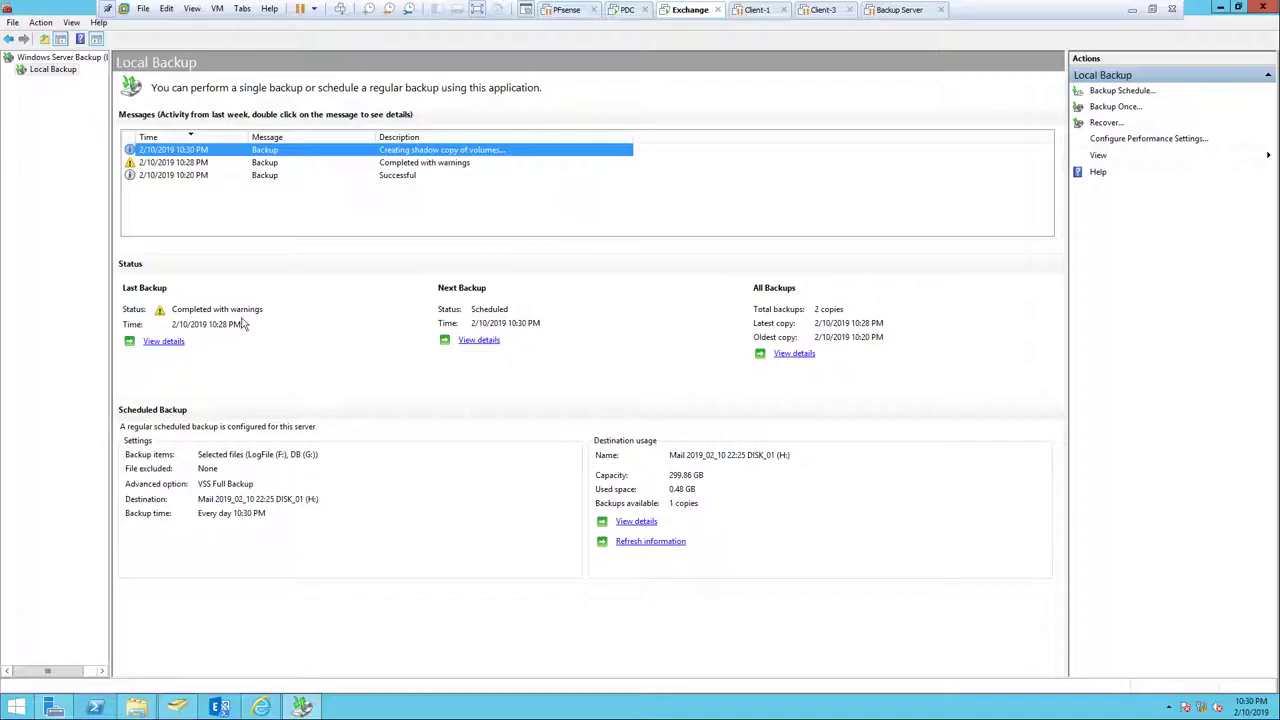
Review the last backup's details, then open This PC in File Explorer.
left_click(165, 341)
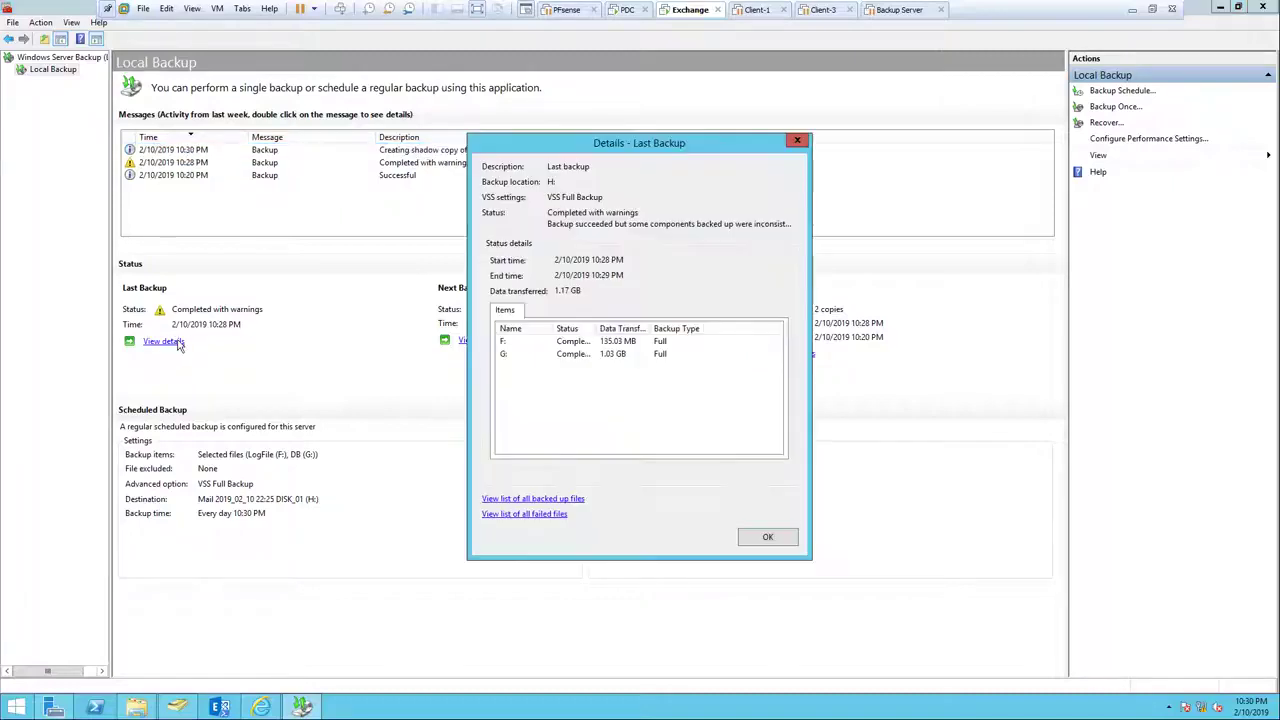
left_click(770, 537)
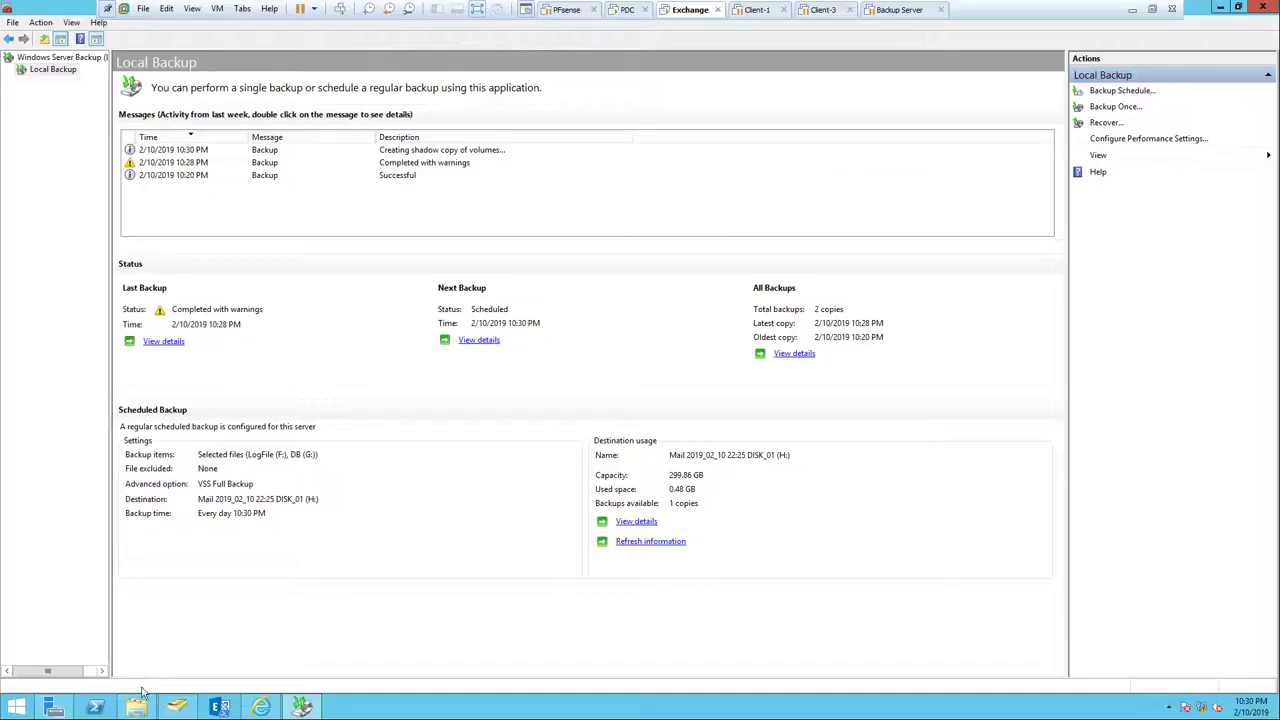
left_click(136, 707)
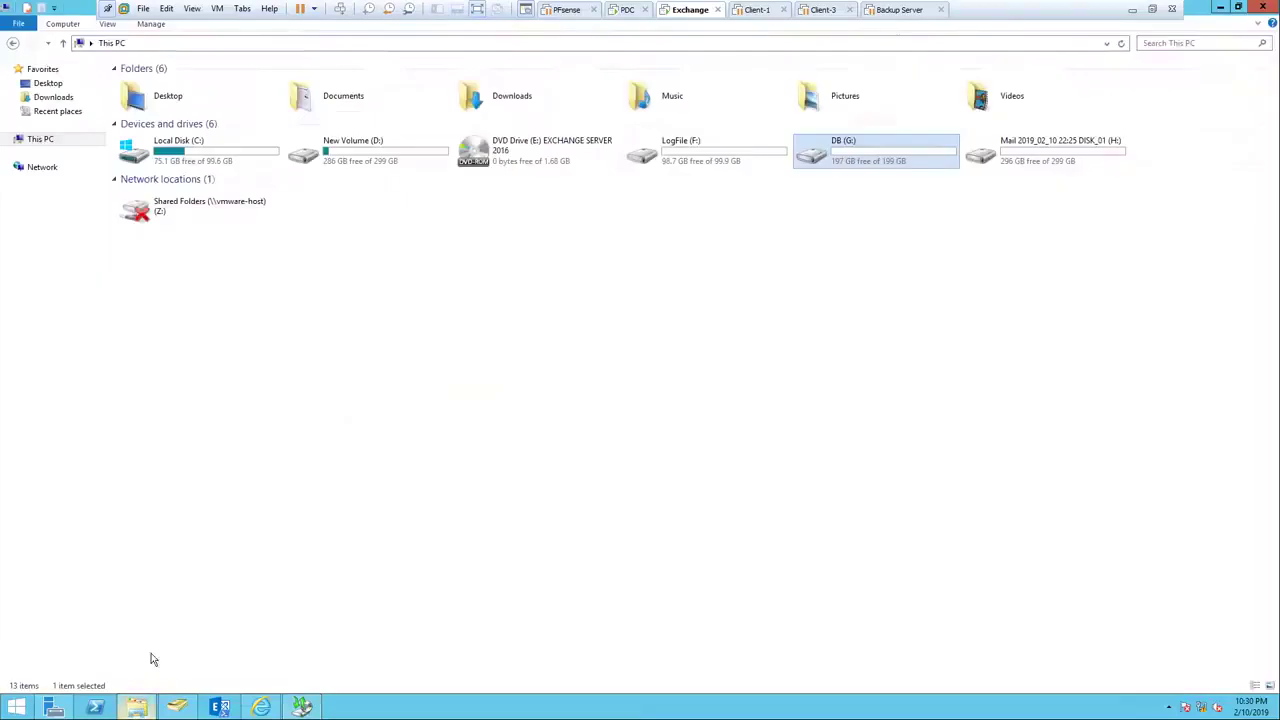
Open Mail (H:), refresh it to confirm the WindowsImageBackup folder, and close the window.
double_click(1065, 162)
right_click(297, 197)
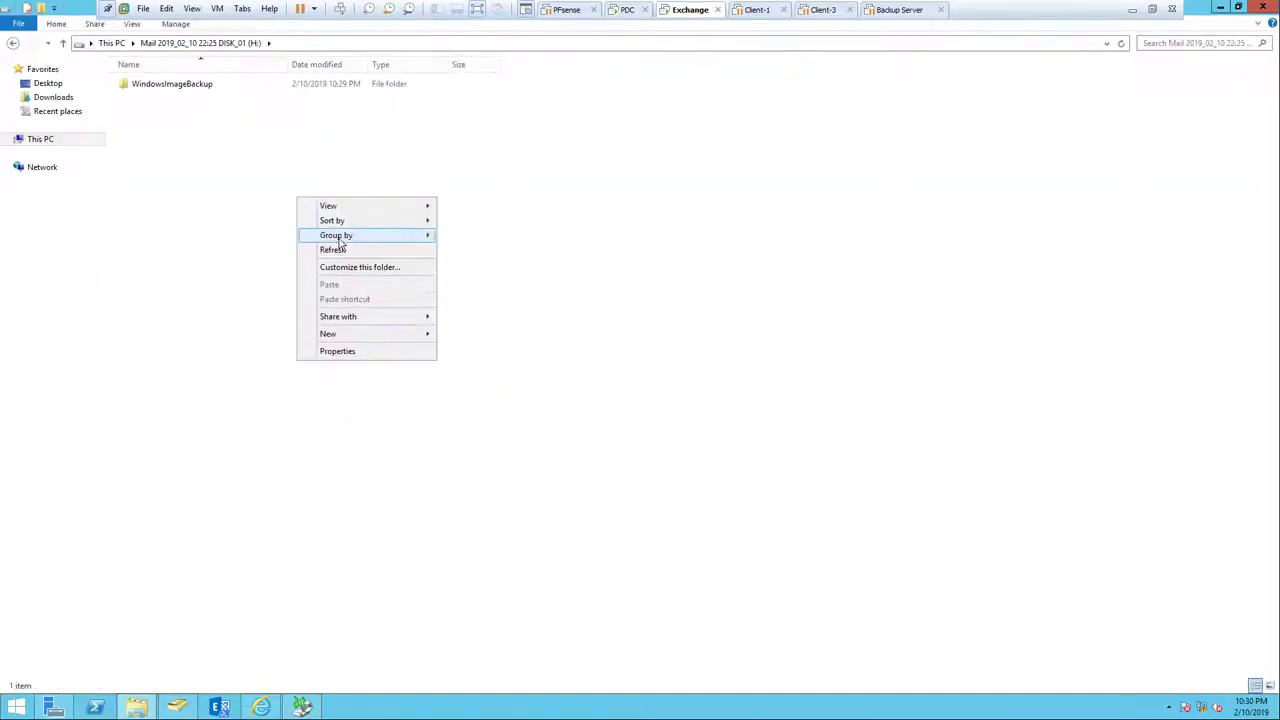
left_click(336, 250)
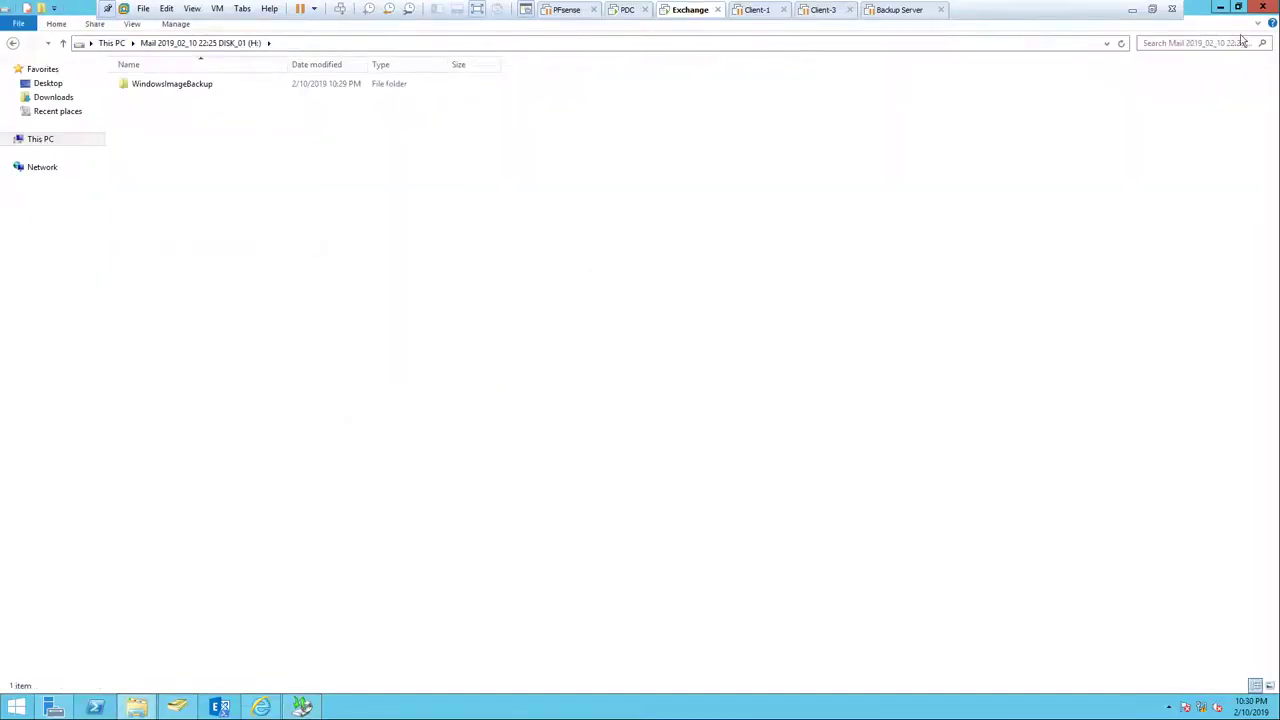
left_click(1266, 7)
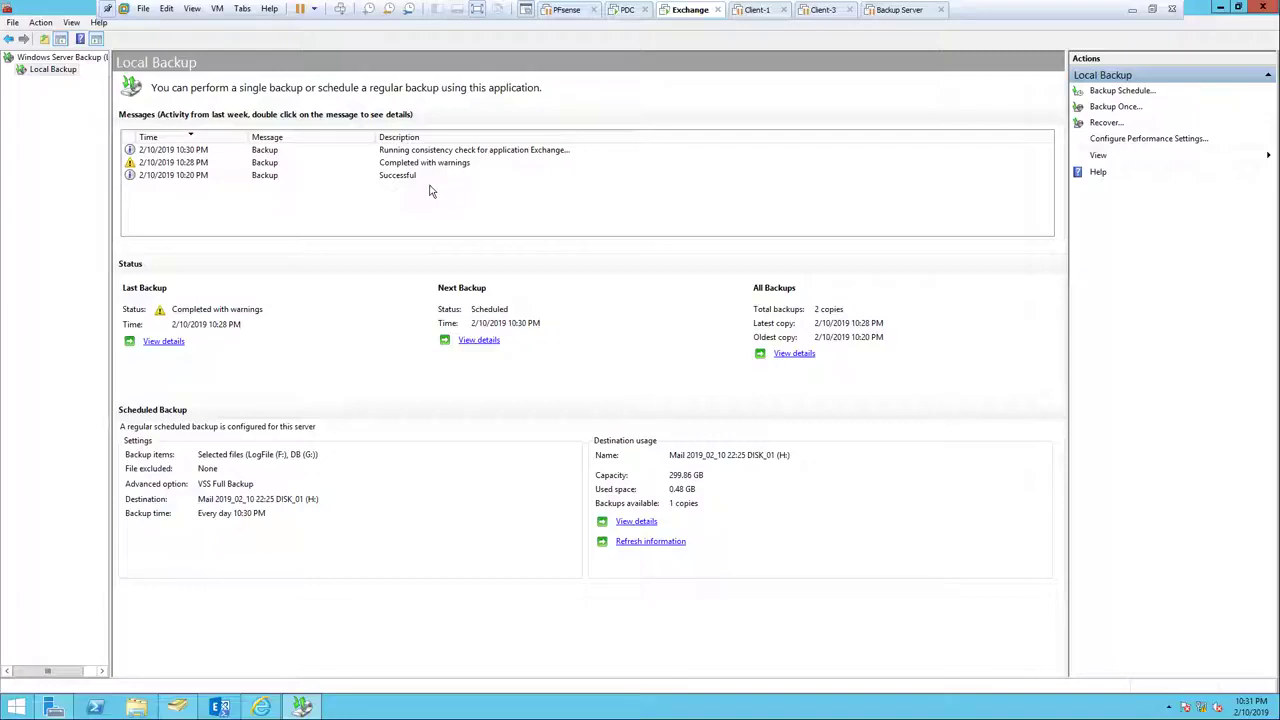
Watch the 10:30 PM backup finish with warnings (3 copies), then minimize the VMware window.
left_click(412, 177)
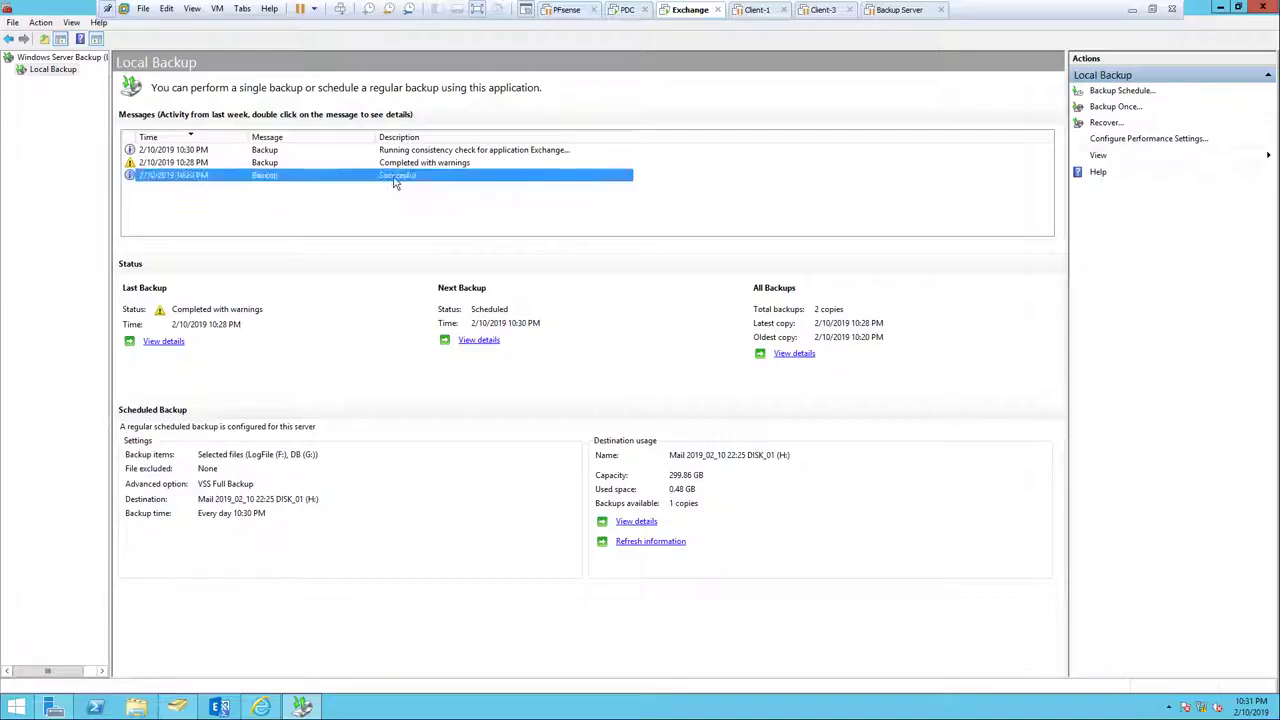
left_click(482, 152)
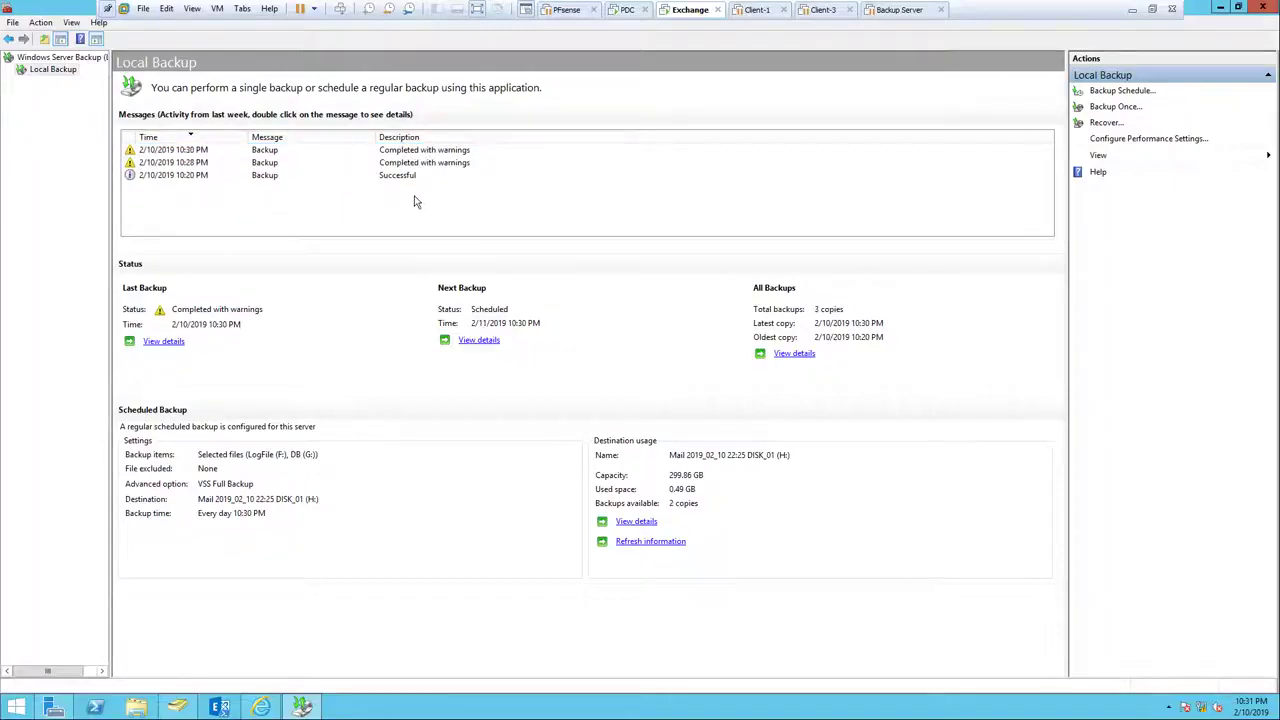
left_click(277, 164)
left_click(271, 152)
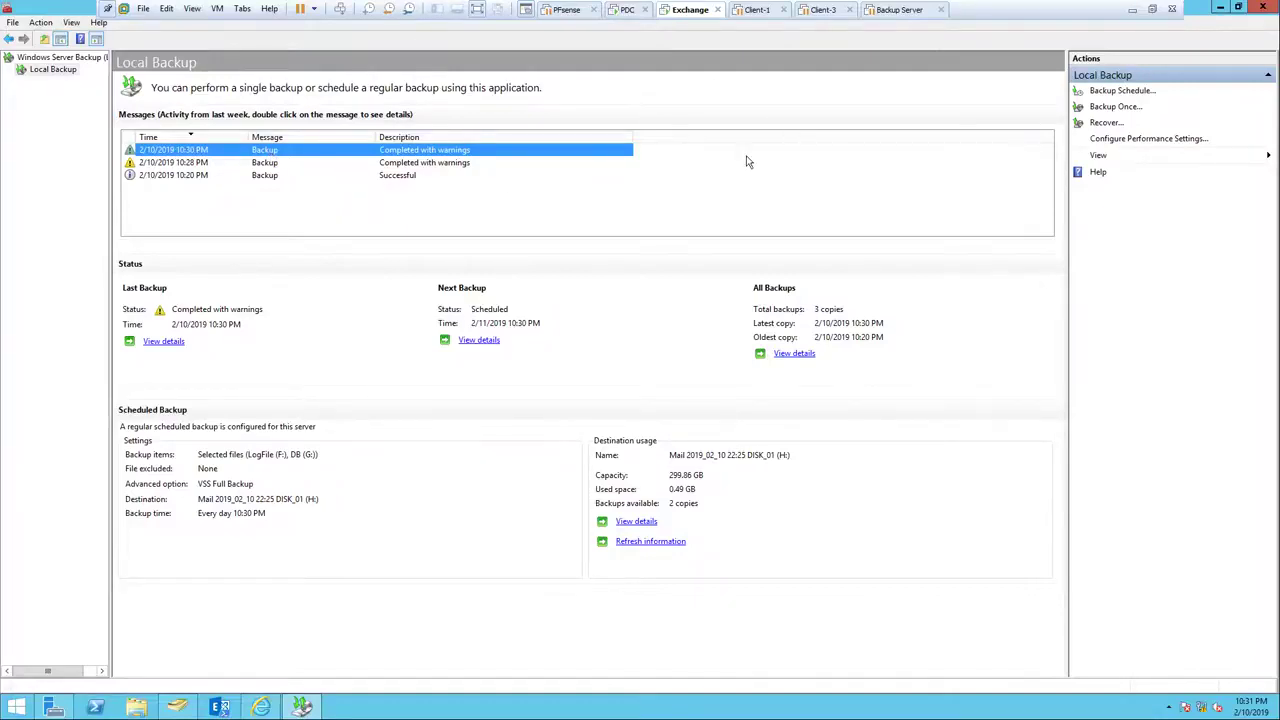
left_click(1133, 9)
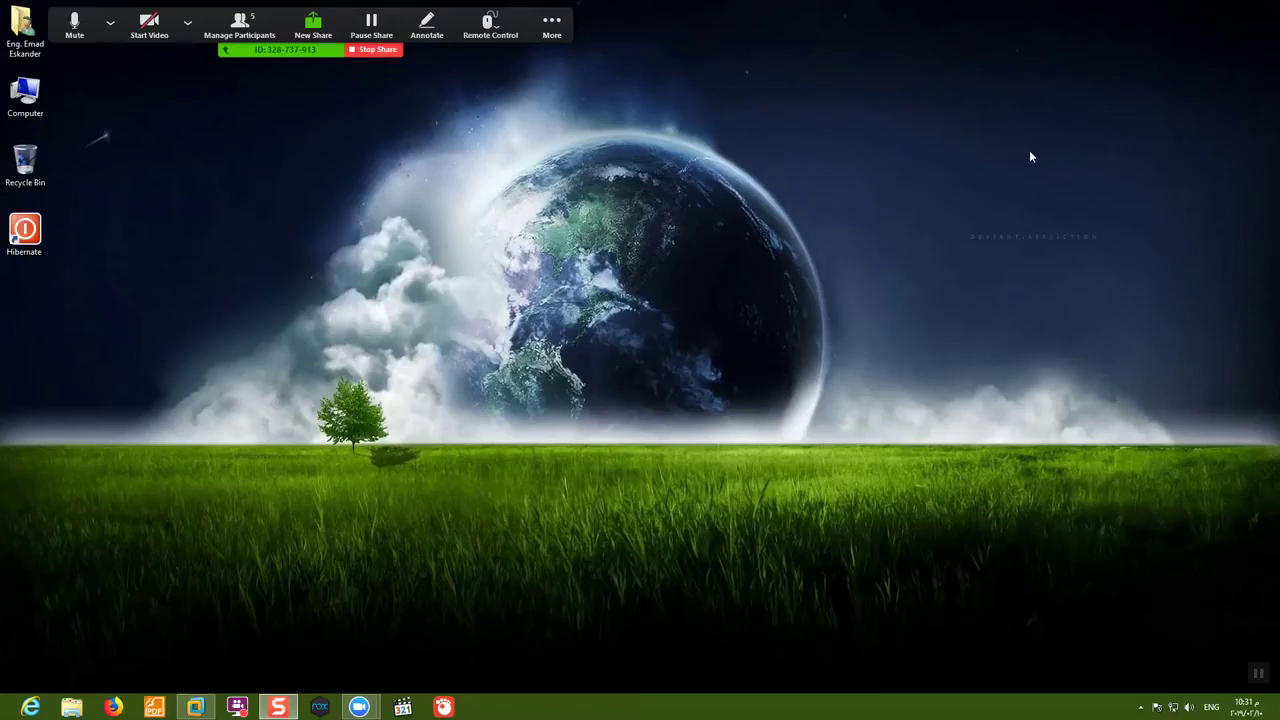